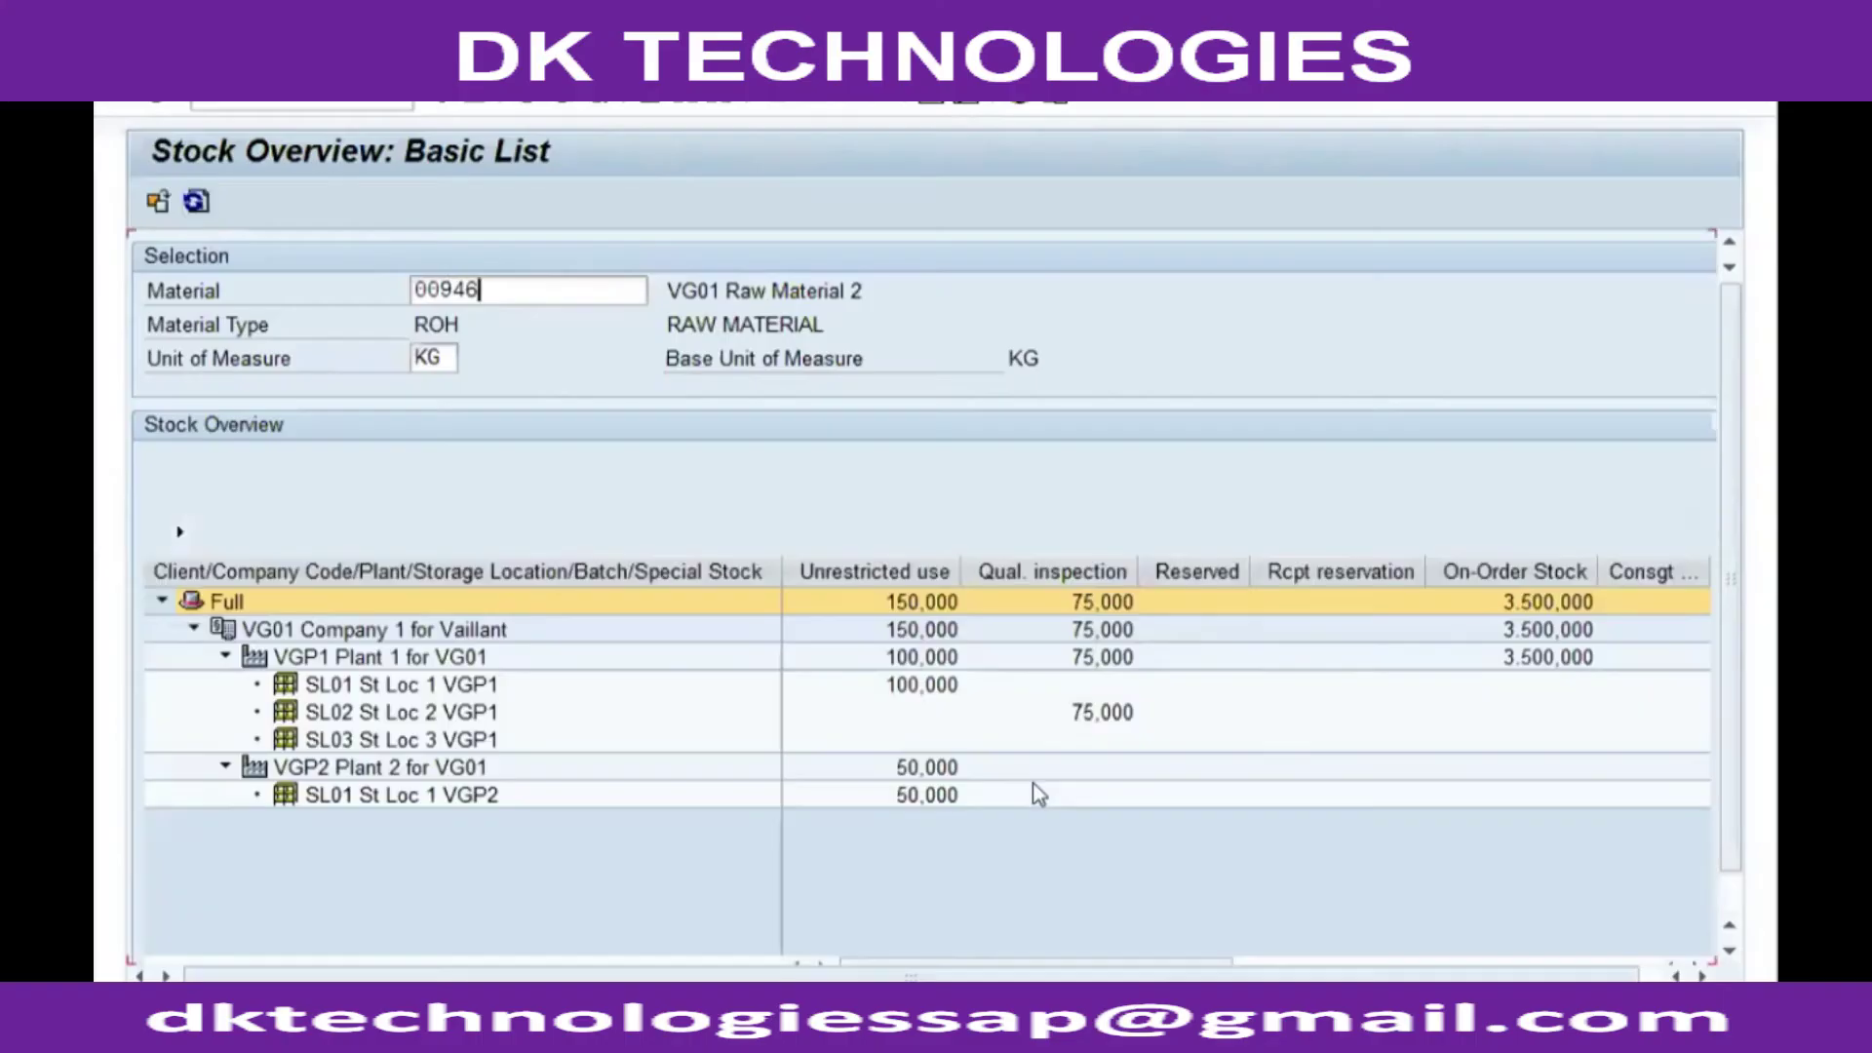
Examine the unrestricted stock and plant-to-plant transfer stock of material 00946 for plants VGP1 and VGP2
click(916, 766)
click(889, 687)
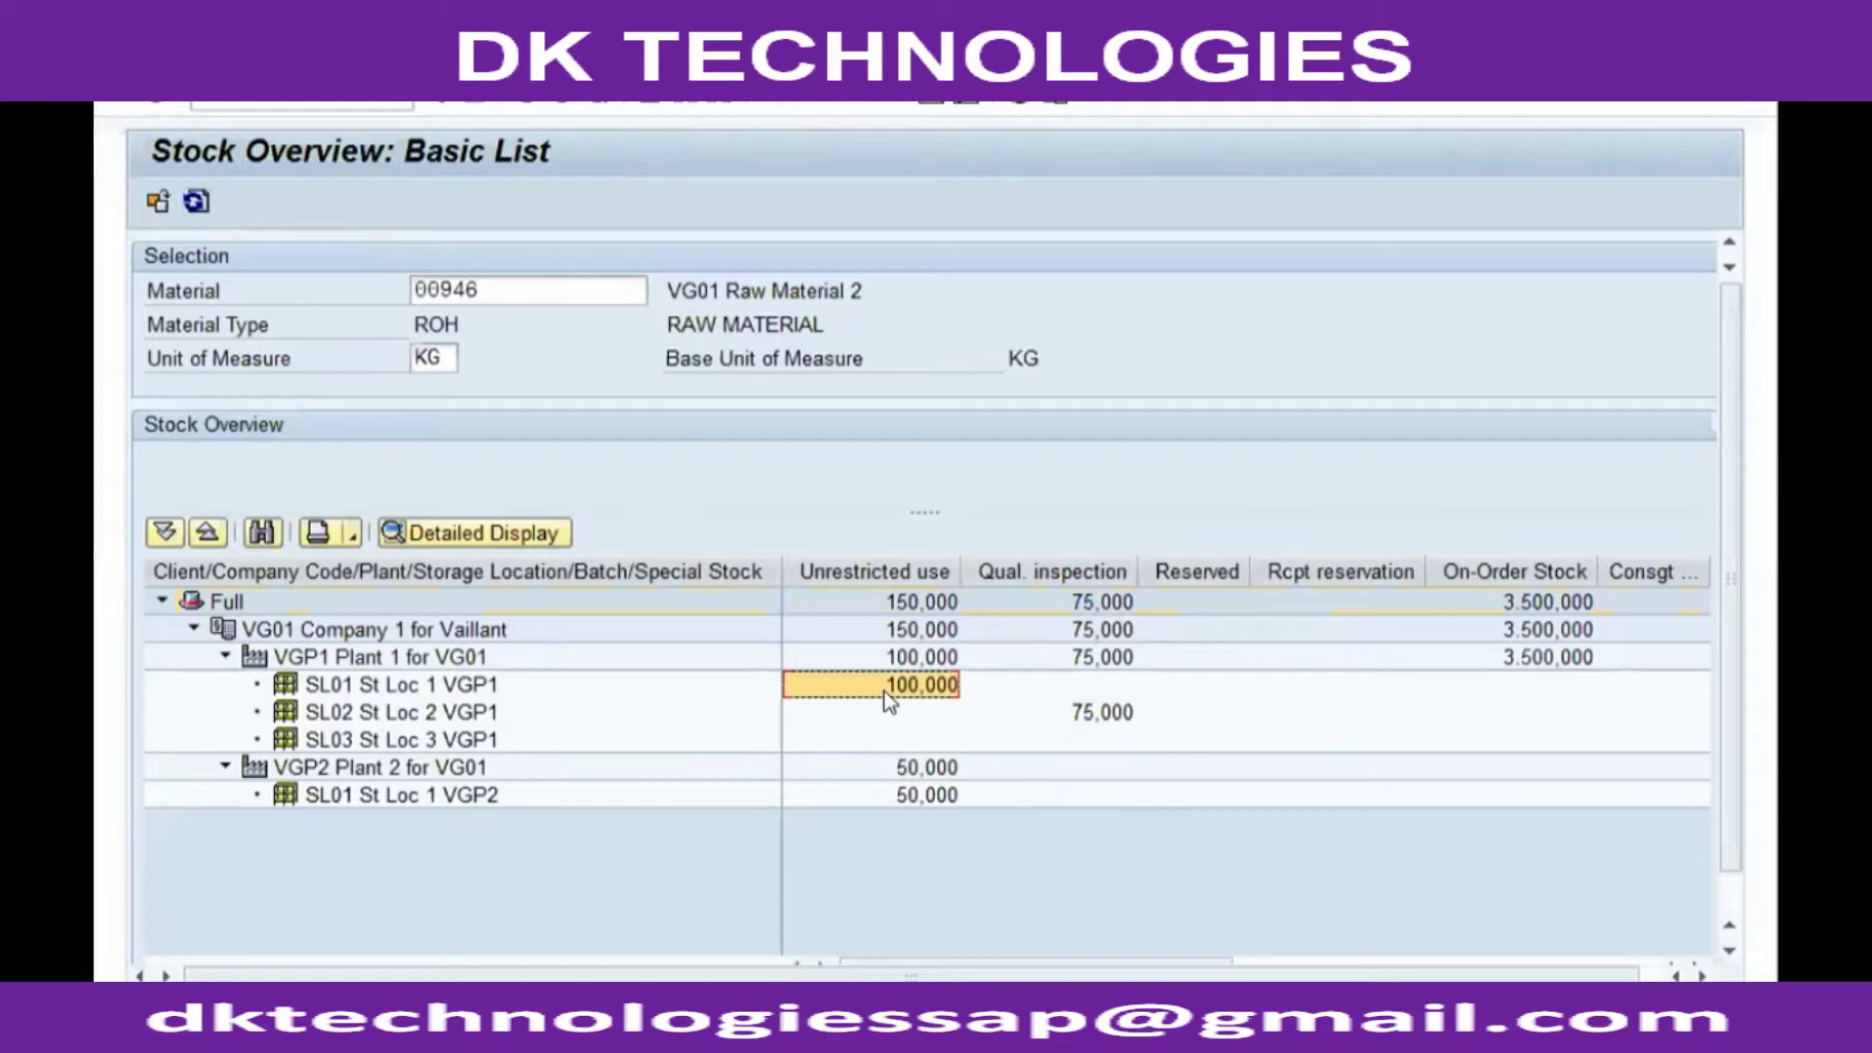
drag(951, 970, 1235, 966)
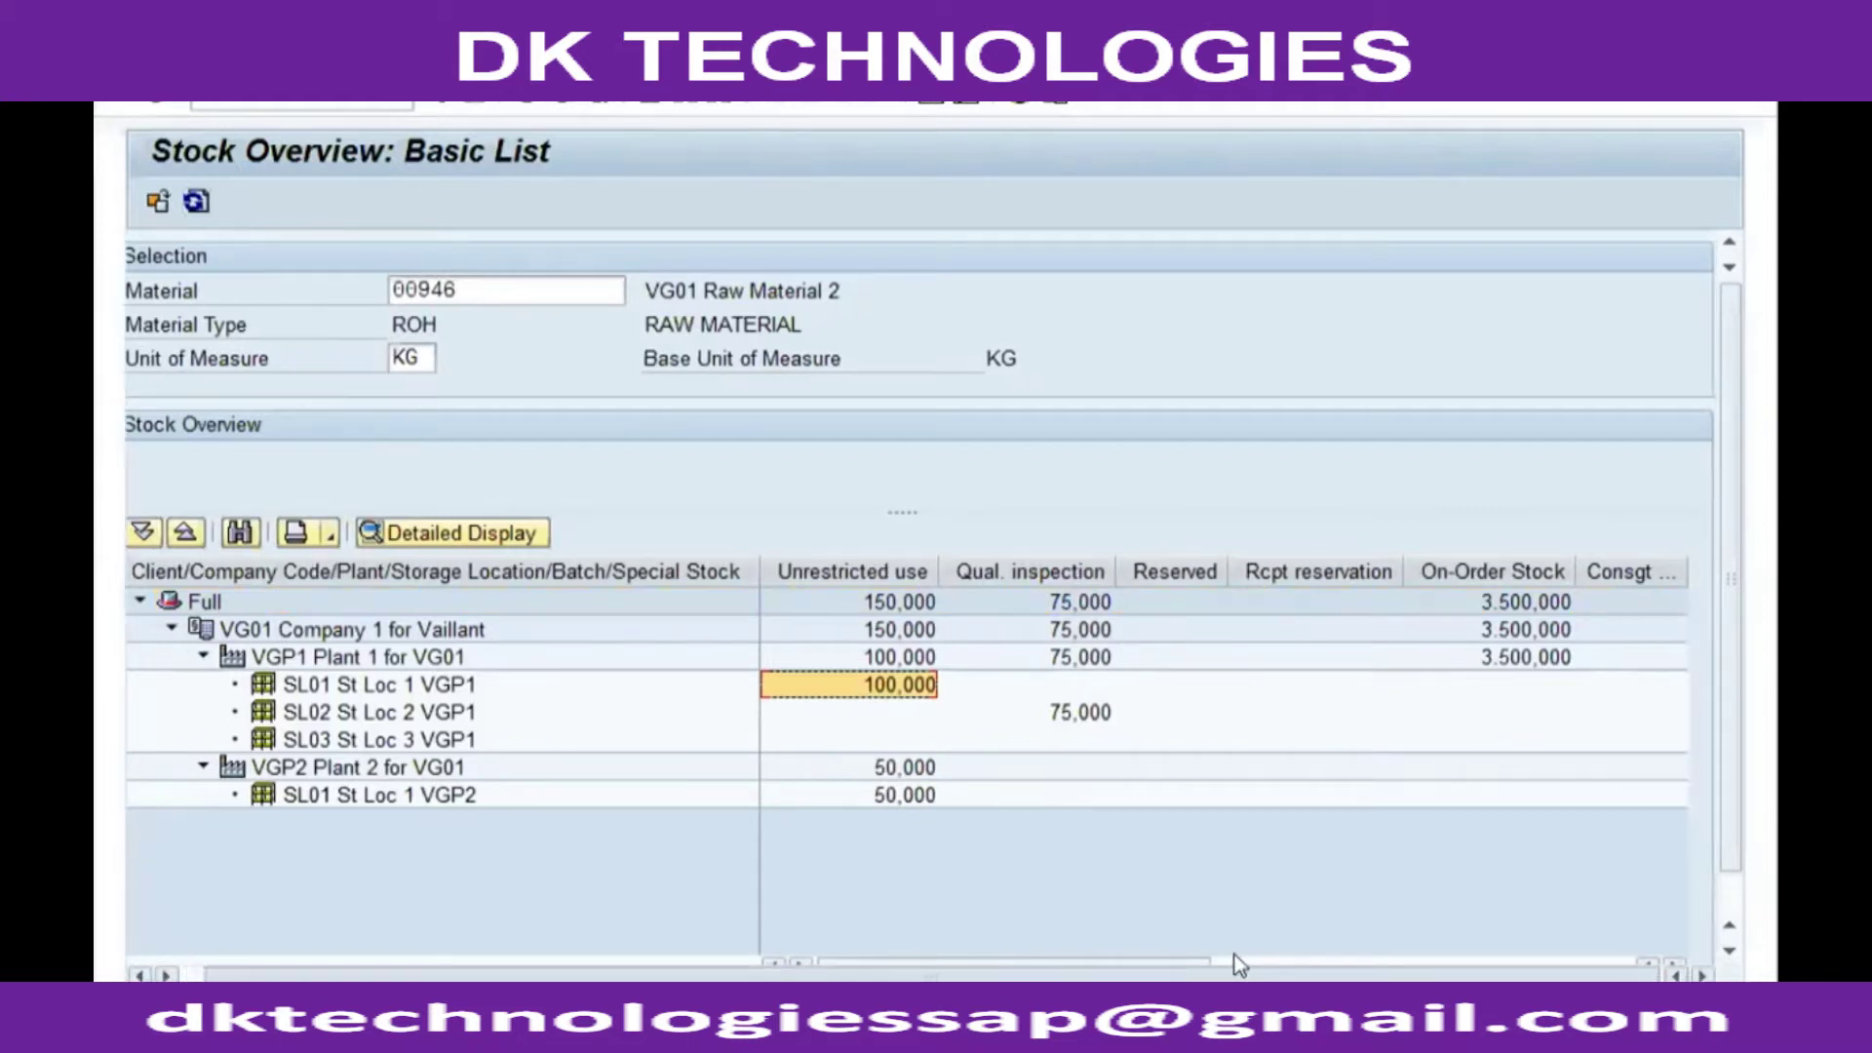
click(1254, 964)
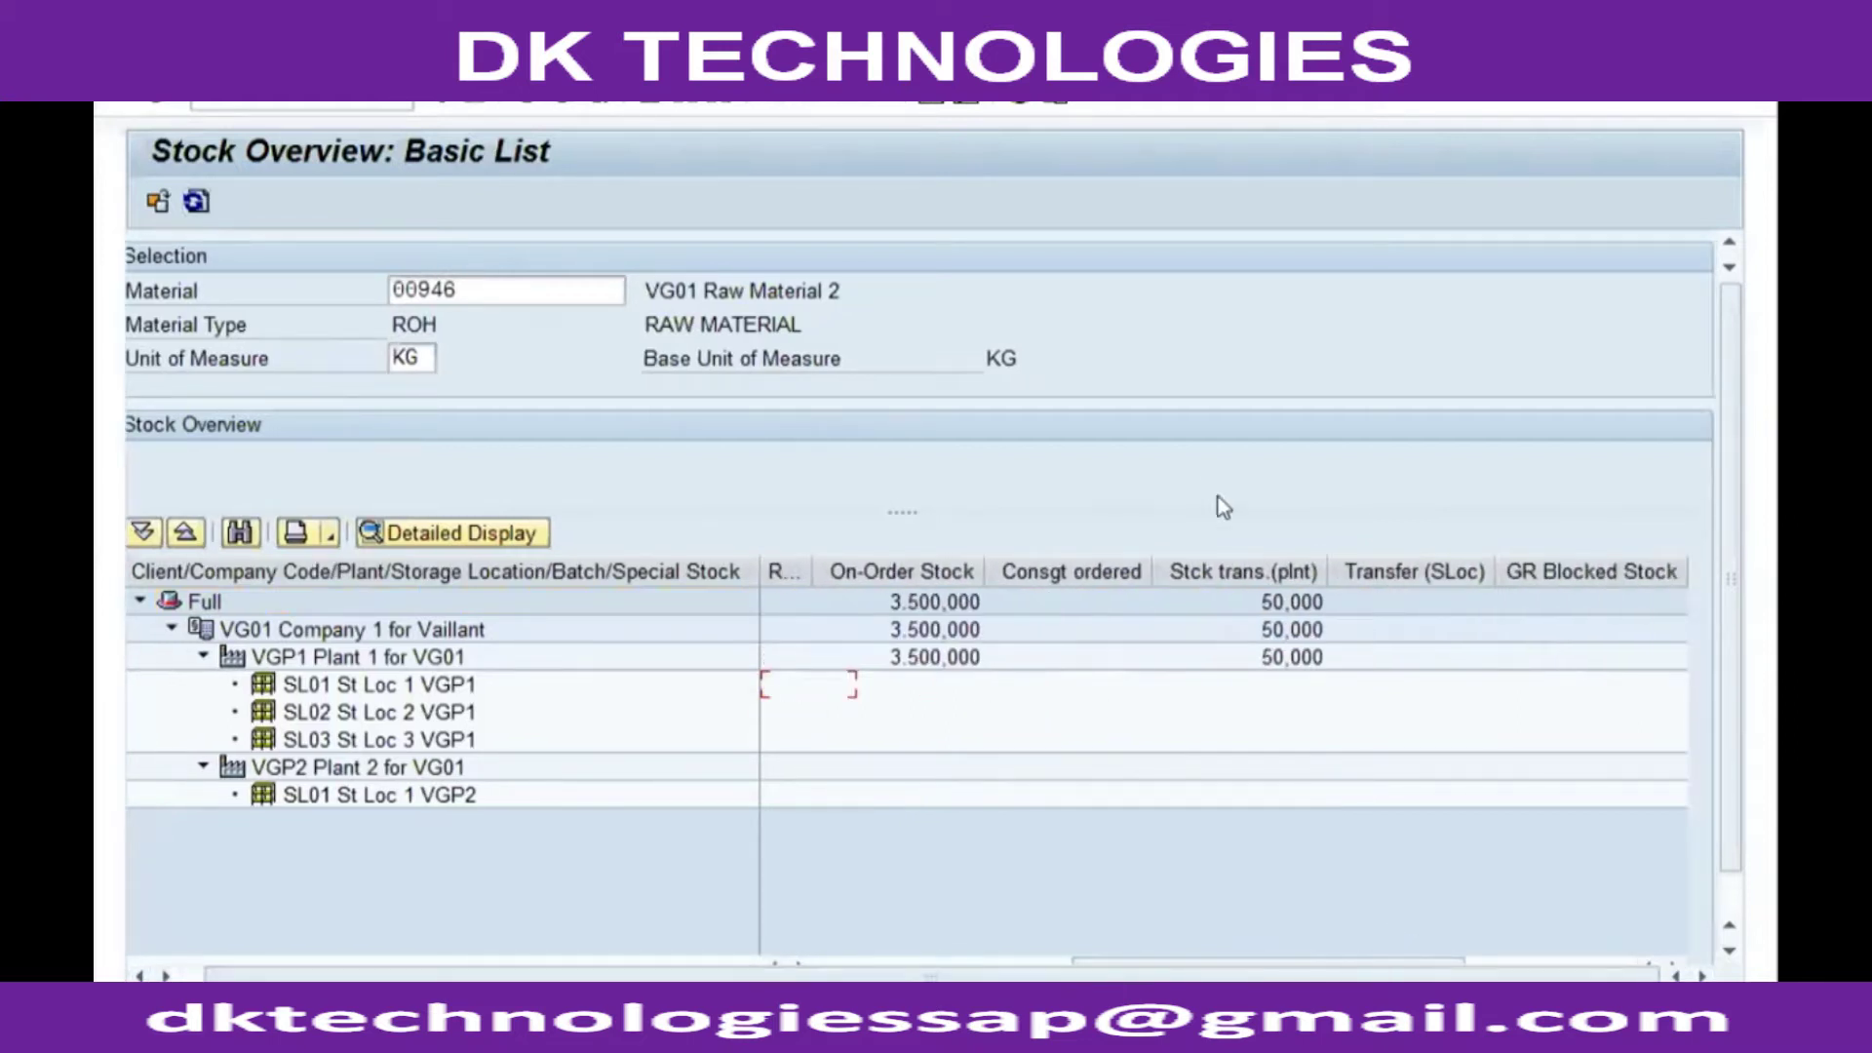
click(1248, 575)
click(1279, 655)
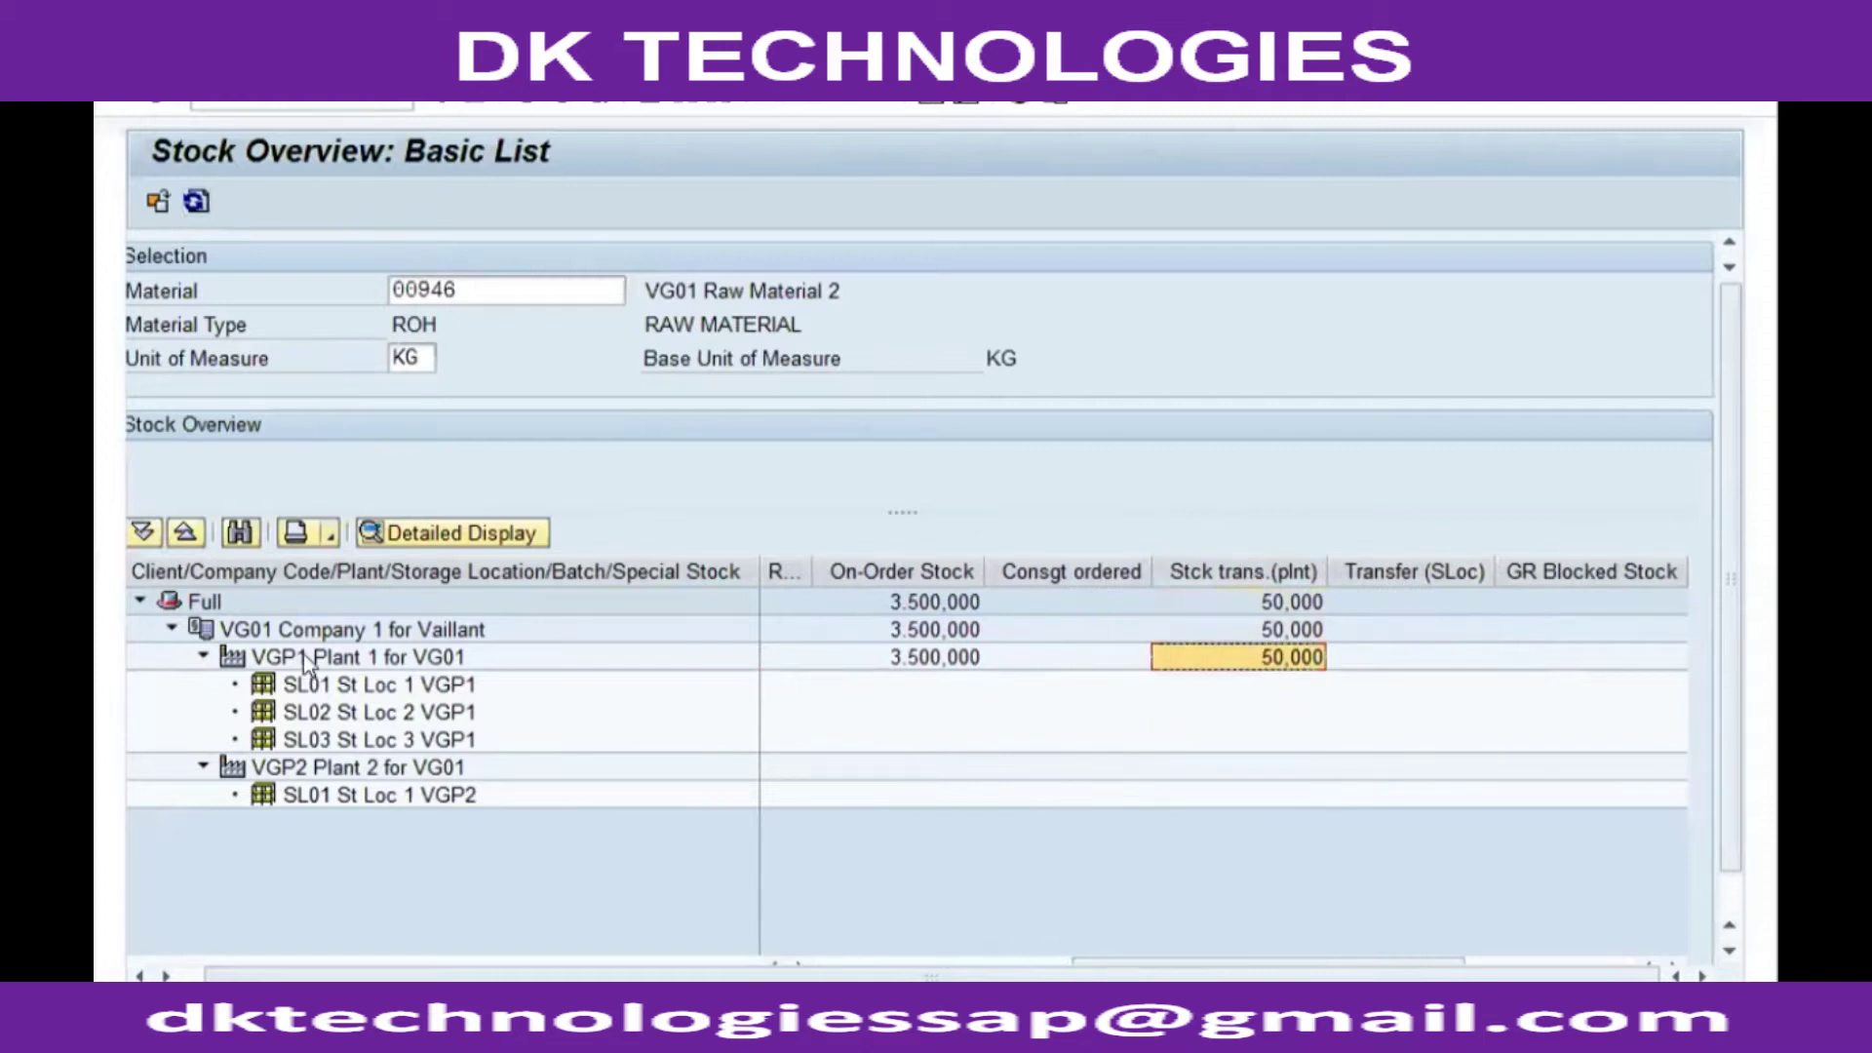
click(241, 662)
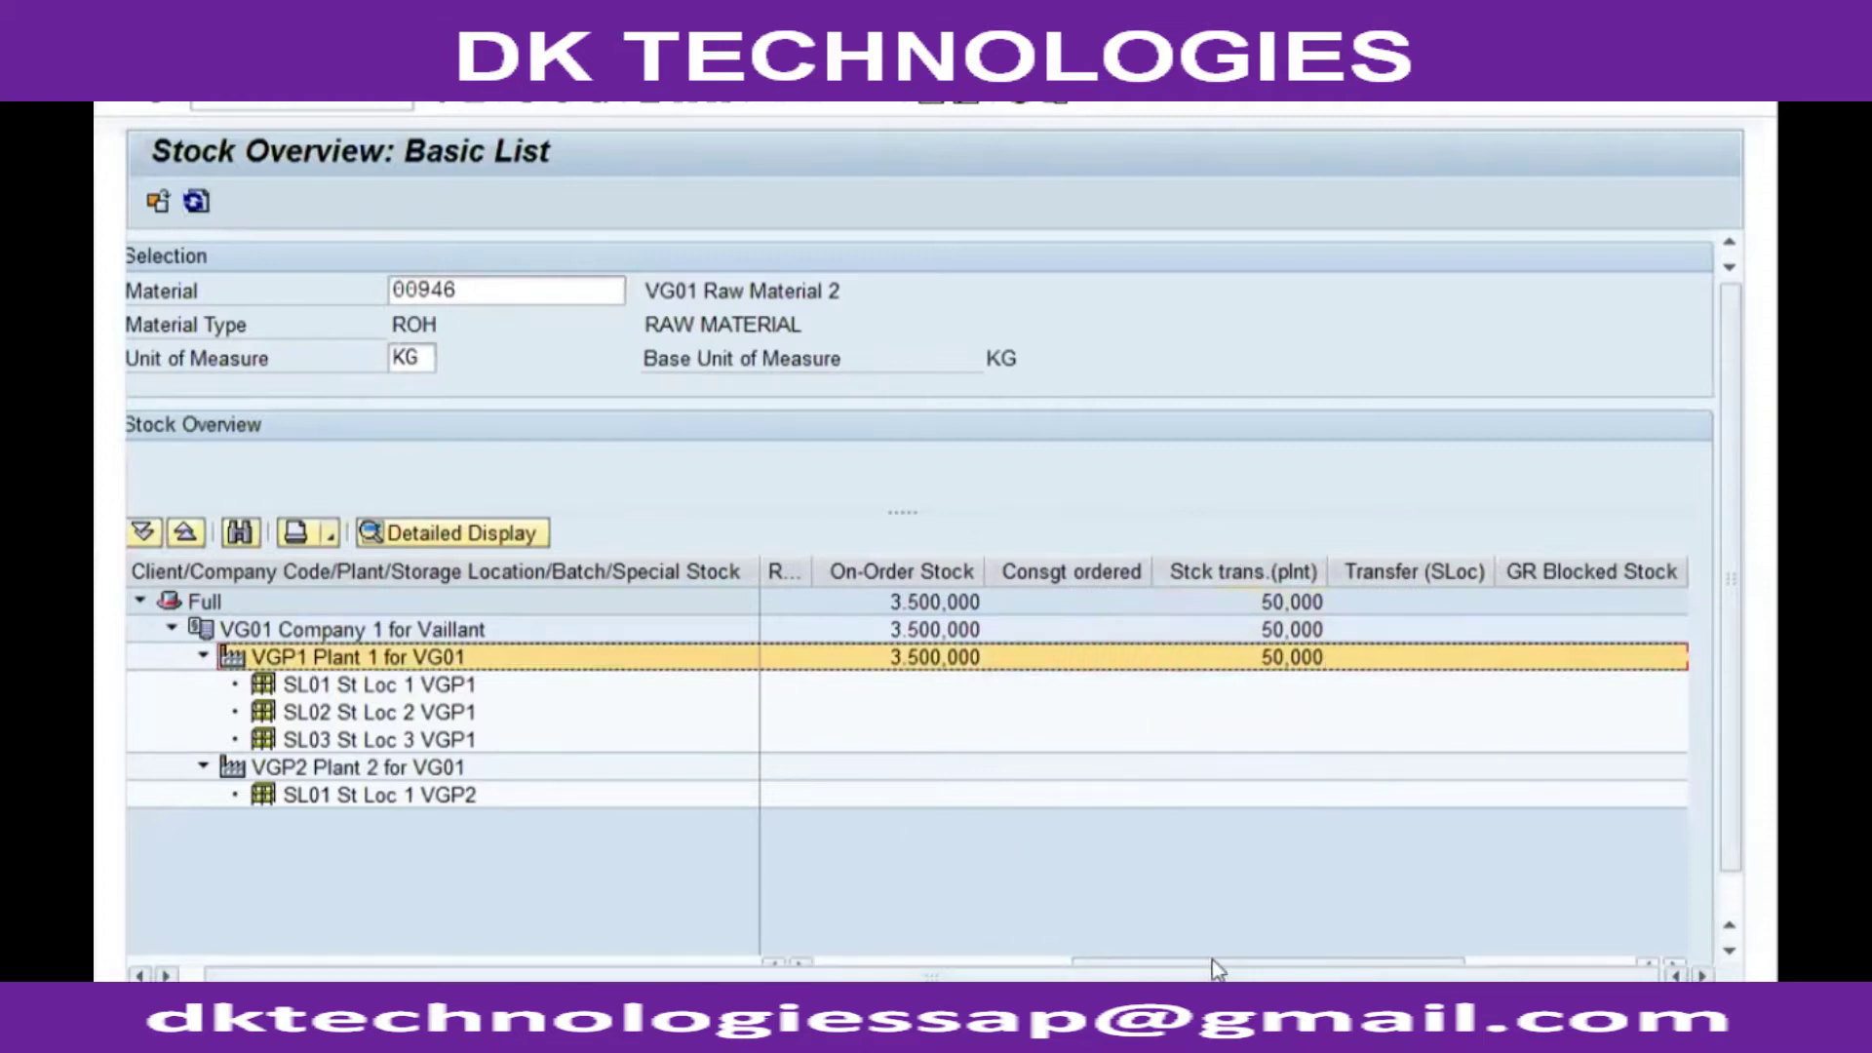
click(1069, 966)
drag(1069, 972, 885, 973)
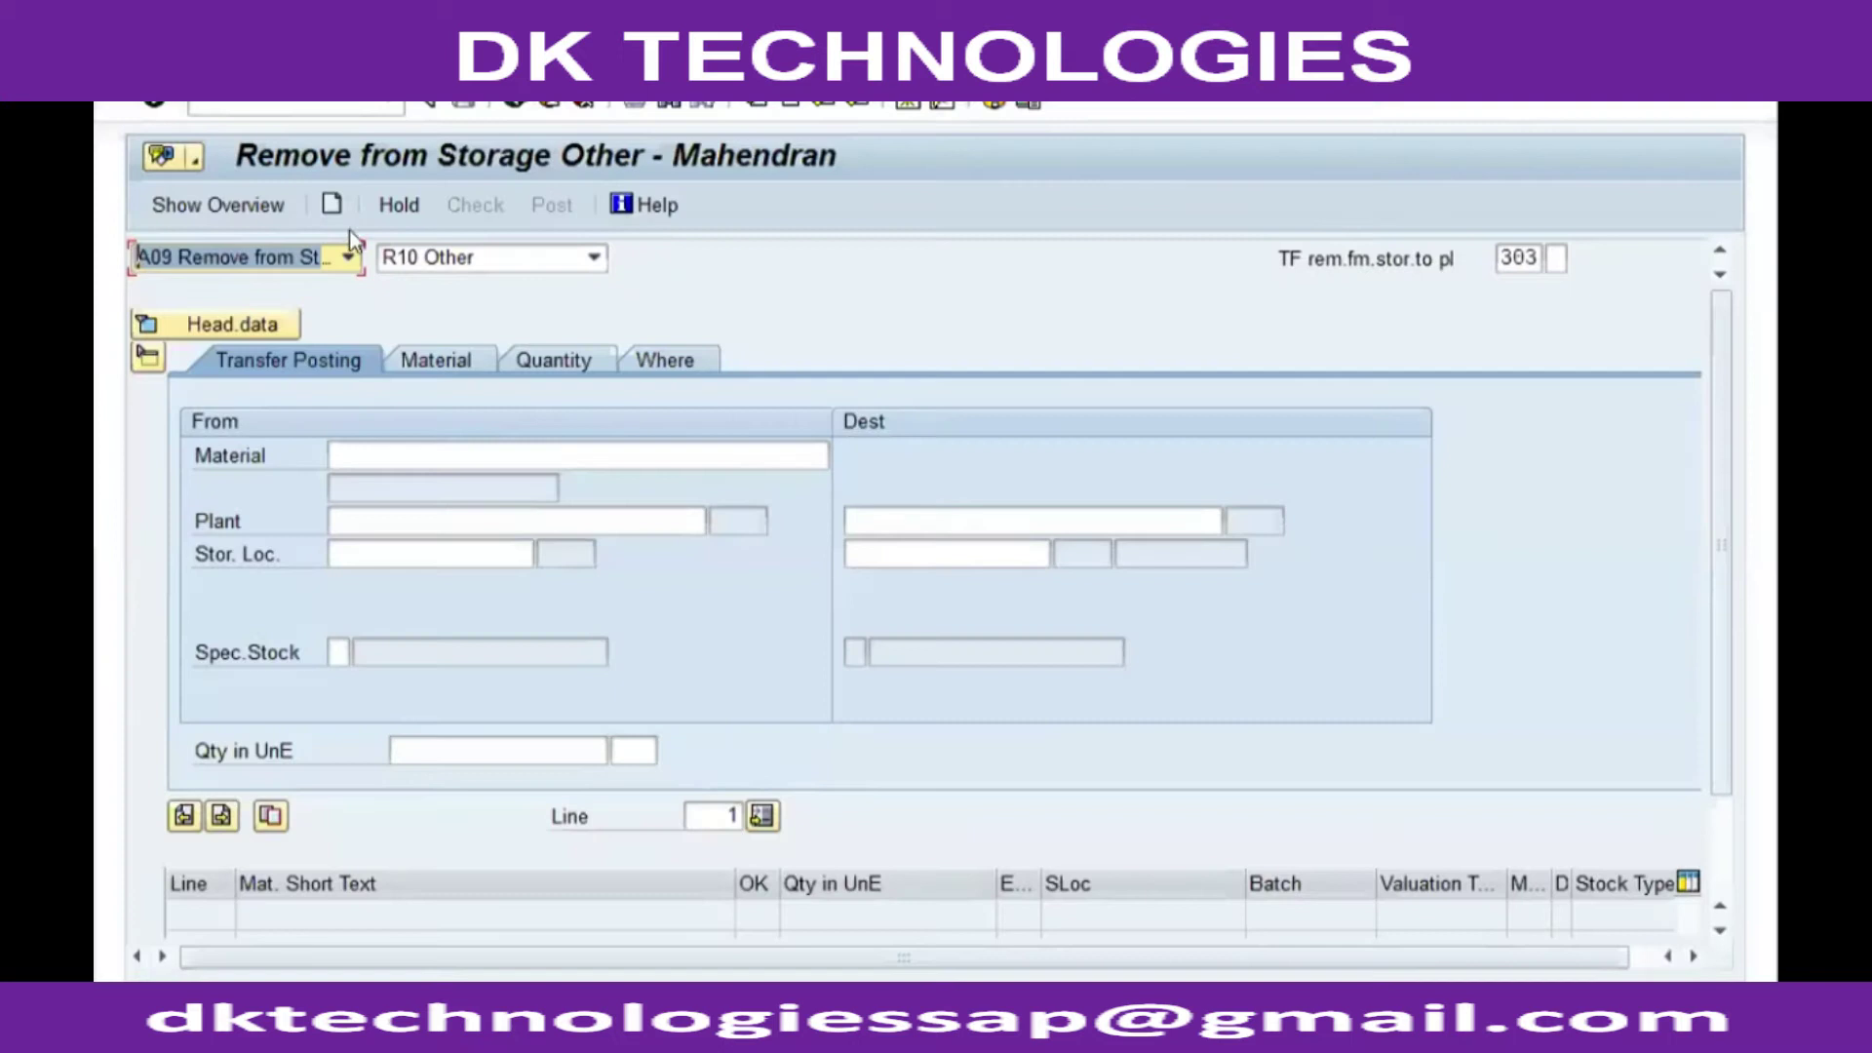
Load material document 1002 of 2018 for a Place in Storage posting in MIGO
click(349, 257)
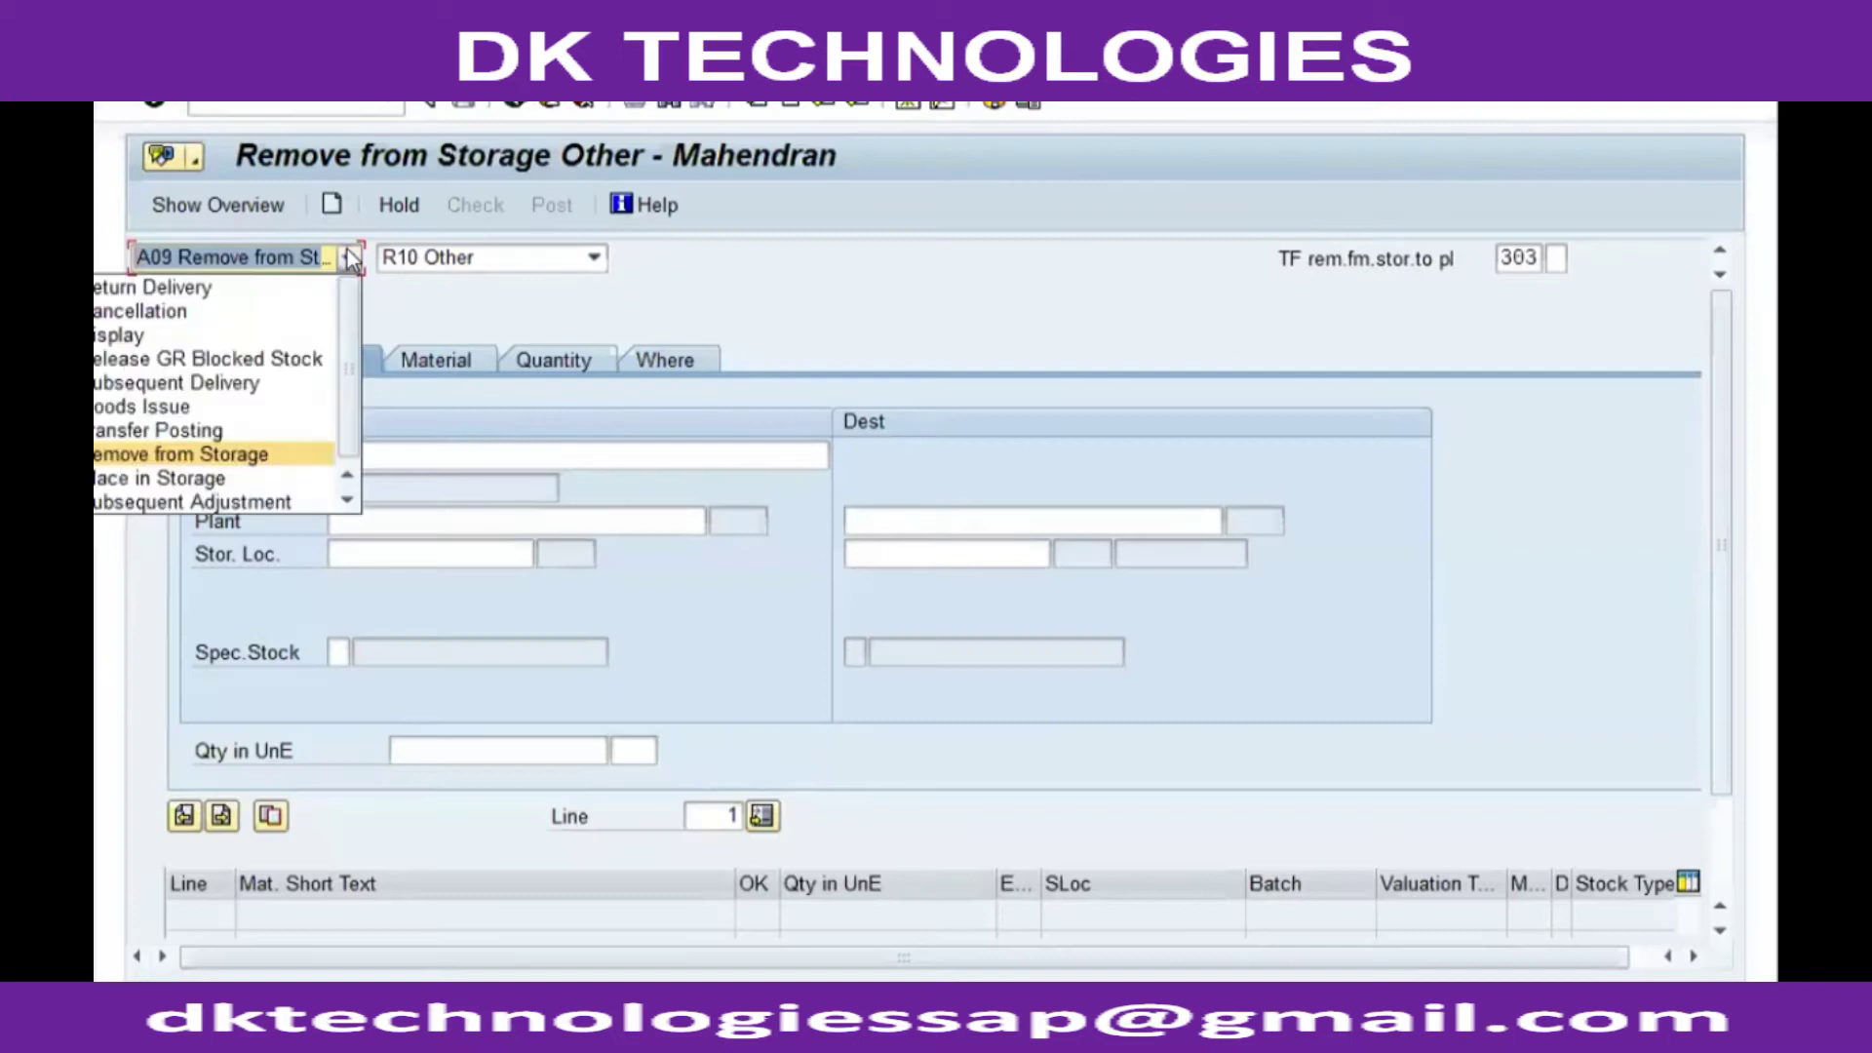
click(192, 480)
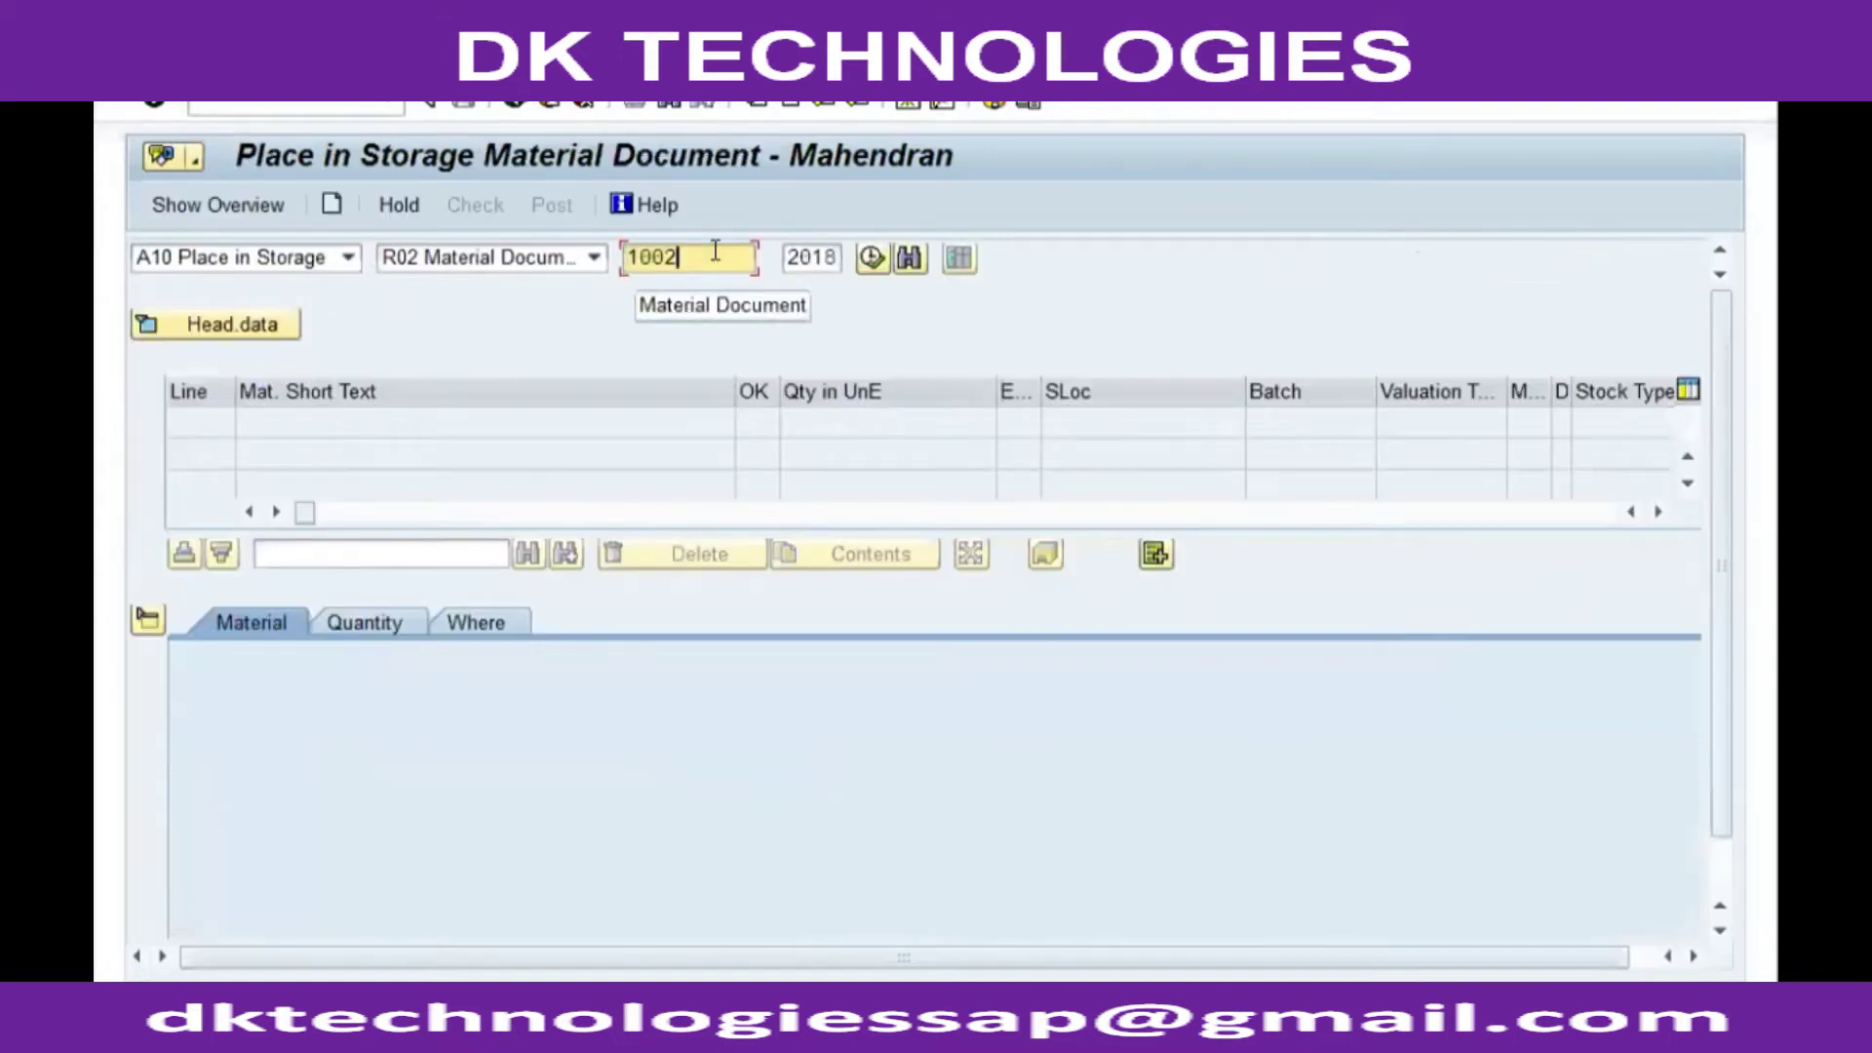
key(Return)
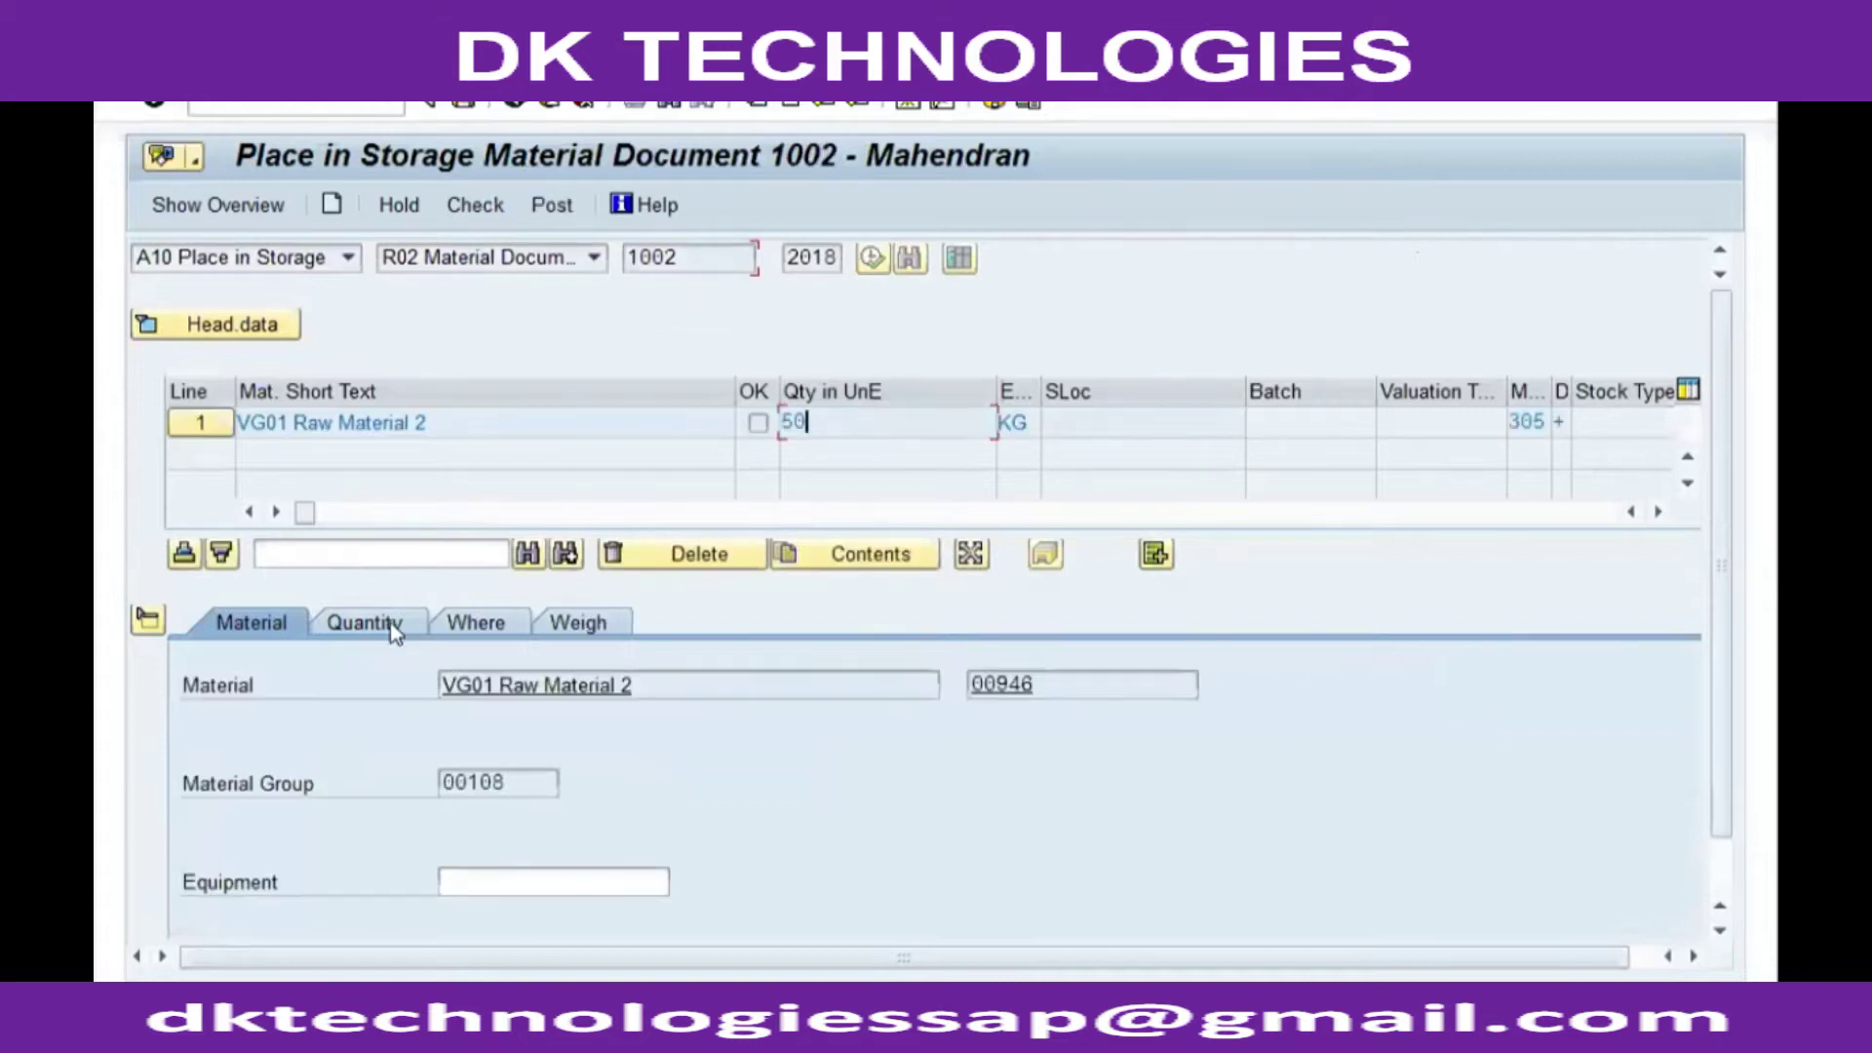
Set the receiving storage location of the VG01 Raw Material 2 item to SL02
click(476, 622)
click(554, 785)
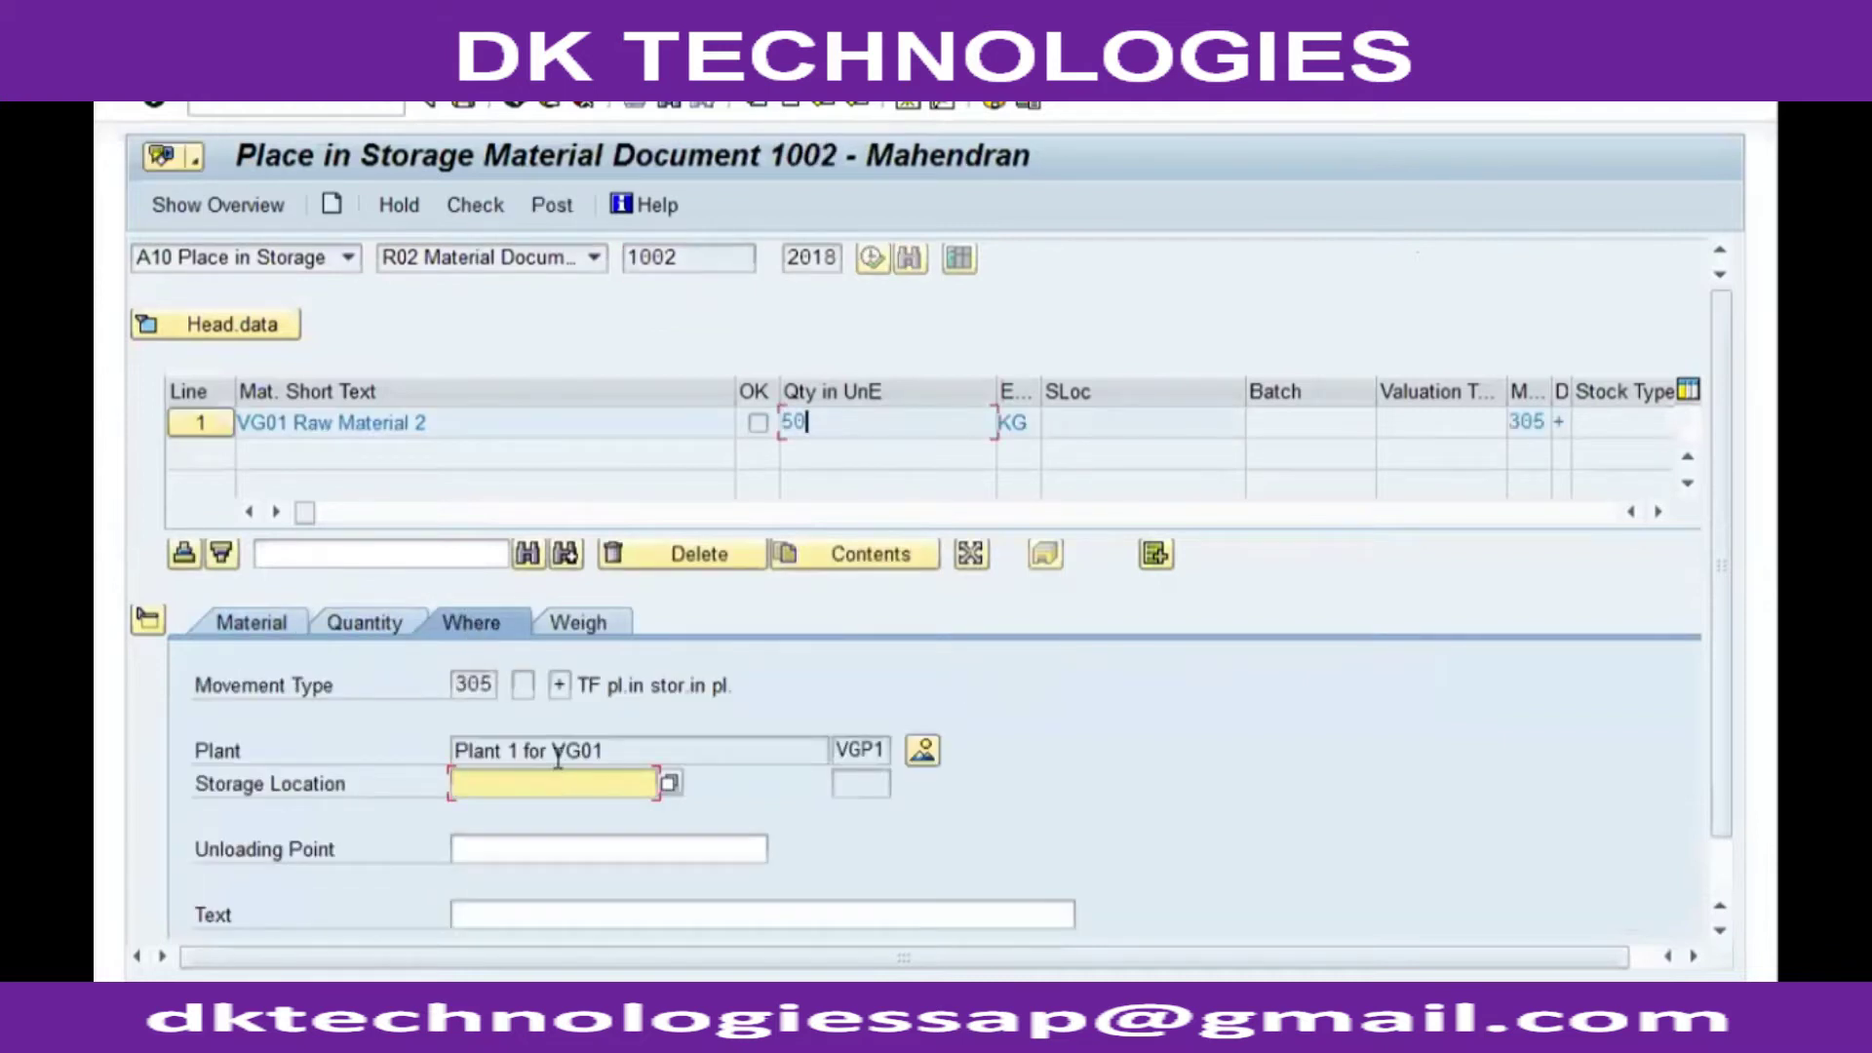
text(sl02)
key(Return)
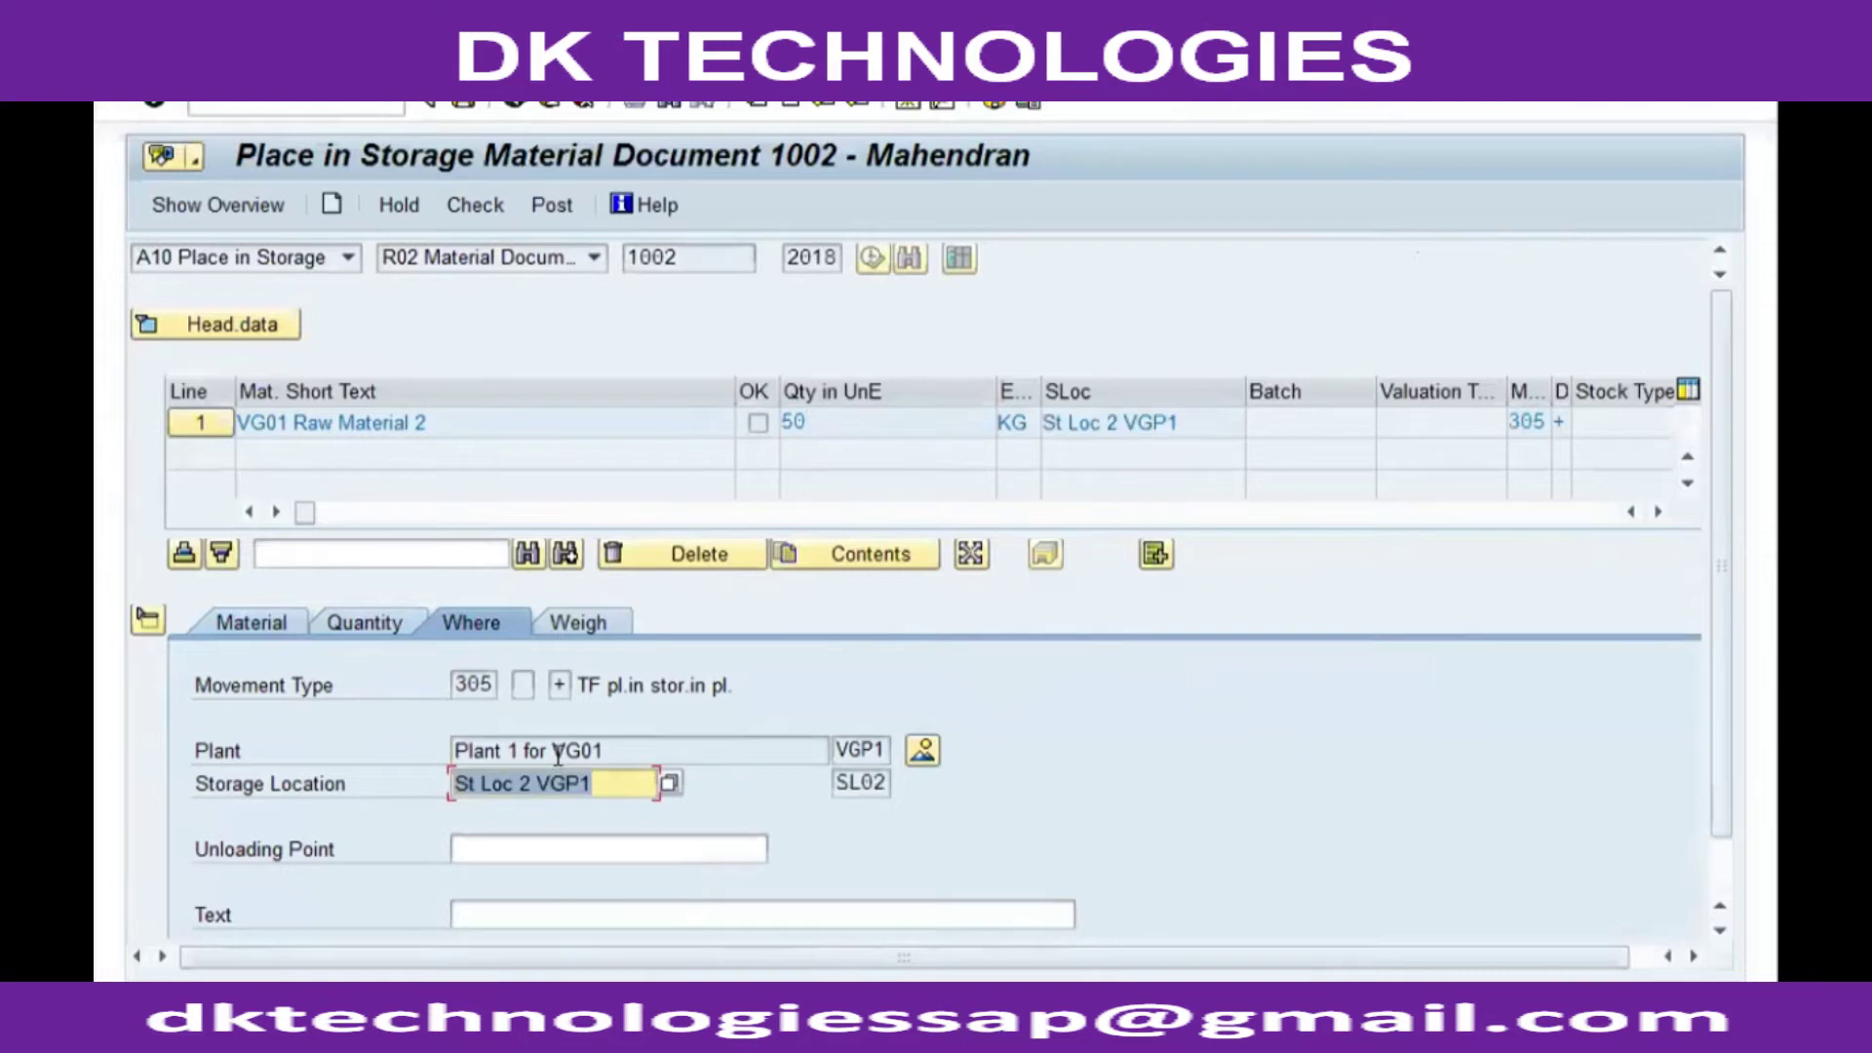
Mark the item as OK, then check and post the goods movement
scroll(599, 747, down, 1)
click(264, 915)
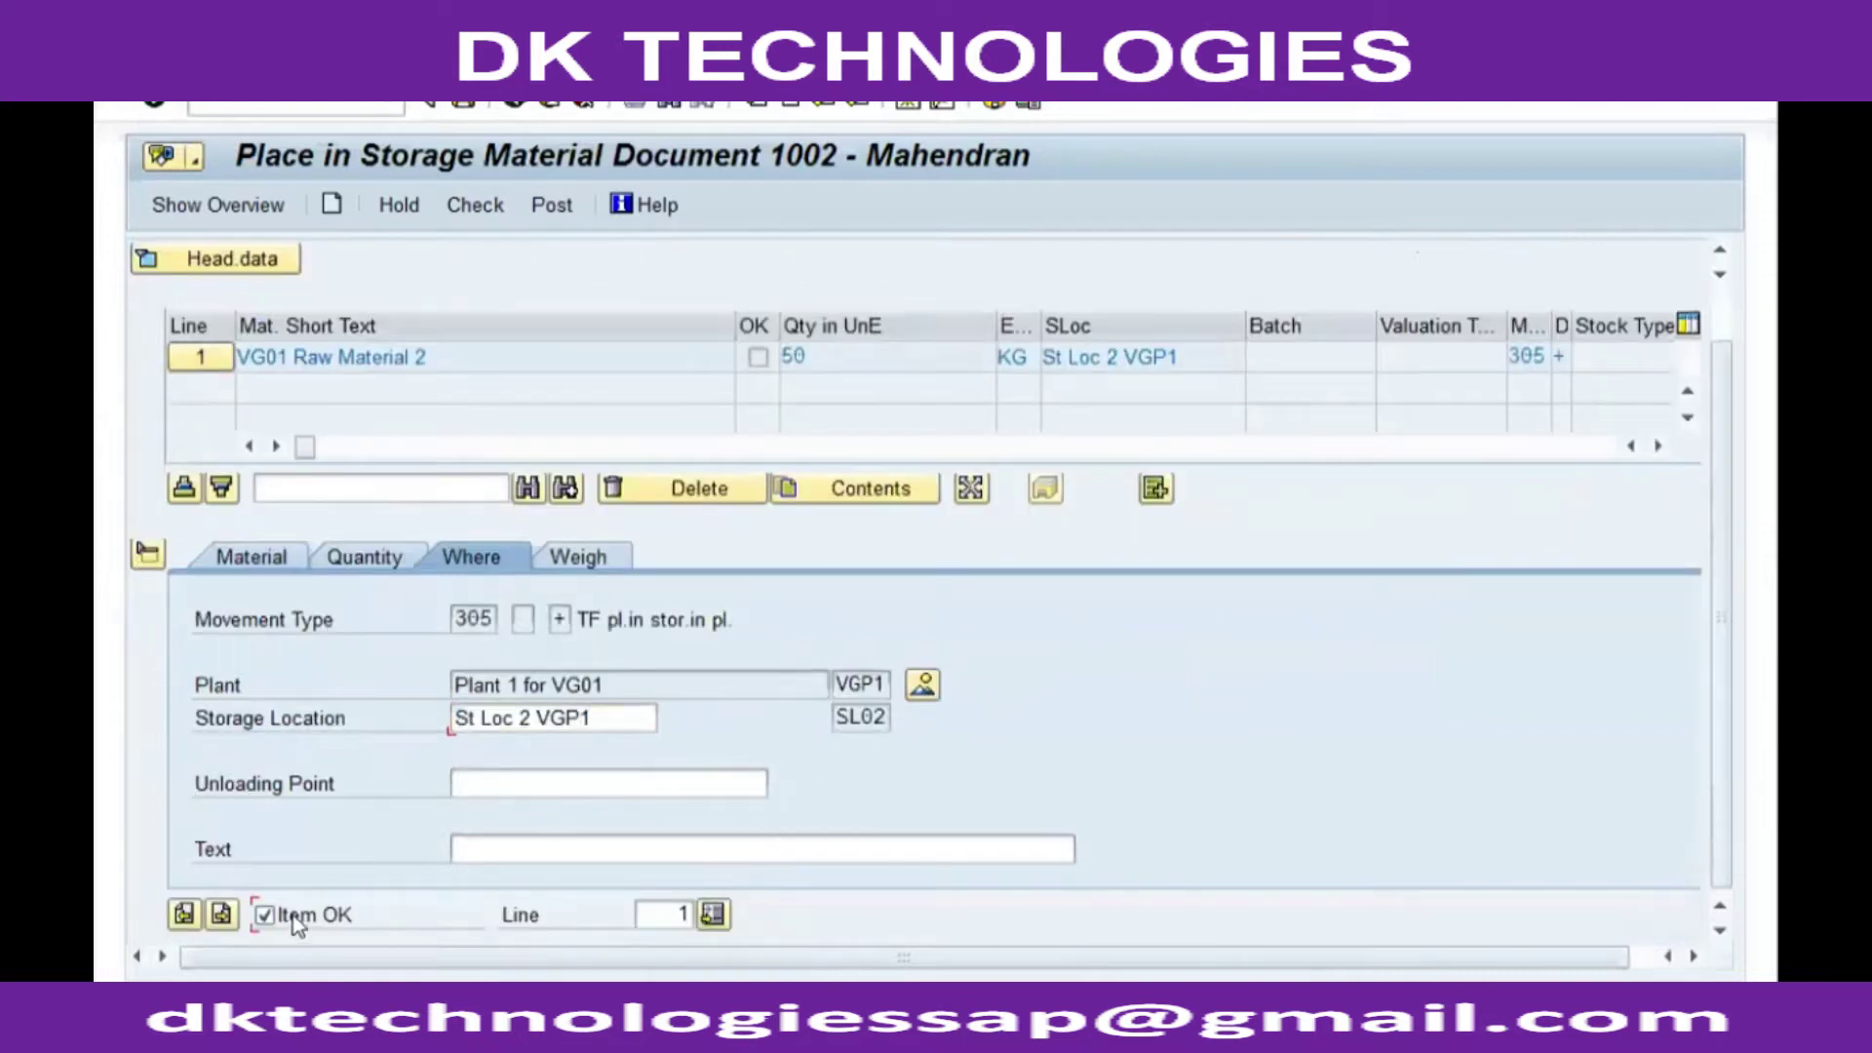
click(472, 207)
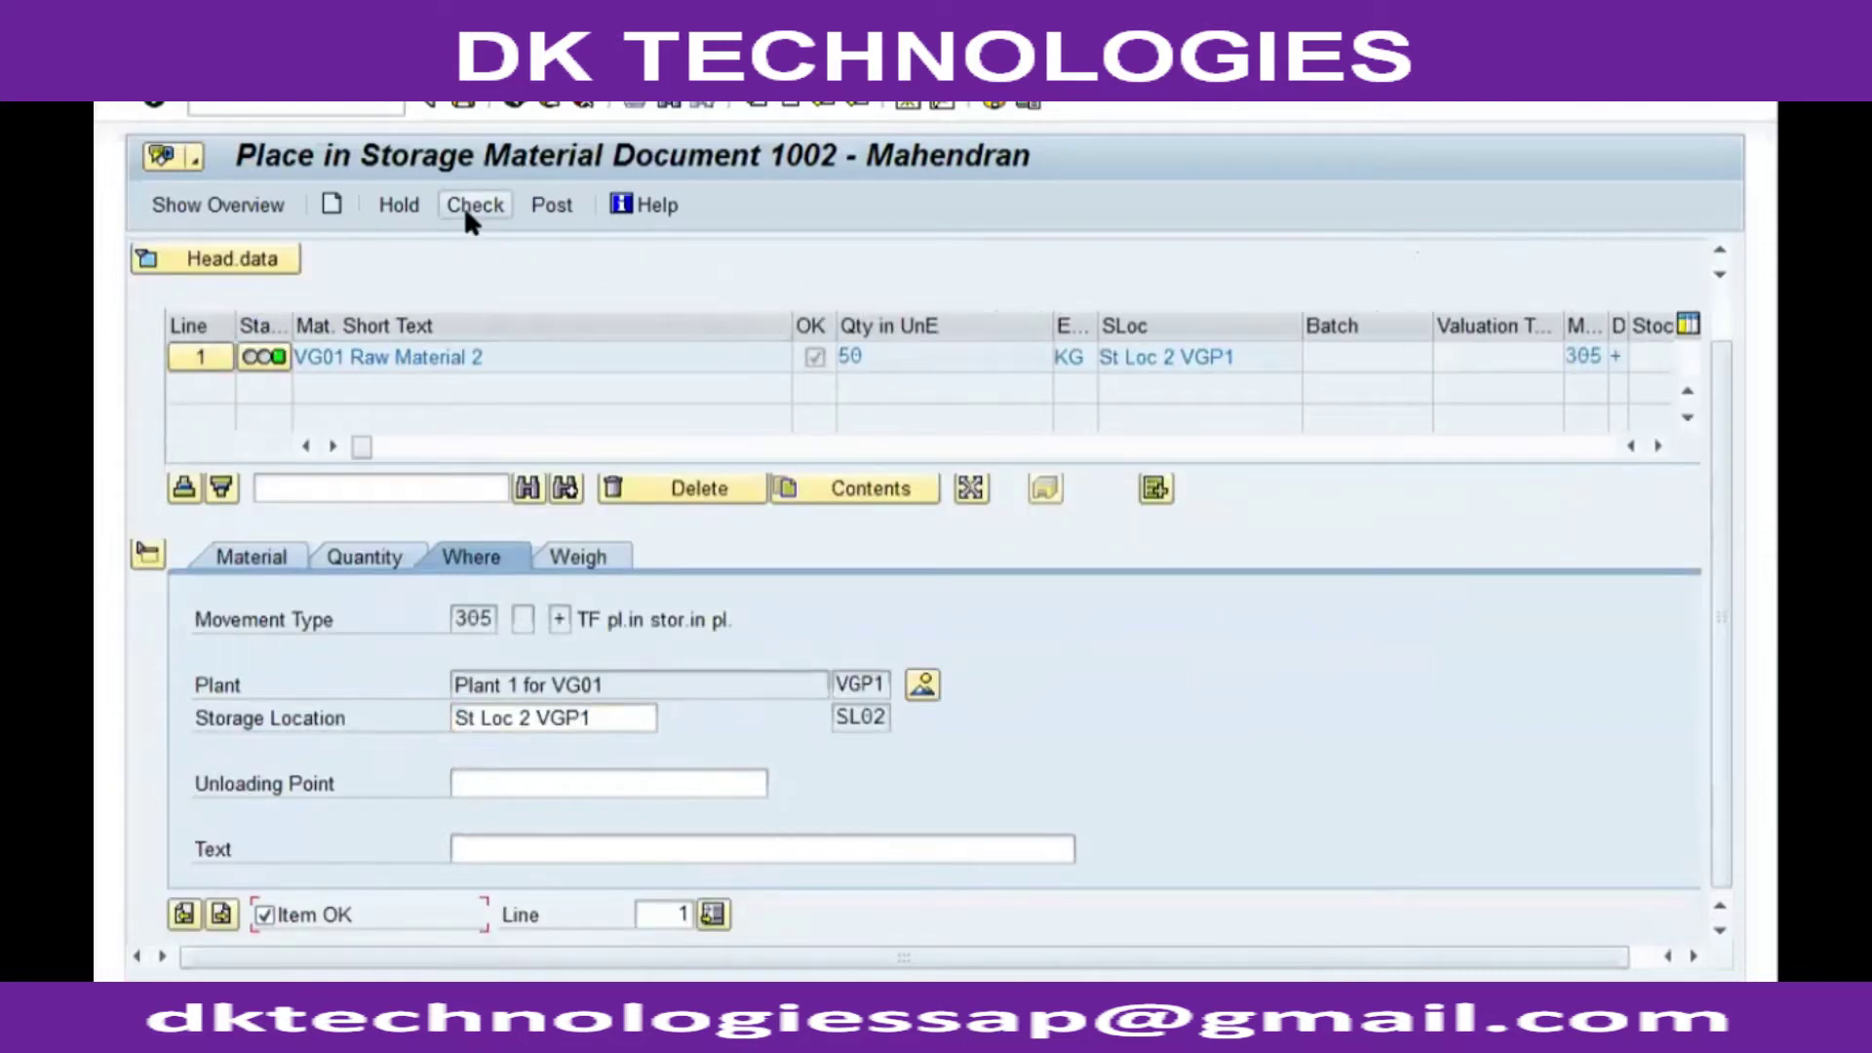
click(551, 206)
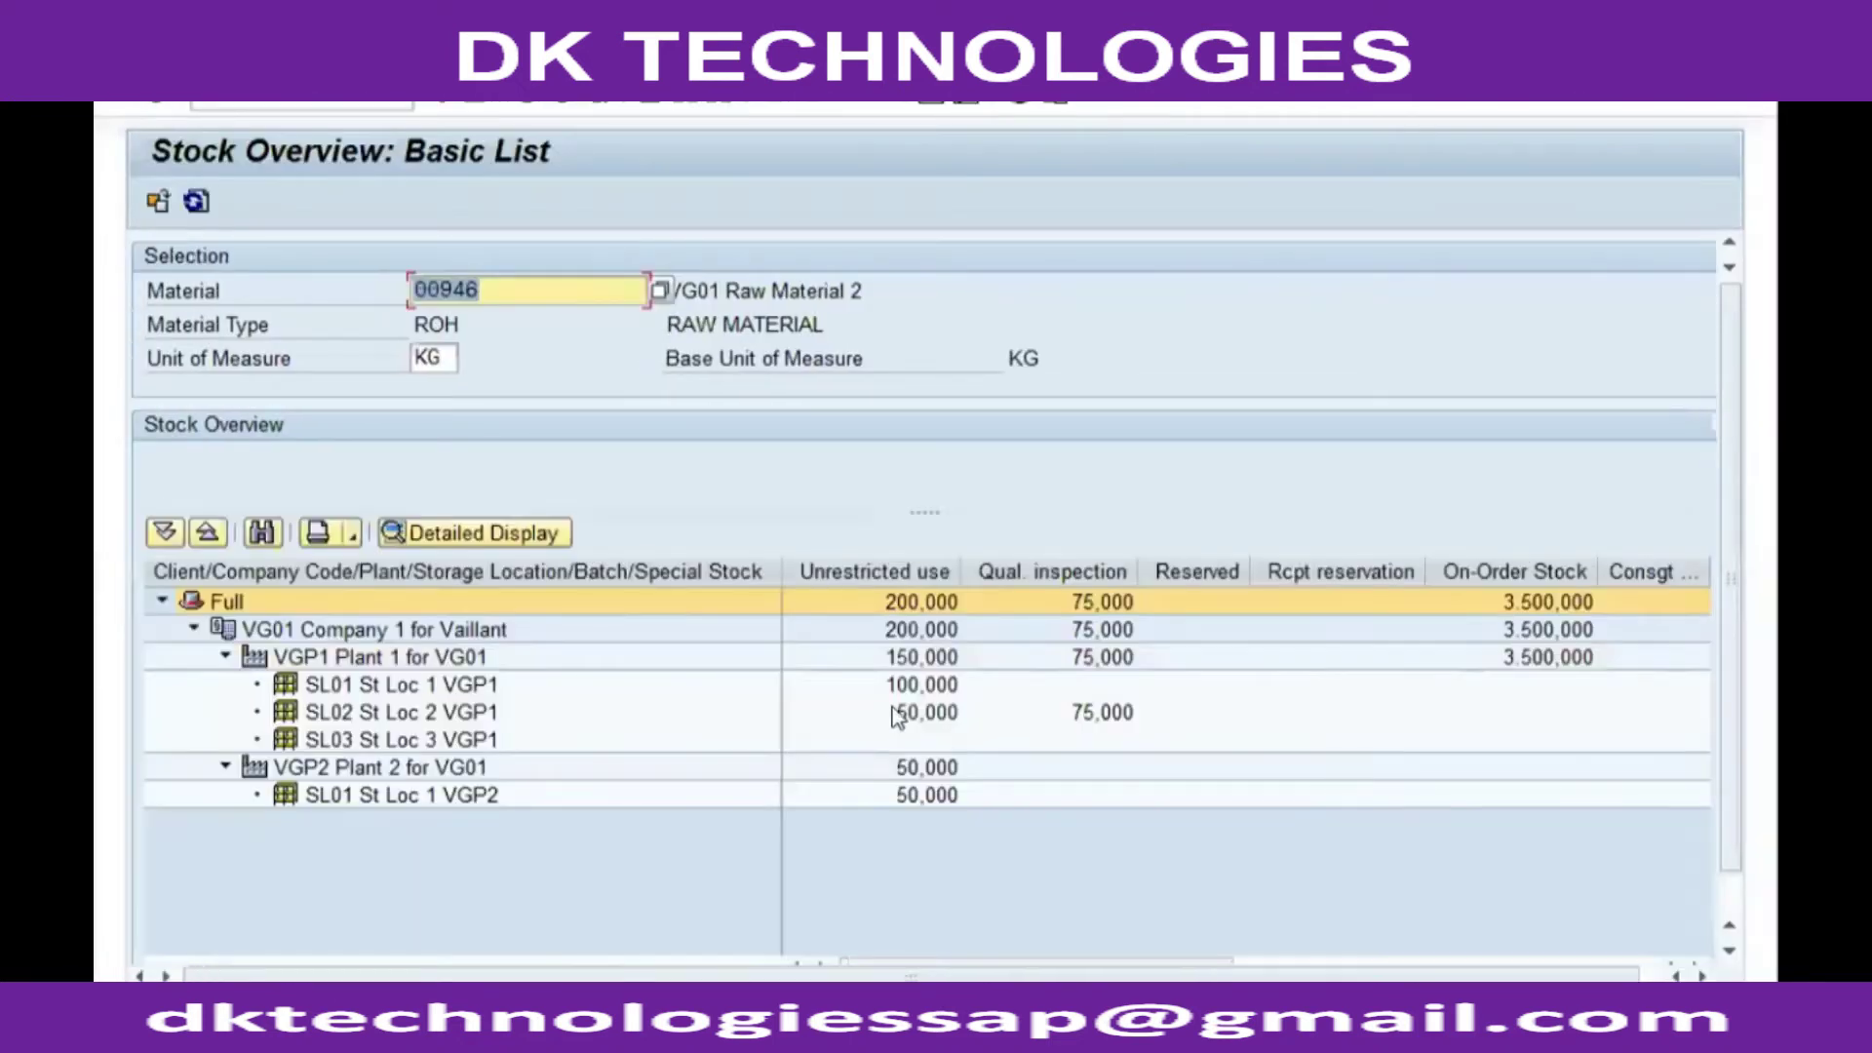
Review material 00946's unrestricted stock by storage location and its plant transfer stock in the stock overview
click(878, 713)
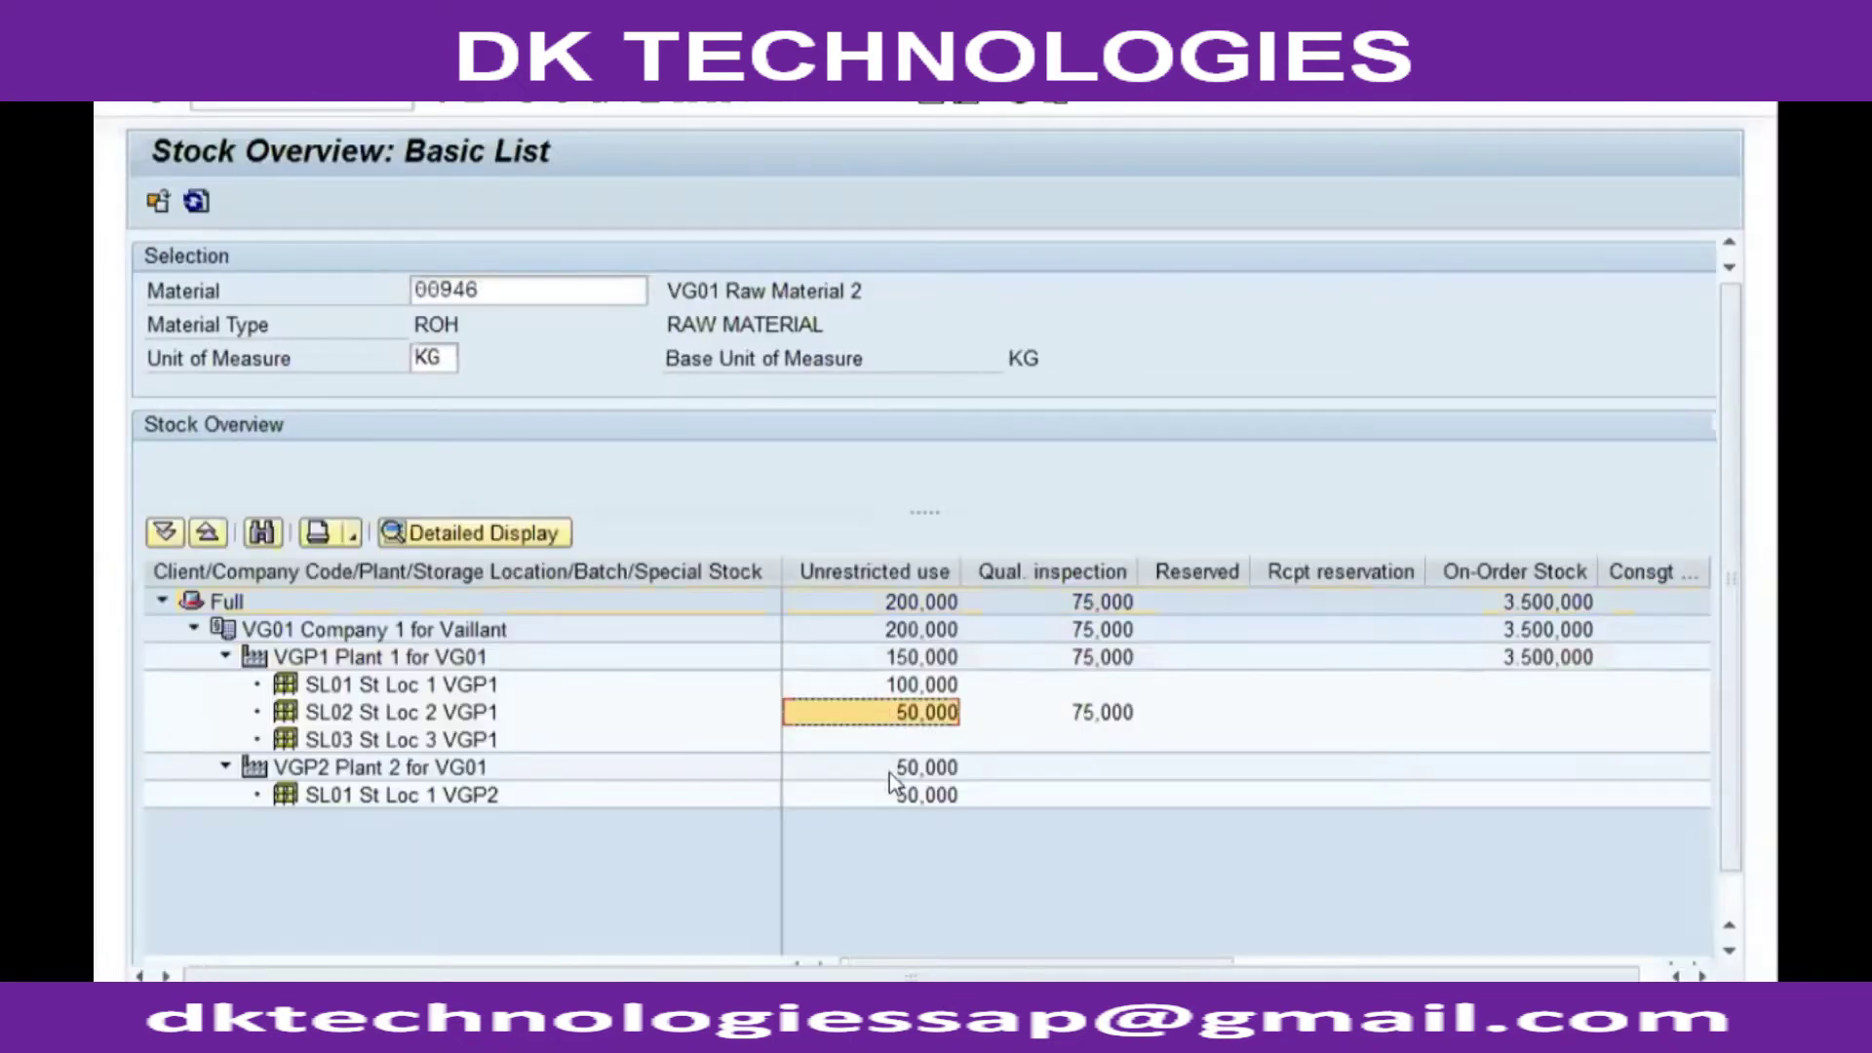
click(889, 769)
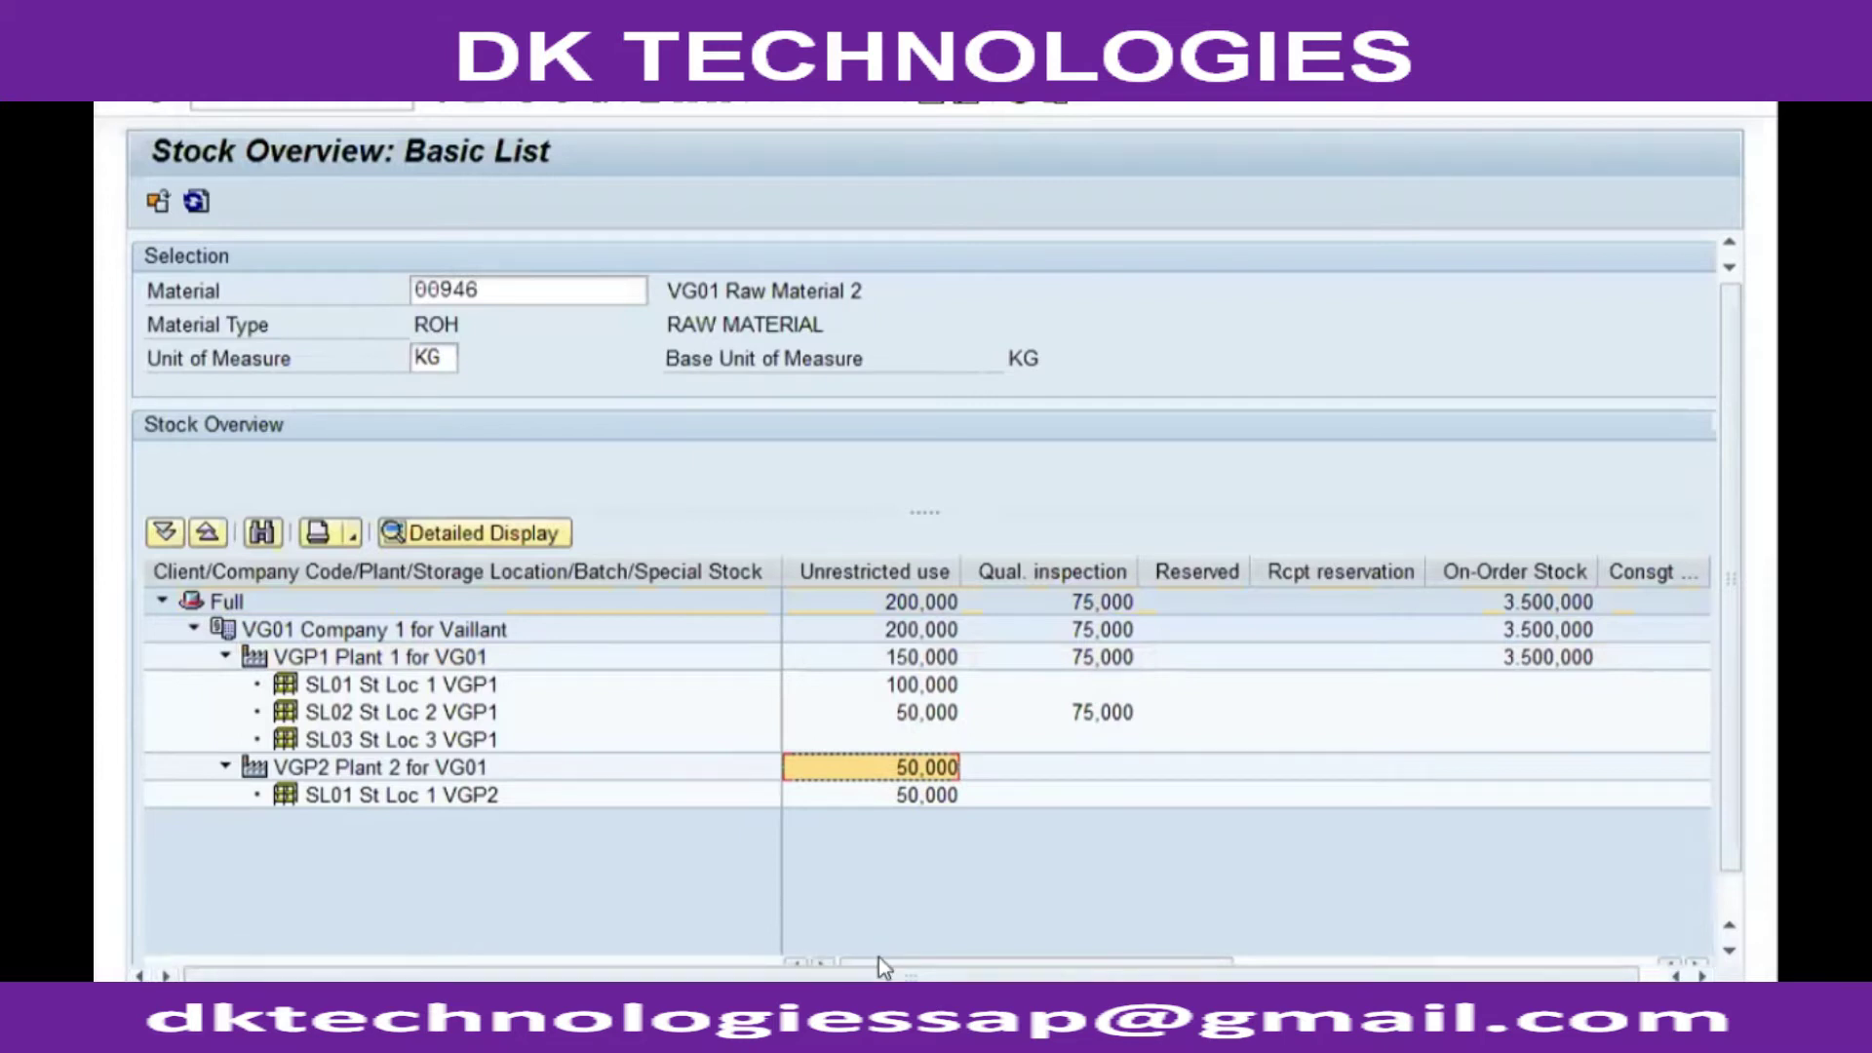
drag(876, 962, 1107, 964)
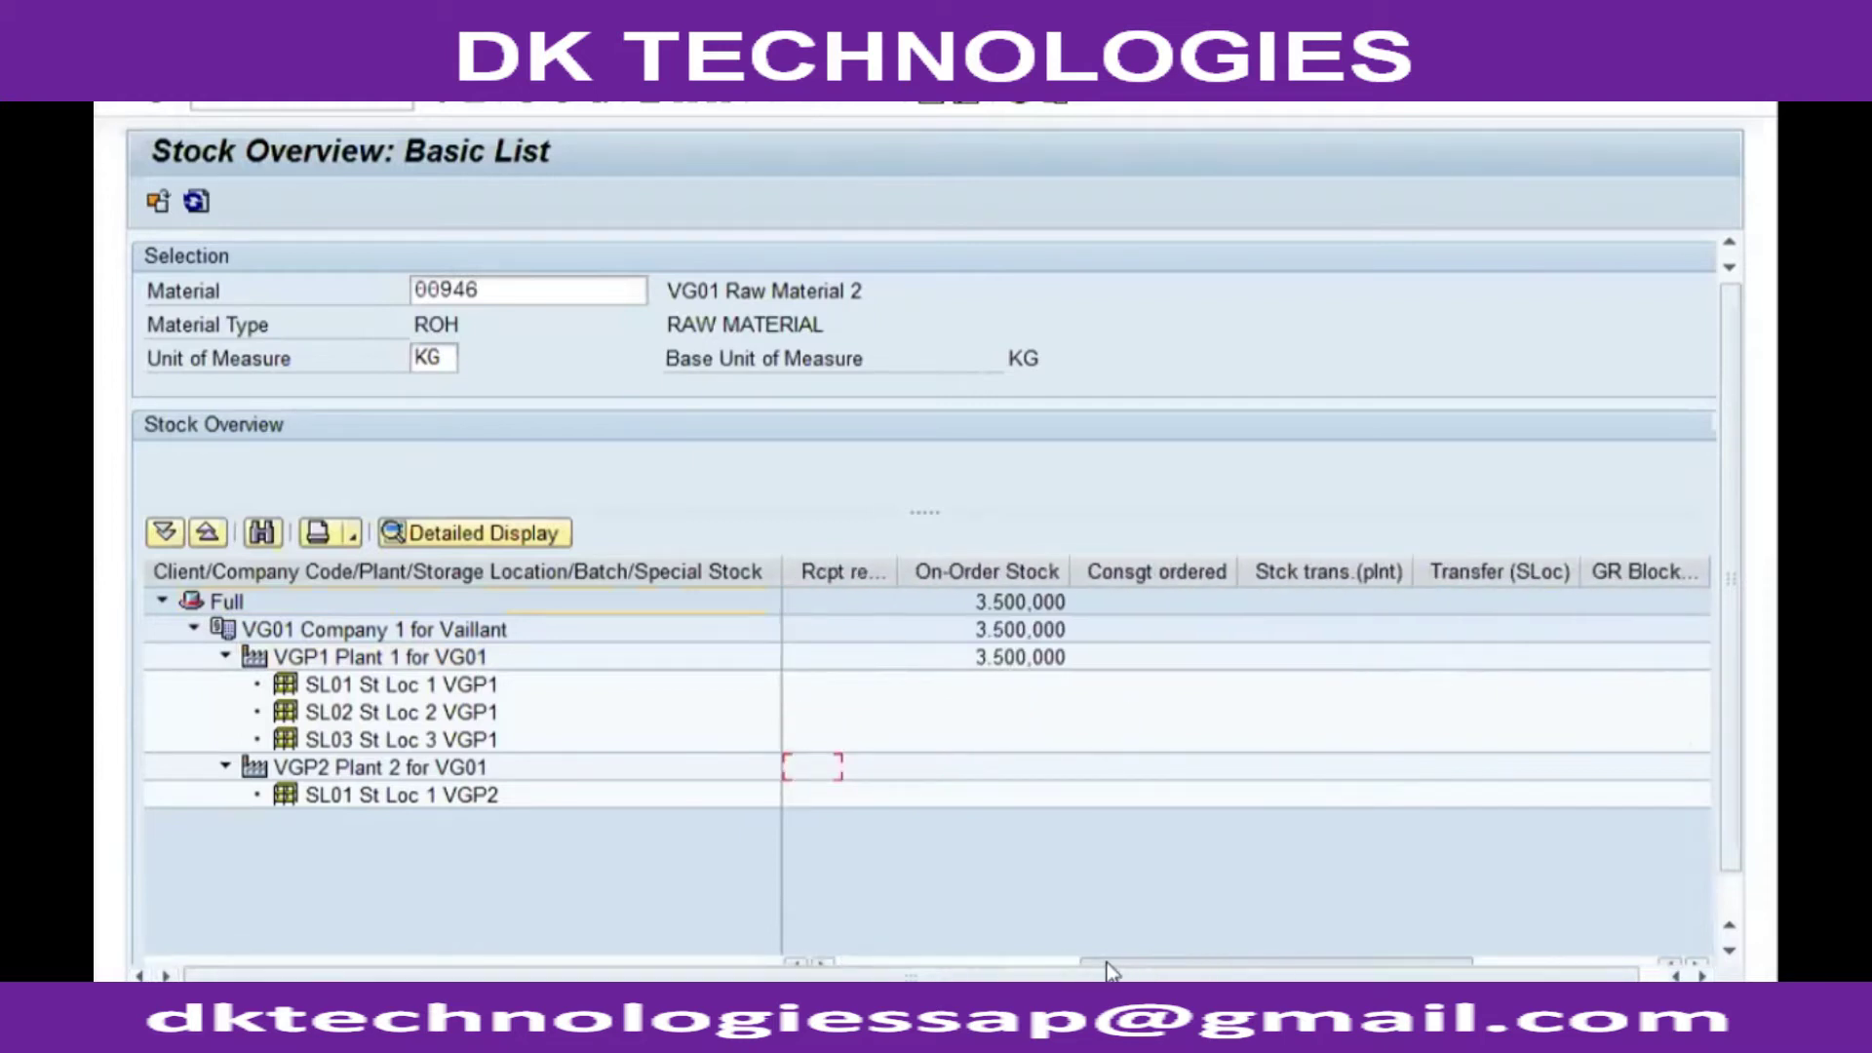
click(1329, 570)
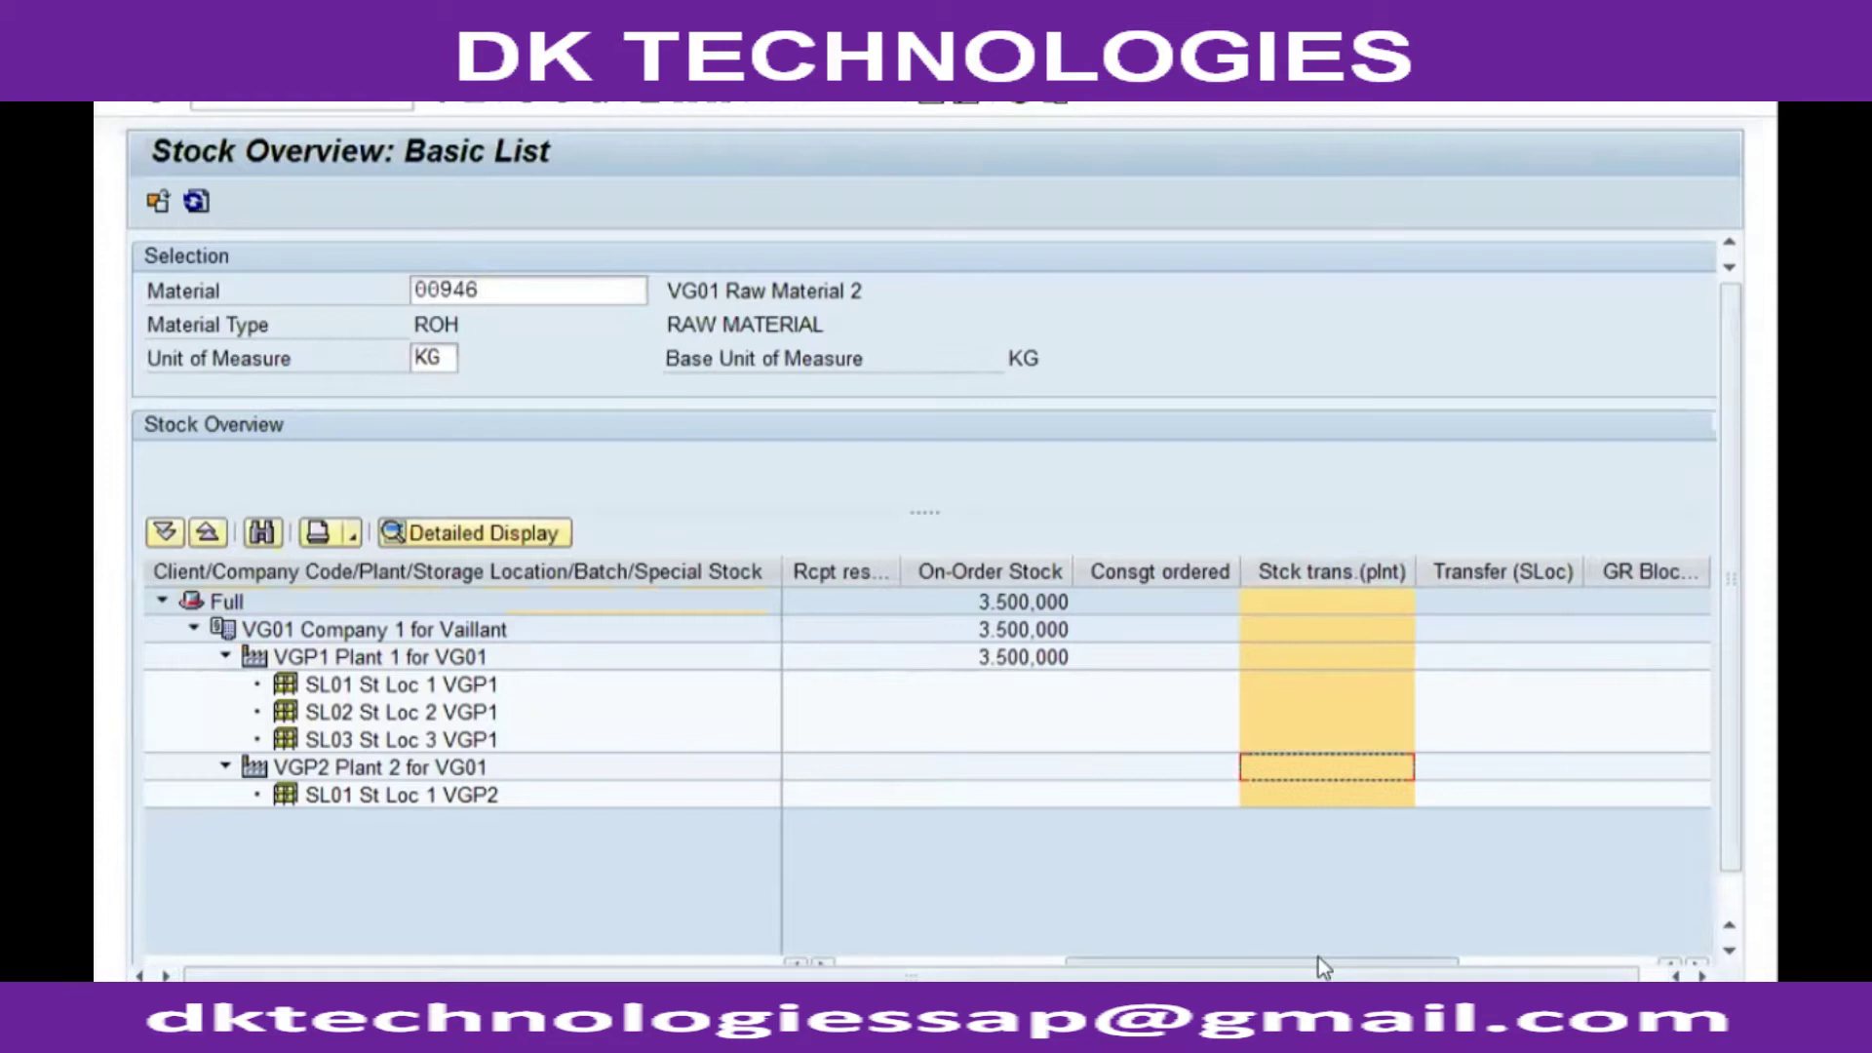
drag(1318, 960, 1092, 961)
click(185, 605)
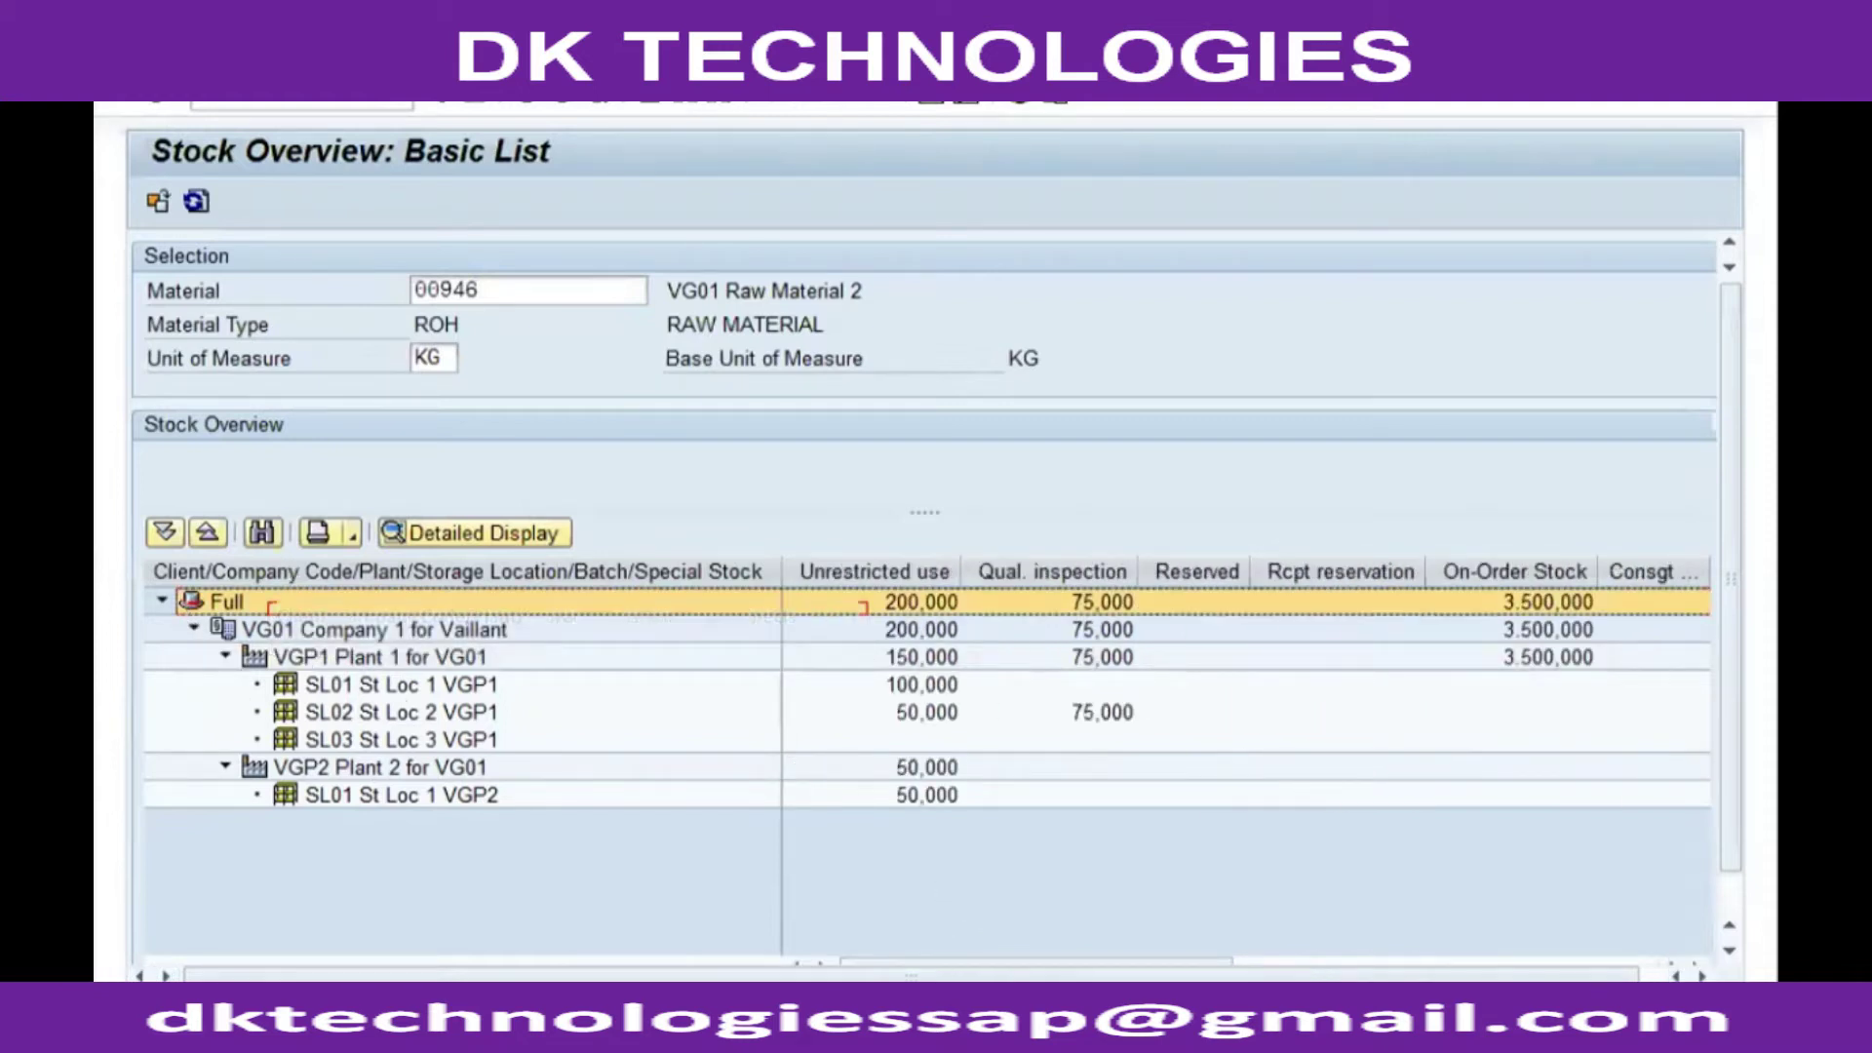
click(914, 717)
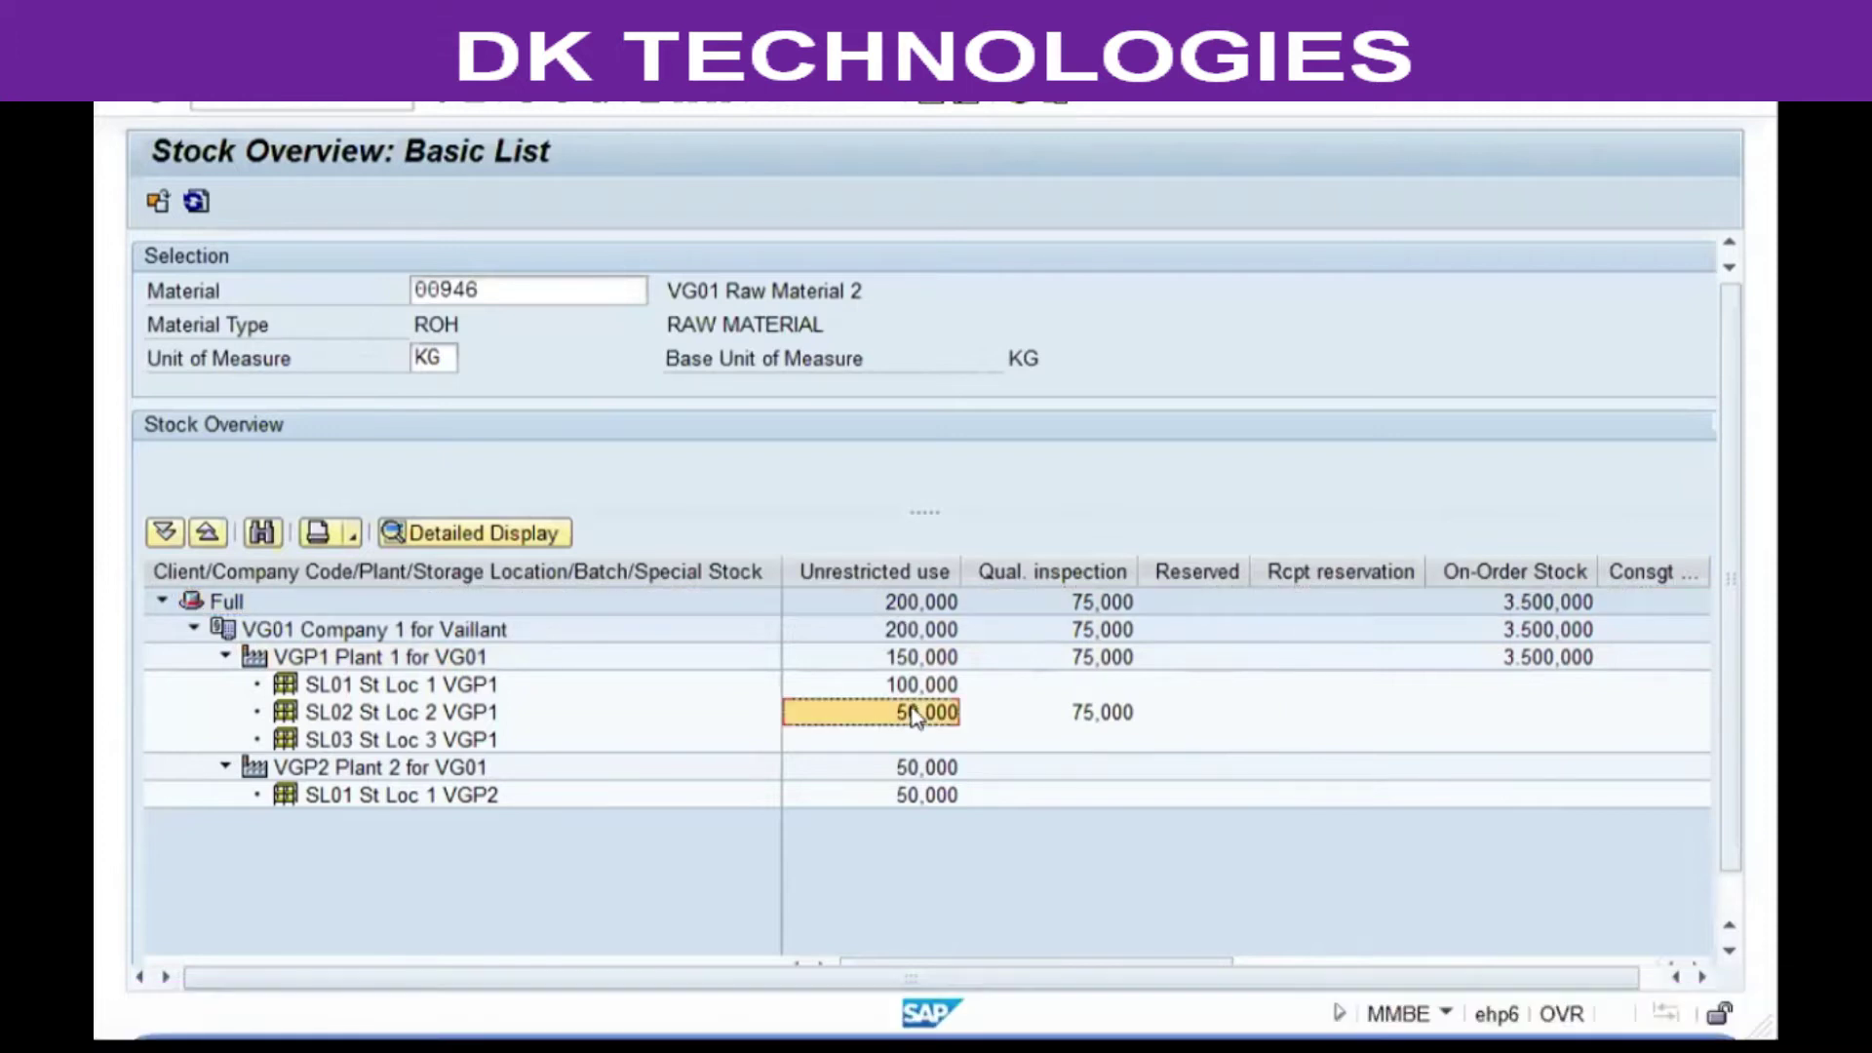
click(490, 713)
click(948, 741)
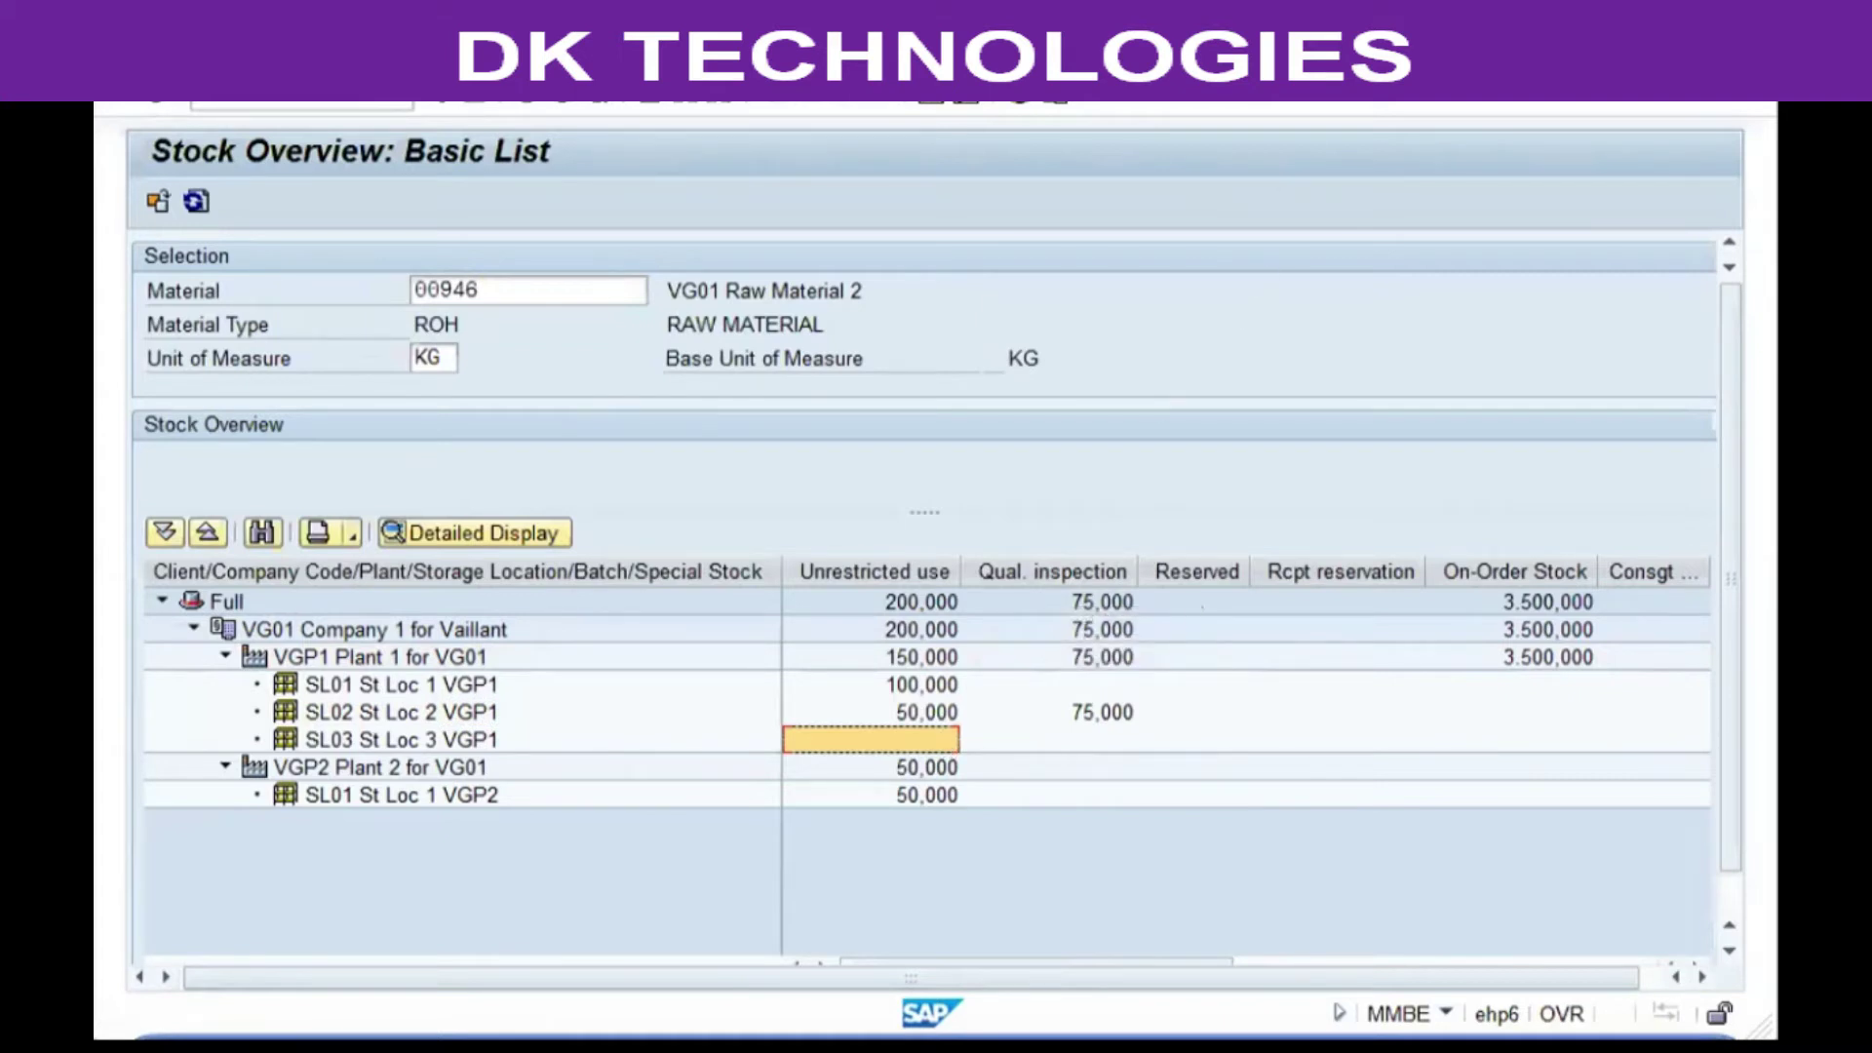
Switch to the Word notes and read the procedures for stock transfer within the same plant between storage locations
key(alt+Tab)
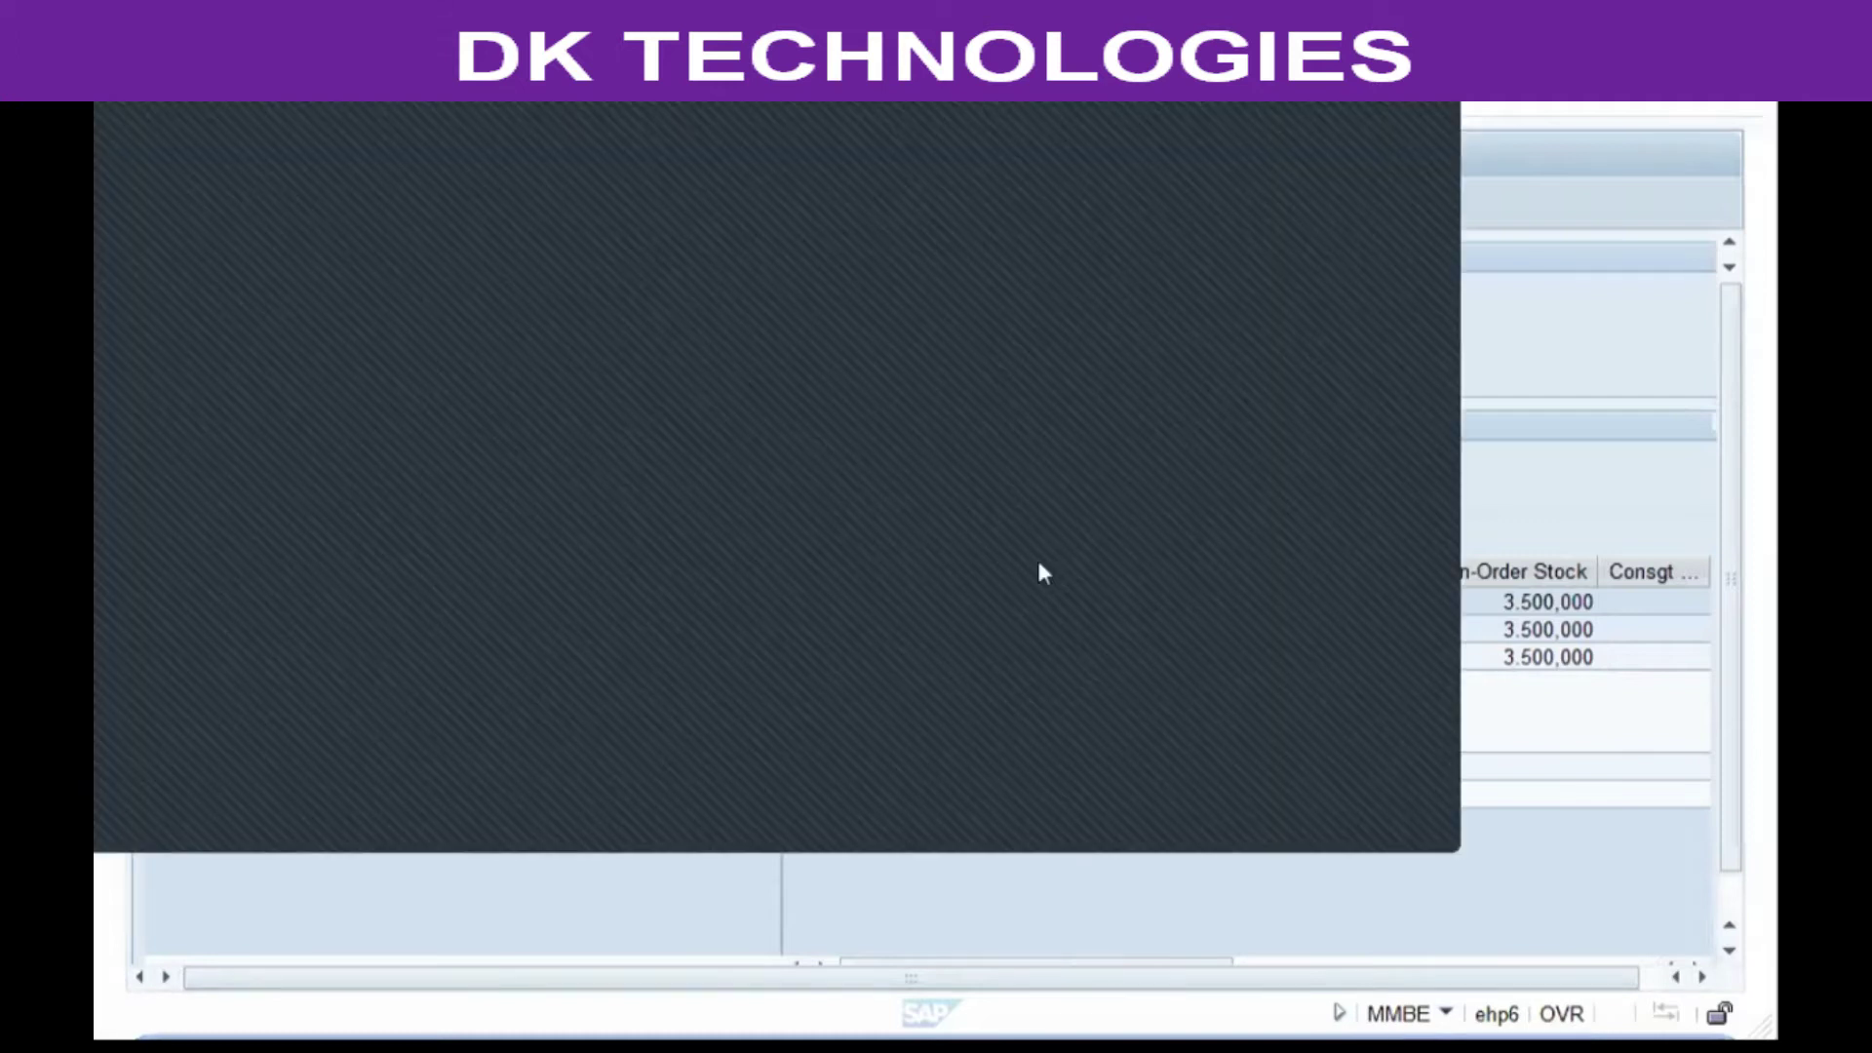
scroll(629, 743, down, 3)
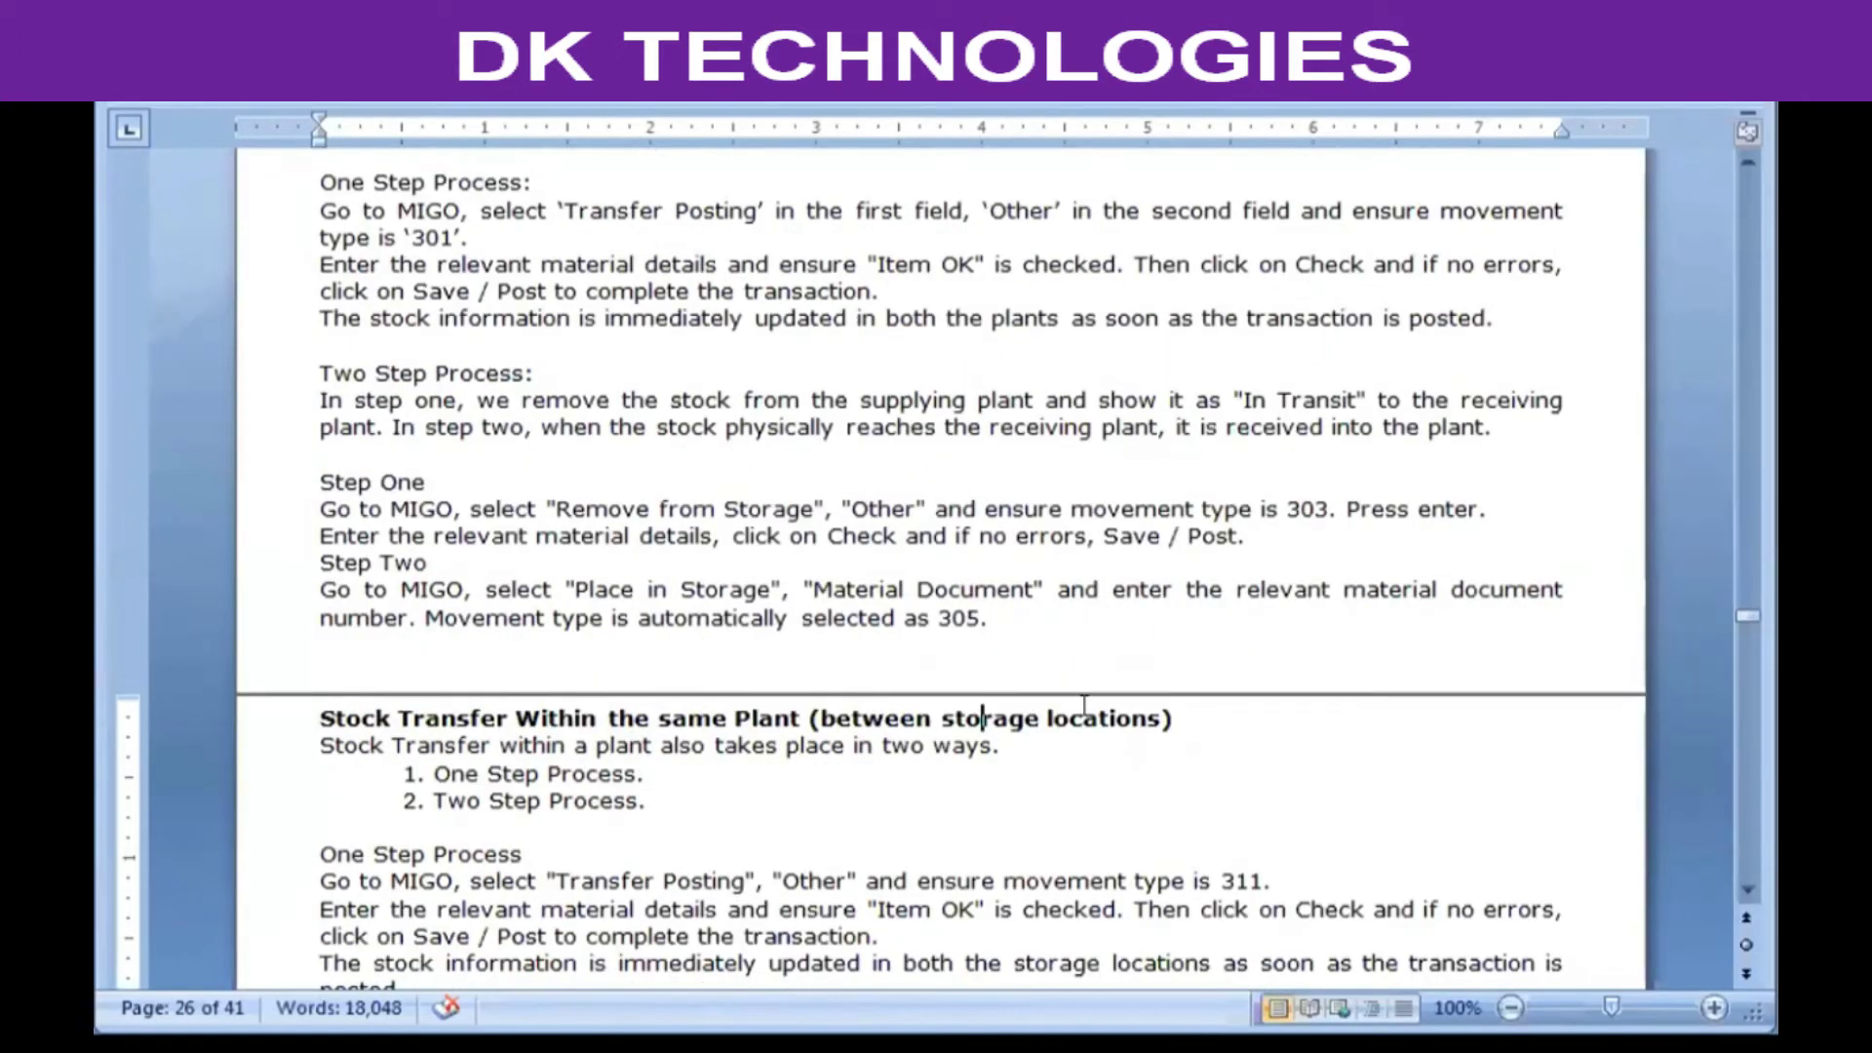
click(1192, 703)
scroll(1122, 692, down, 2)
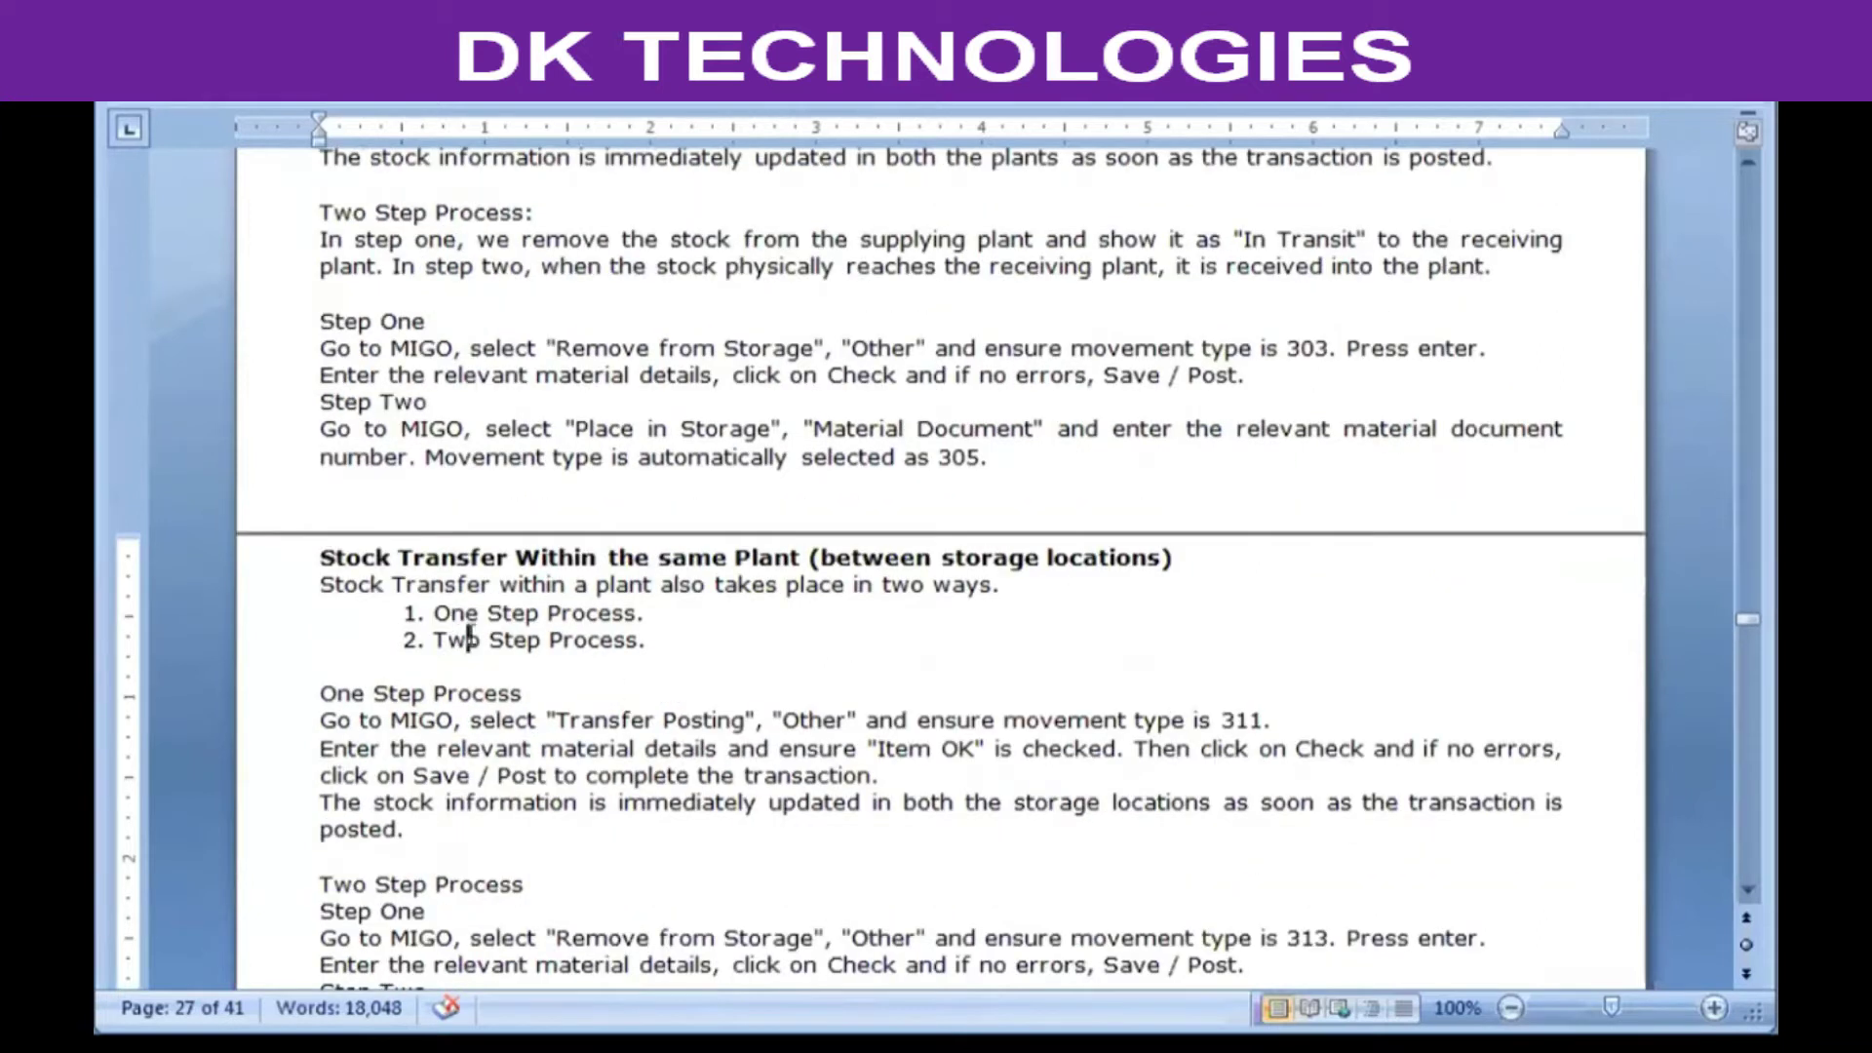
click(528, 639)
scroll(547, 651, down, 2)
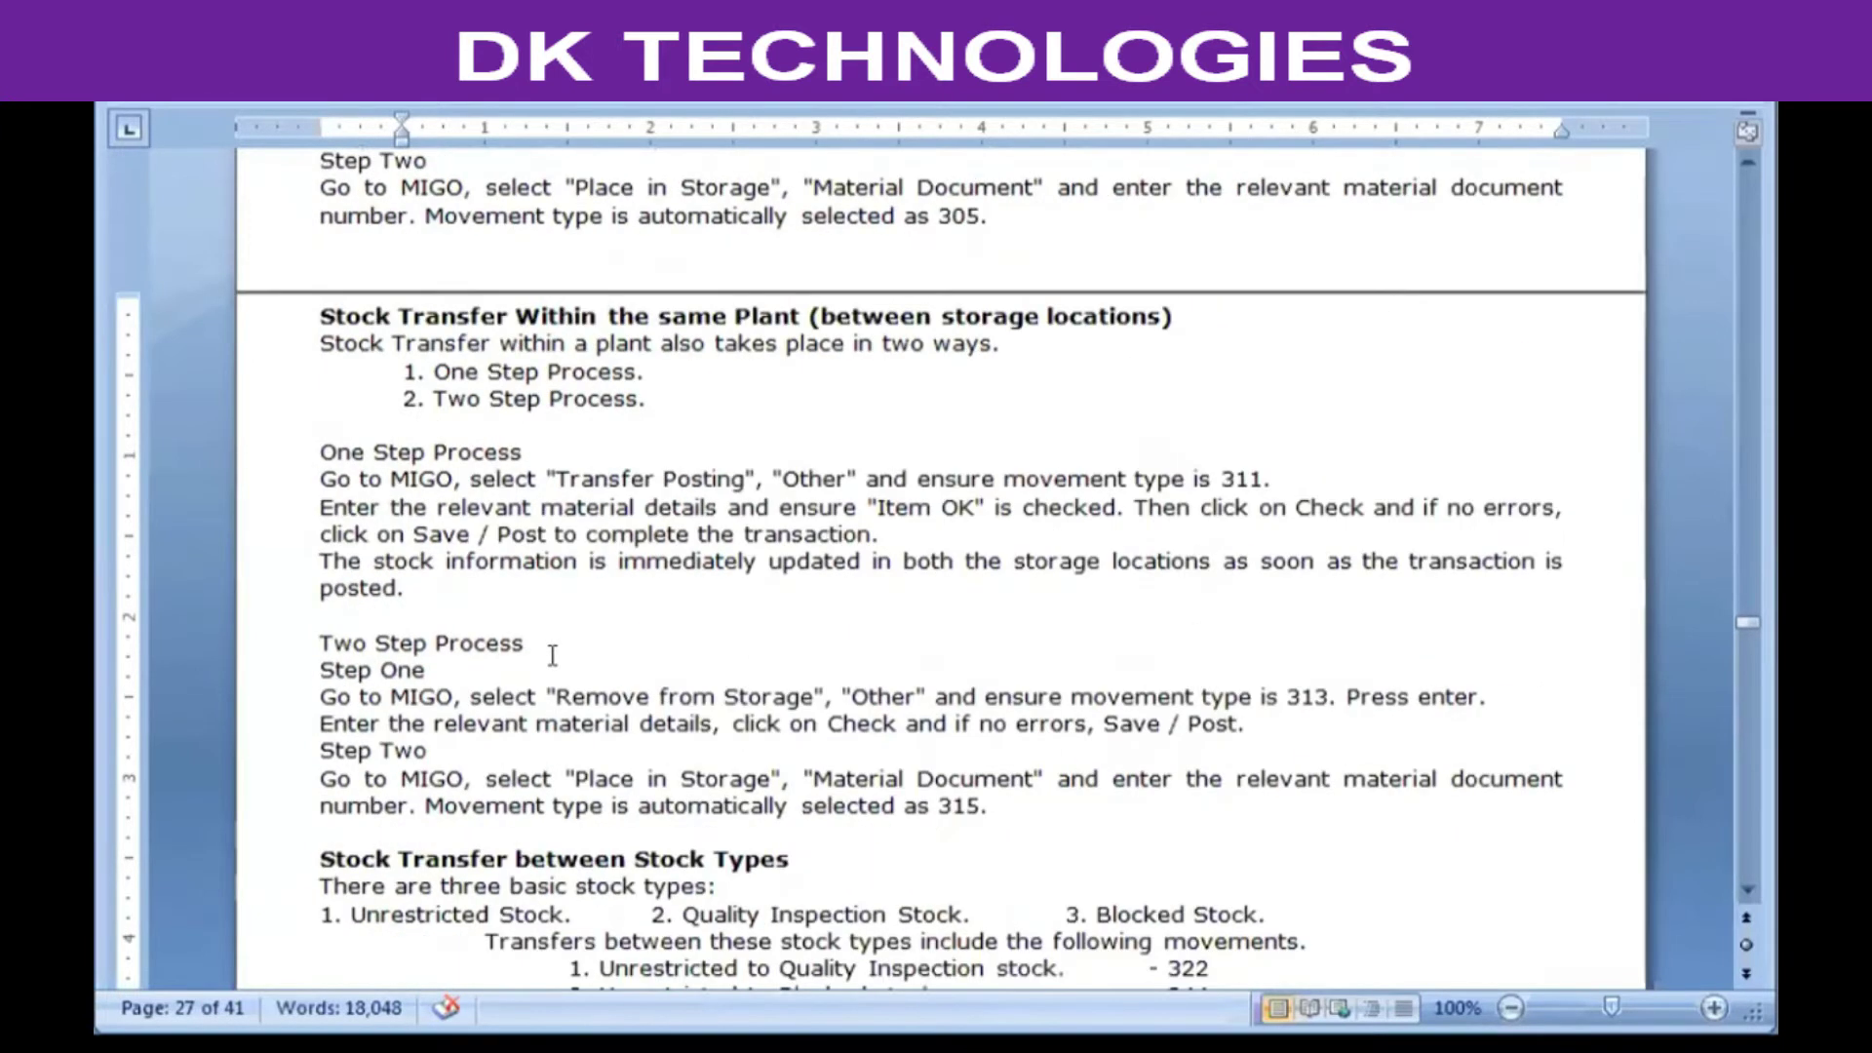
scroll(552, 659, up, 1)
scroll(552, 659, down, 1)
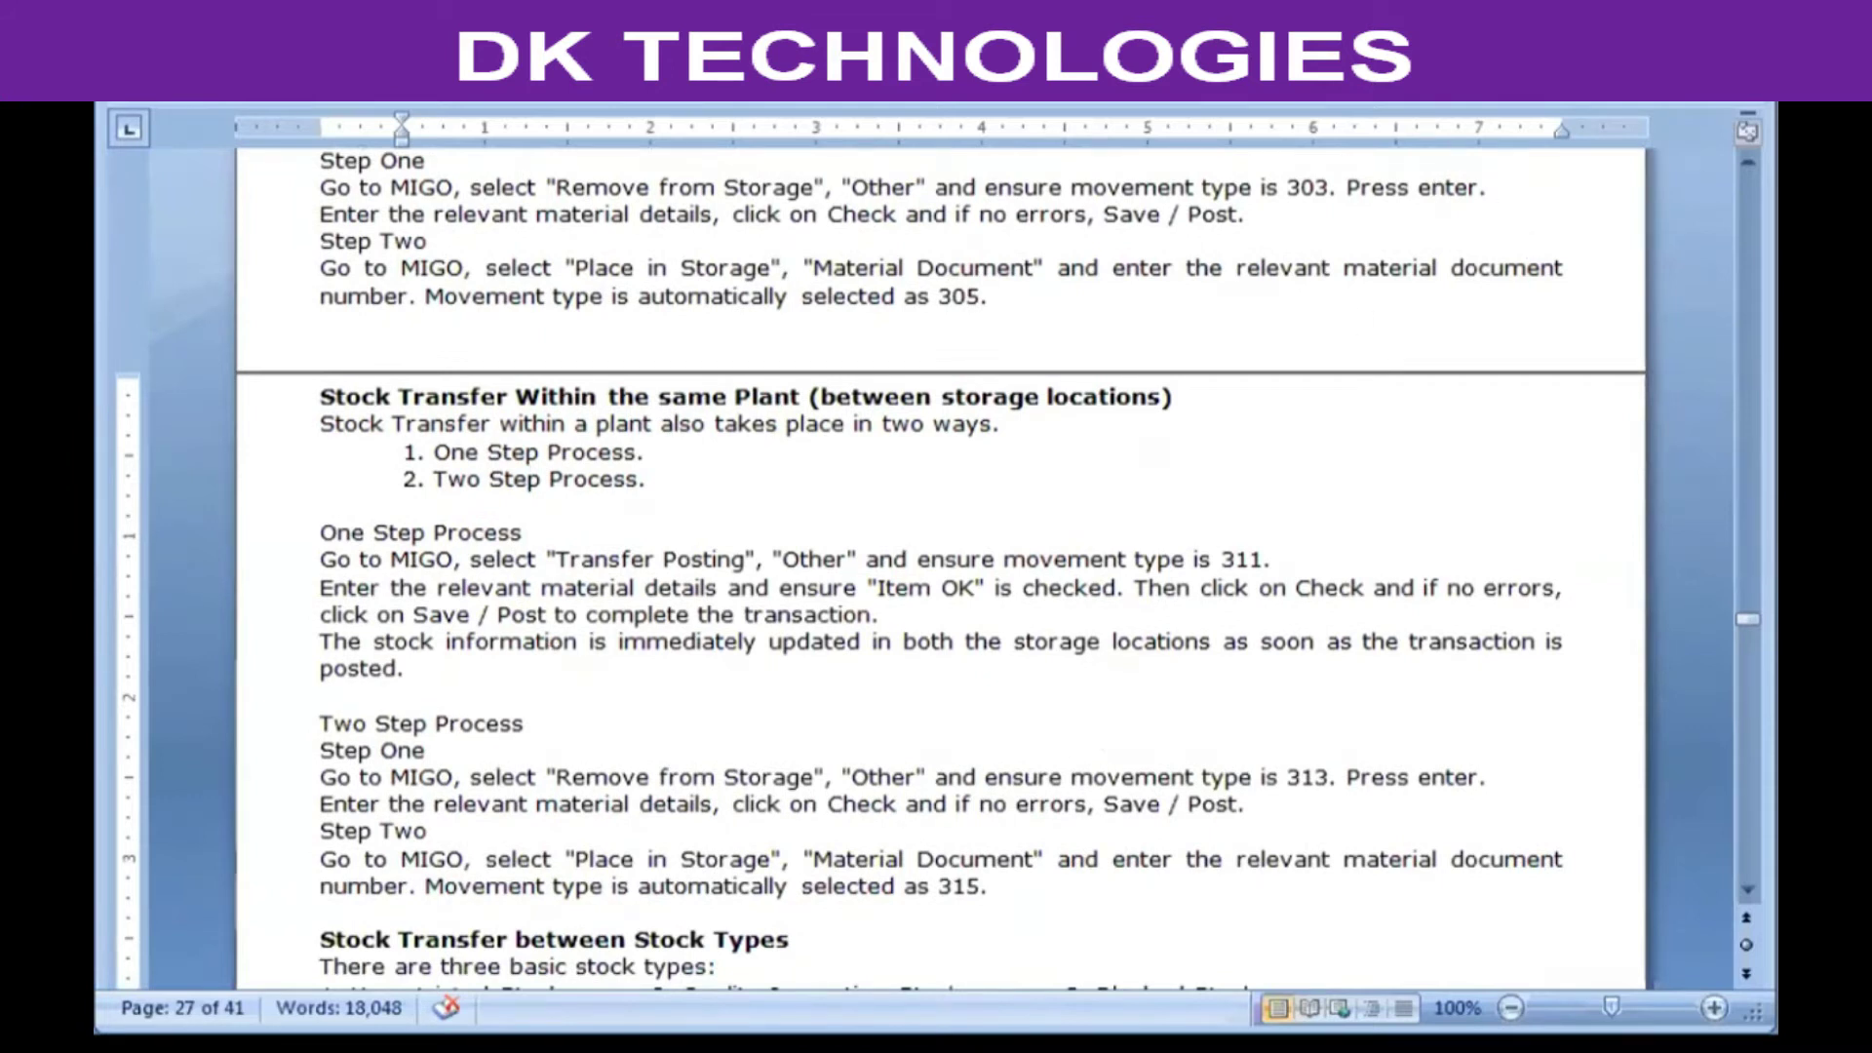
Switch back to MIGO in SAP and start a Transfer Posting with reference Other and movement type 311
key(alt+Tab)
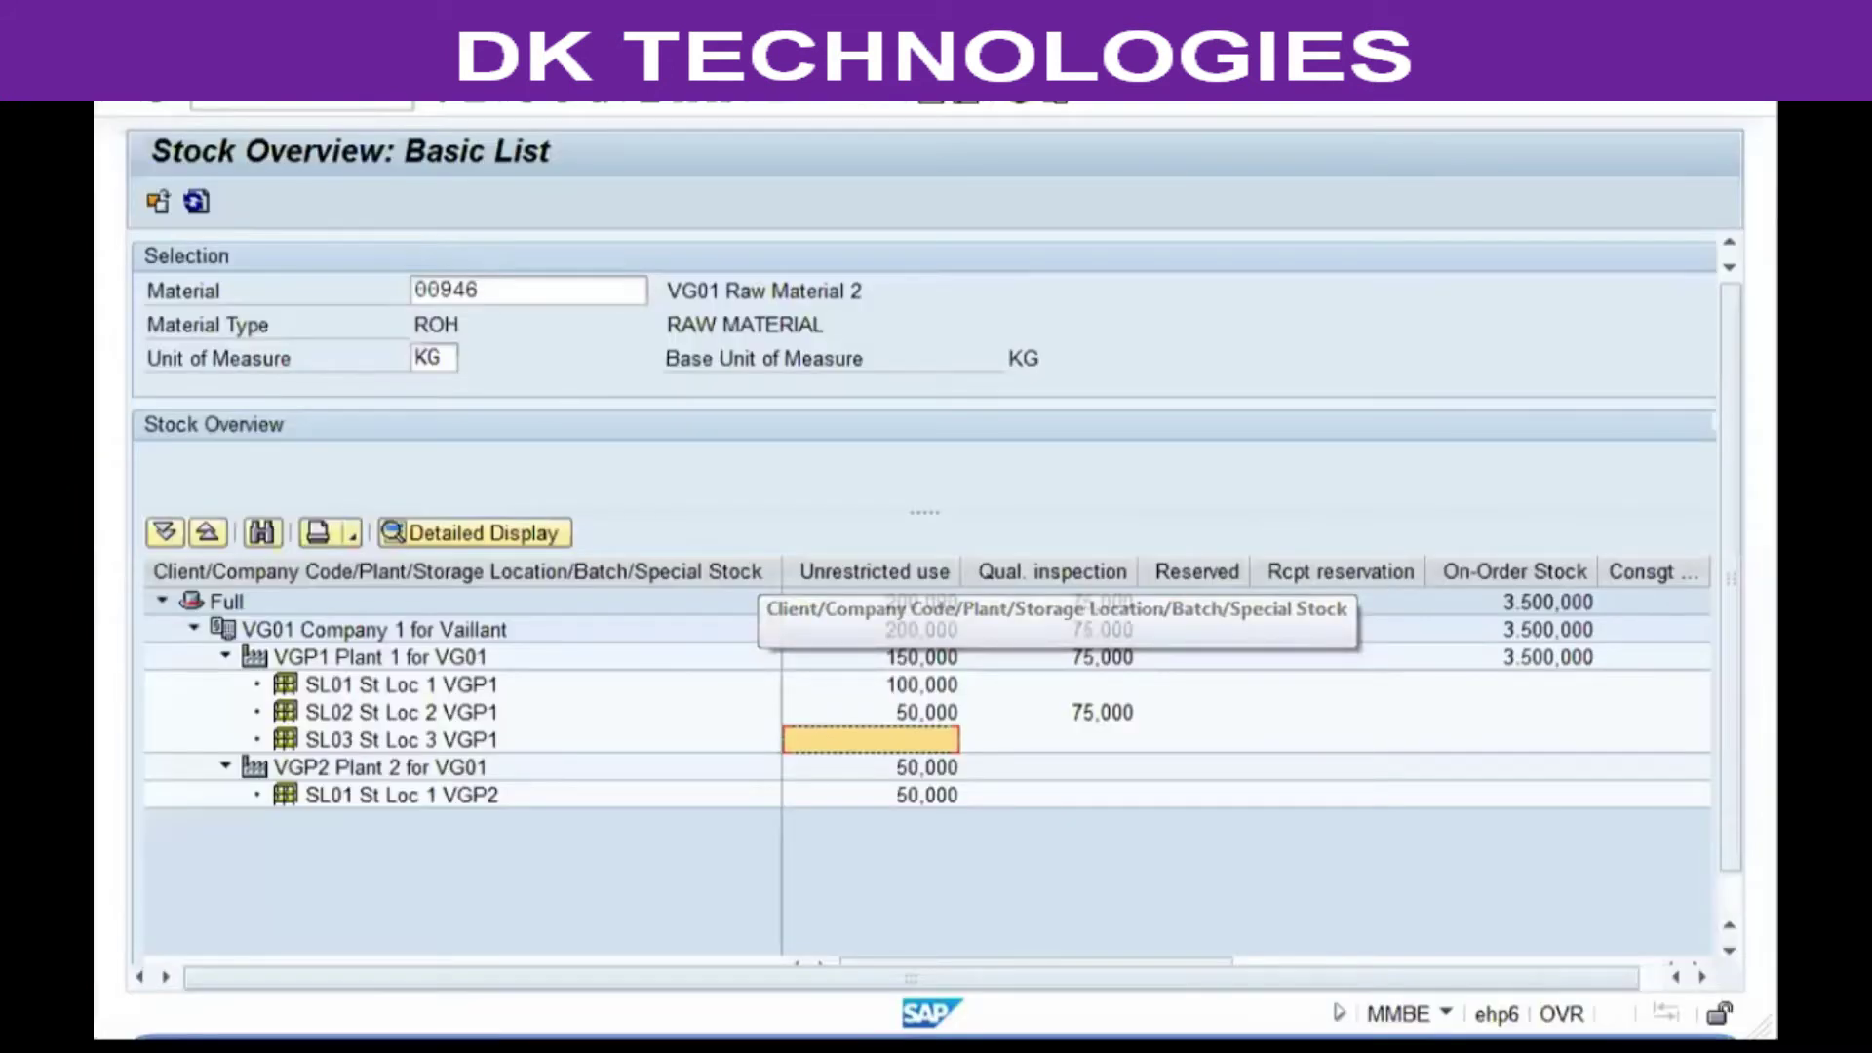
key(alt+Tab)
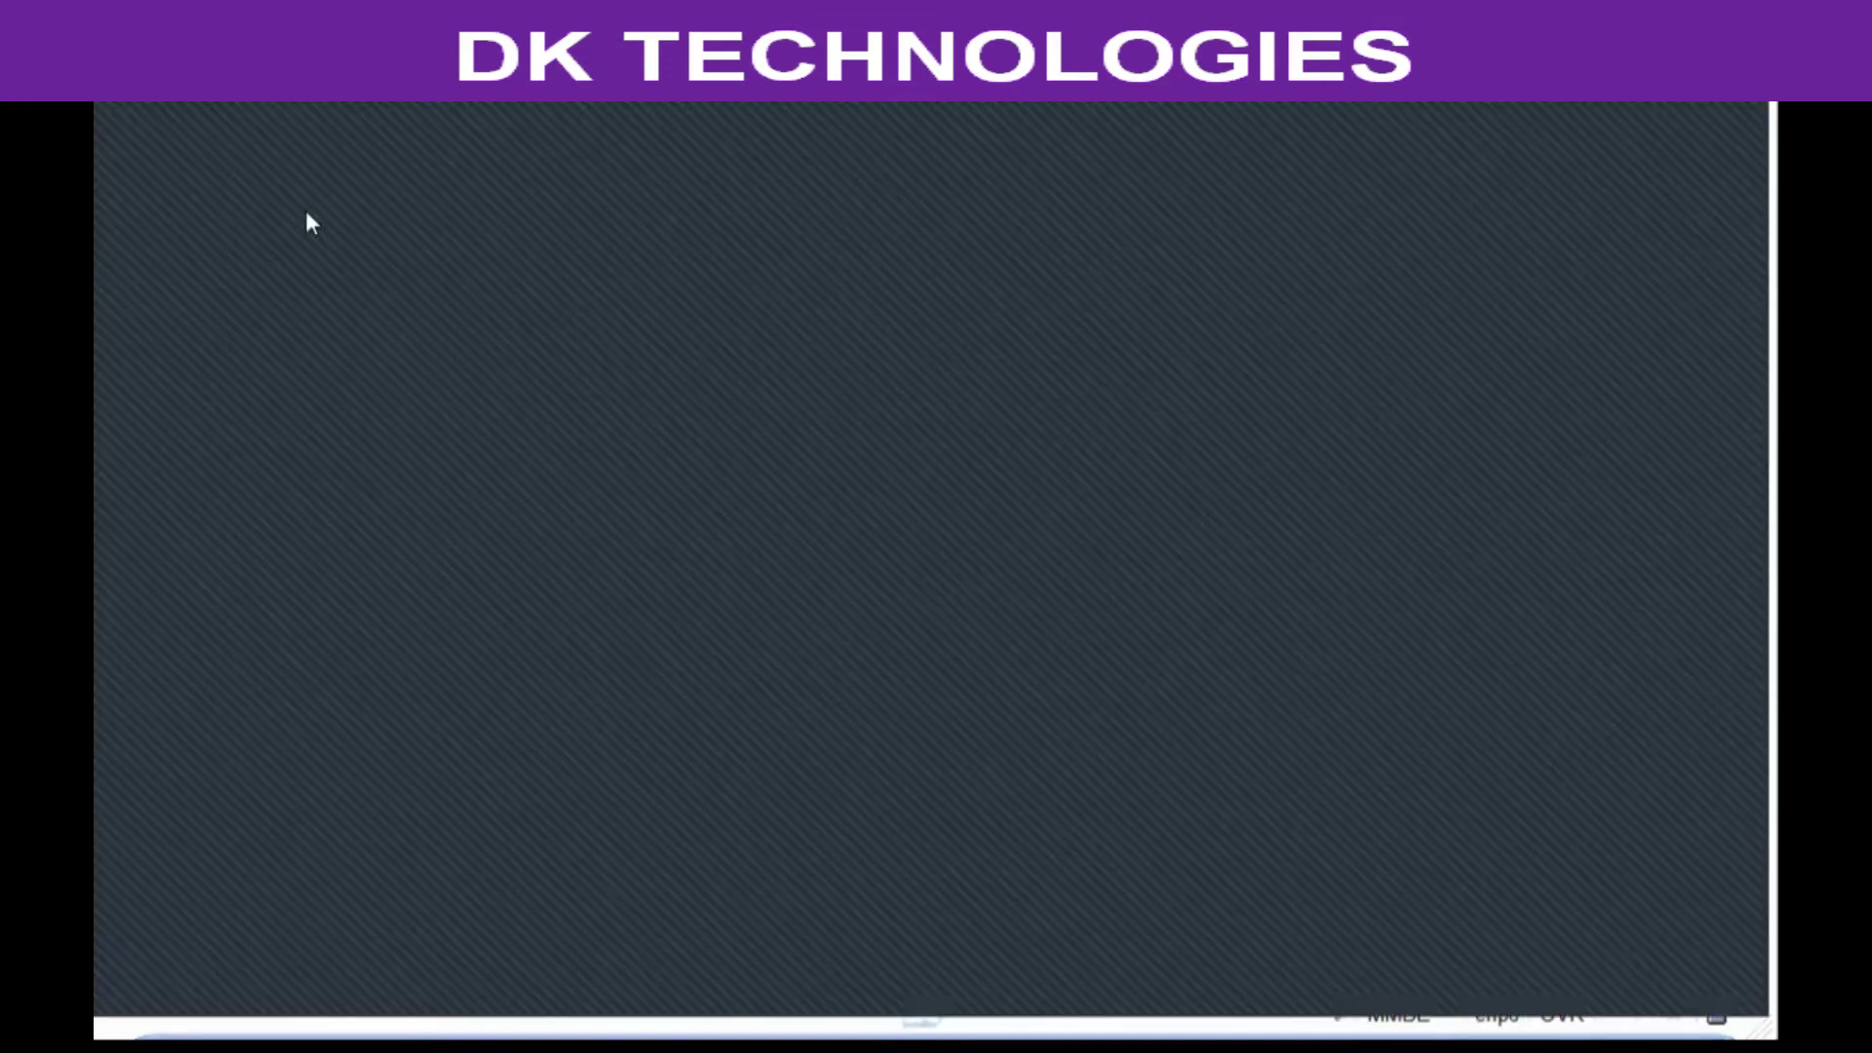
click(353, 256)
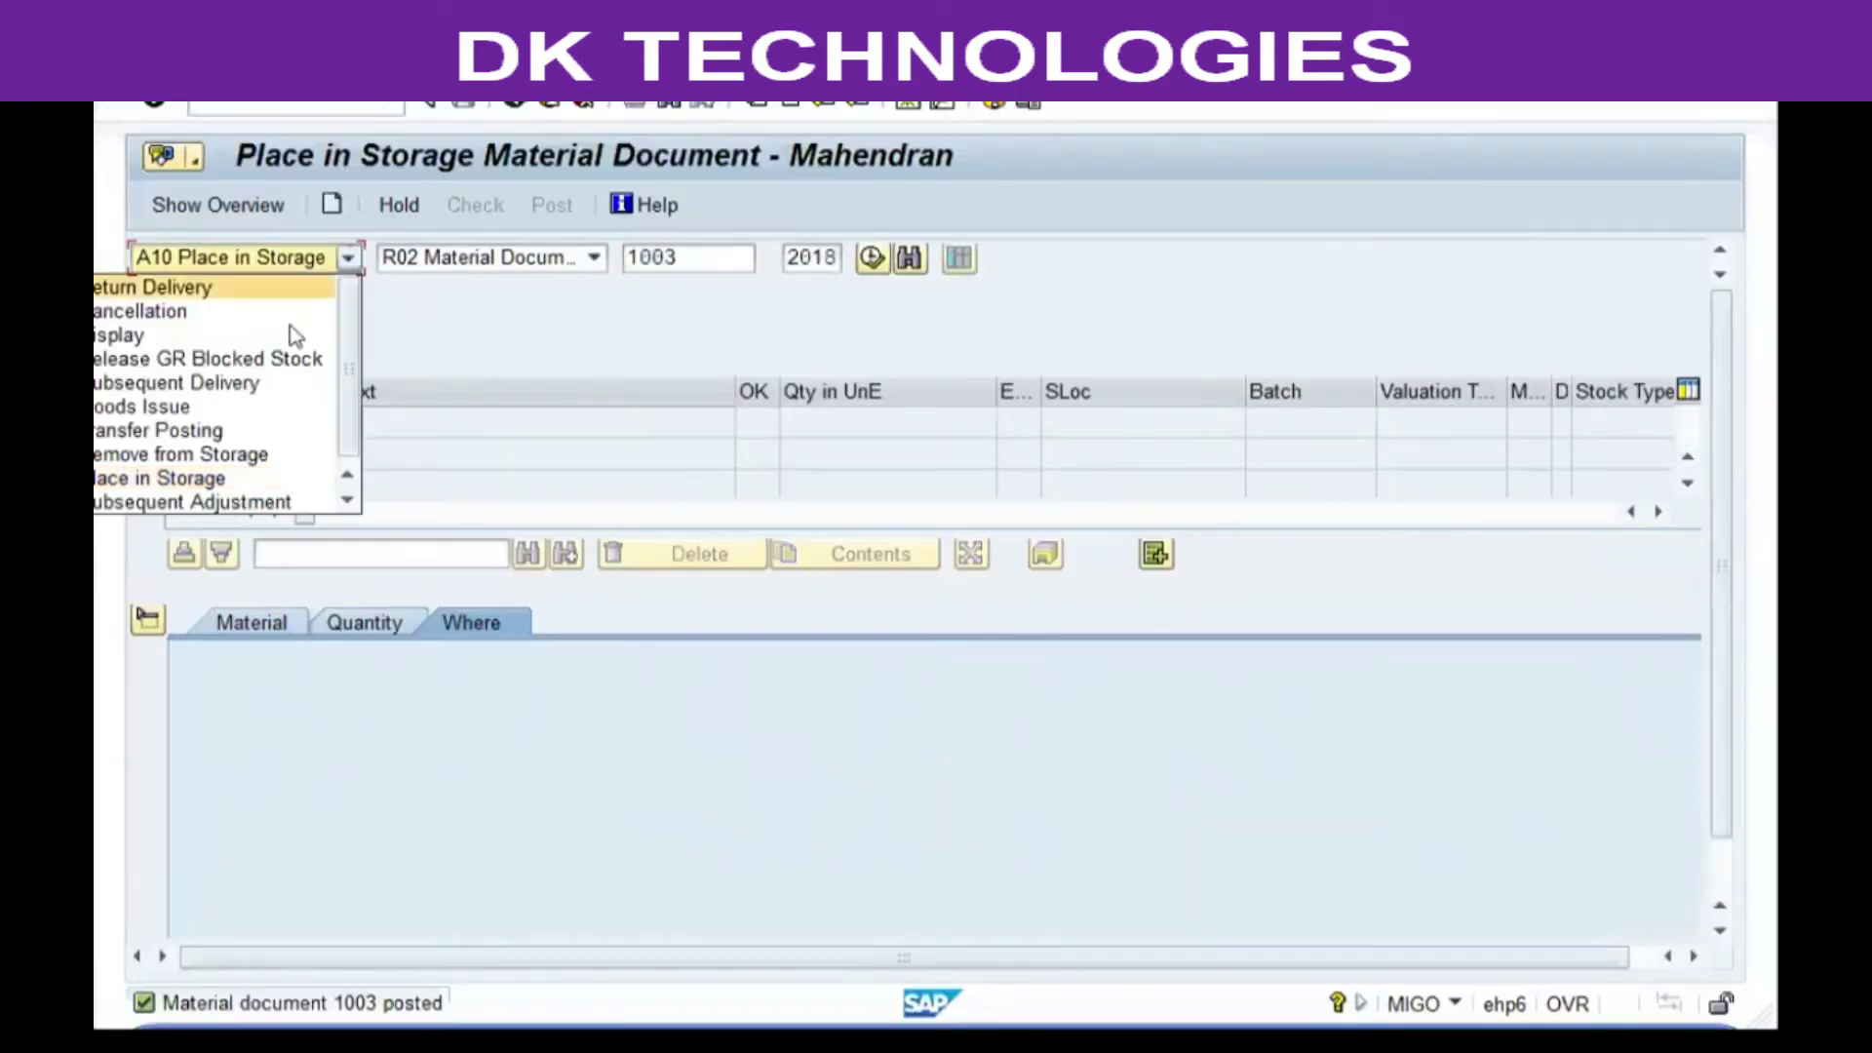
click(236, 420)
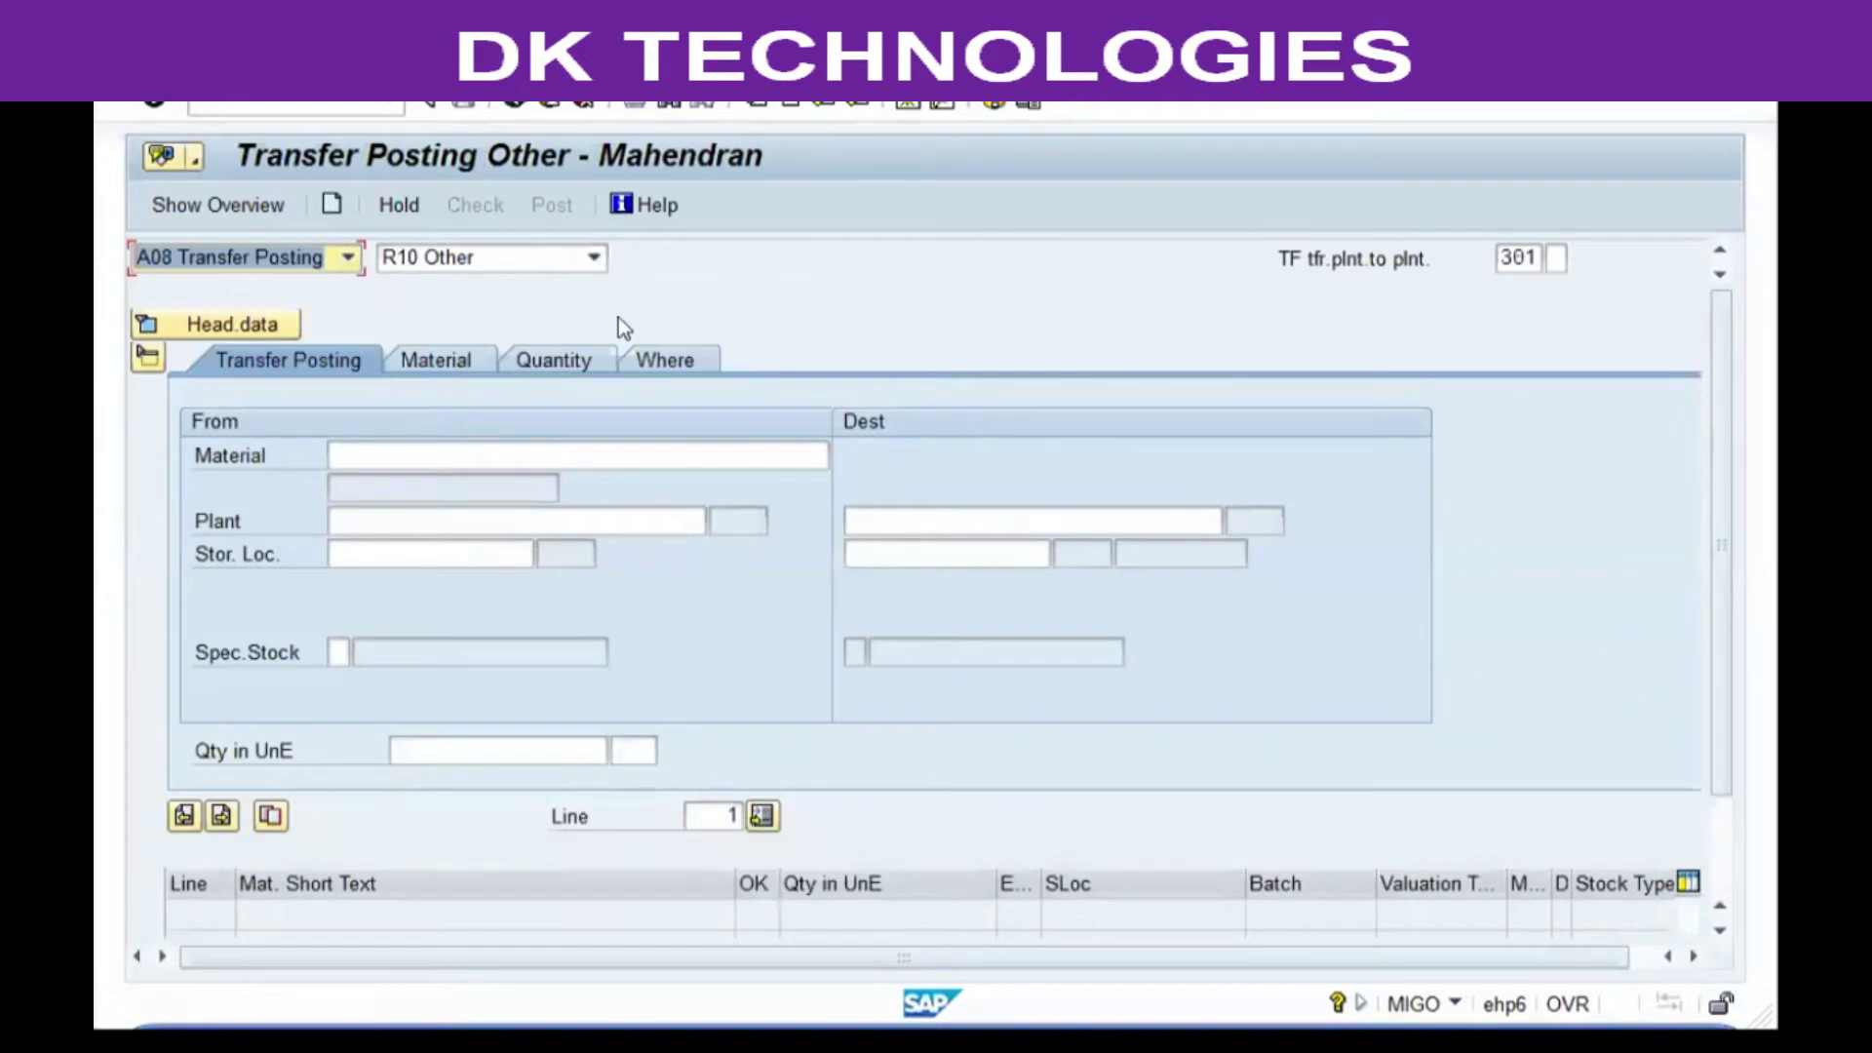
key(Tab)
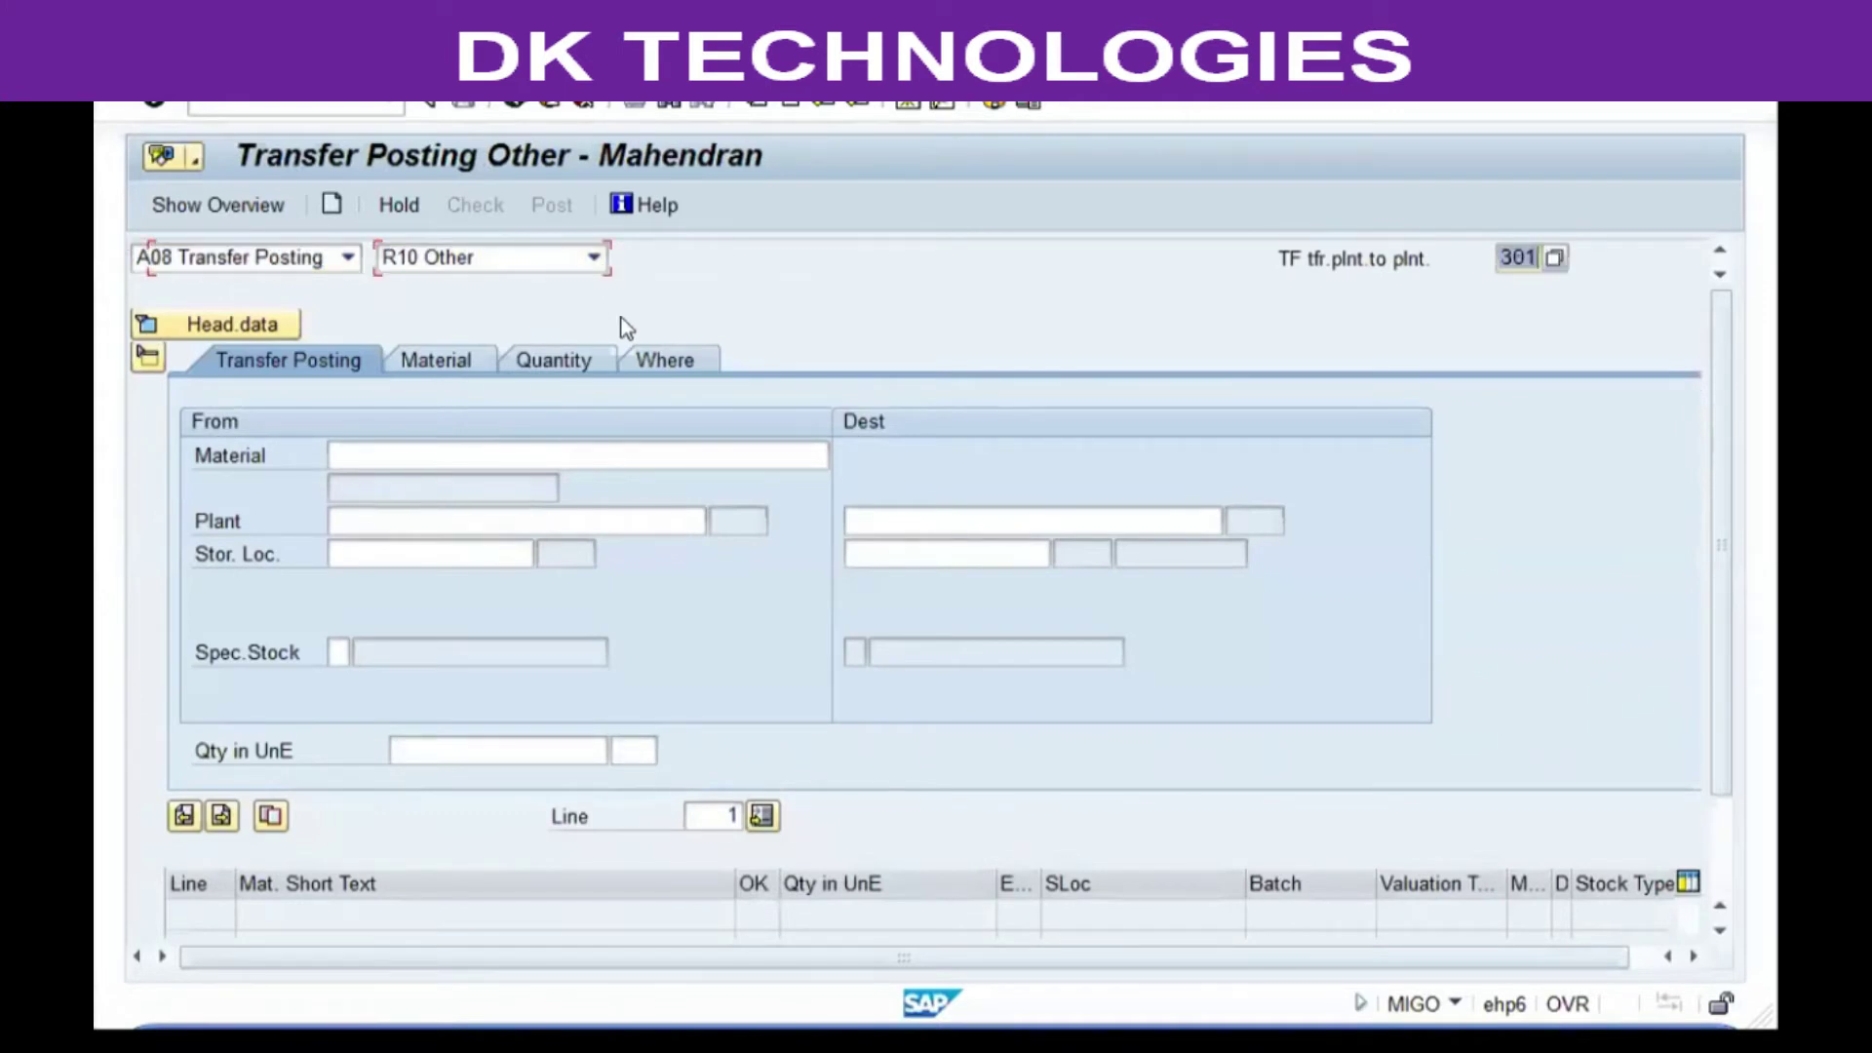
text(311)
key(Return)
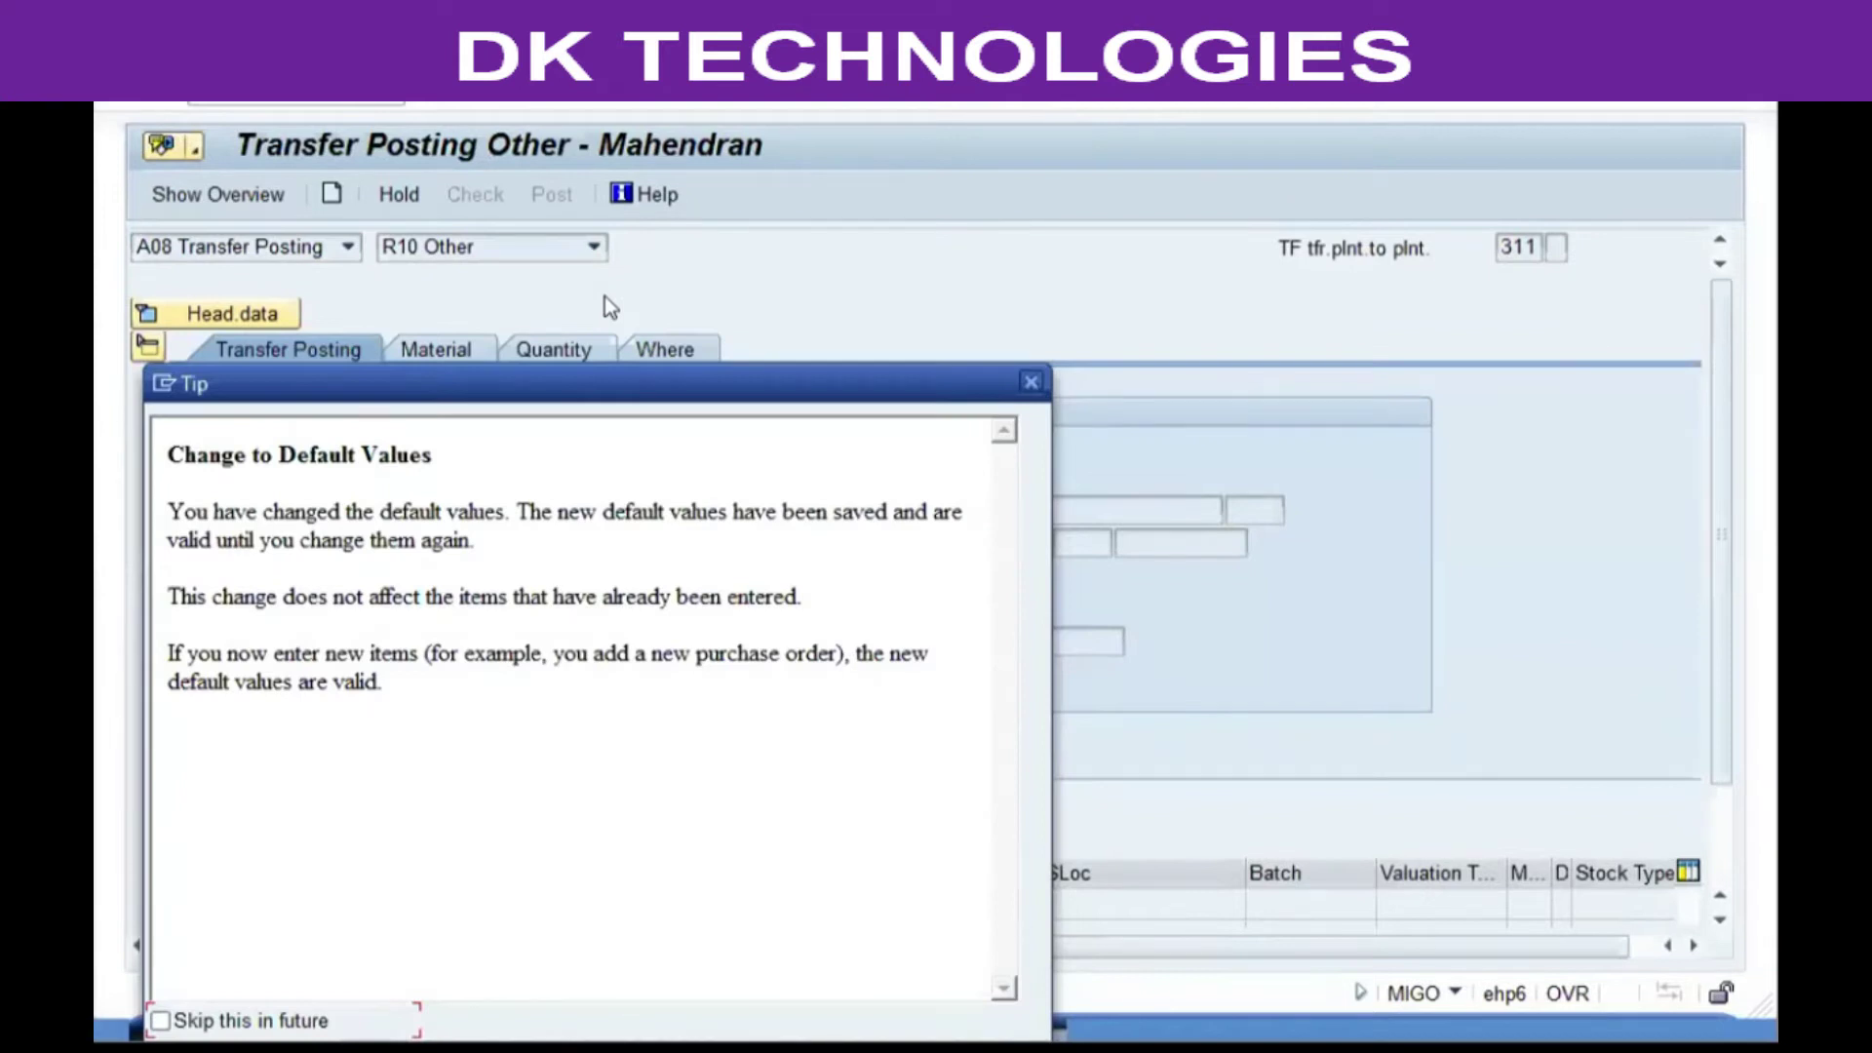
key(Return)
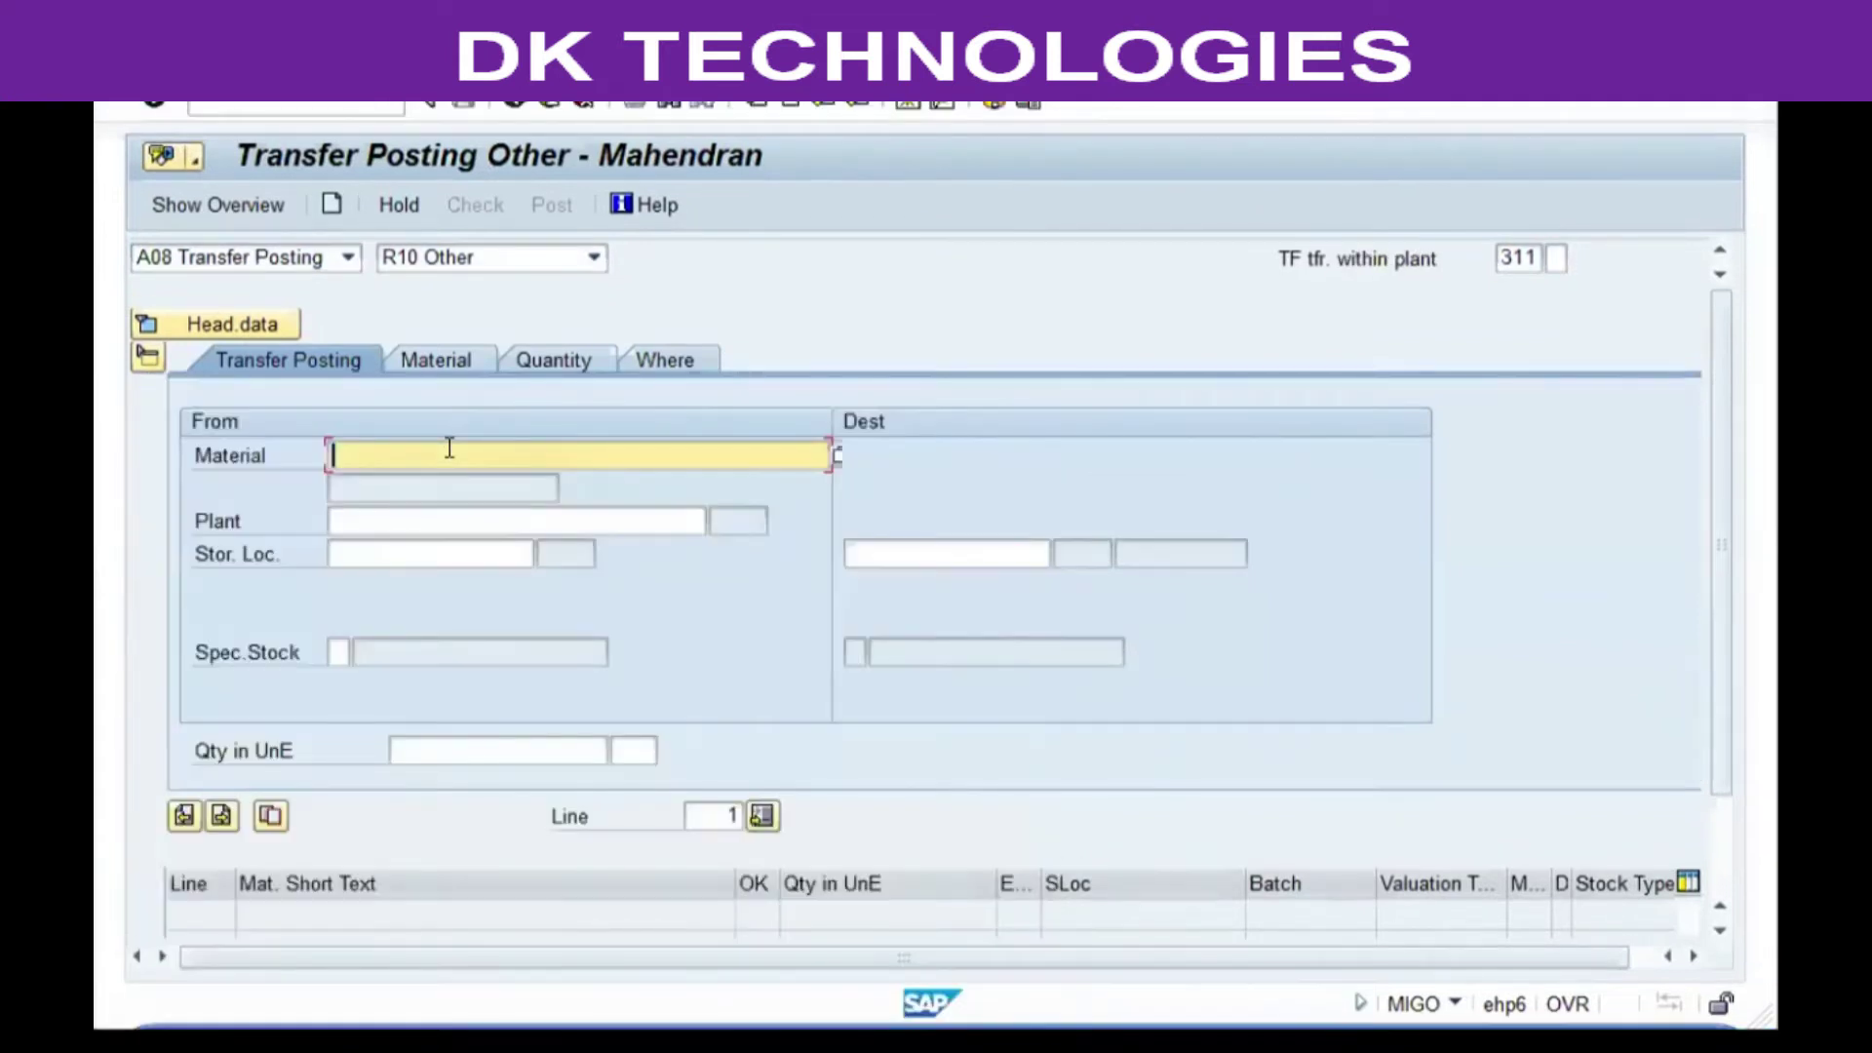
Enter the transfer's source data: material 946, plant vgp1 and storage location sl01
text(946)
key(Tab)
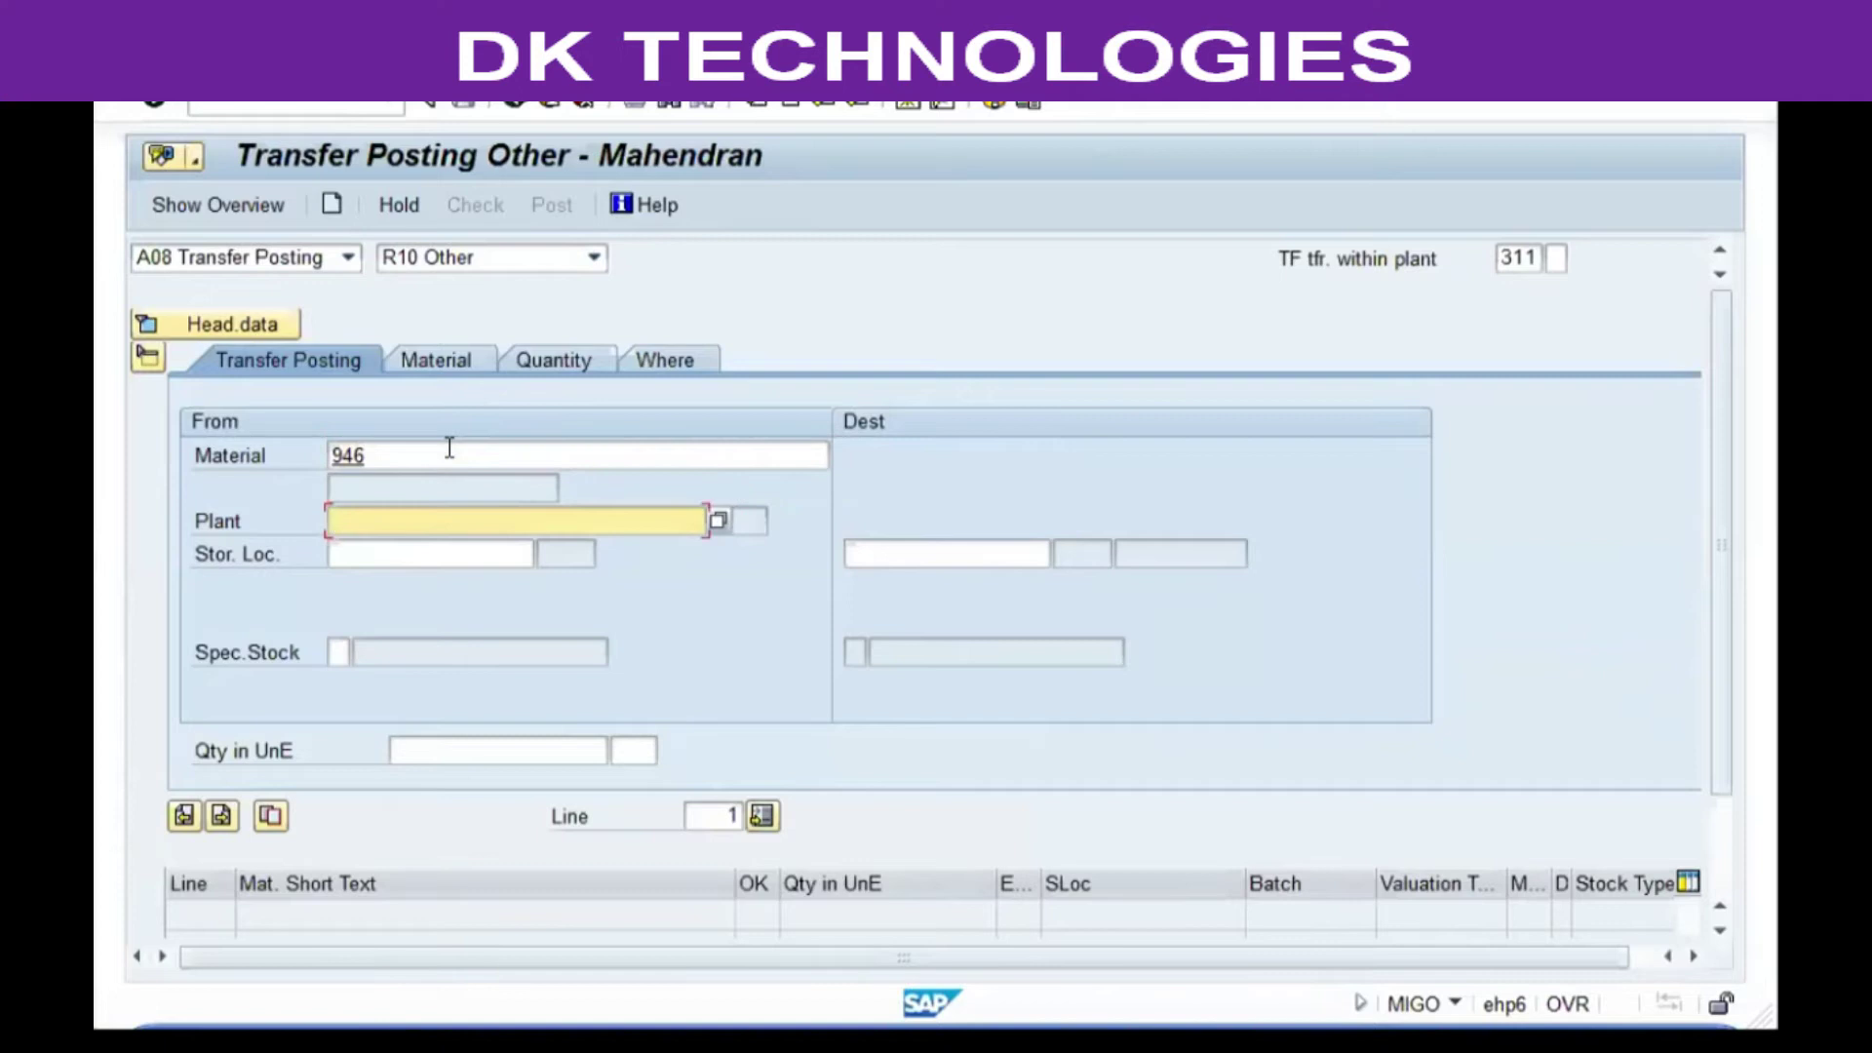
text(vgp1)
key(Tab)
text(sl01)
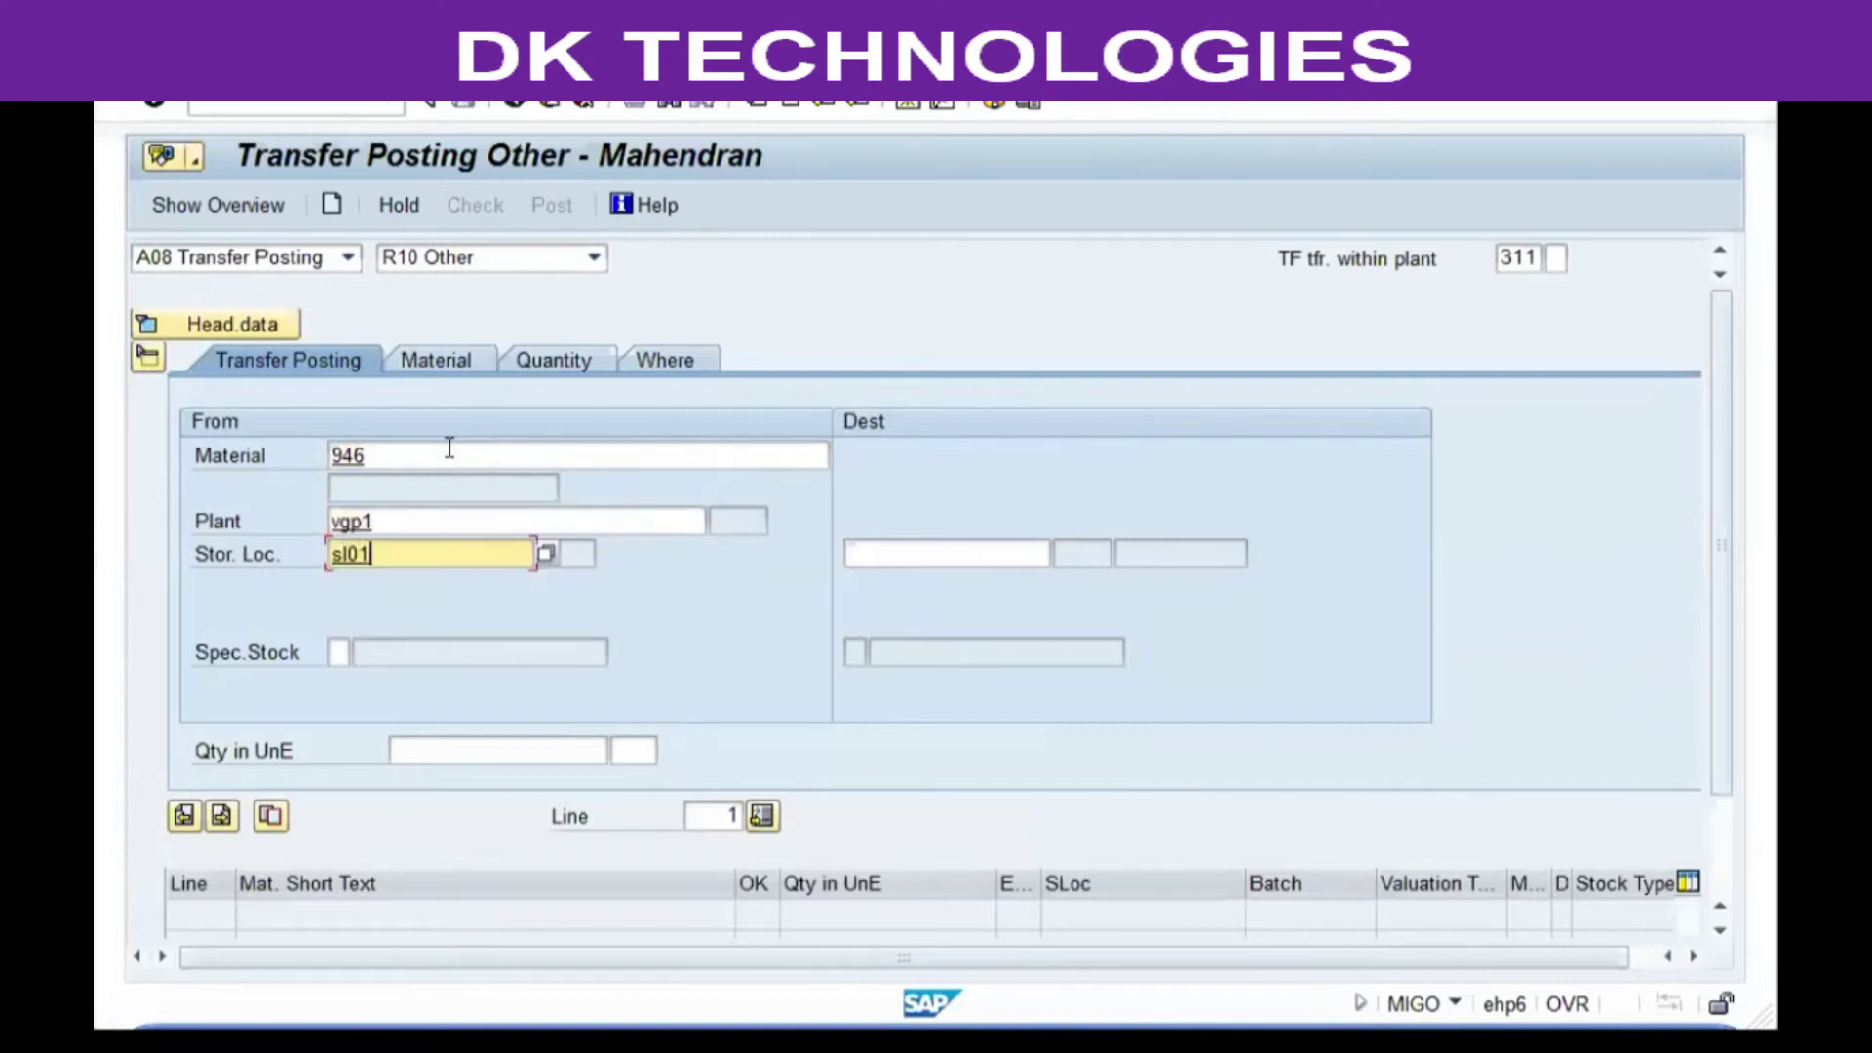
Change the source storage location to sl02, and set the destination storage location to sl03 with quantity 50
key(Tab)
key(shift+Tab)
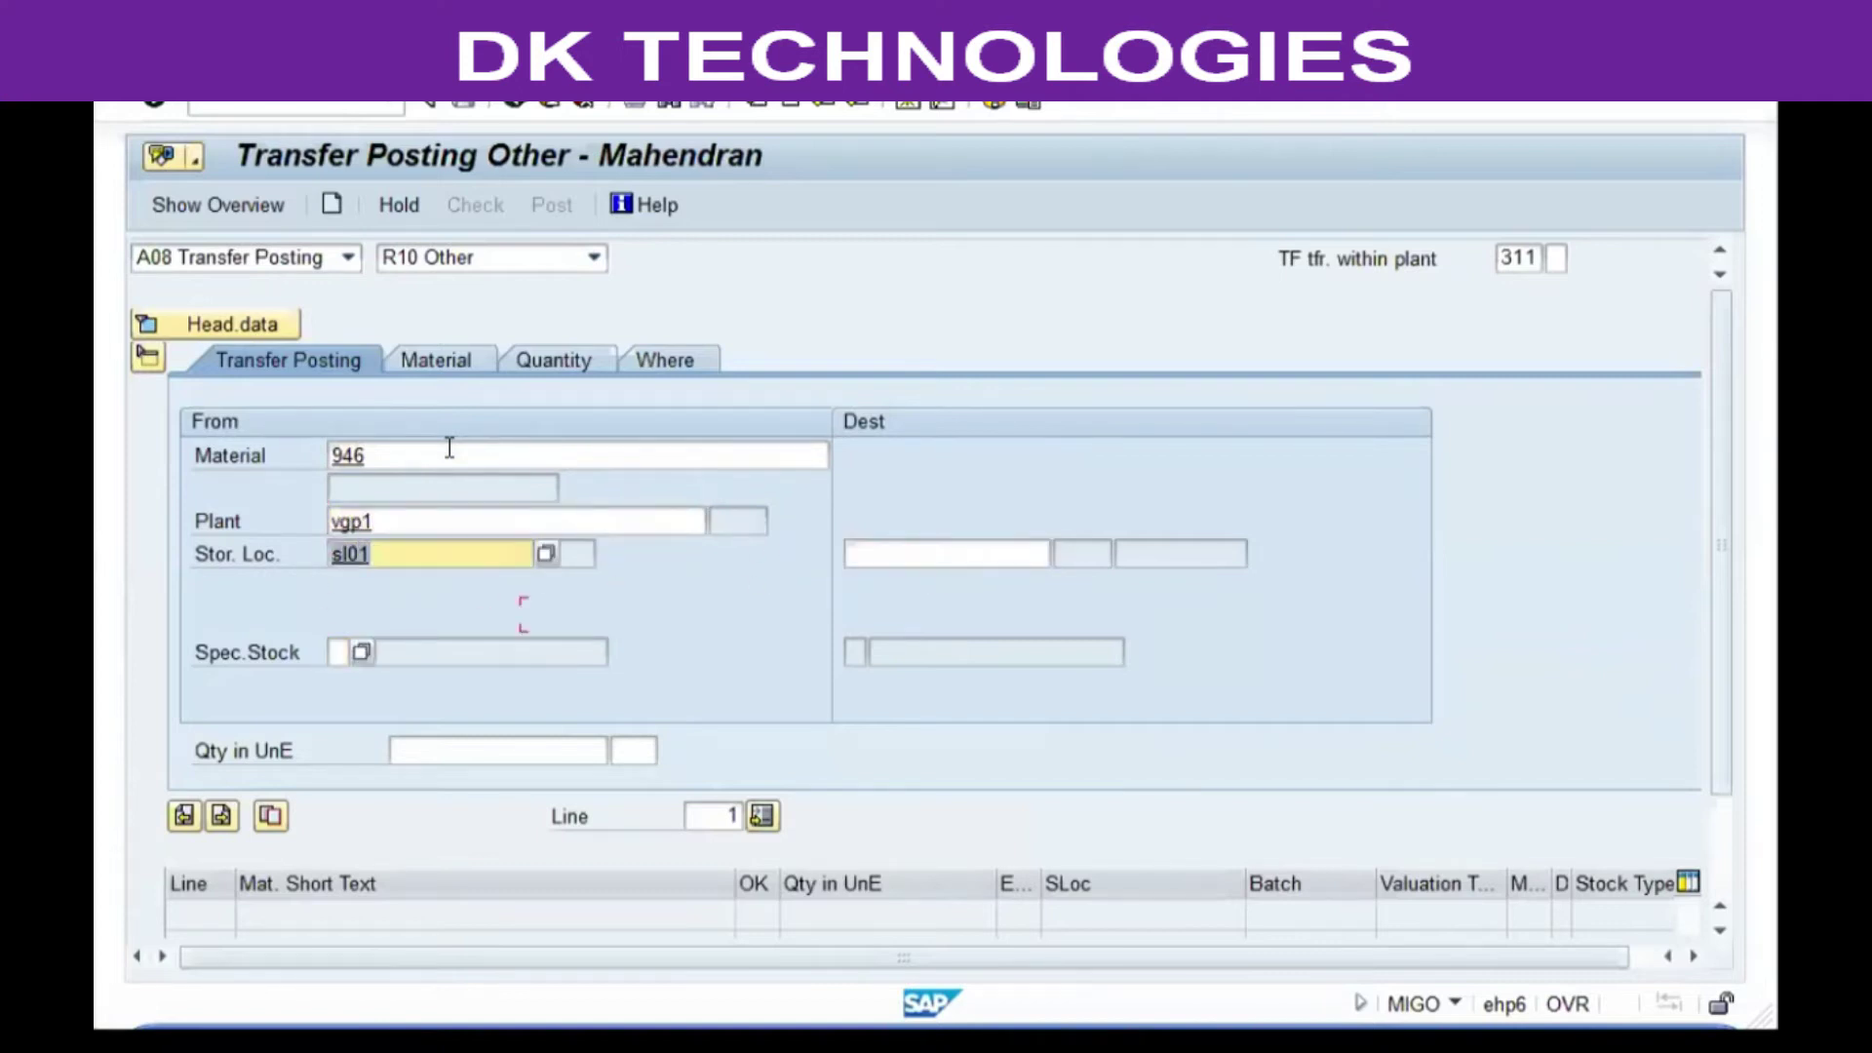
text(sl02)
key(Tab)
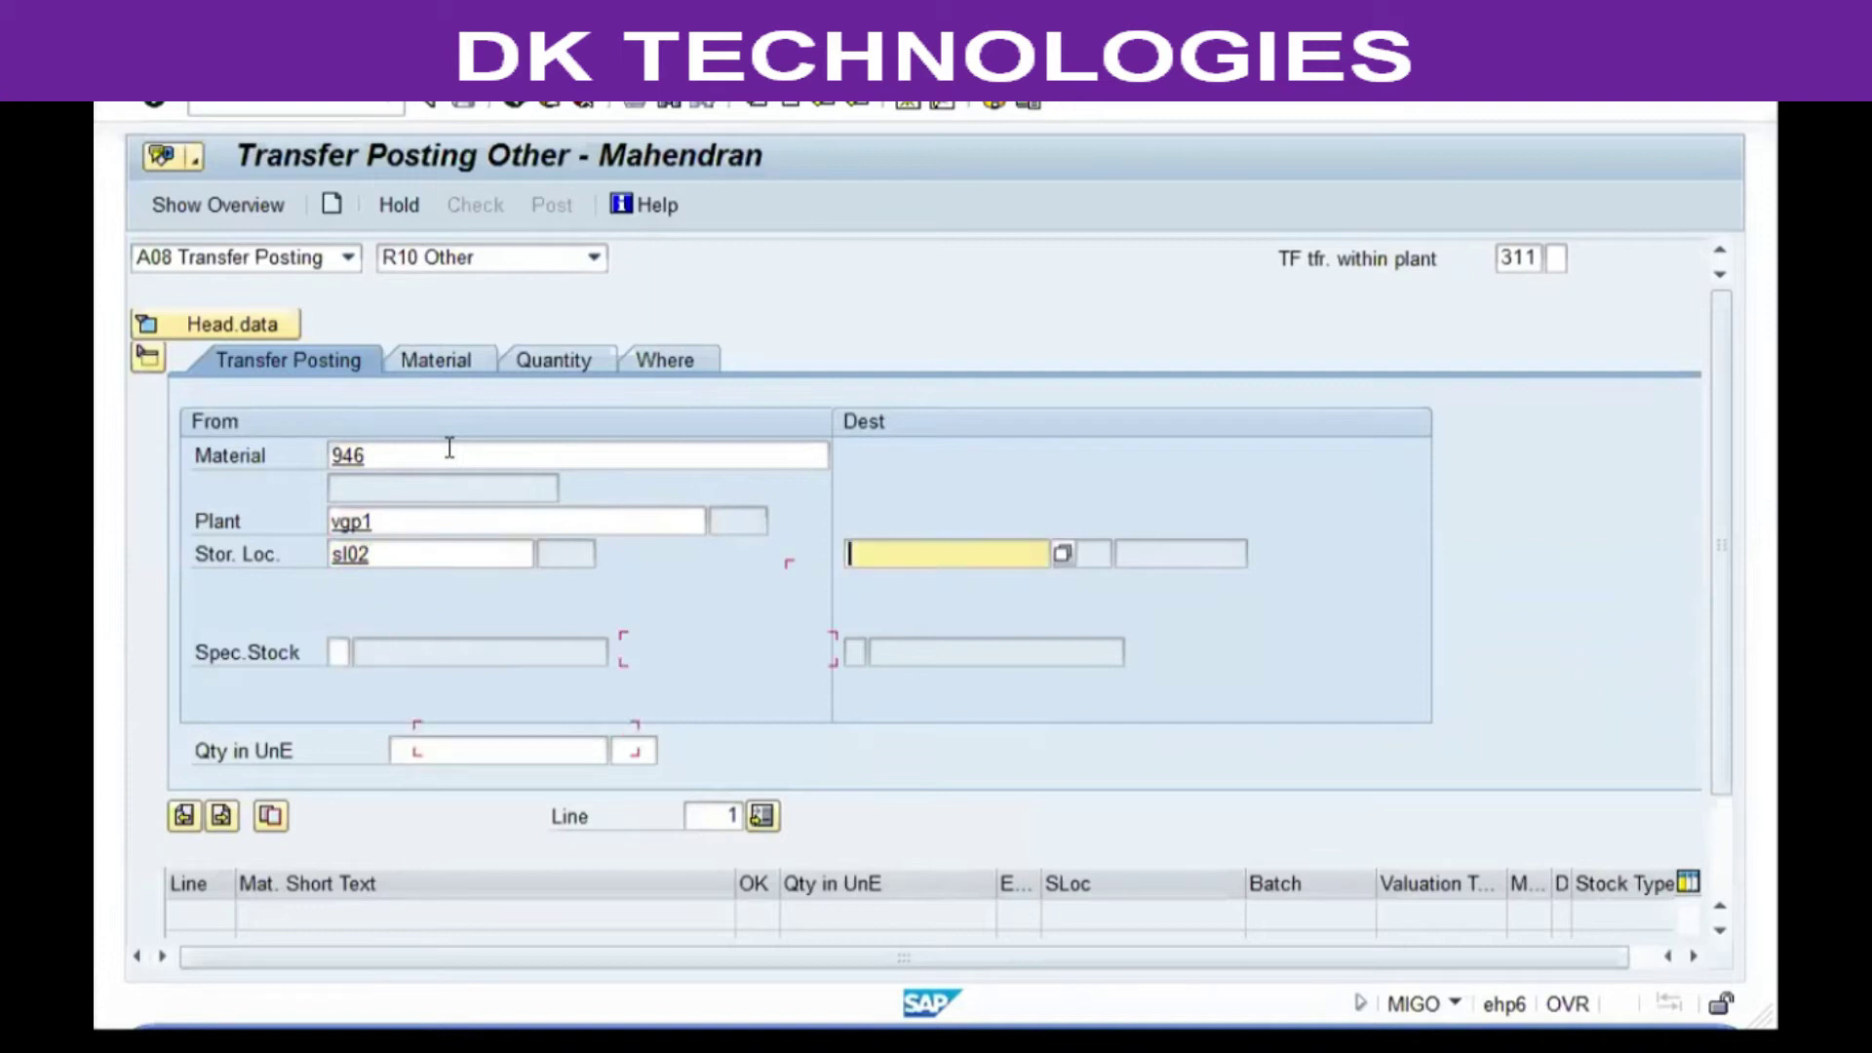
text(sl03)
key(Tab)
text(50)
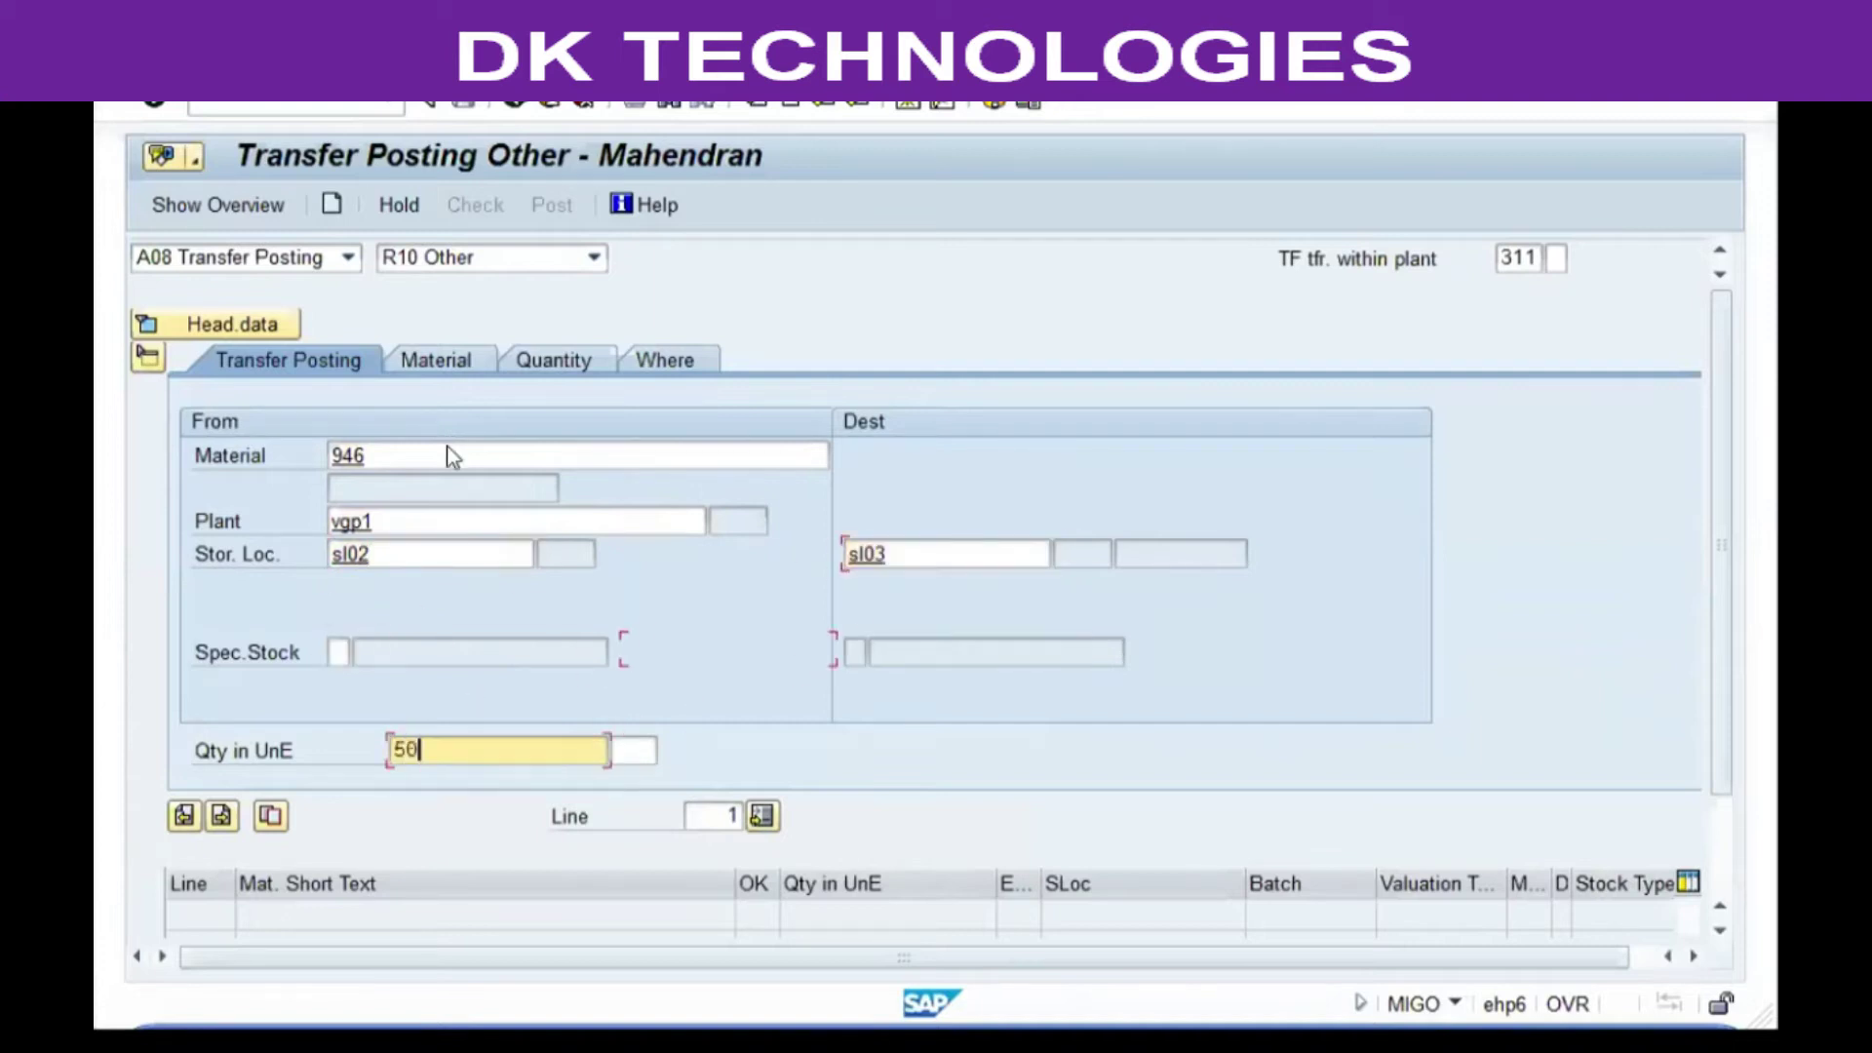
Validate the entered item, then check and post the one-step storage location transfer
key(Return)
click(472, 207)
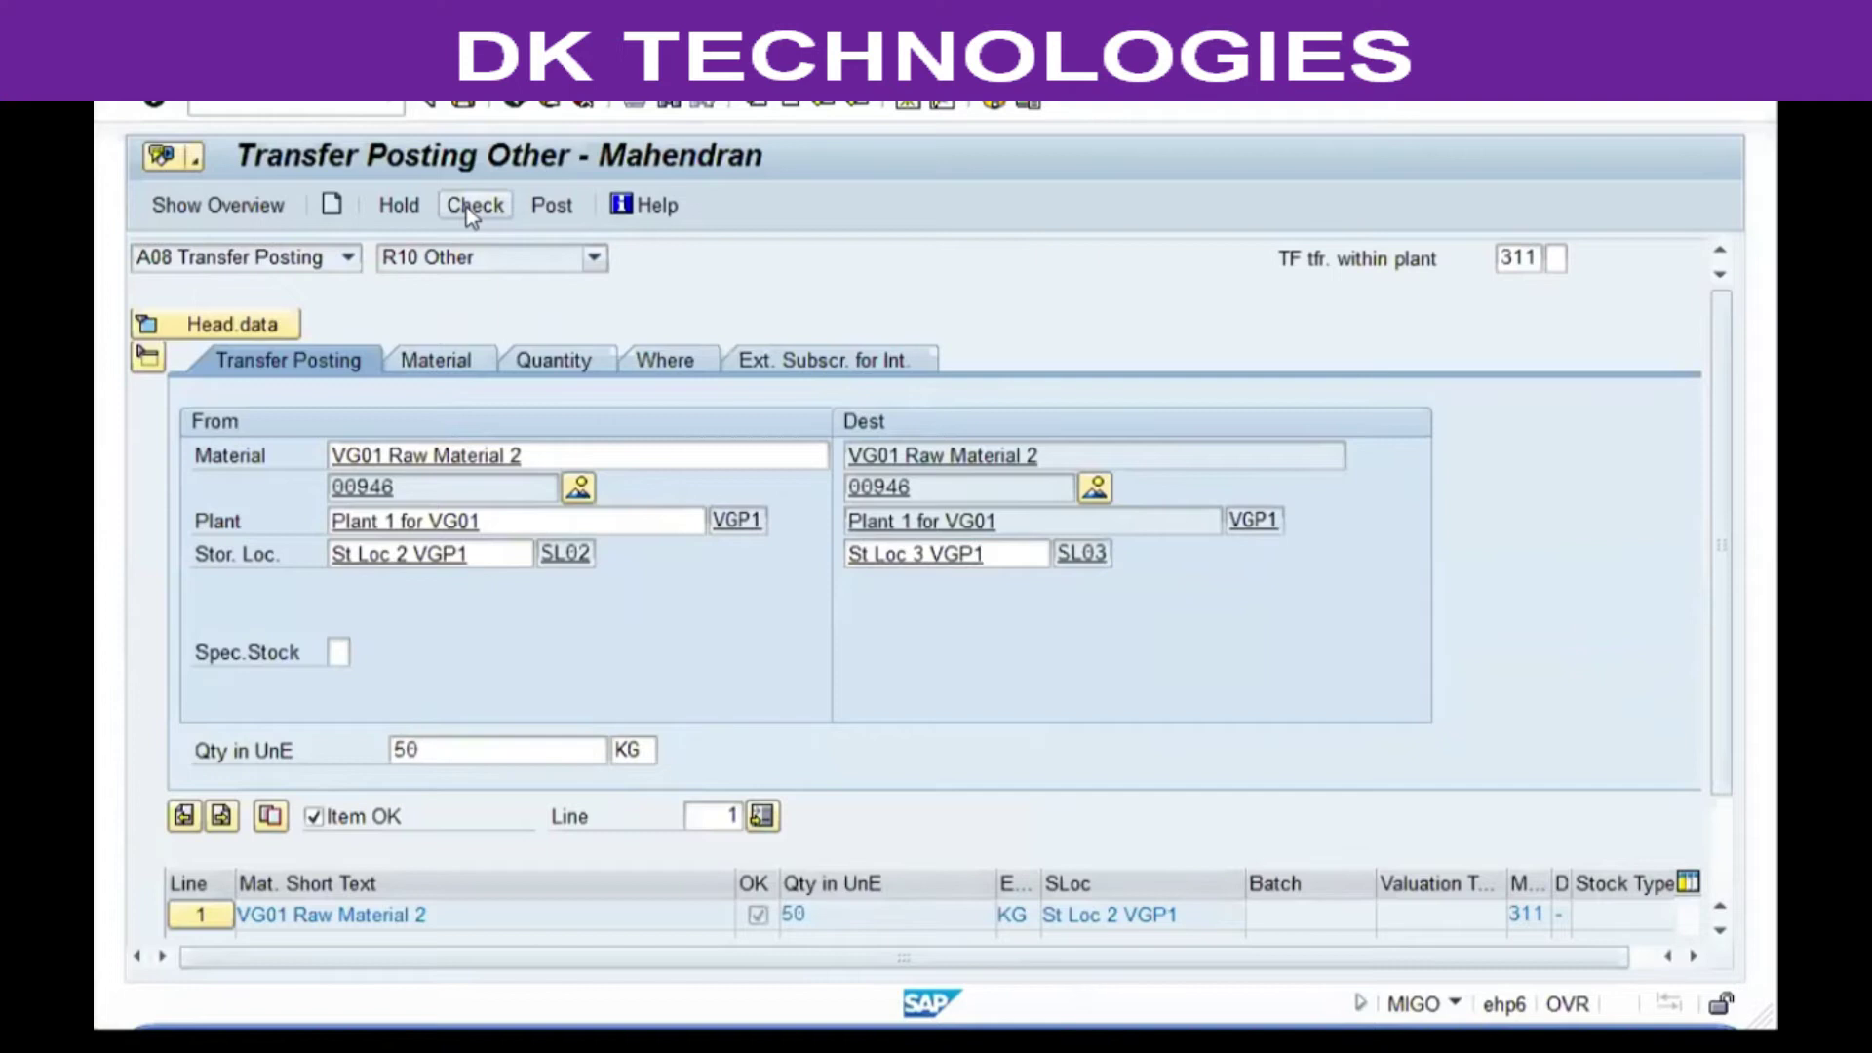
click(546, 206)
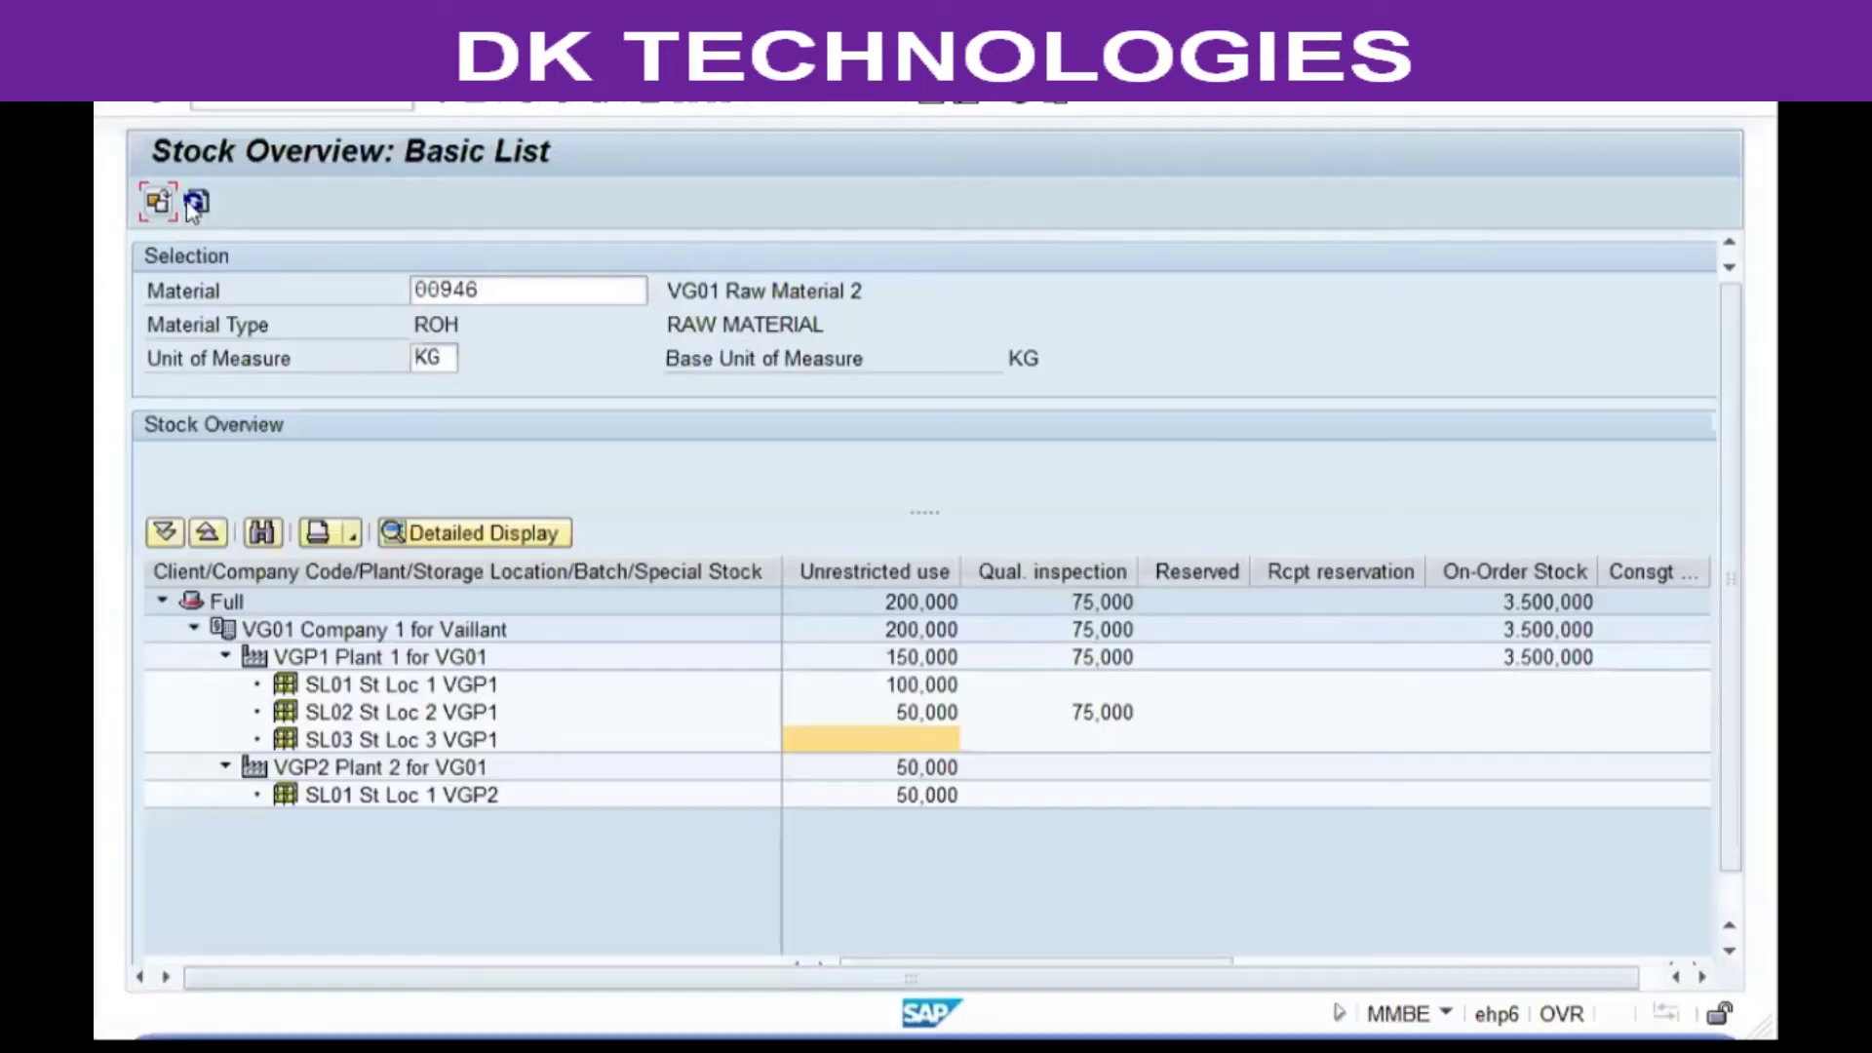
Refresh material 00946's stock overview and review the unrestricted stock of storage locations SL02 and SL03 in VGP1
click(196, 204)
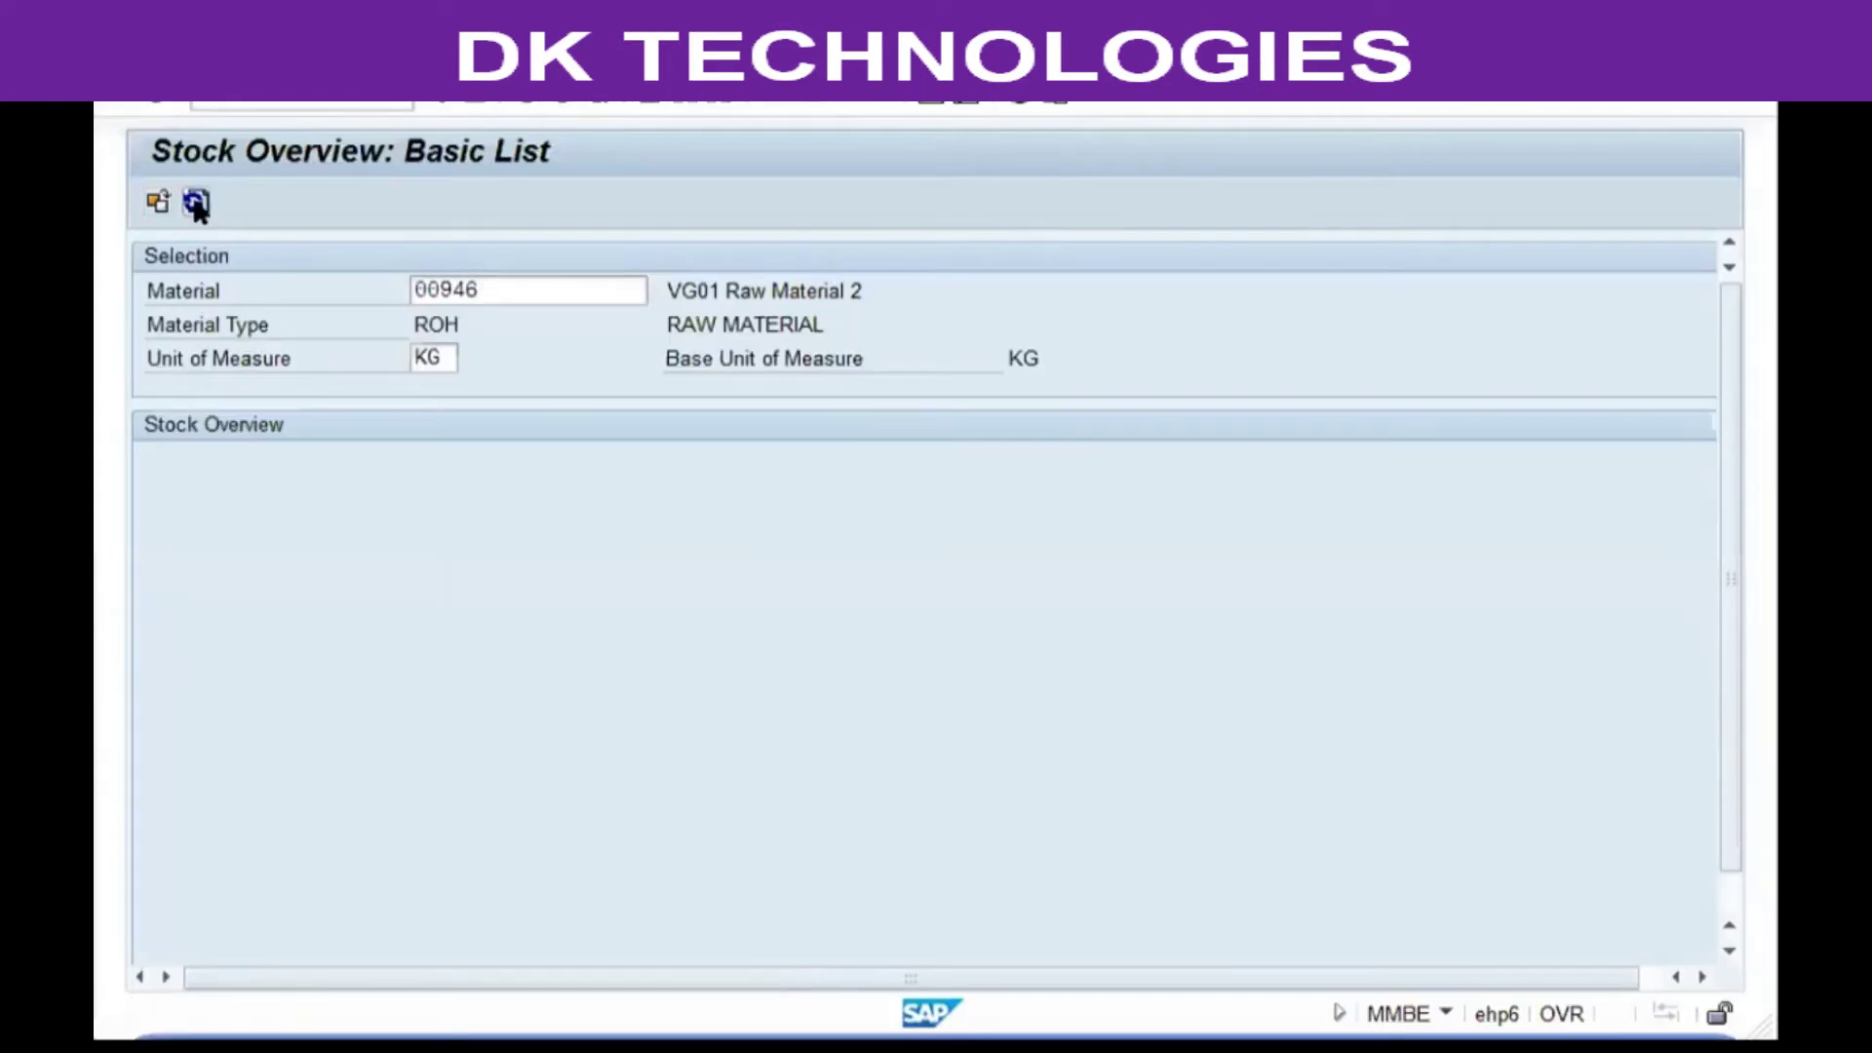
click(914, 718)
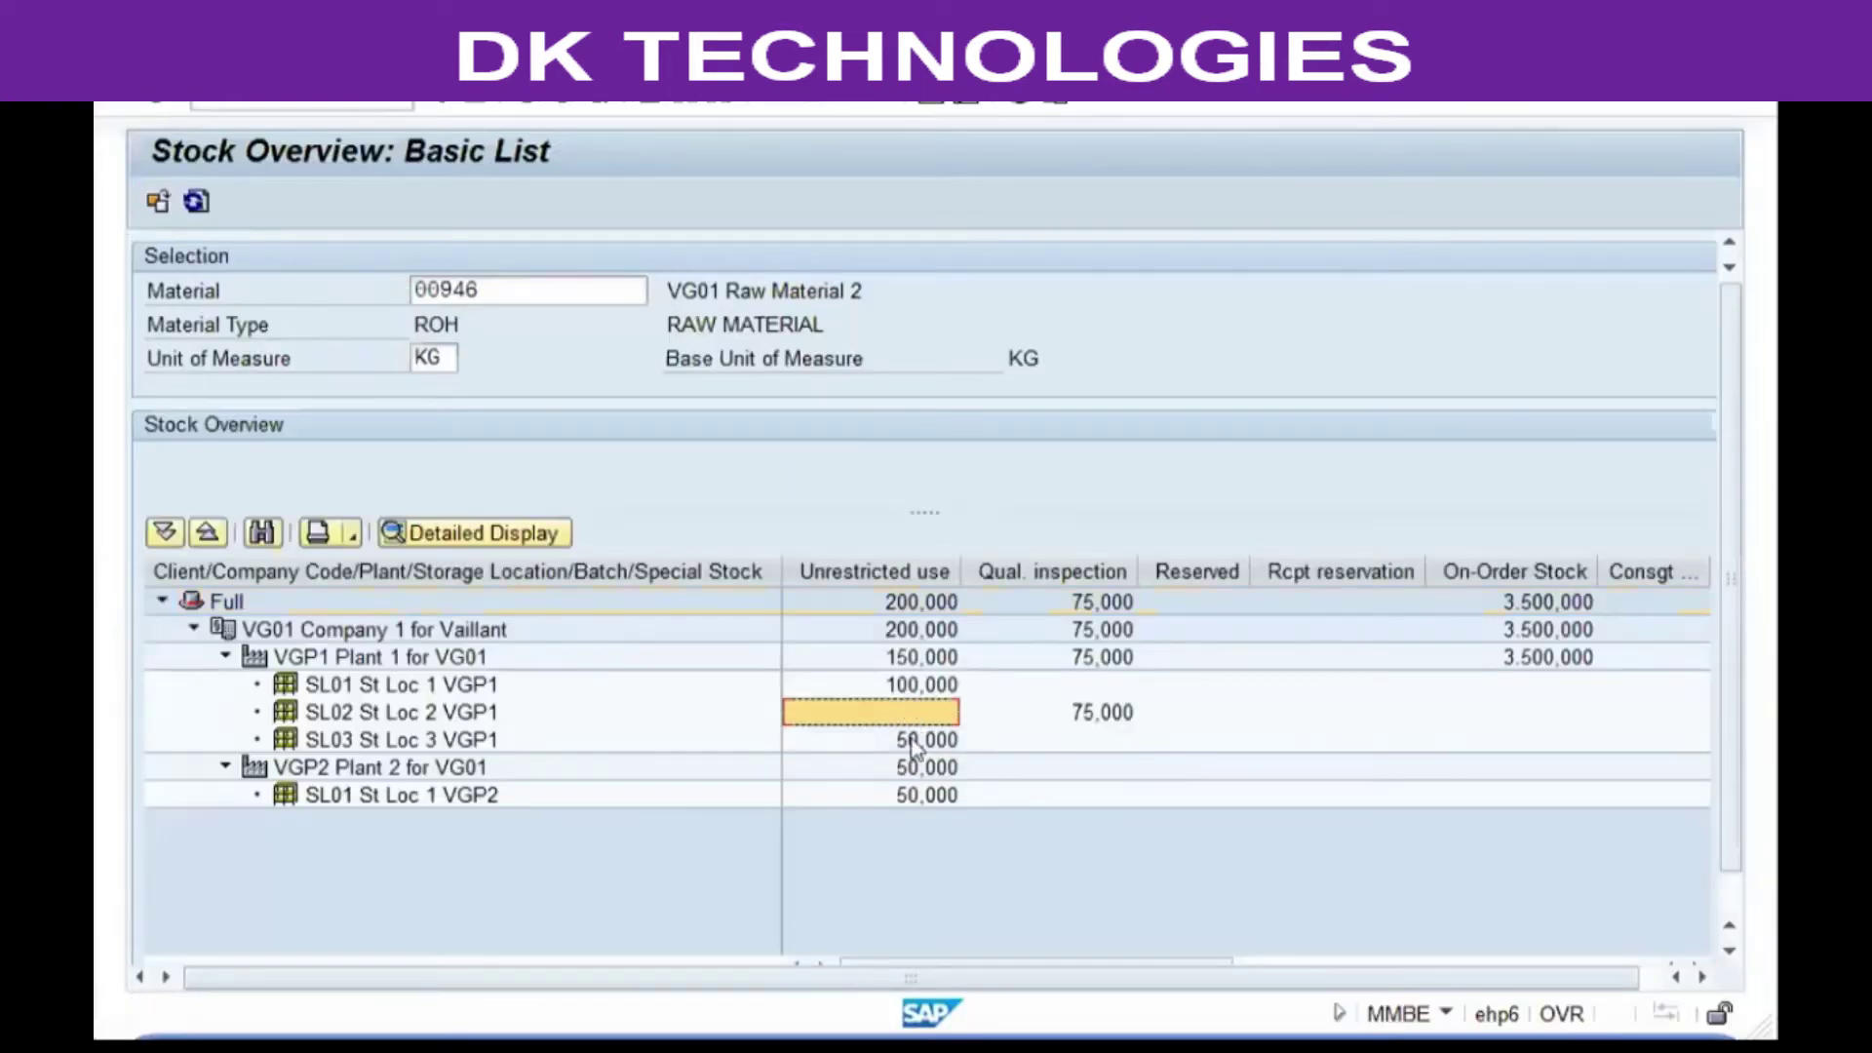
click(913, 741)
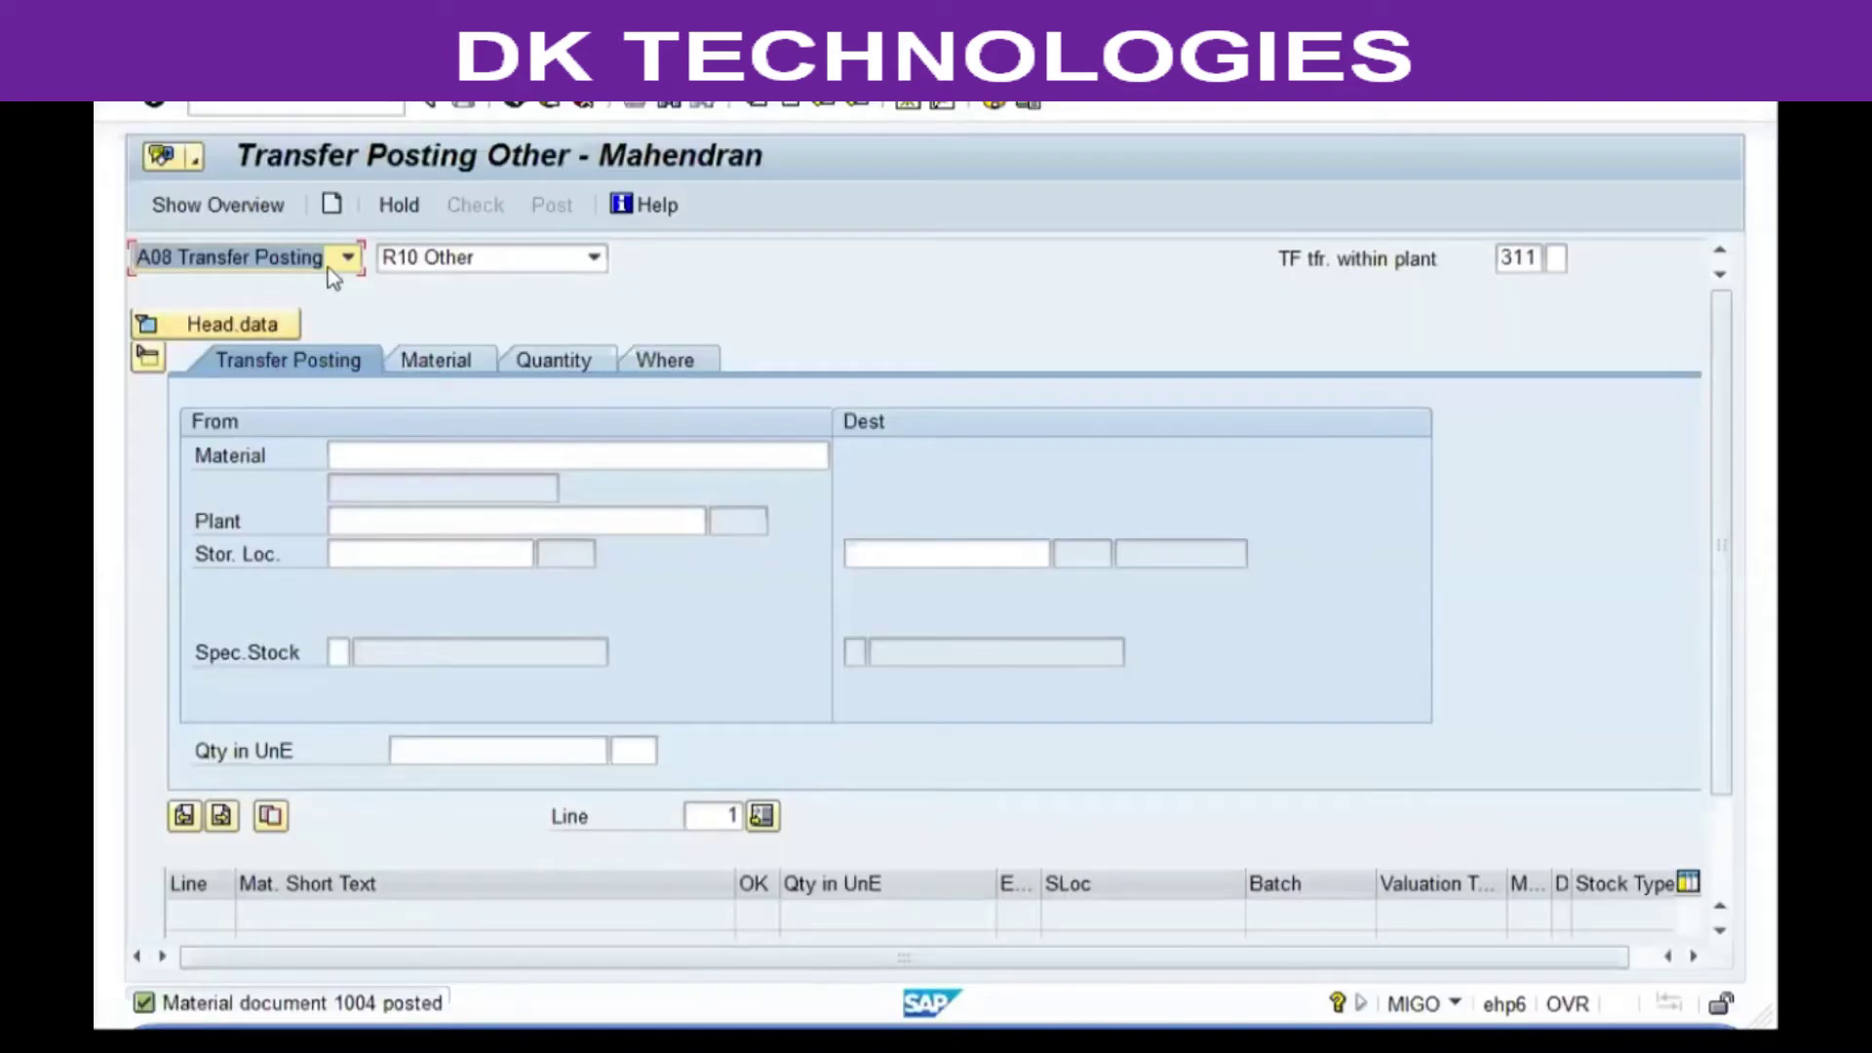
Return to MIGO and start a Remove from Storage posting with reference Other and movement type 313
click(347, 257)
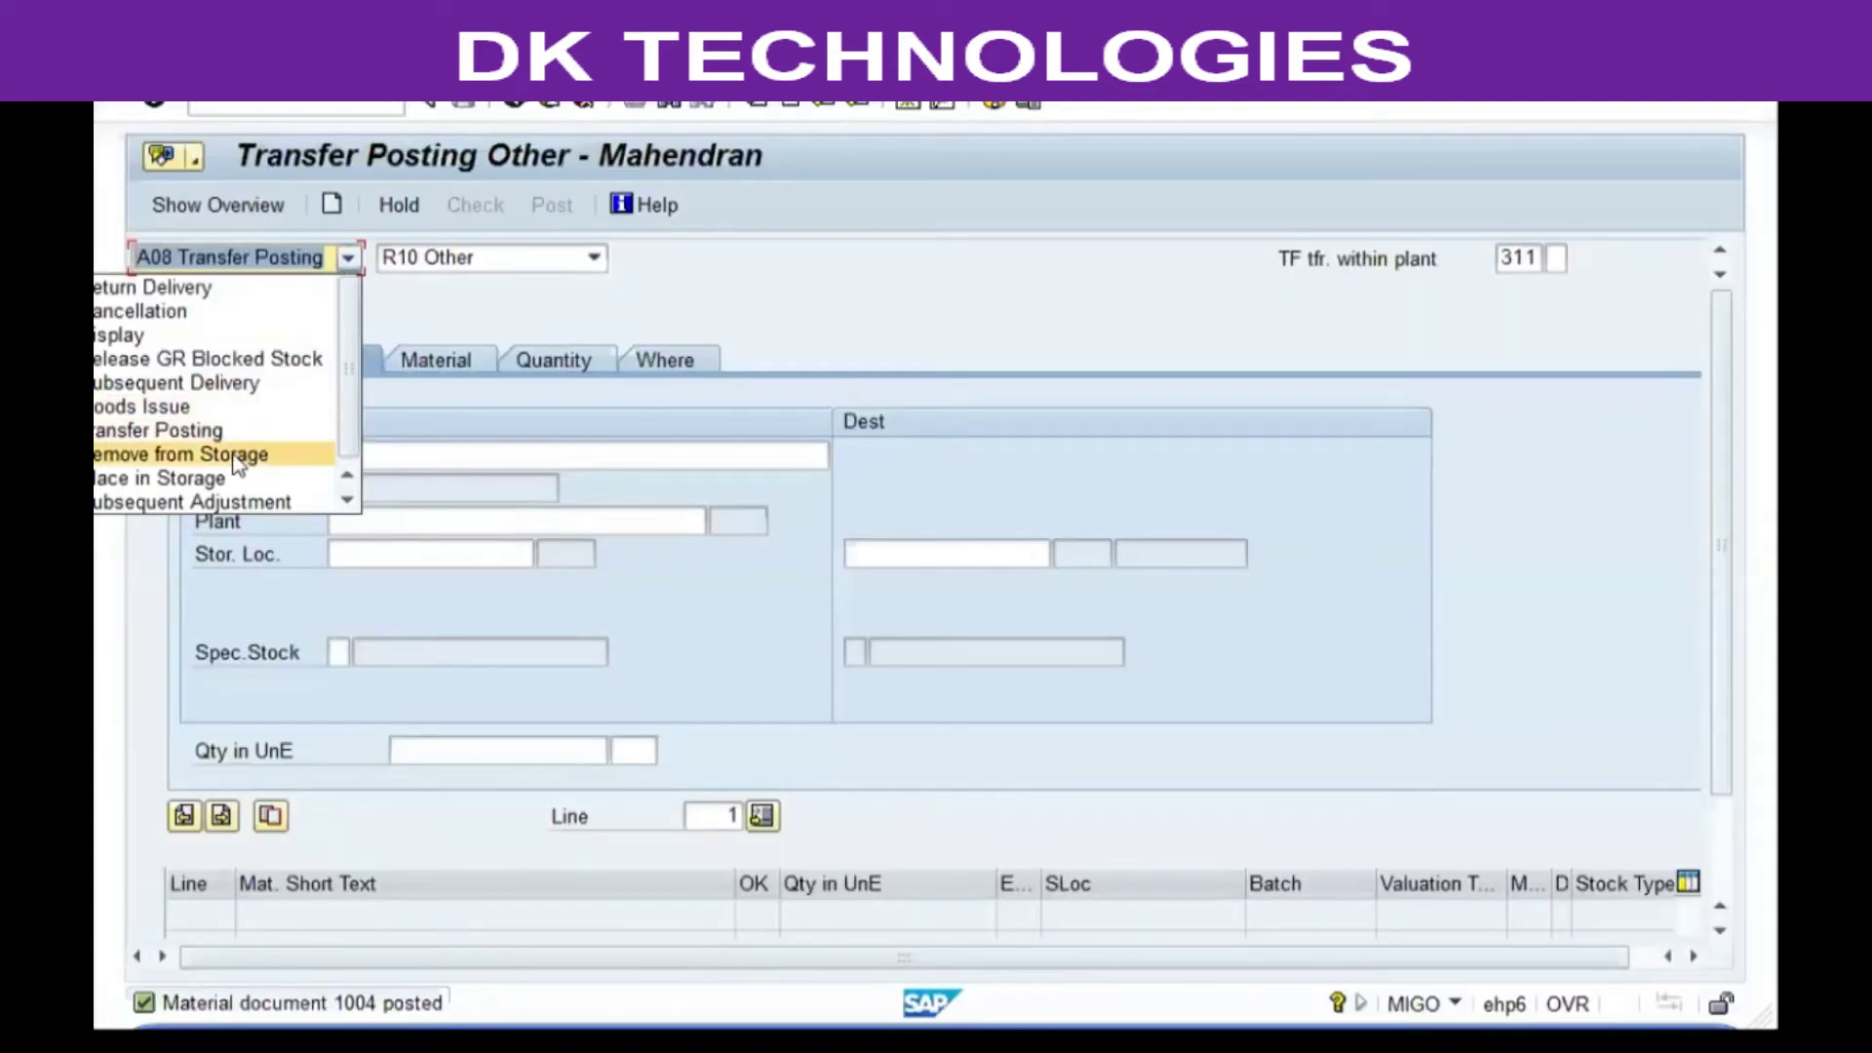
click(234, 455)
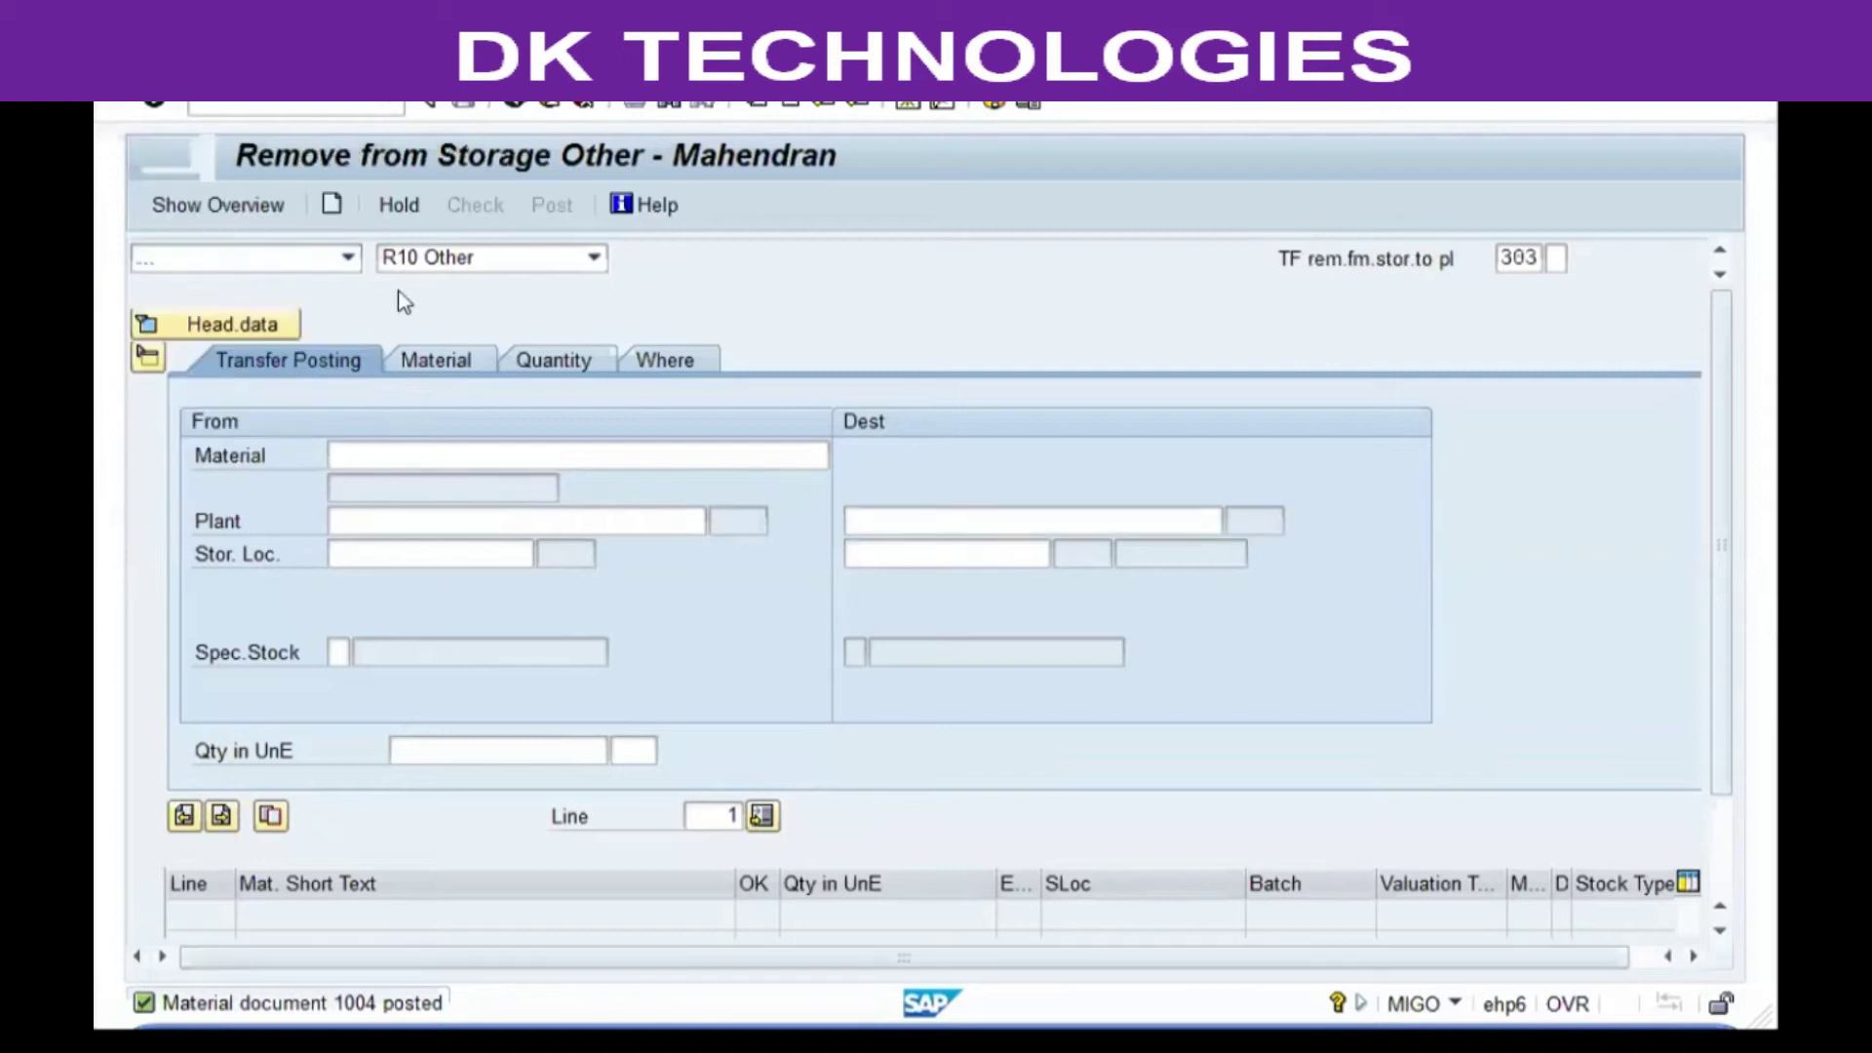
key(Tab)
key(Tab)
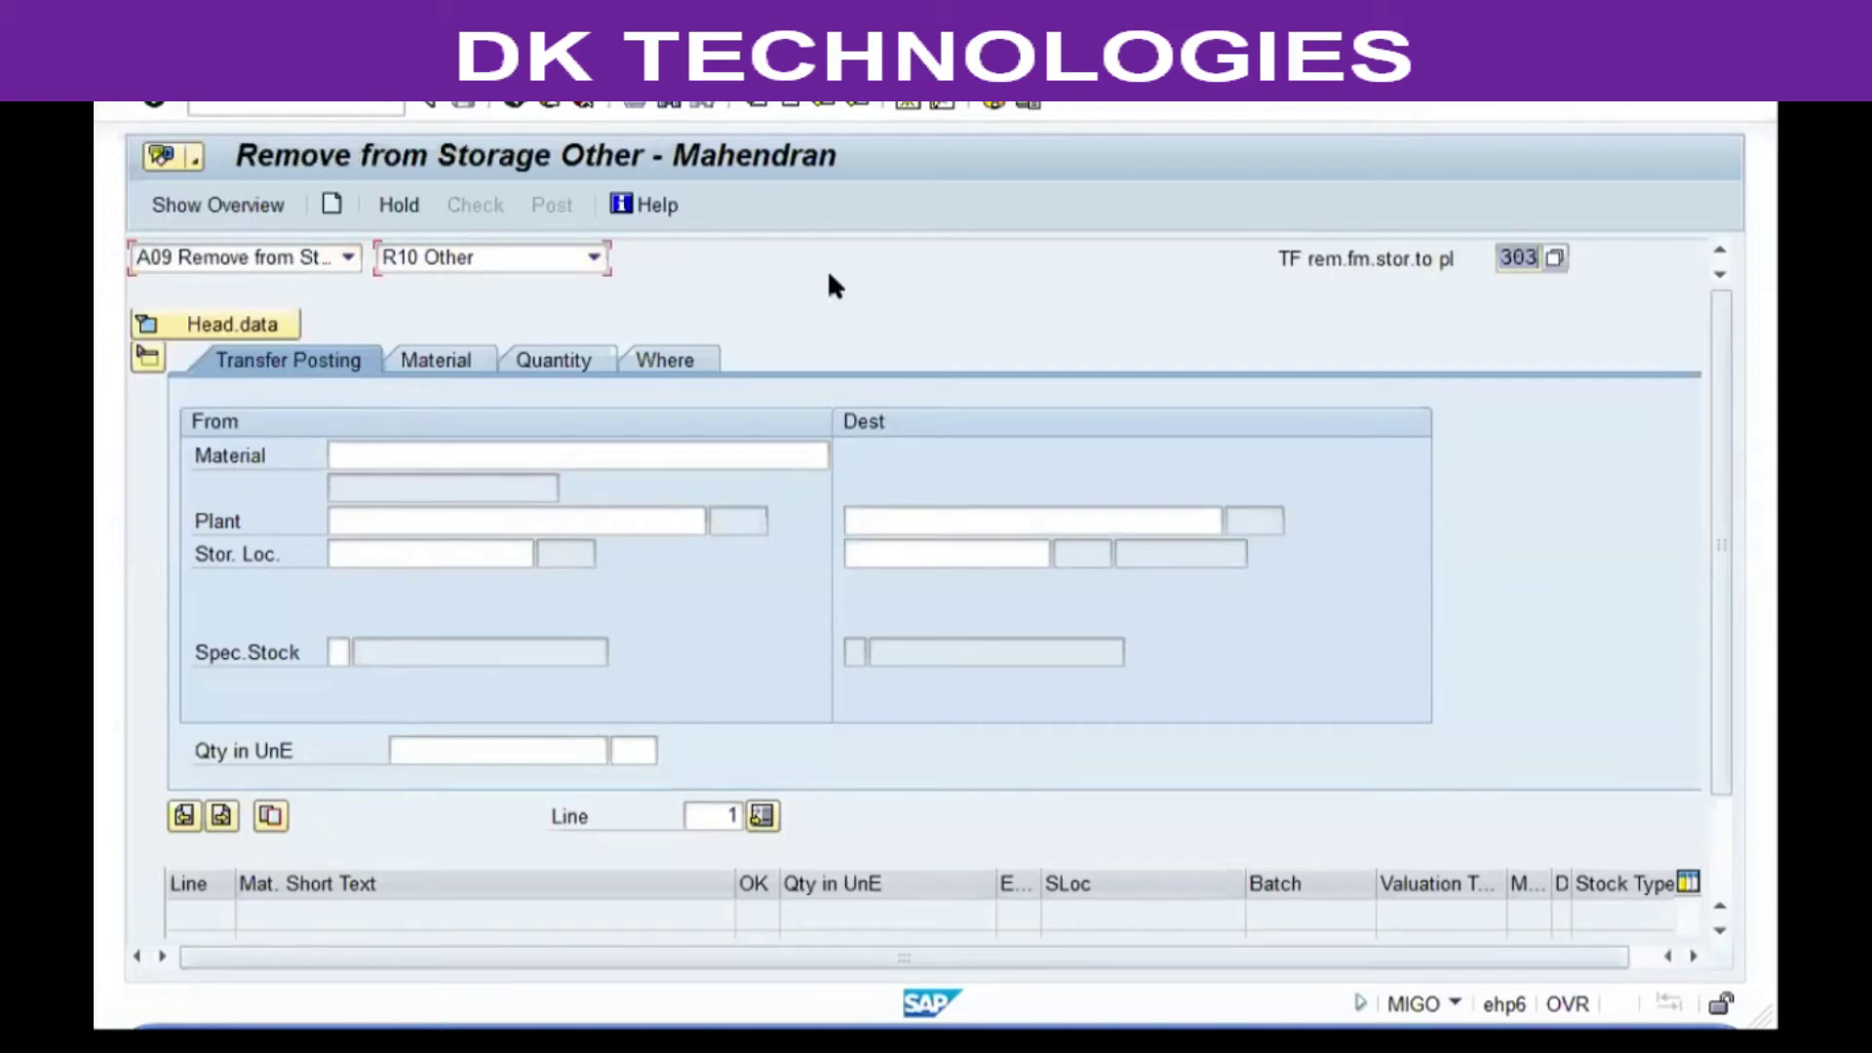
text(313)
key(Return)
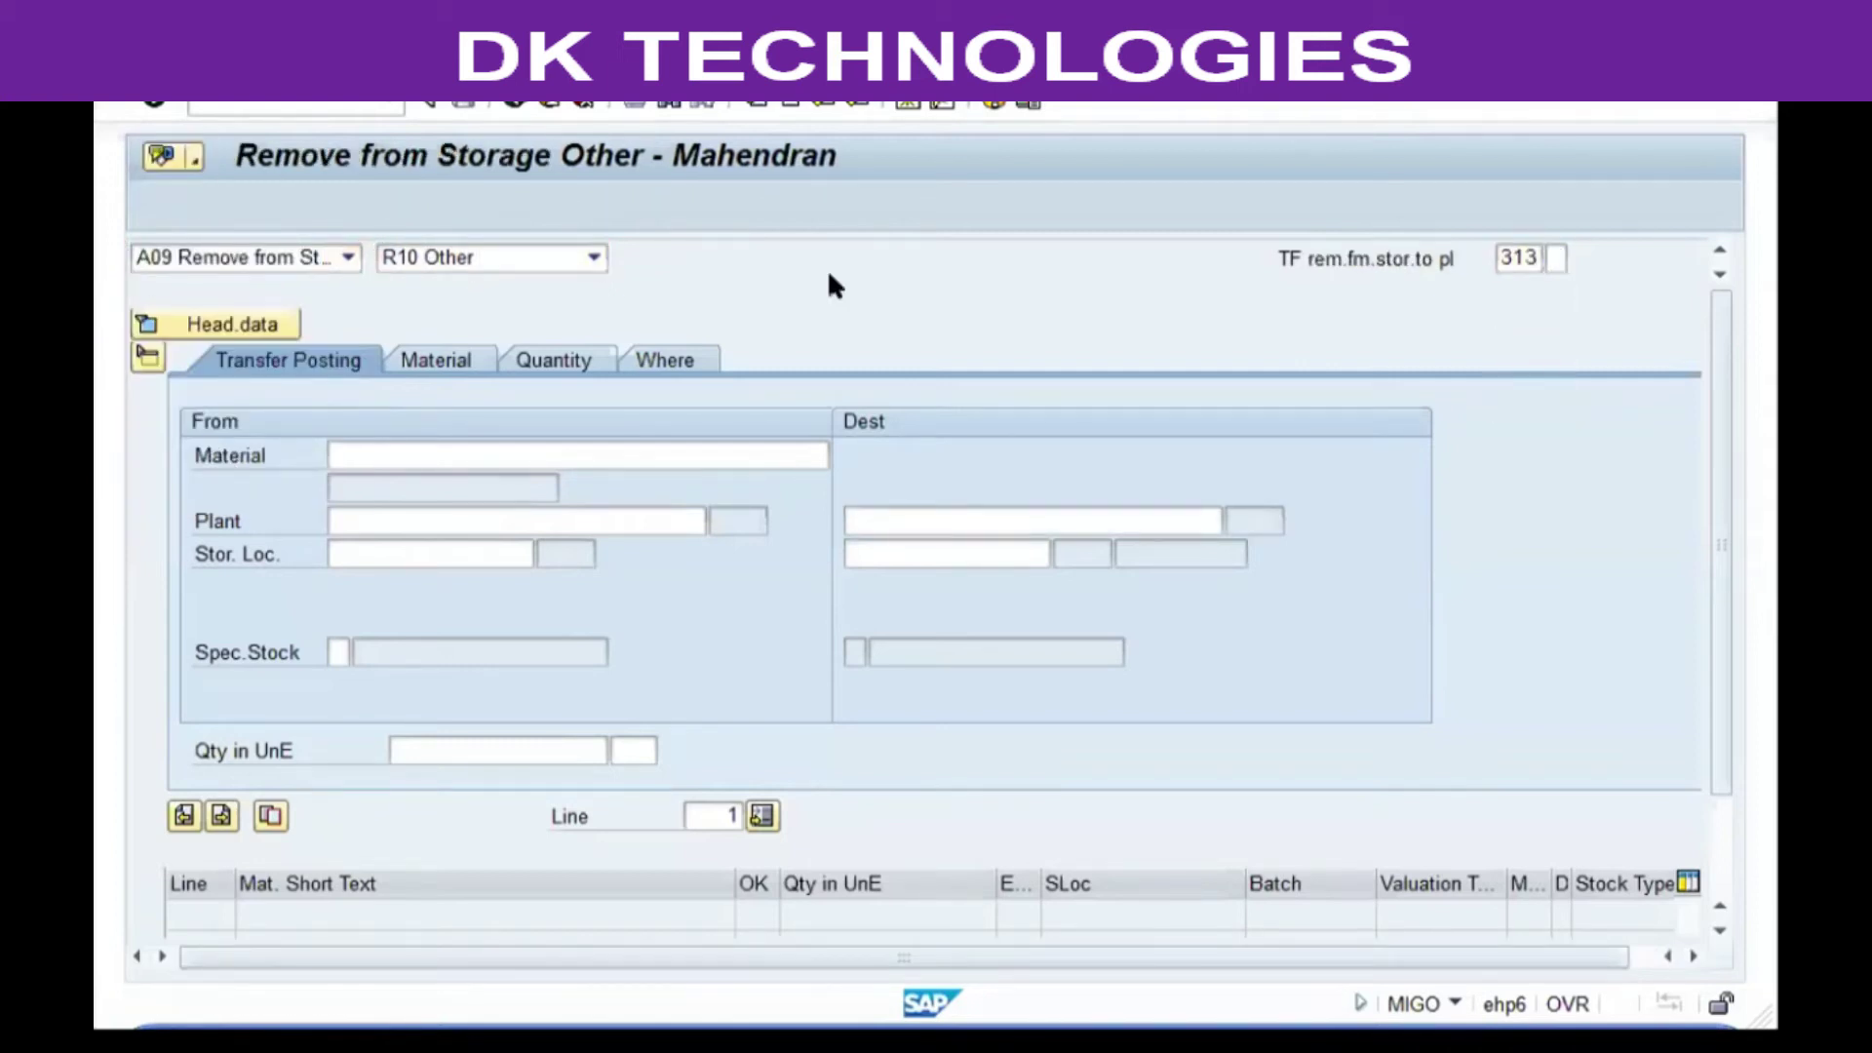
key(Return)
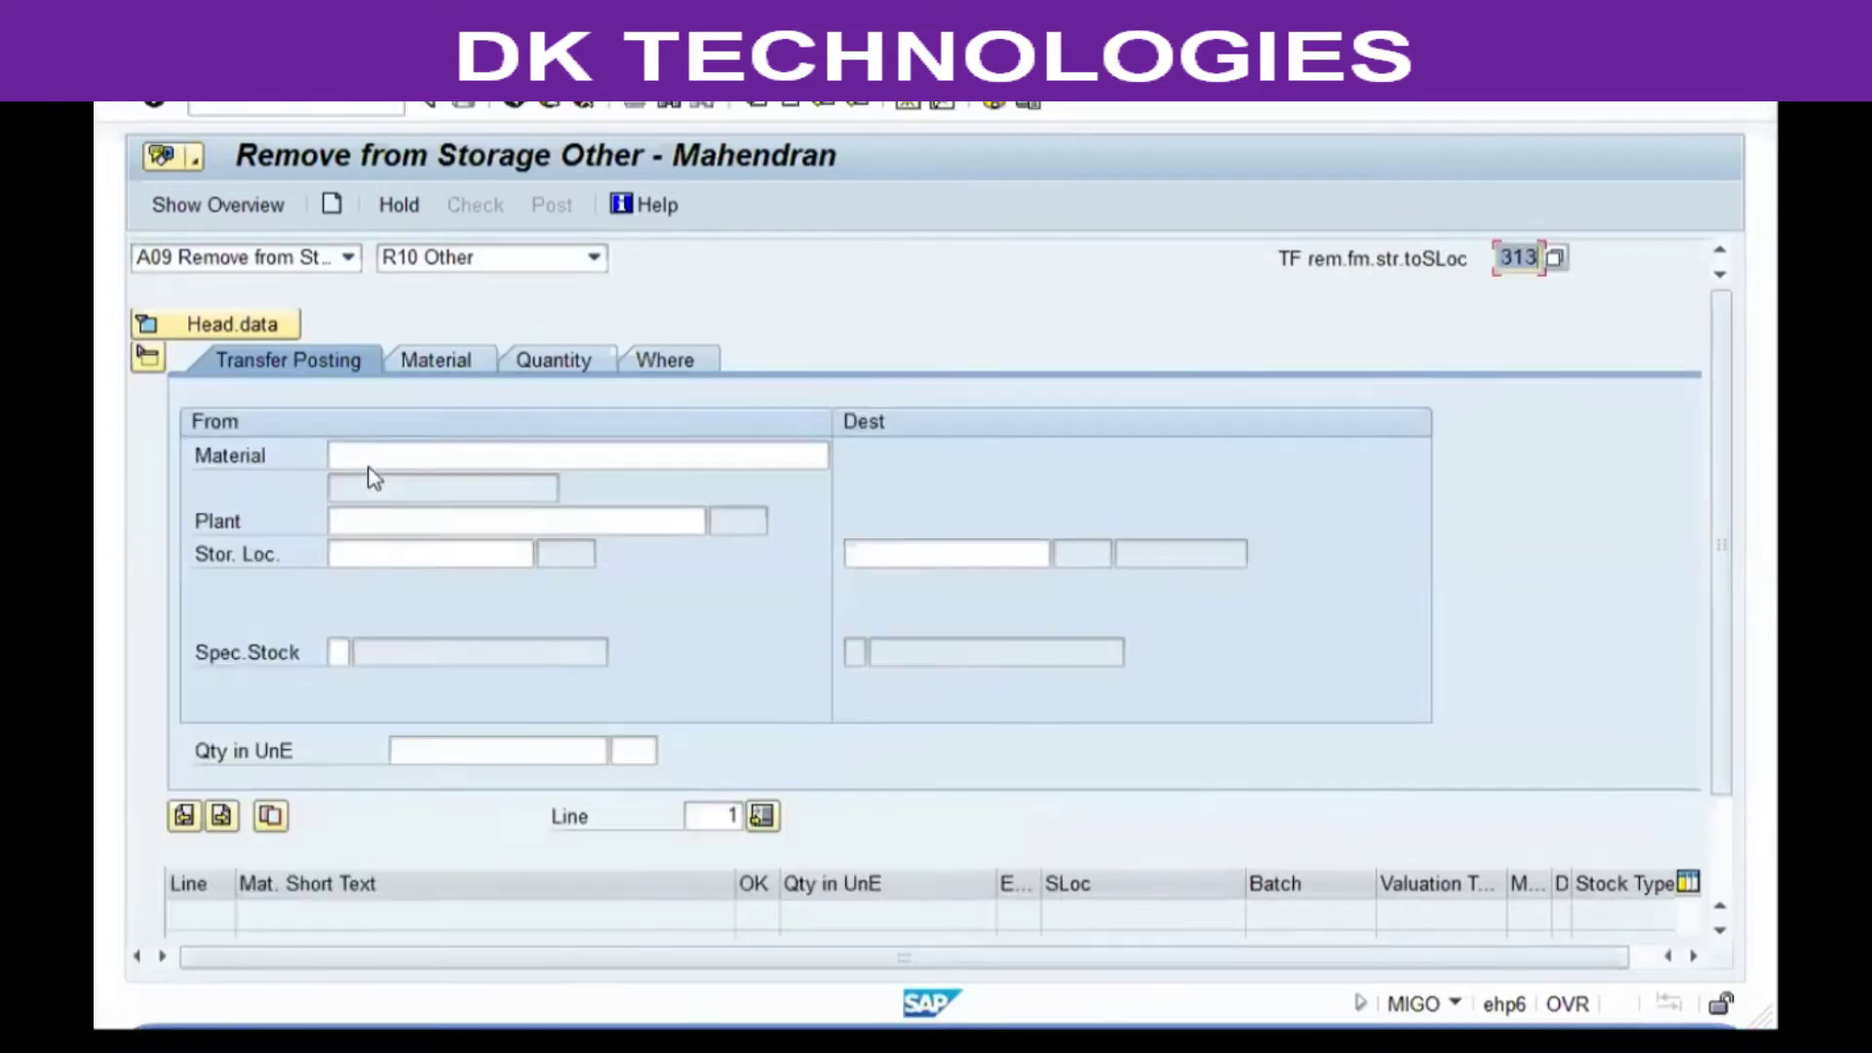
Enter the removal's source data: material 946, plant vgp1 and storage location sl03
click(360, 451)
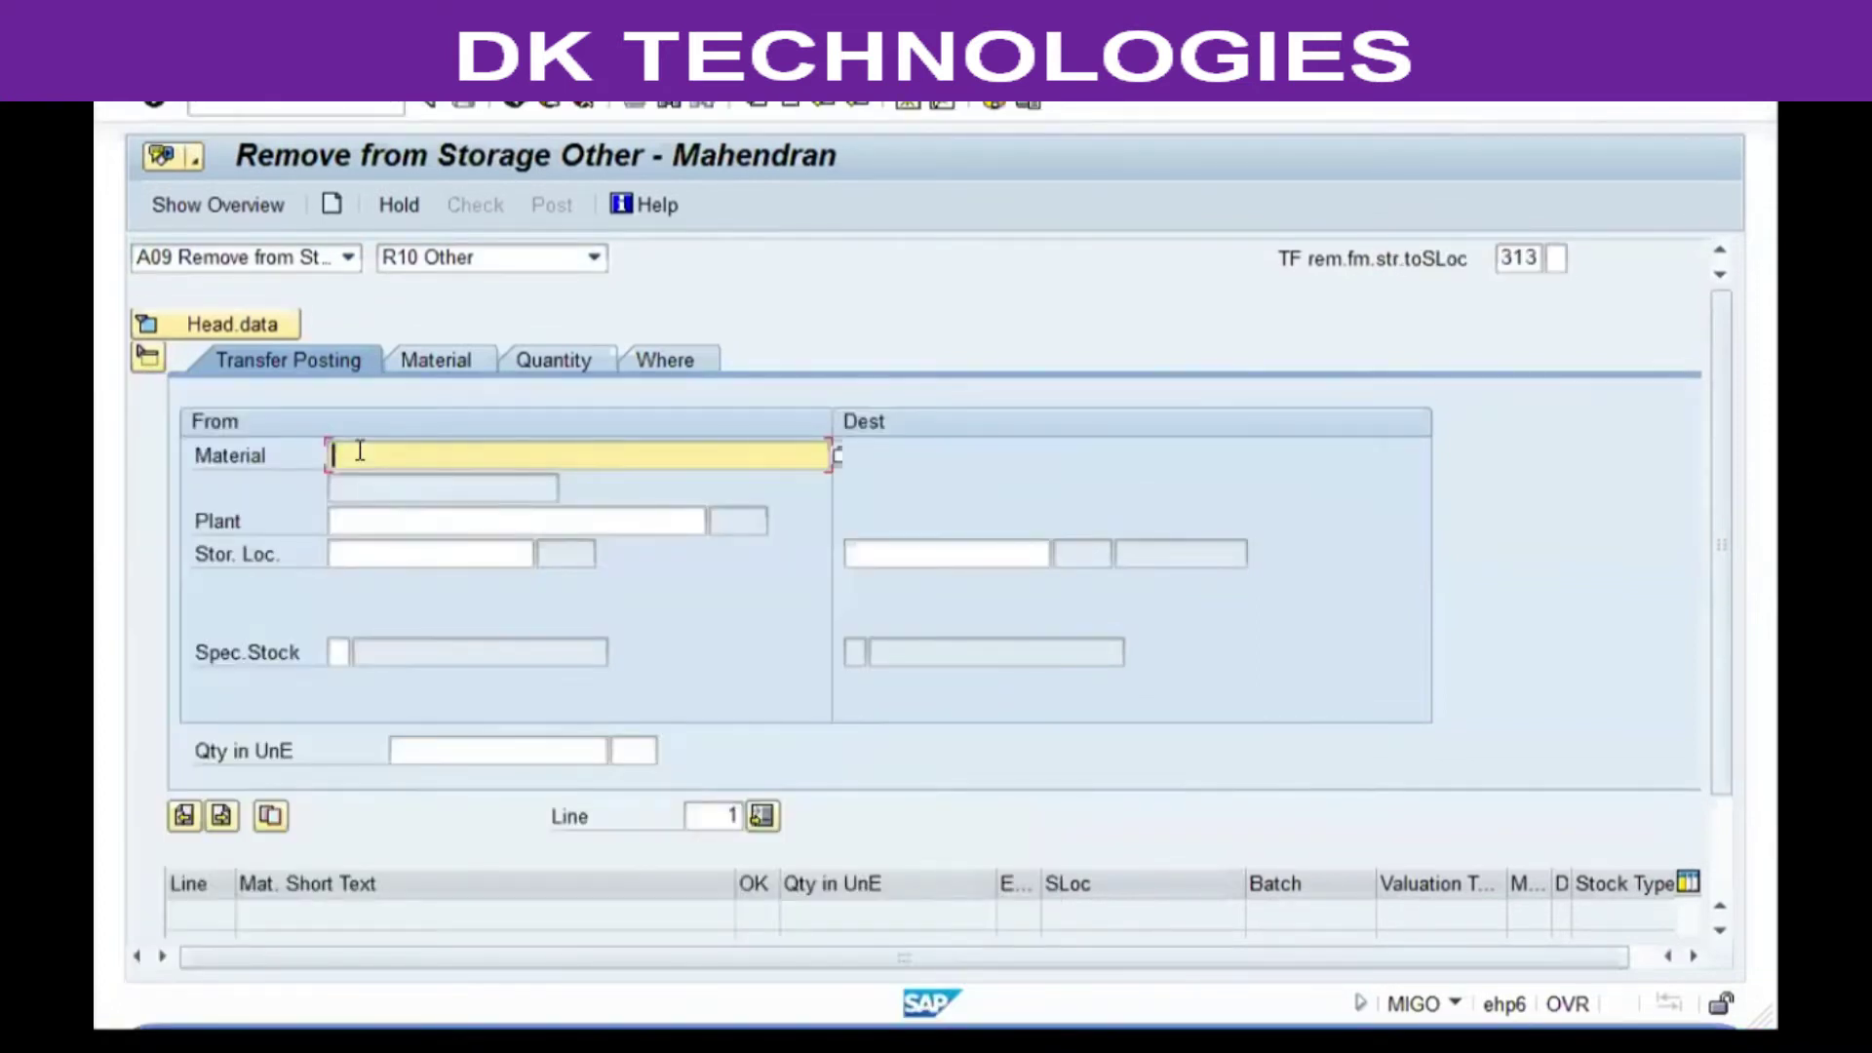
text(946)
key(Tab)
text(vg)
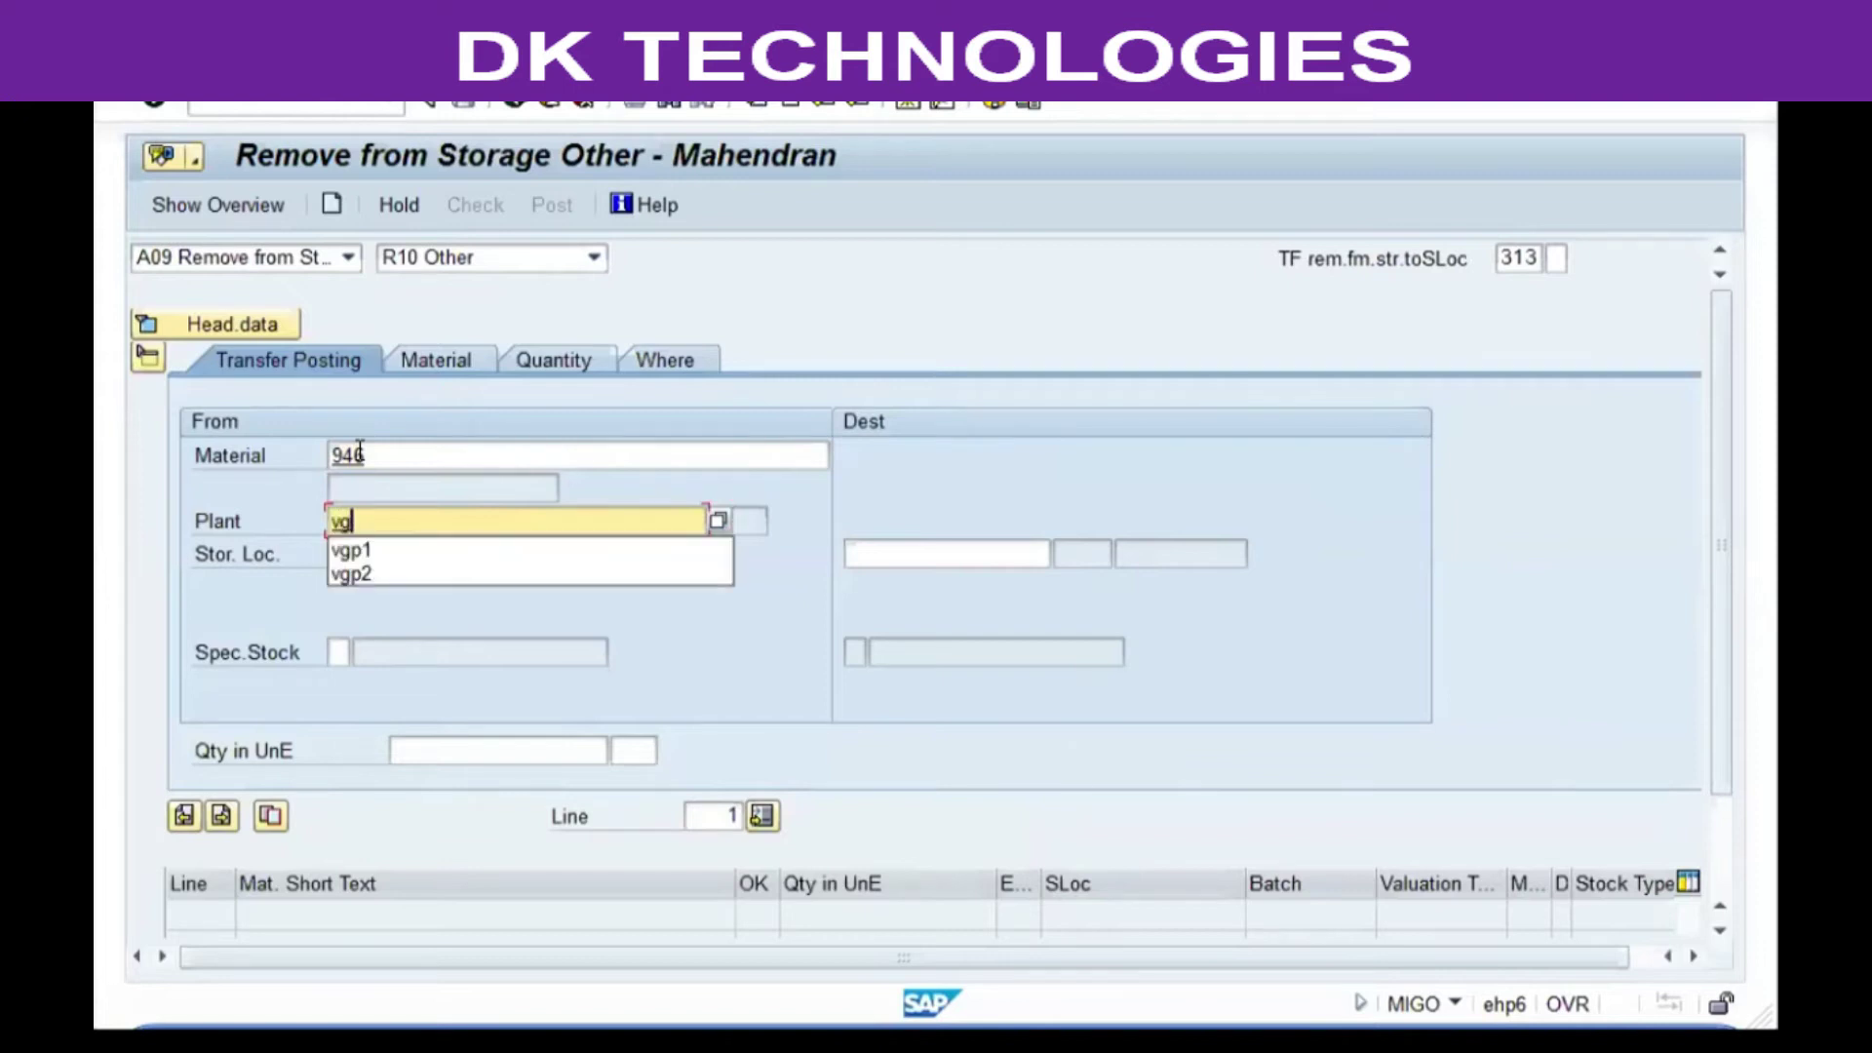
text(p1)
key(Tab)
text(sl03)
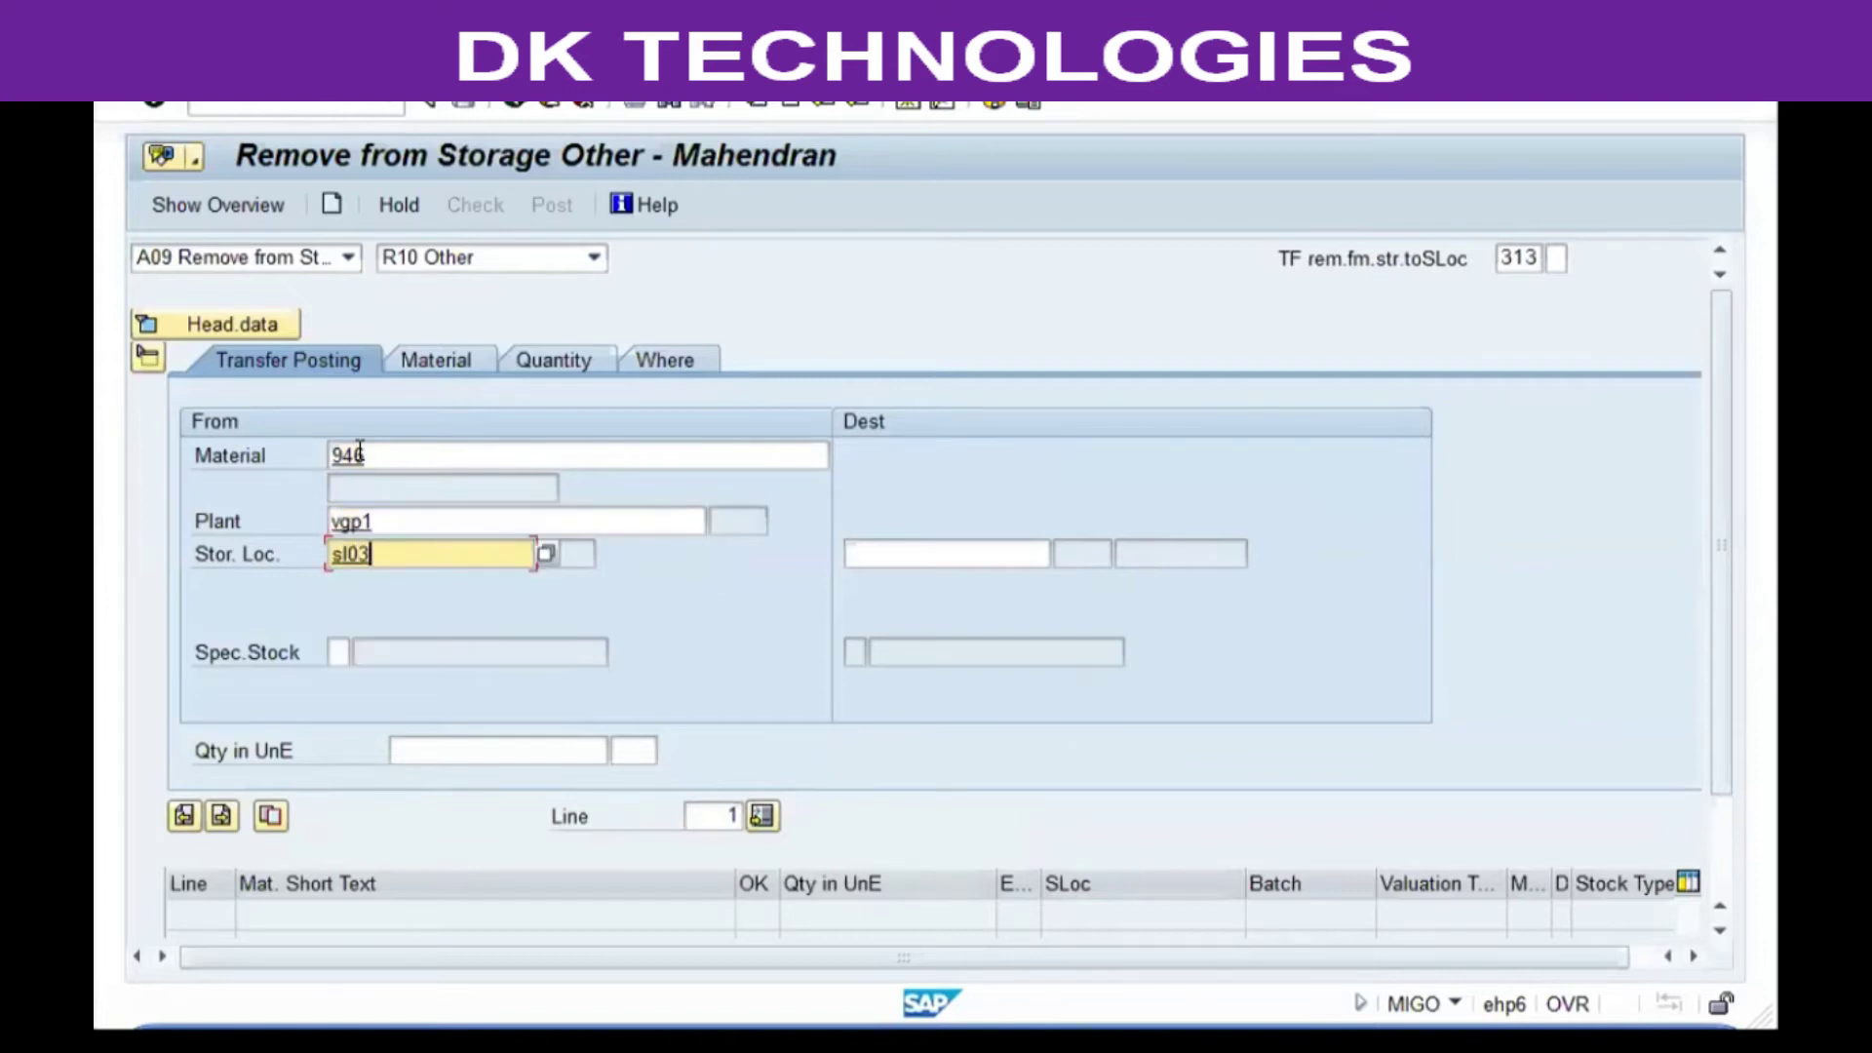
Set the removal's destination storage location to sl02 and its quantity to 50
key(Tab)
text(sl0)
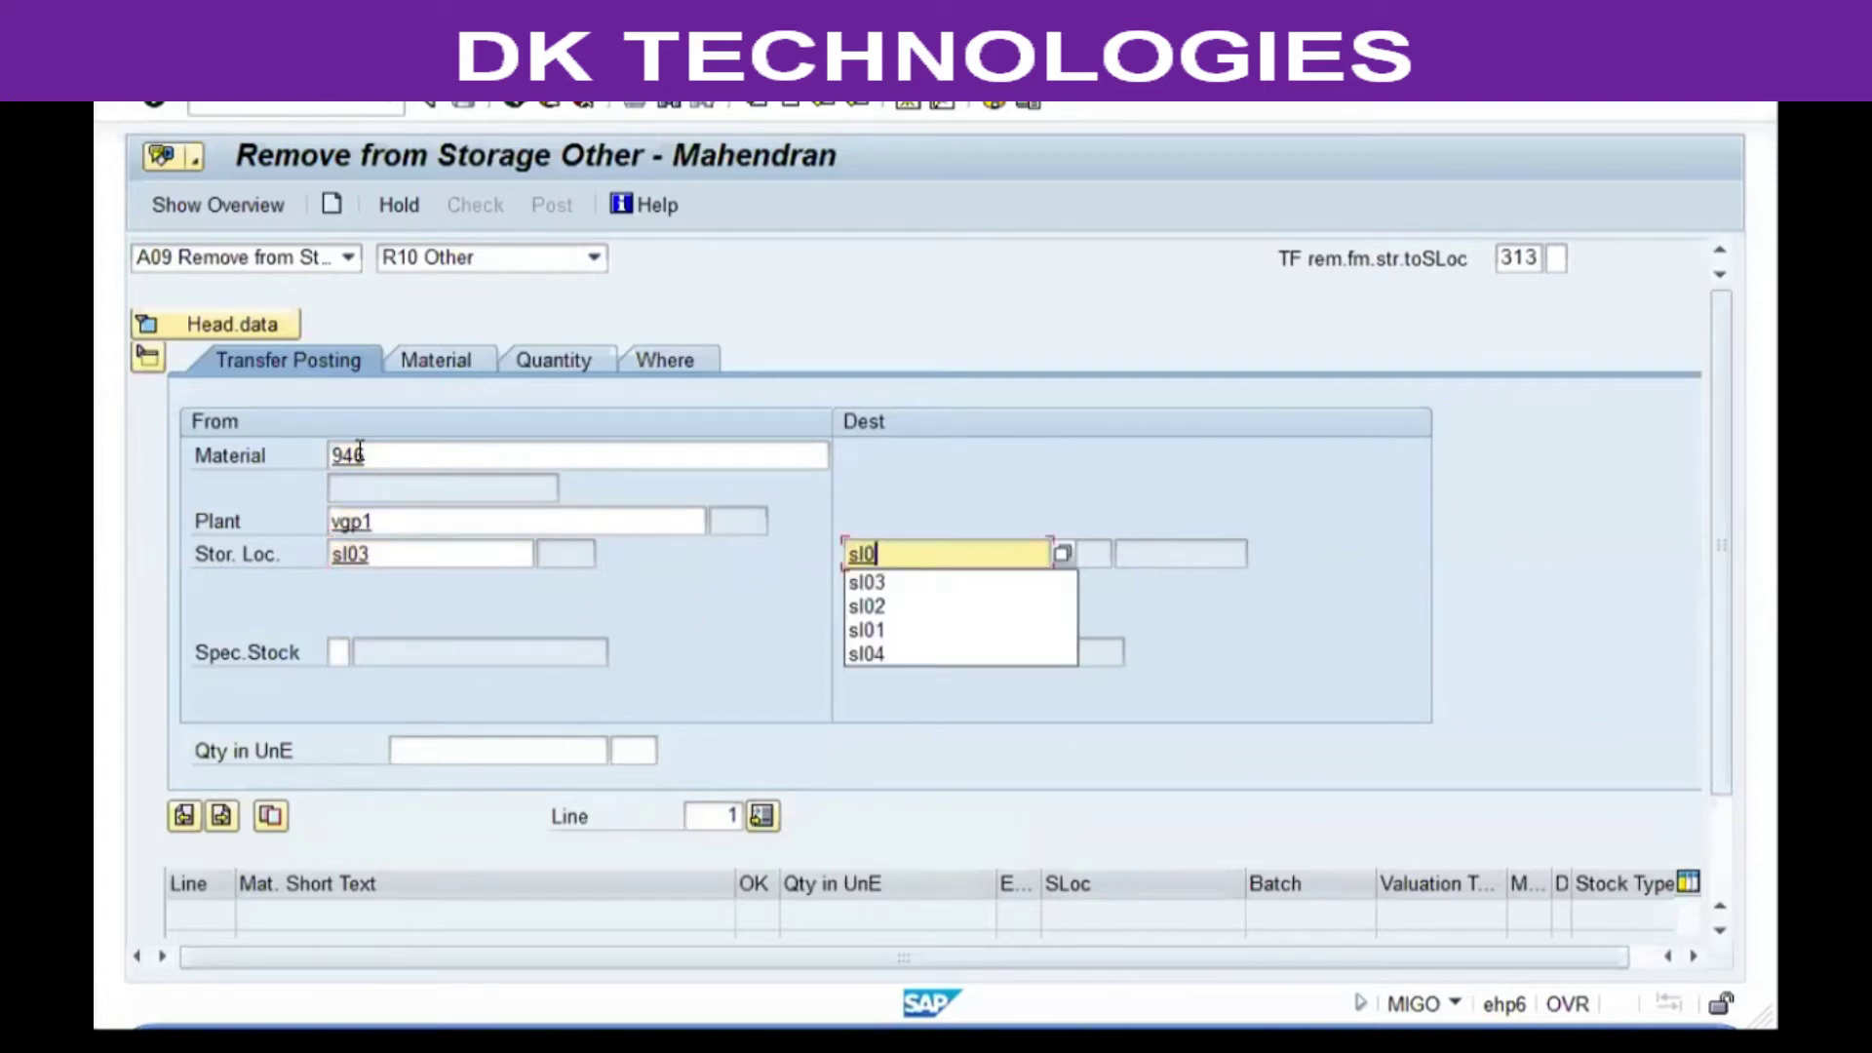
text(2)
key(Tab)
text(50)
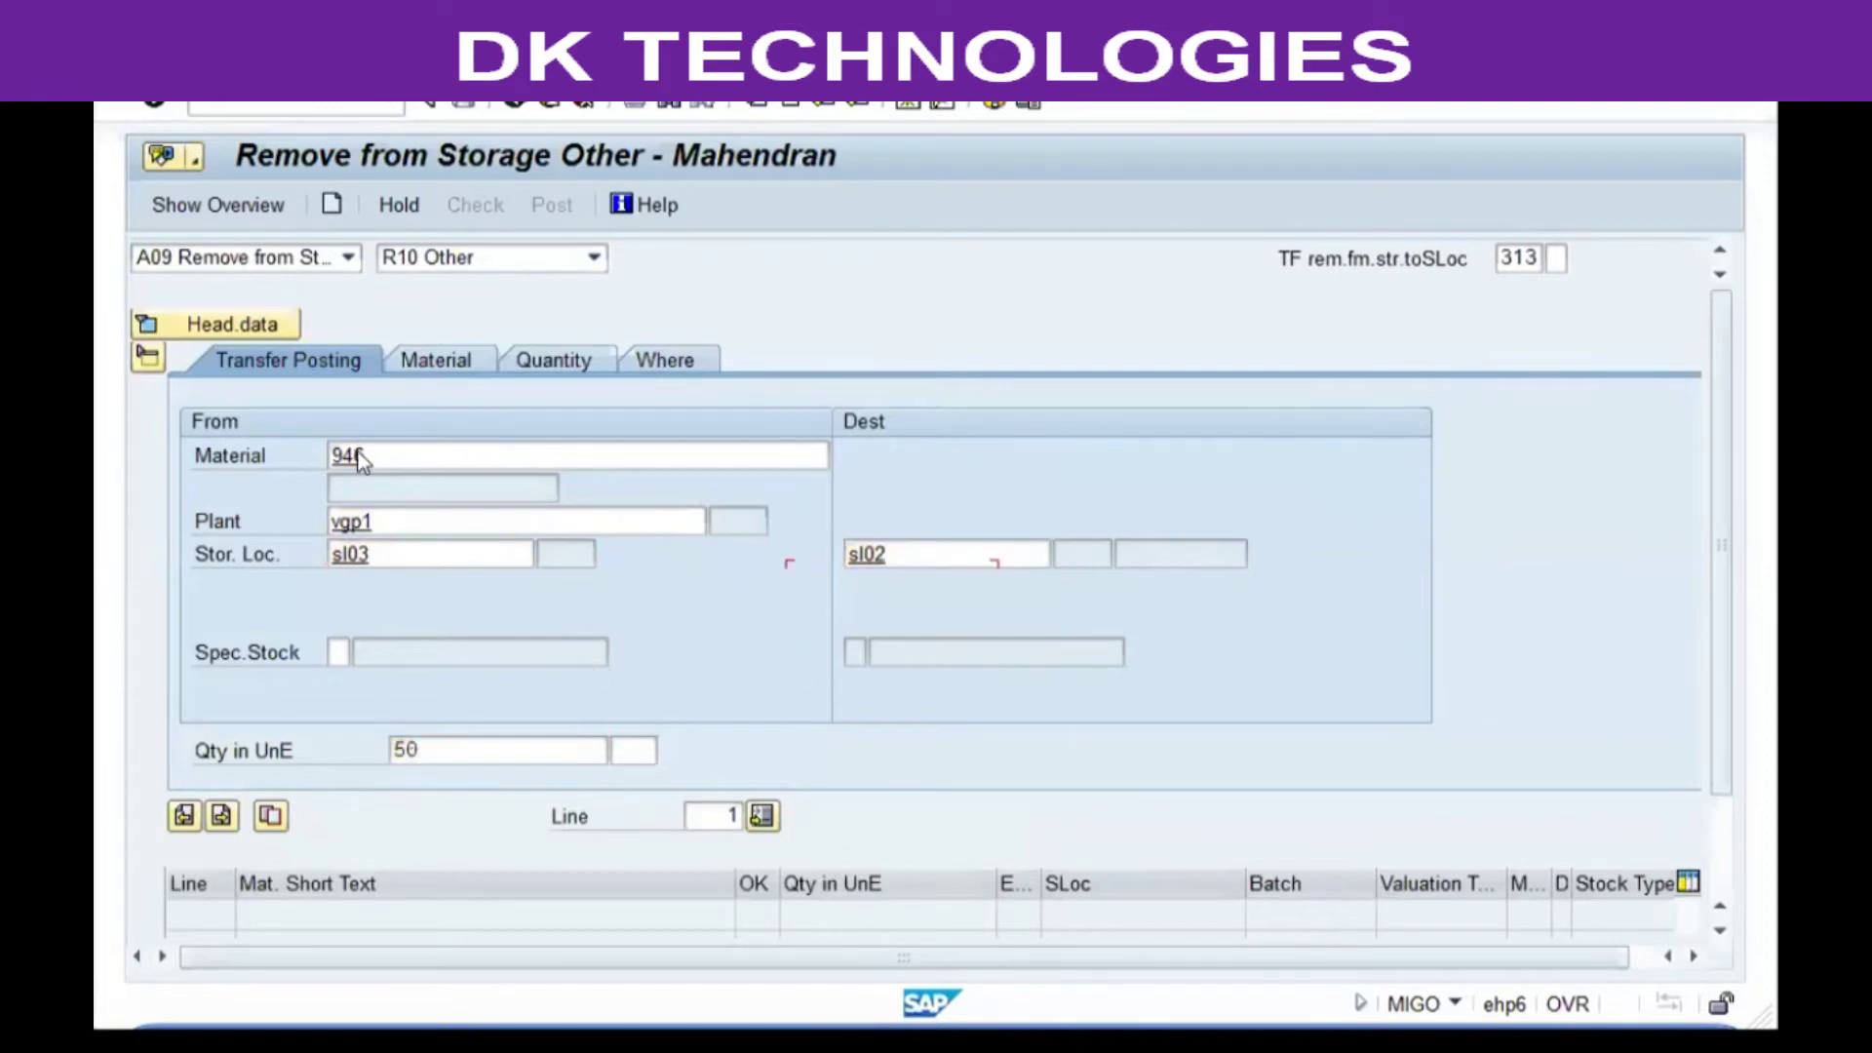
Validate the entered item, then check and post the removal from storage
key(Return)
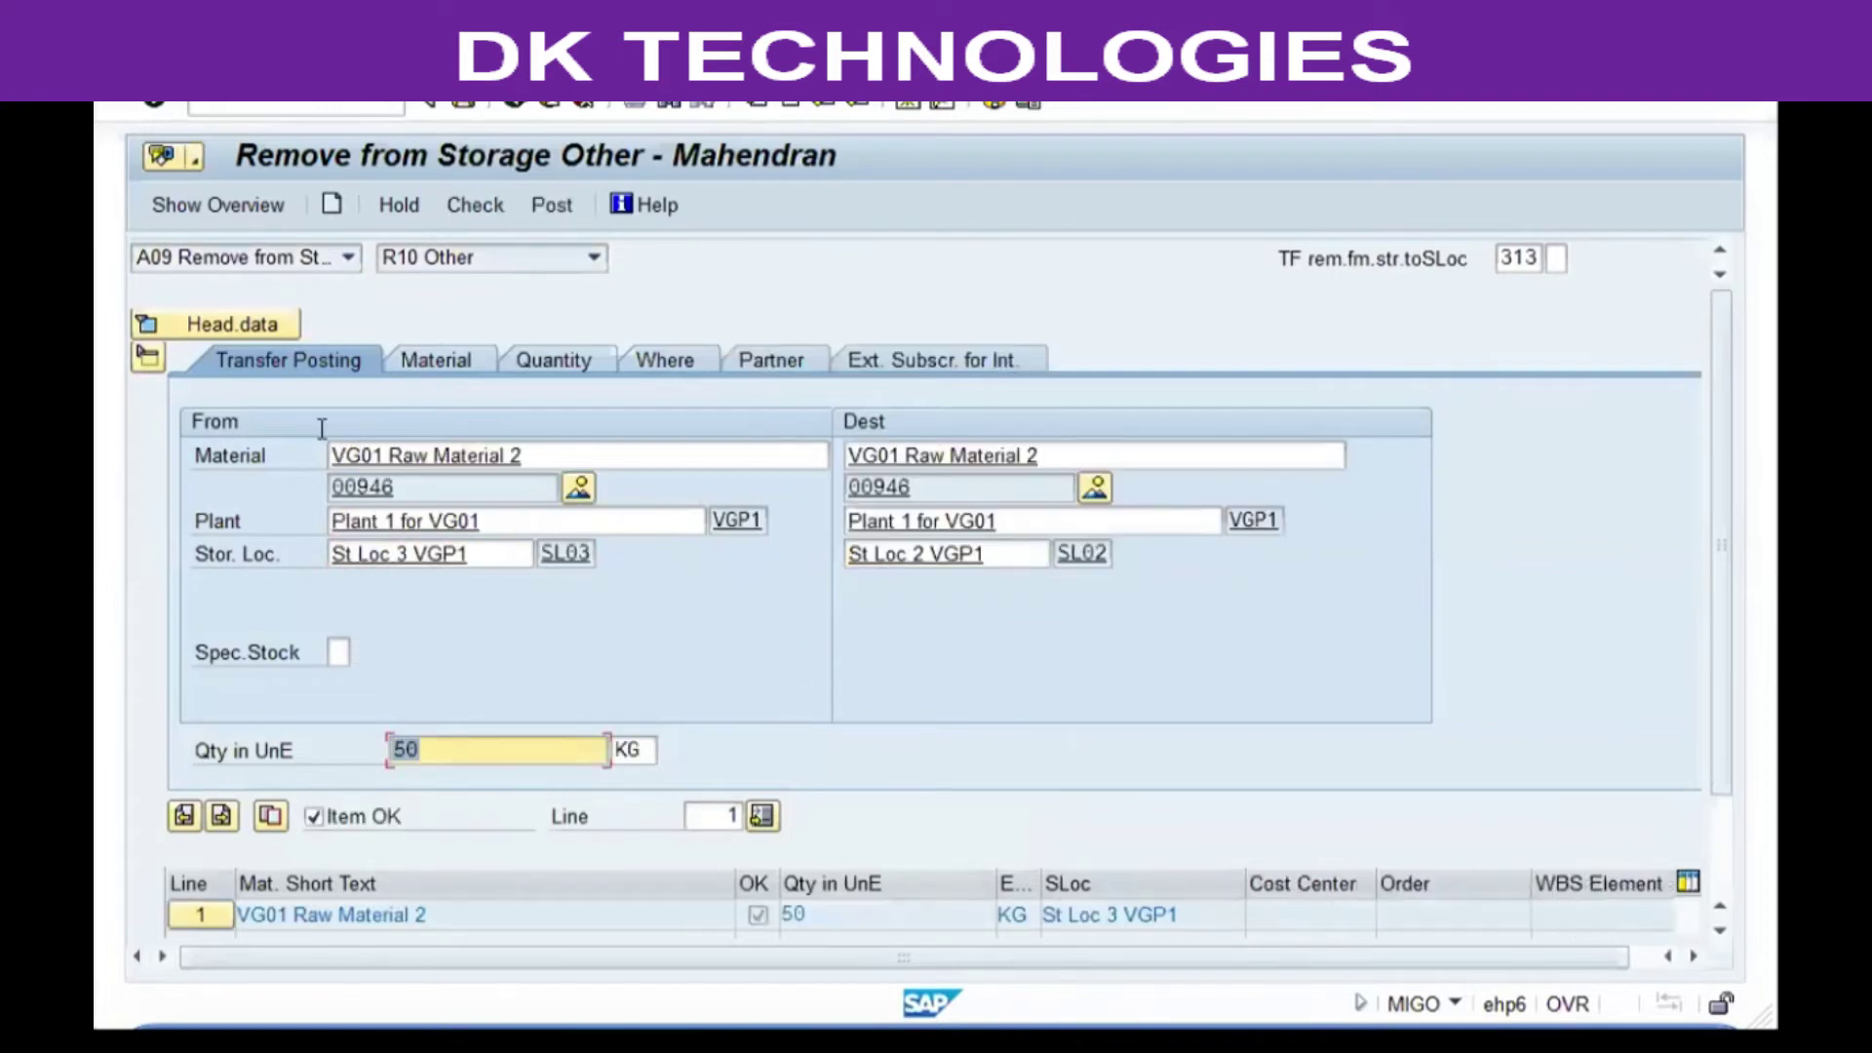
click(458, 207)
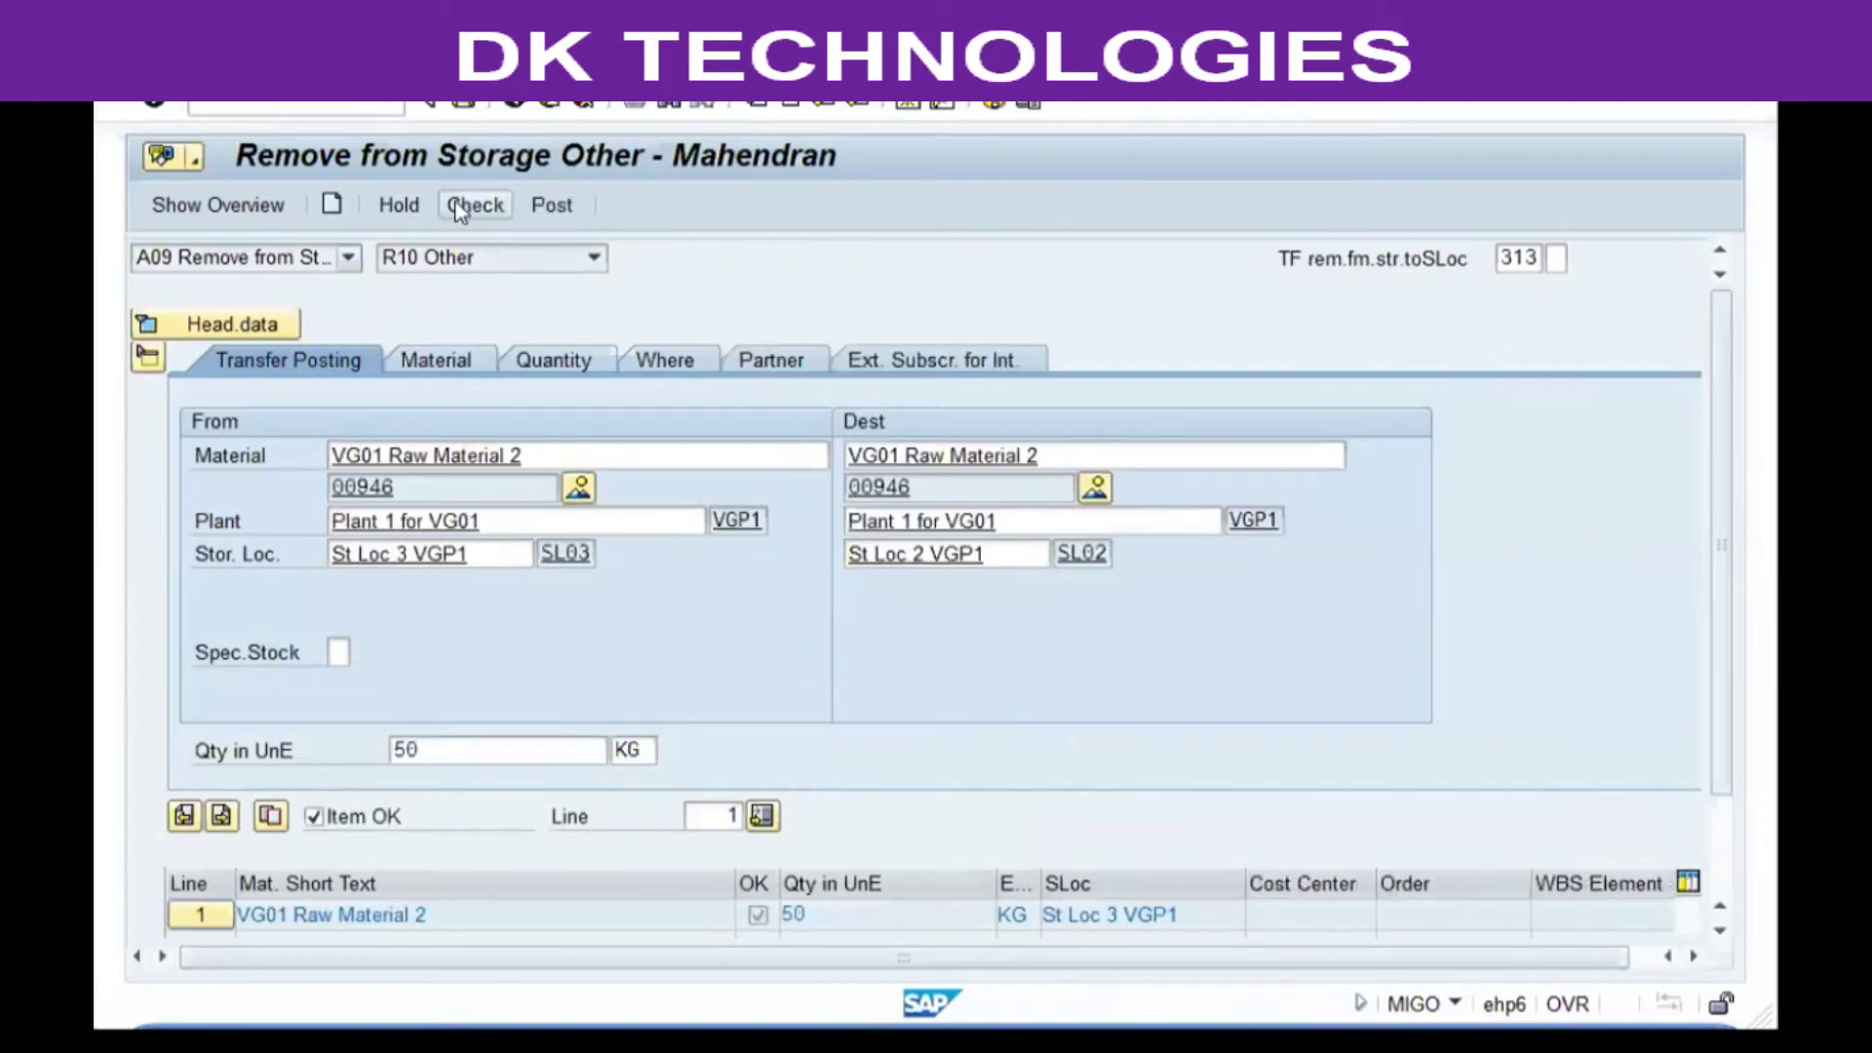
click(564, 207)
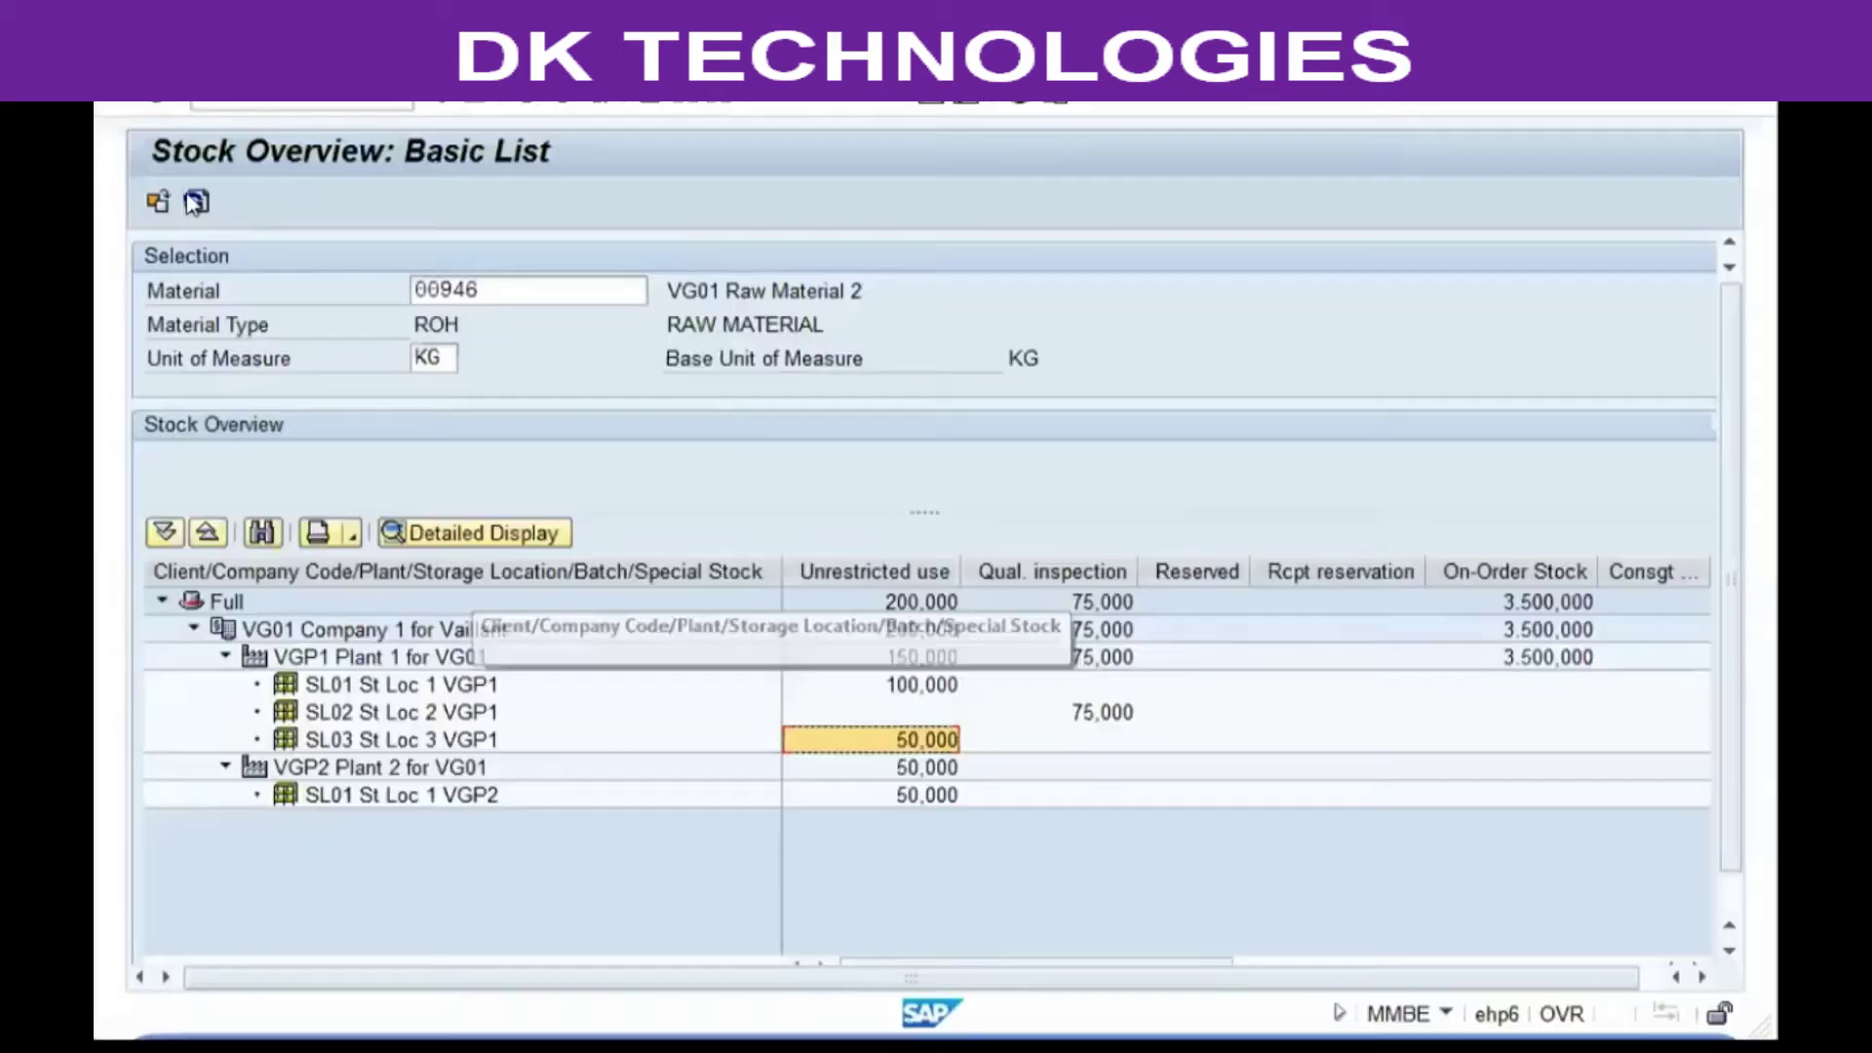
Refresh the stock overview and examine SL02 and SL03's unrestricted stock and the Transfer (SLoc) stock held at SL02
click(196, 201)
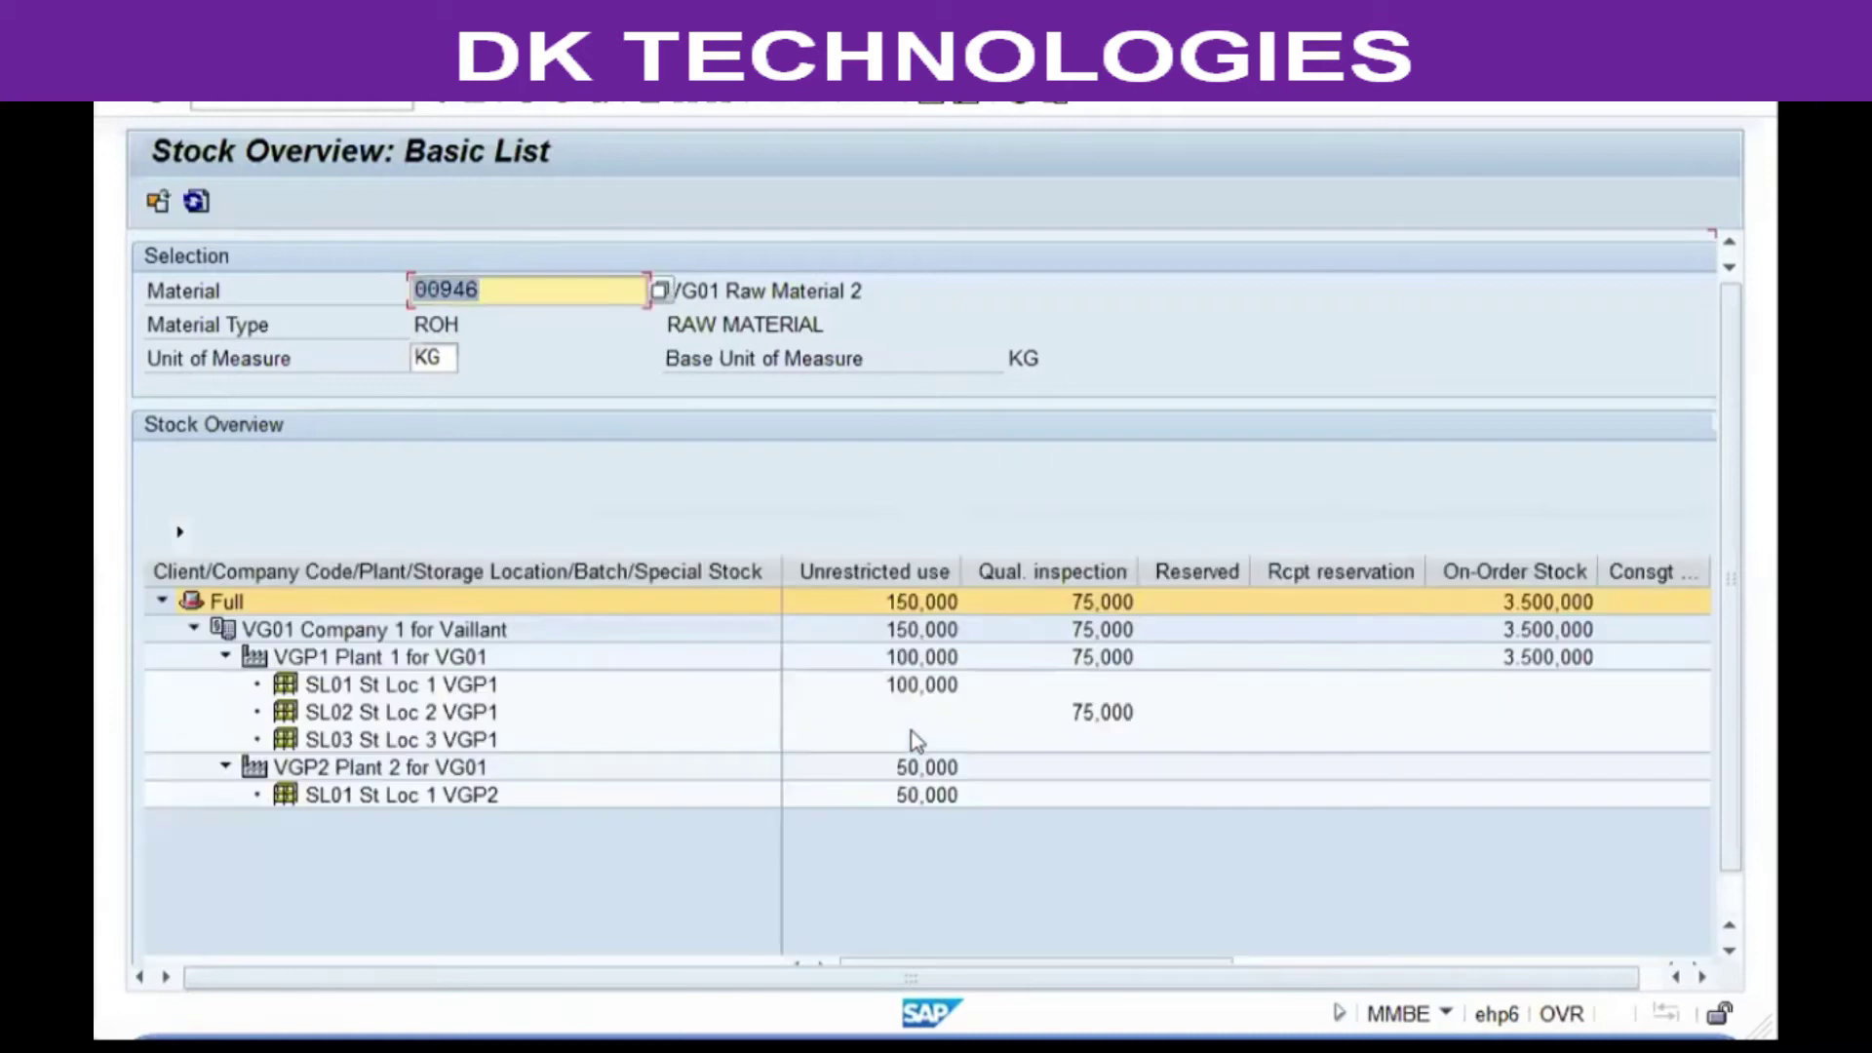
click(917, 742)
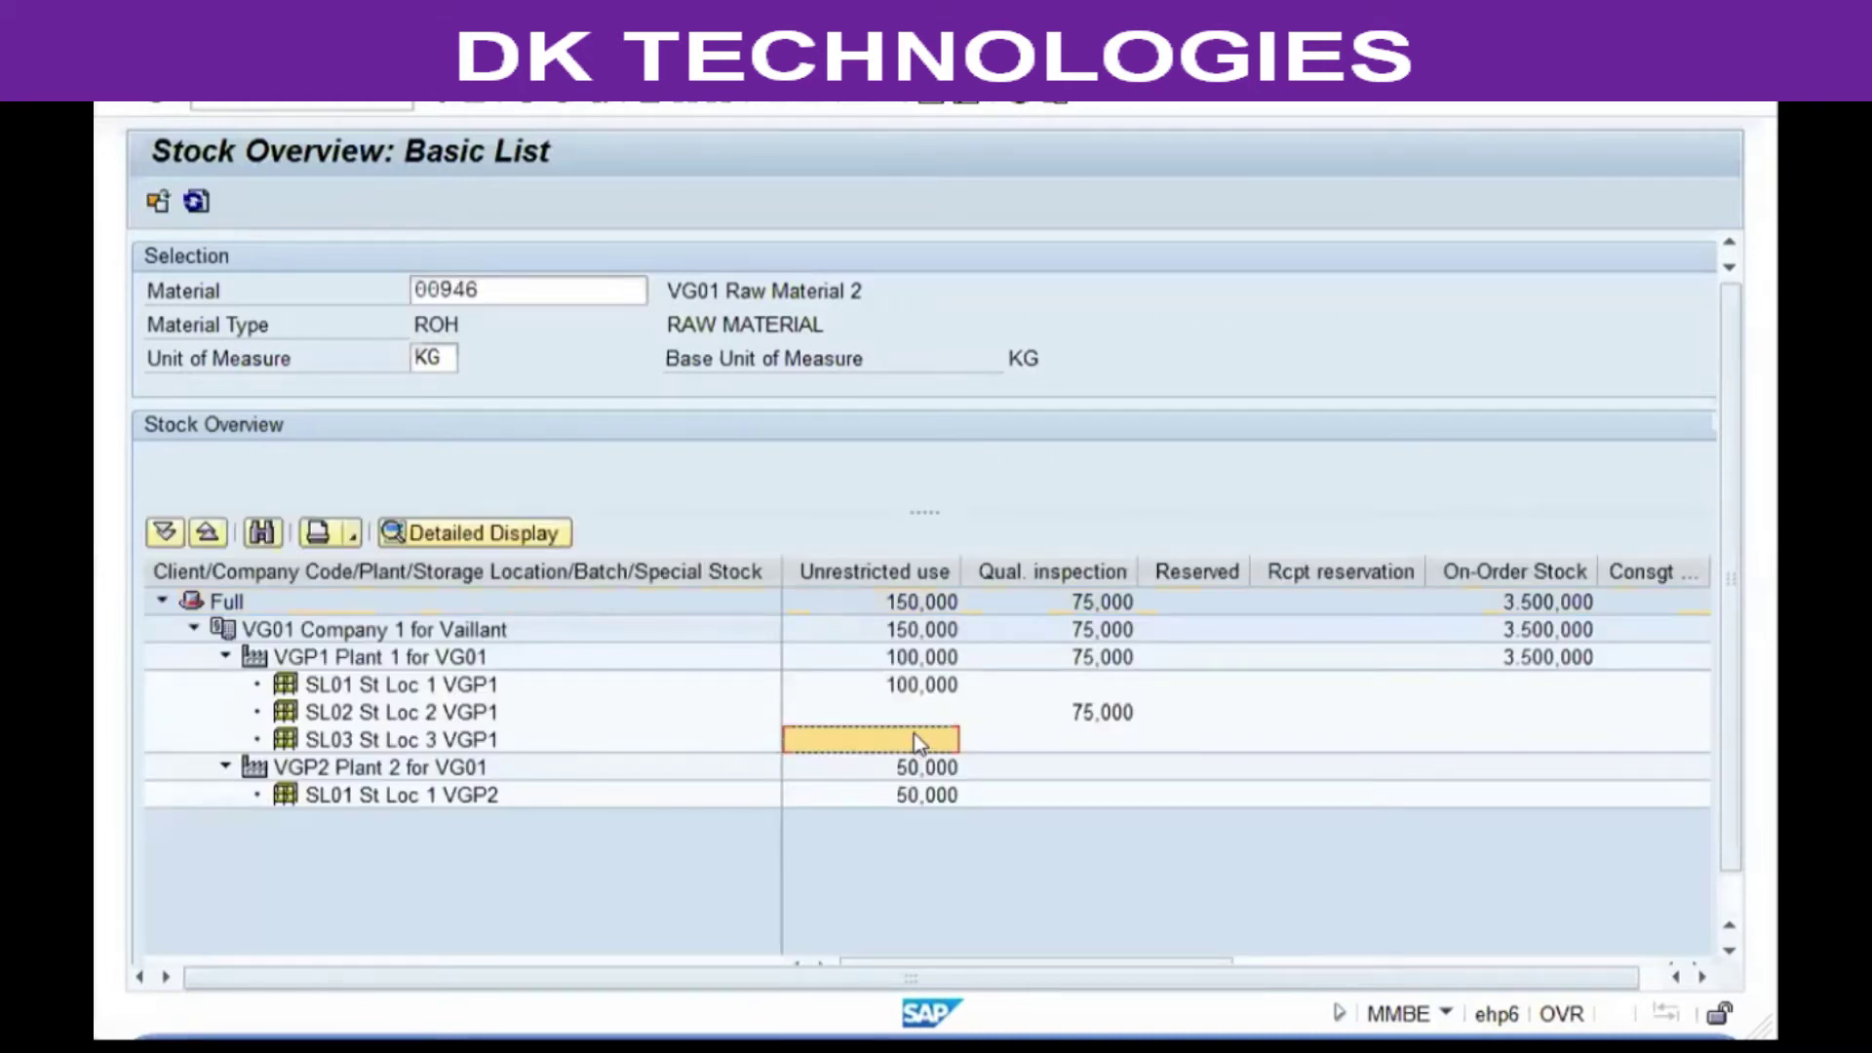
click(934, 712)
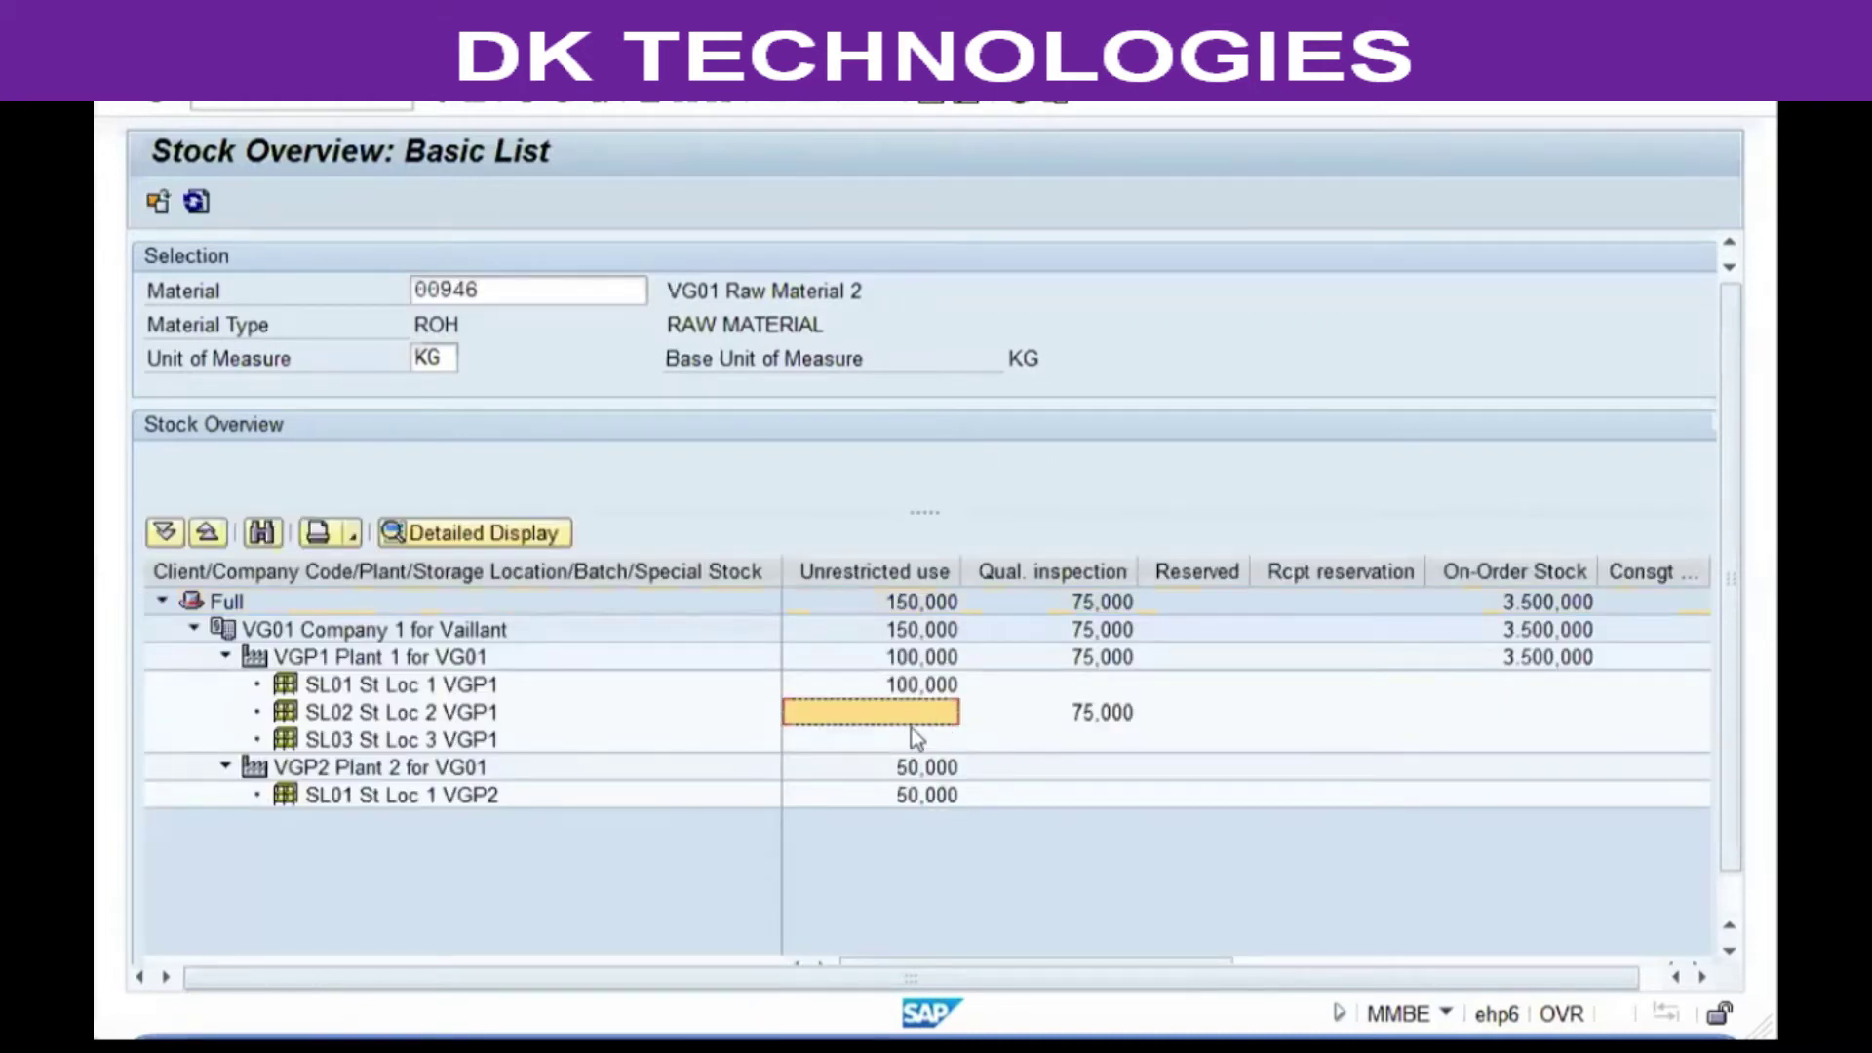
click(286, 717)
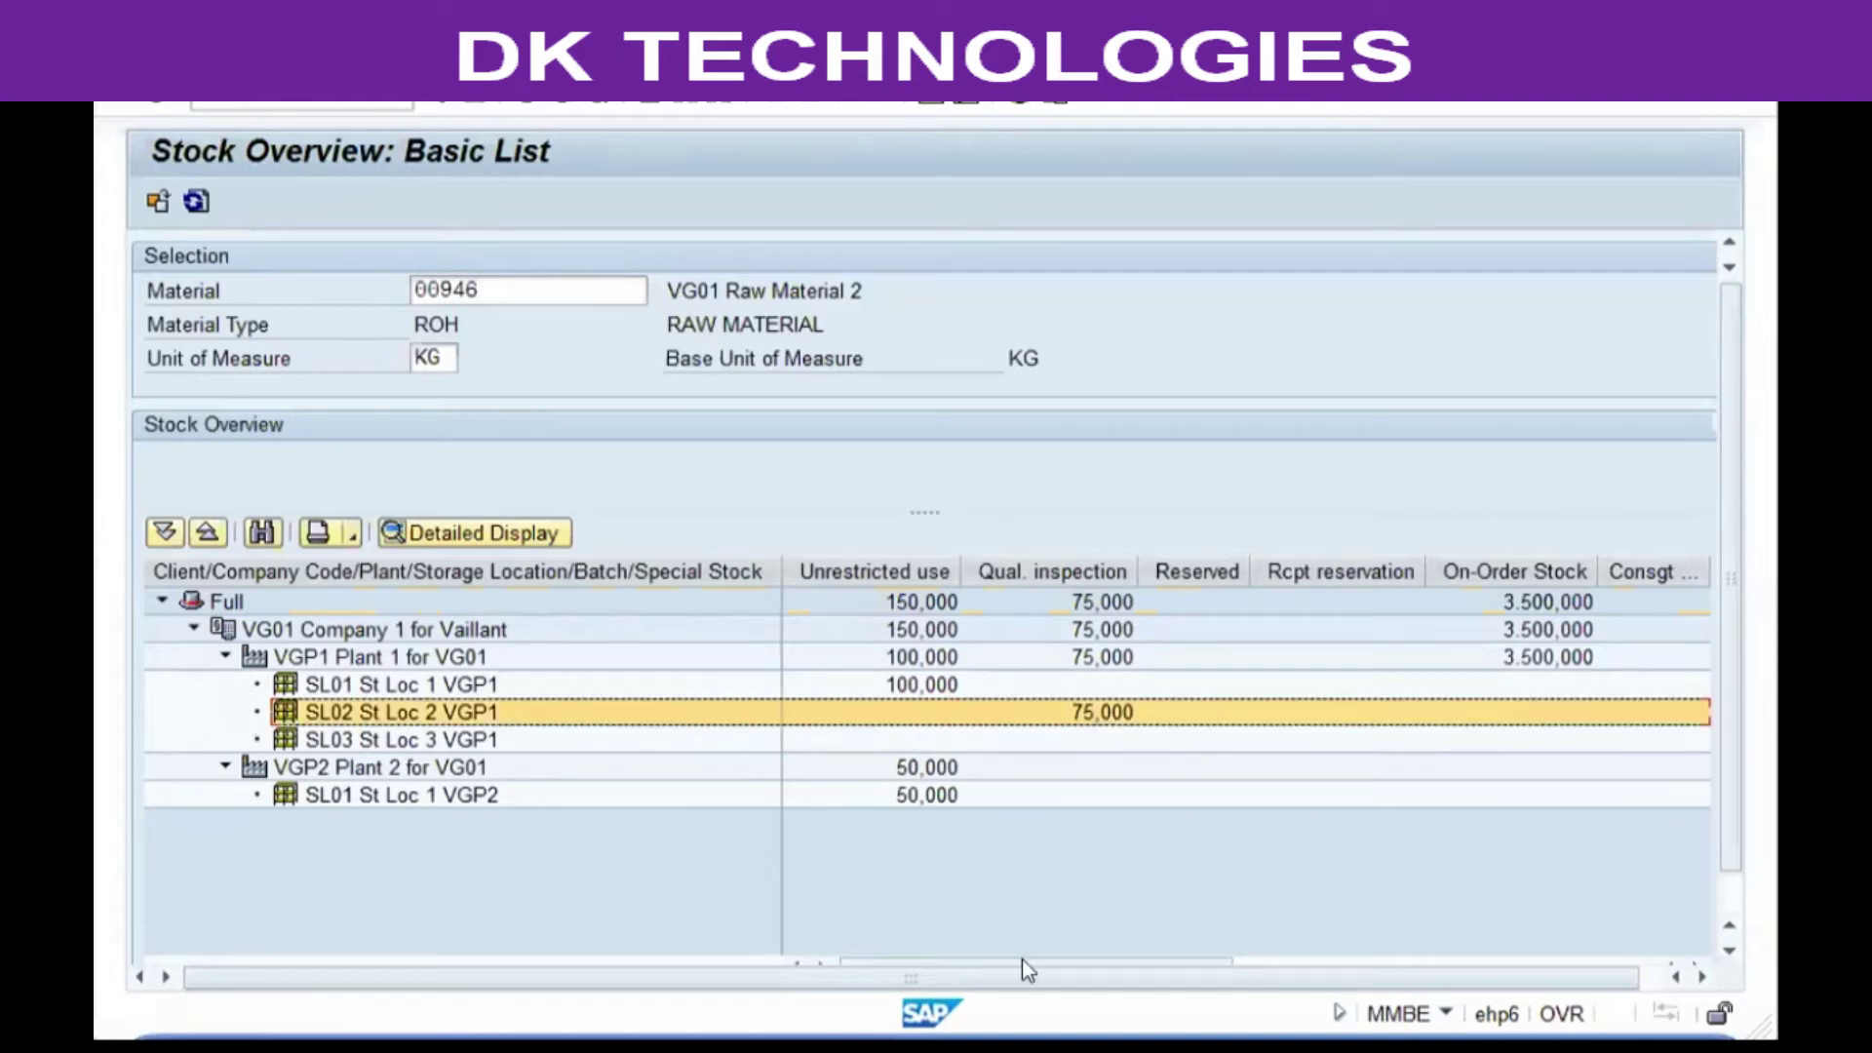
drag(1022, 958, 1525, 928)
click(1312, 572)
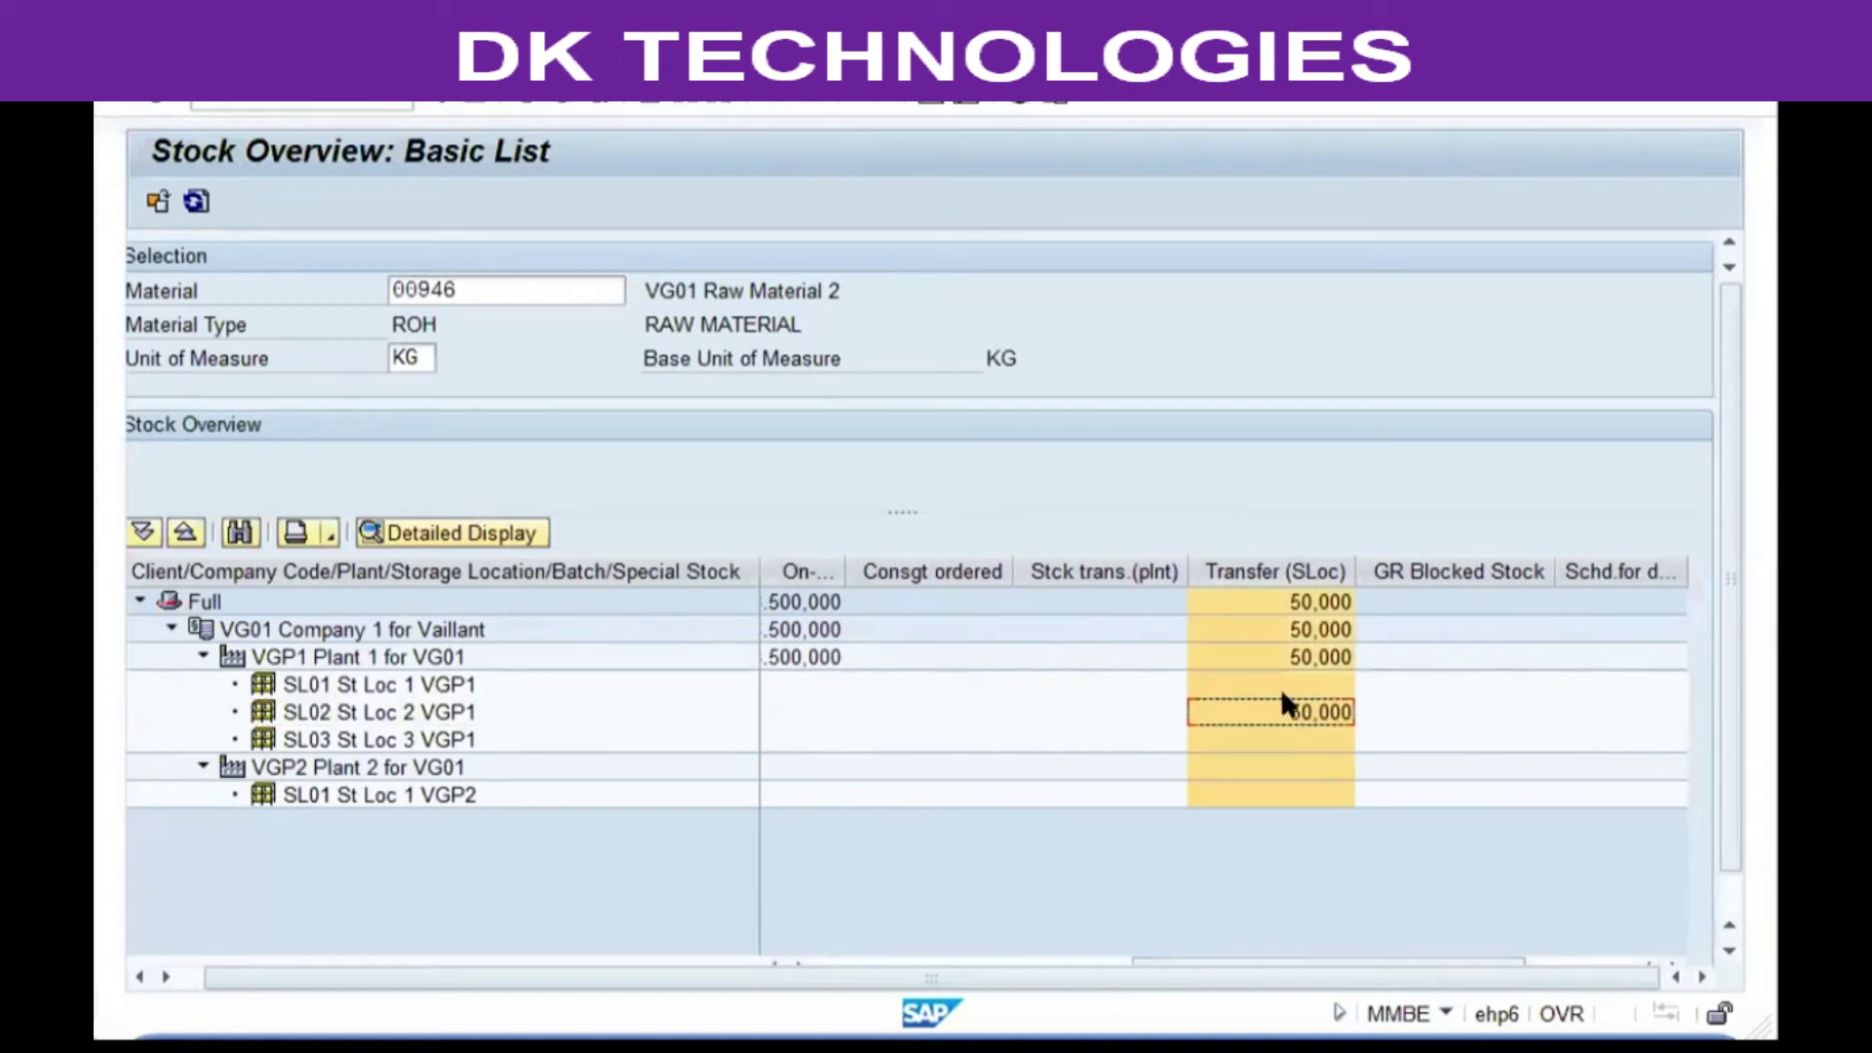
click(253, 717)
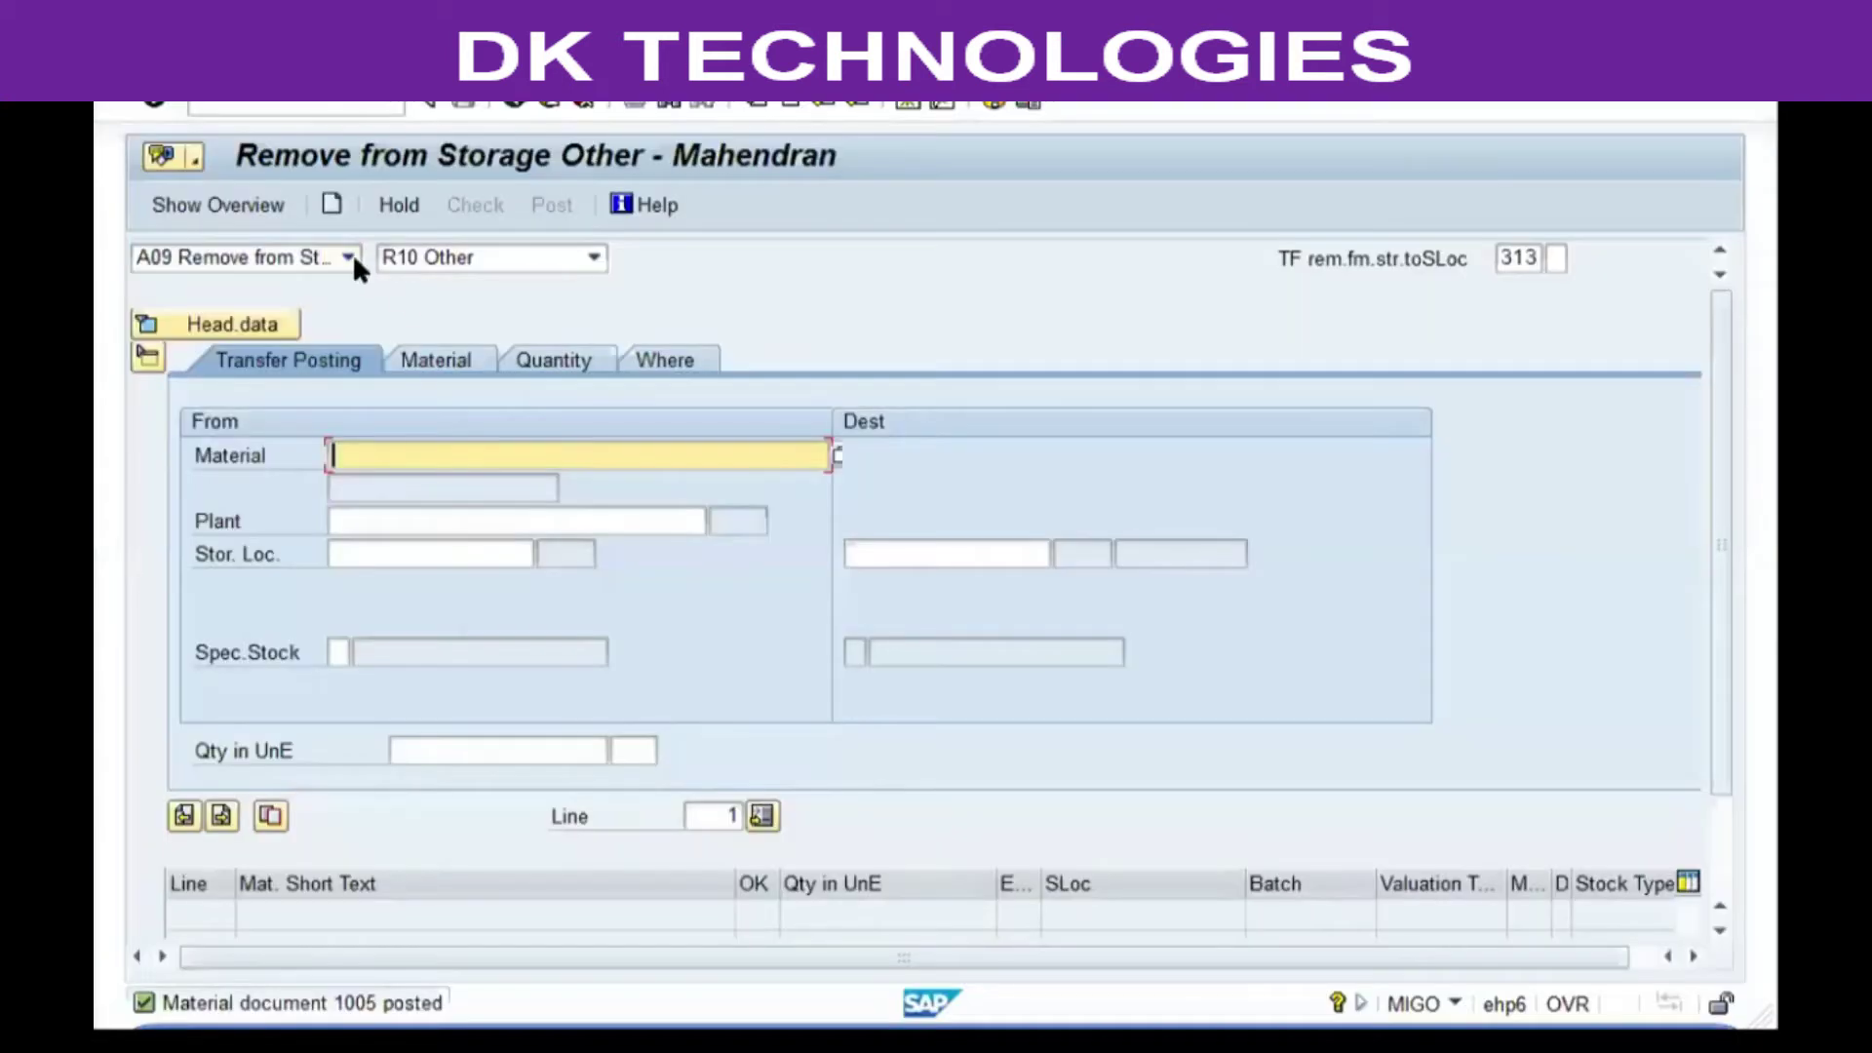
Return to MIGO and load material document 1005 for a Place in Storage posting
click(347, 258)
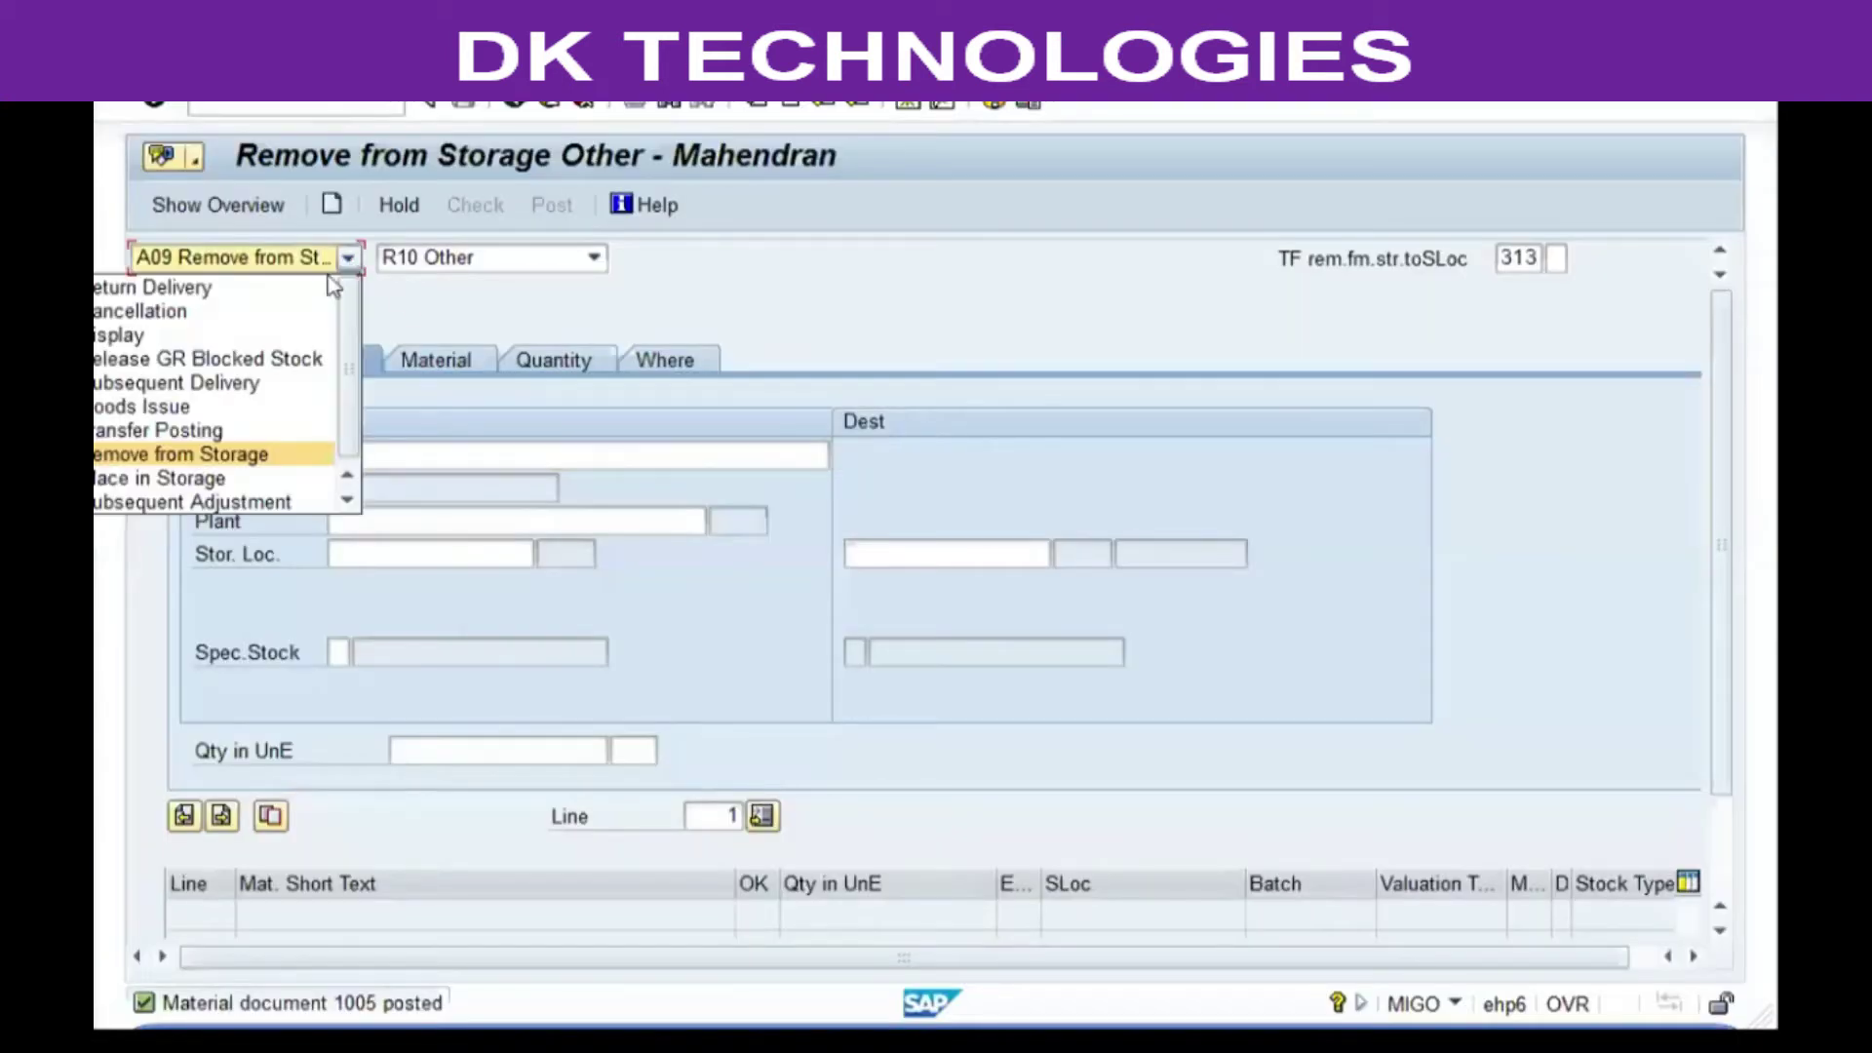
click(165, 478)
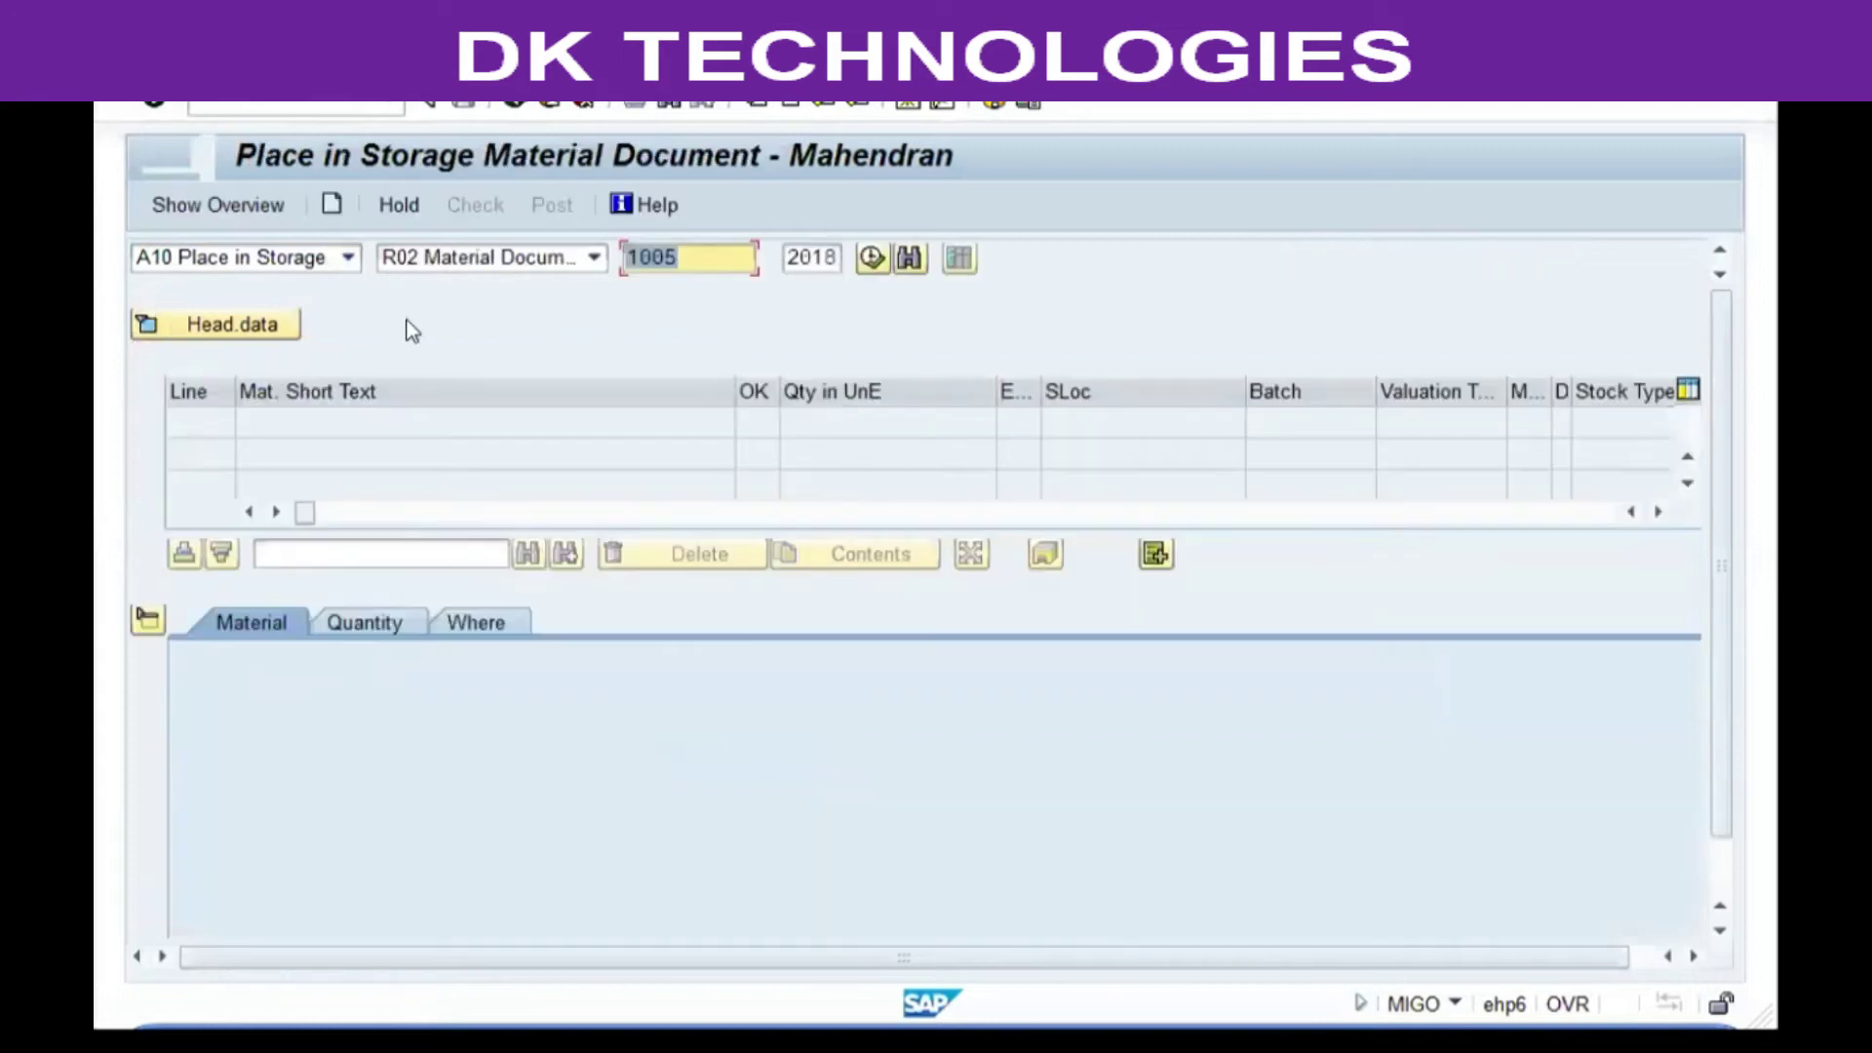
click(667, 257)
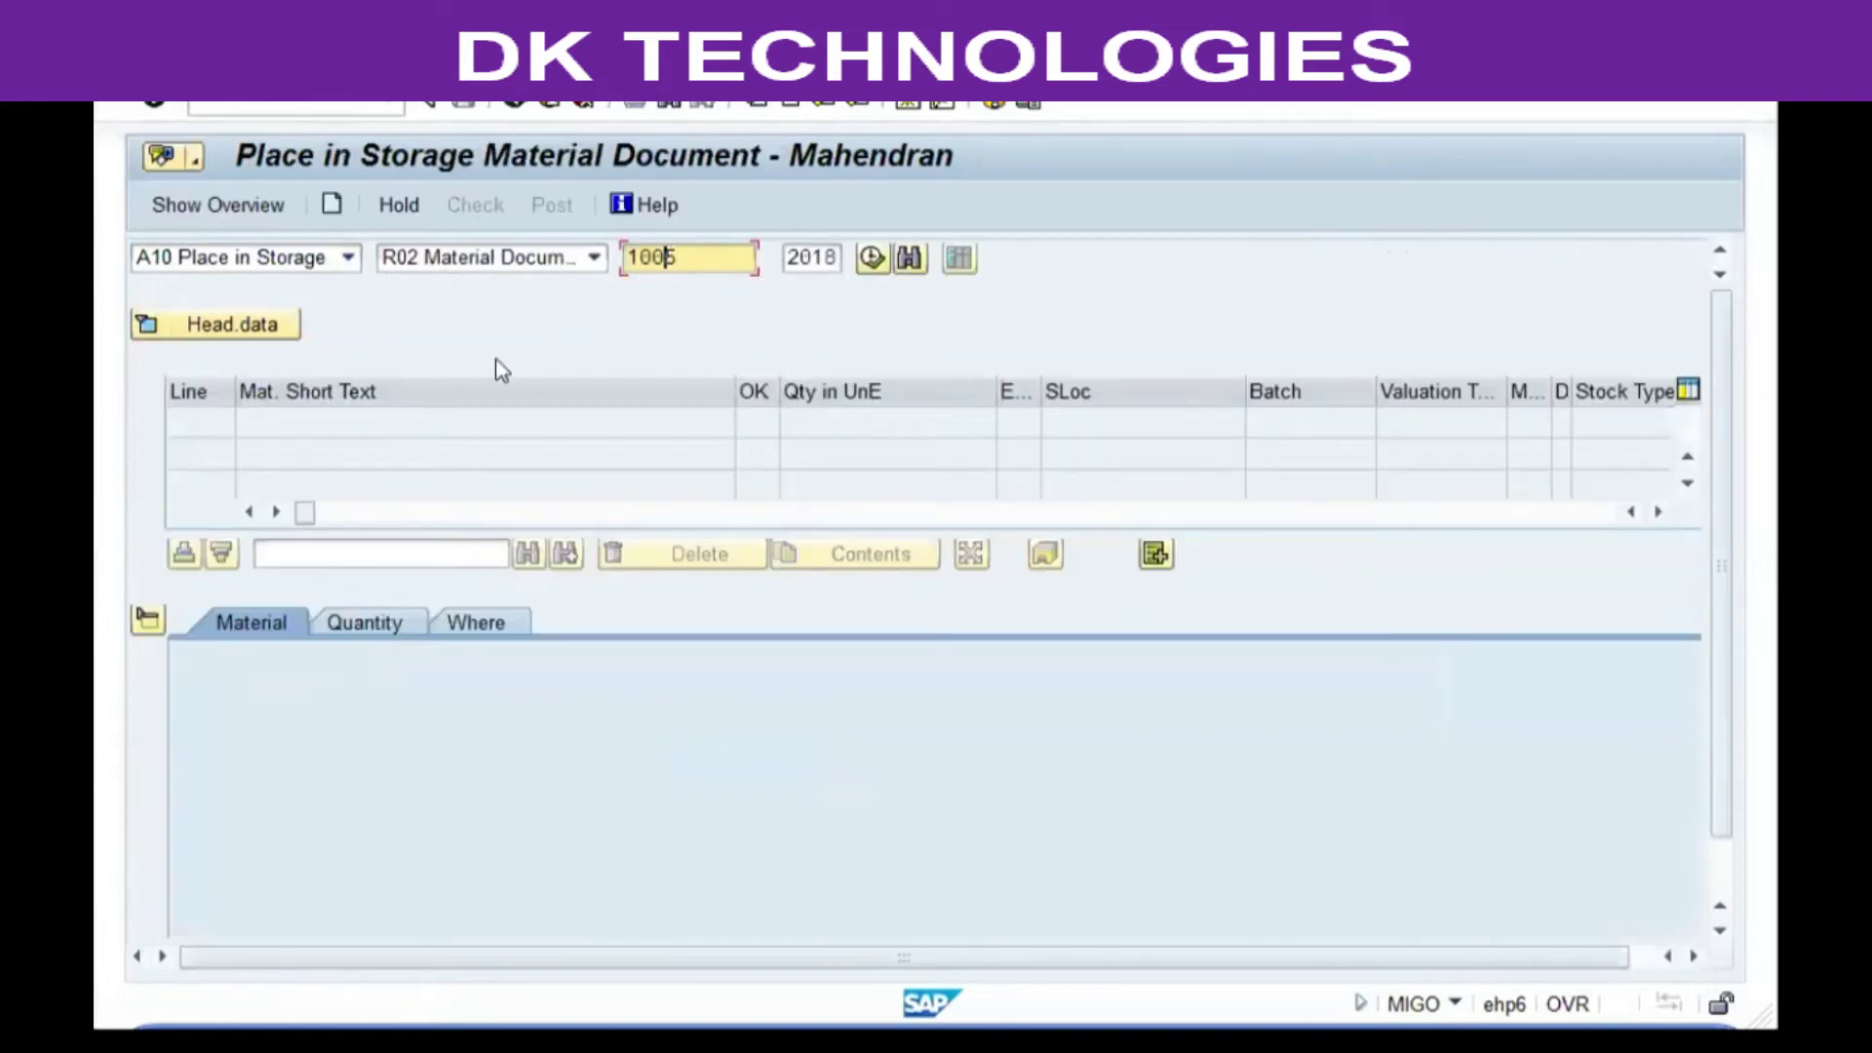
key(Return)
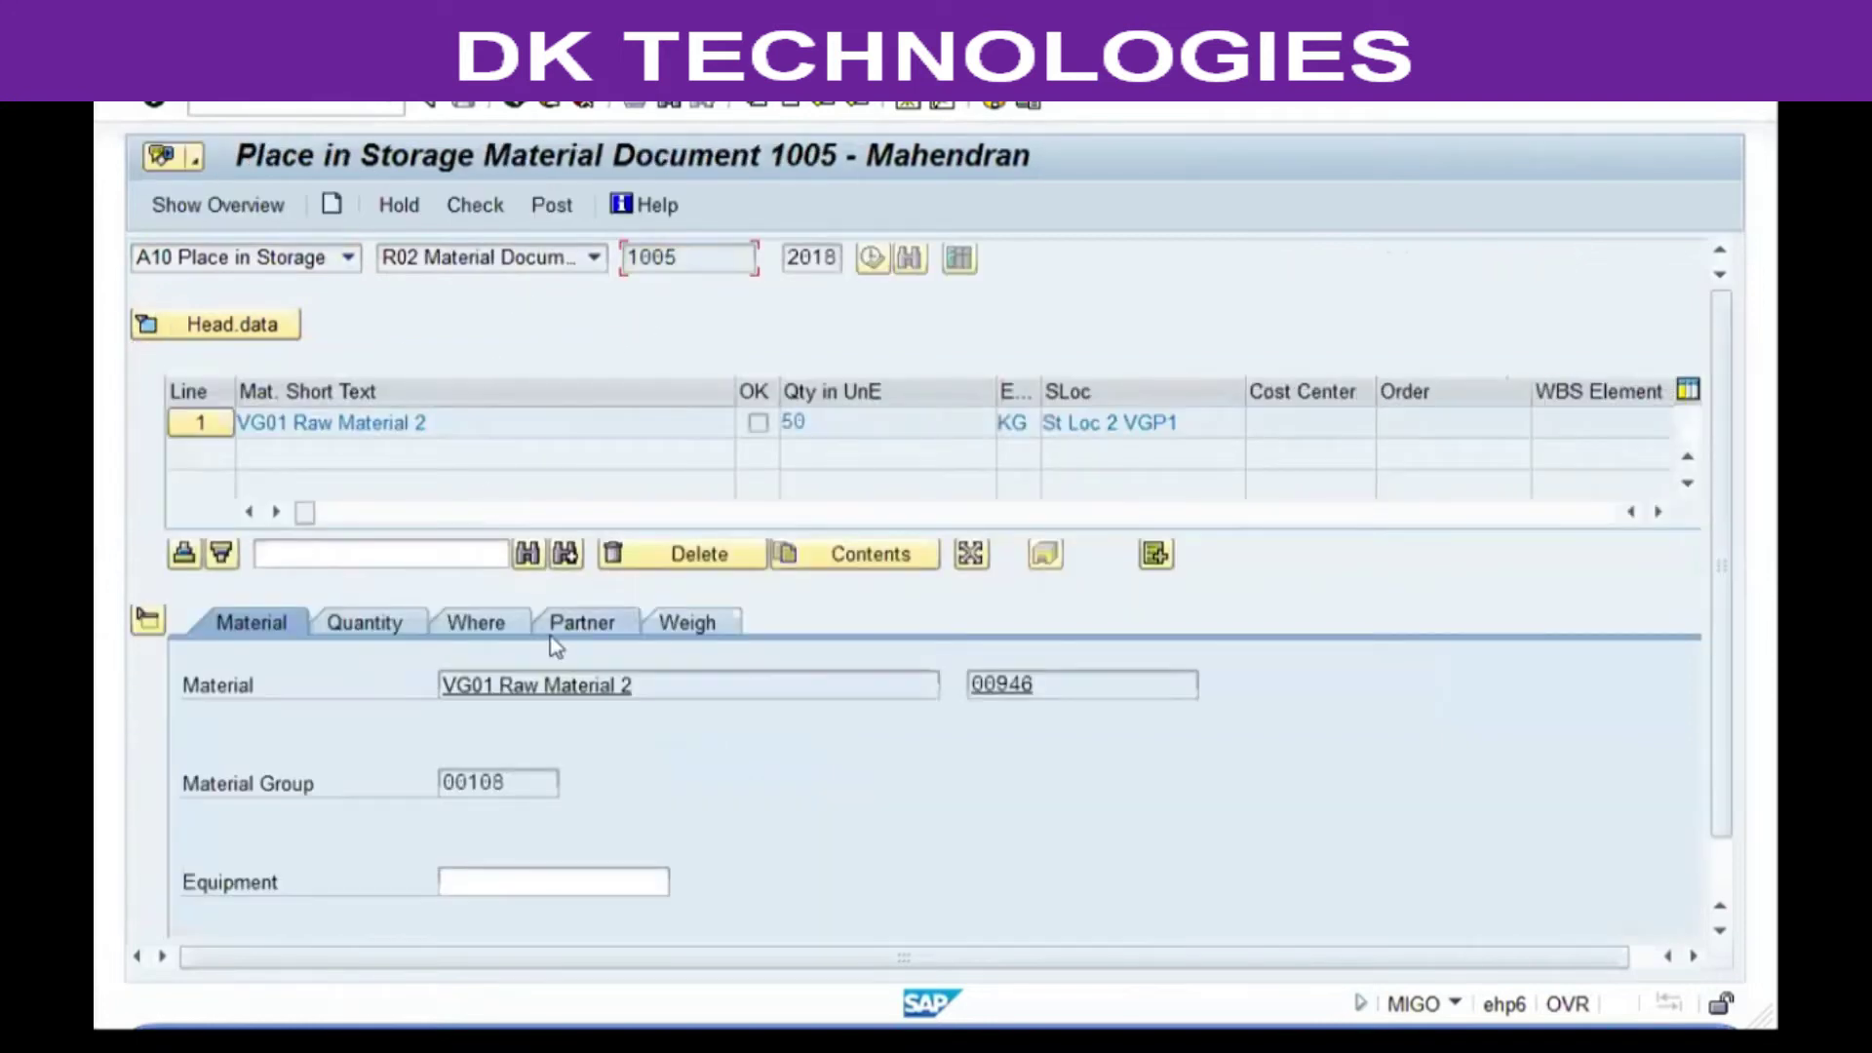
Review the item's movement type and destination details, mark it OK, and check and post the placement in storage
click(456, 619)
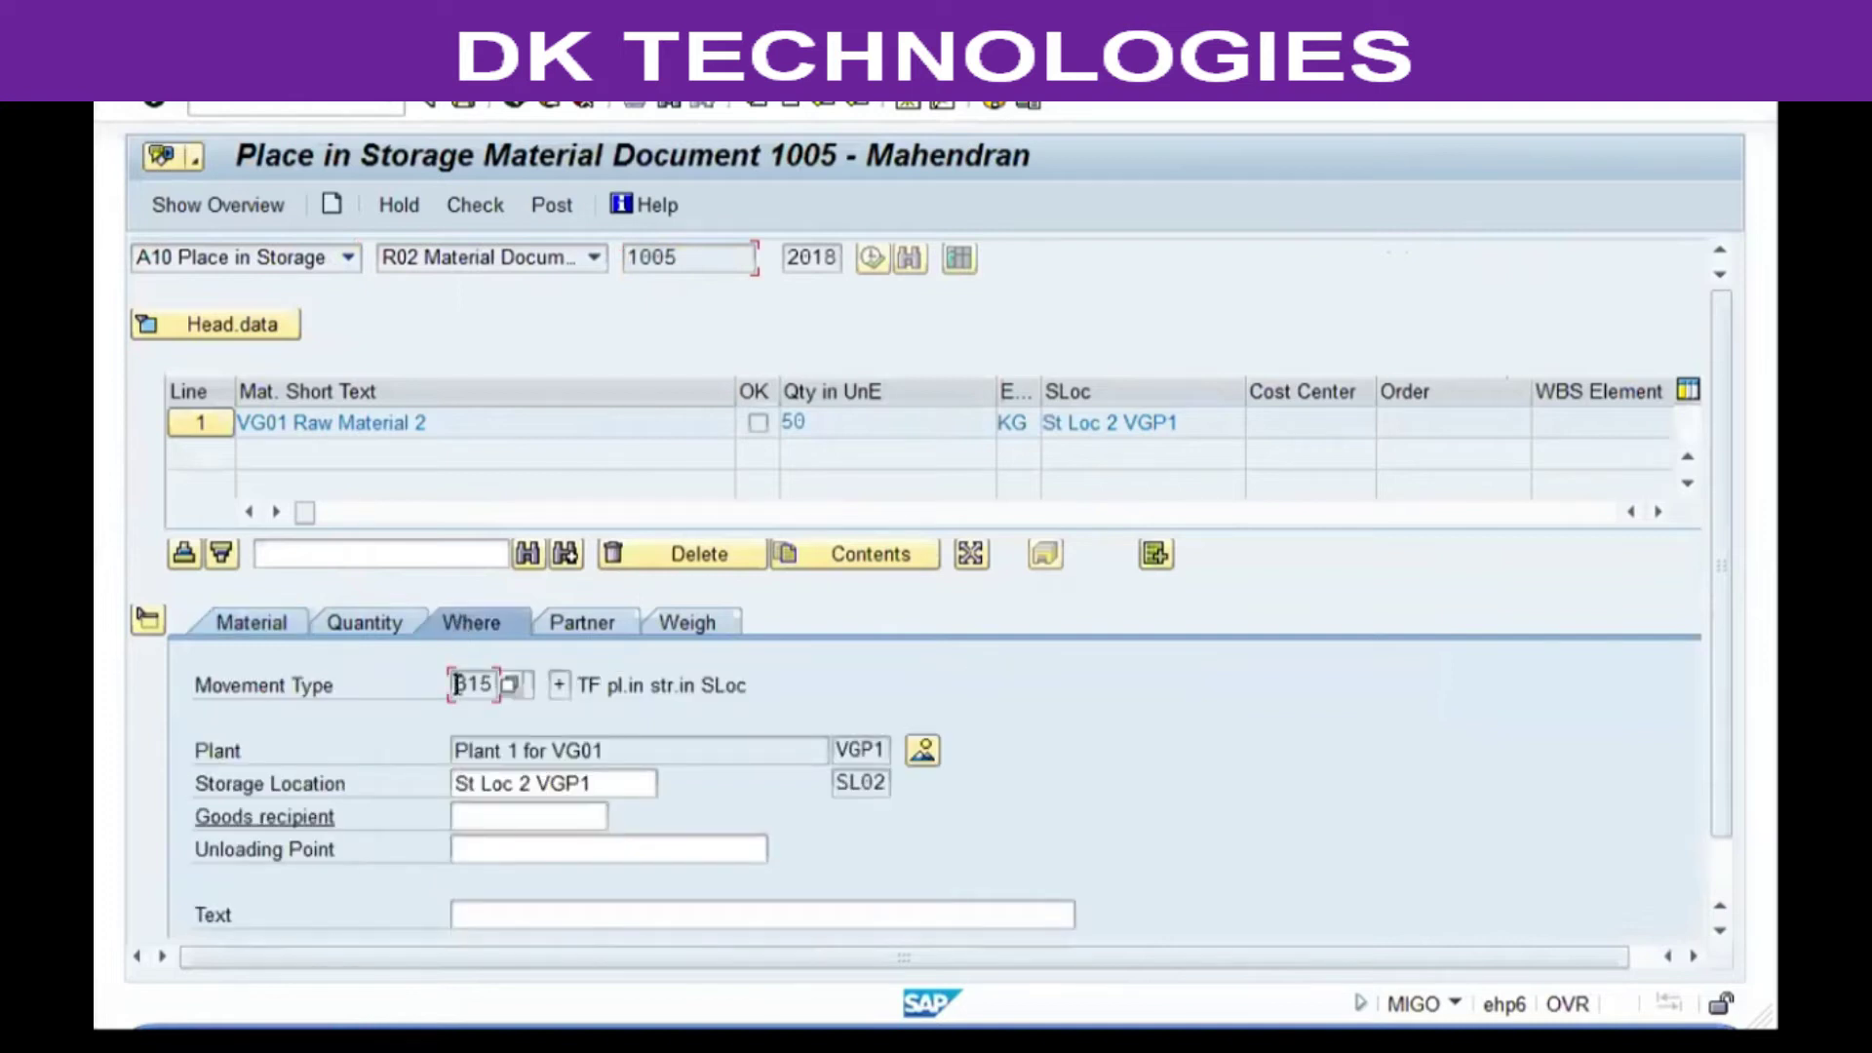
click(353, 629)
click(441, 624)
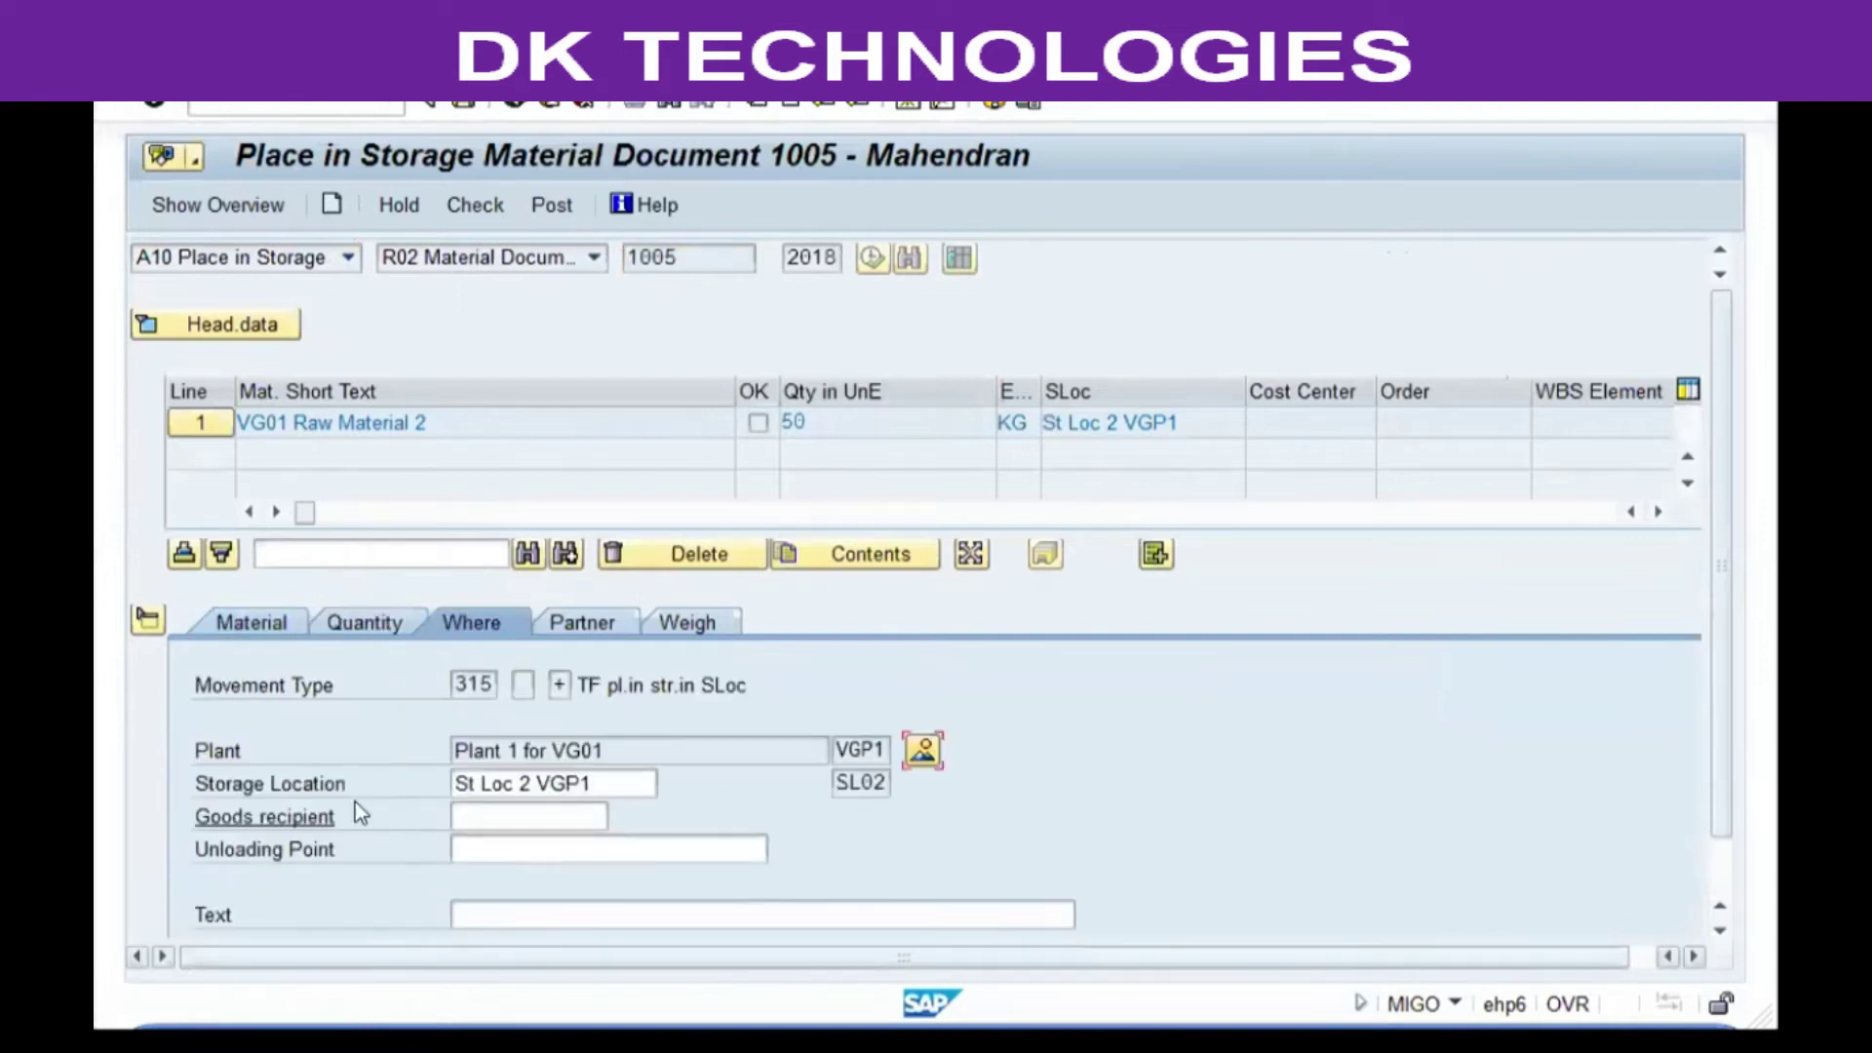
scroll(292, 882, down, 1)
click(271, 914)
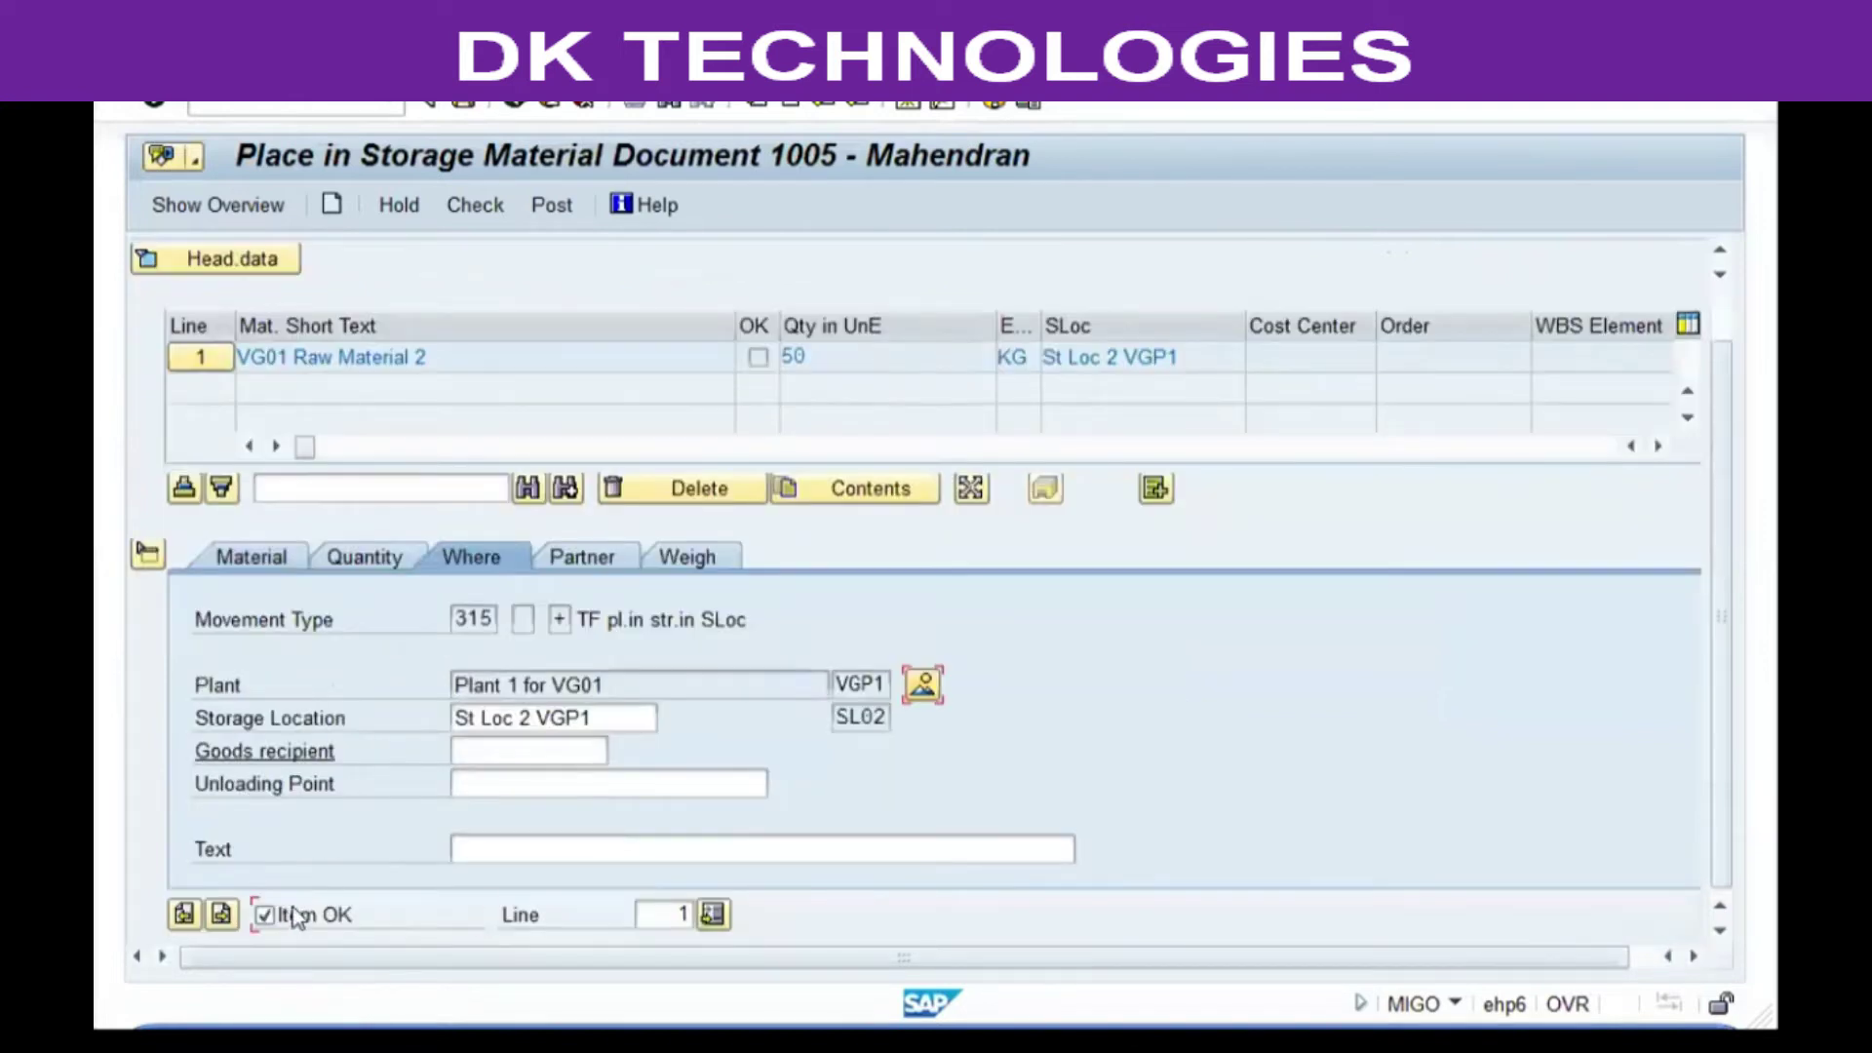
click(470, 203)
click(552, 204)
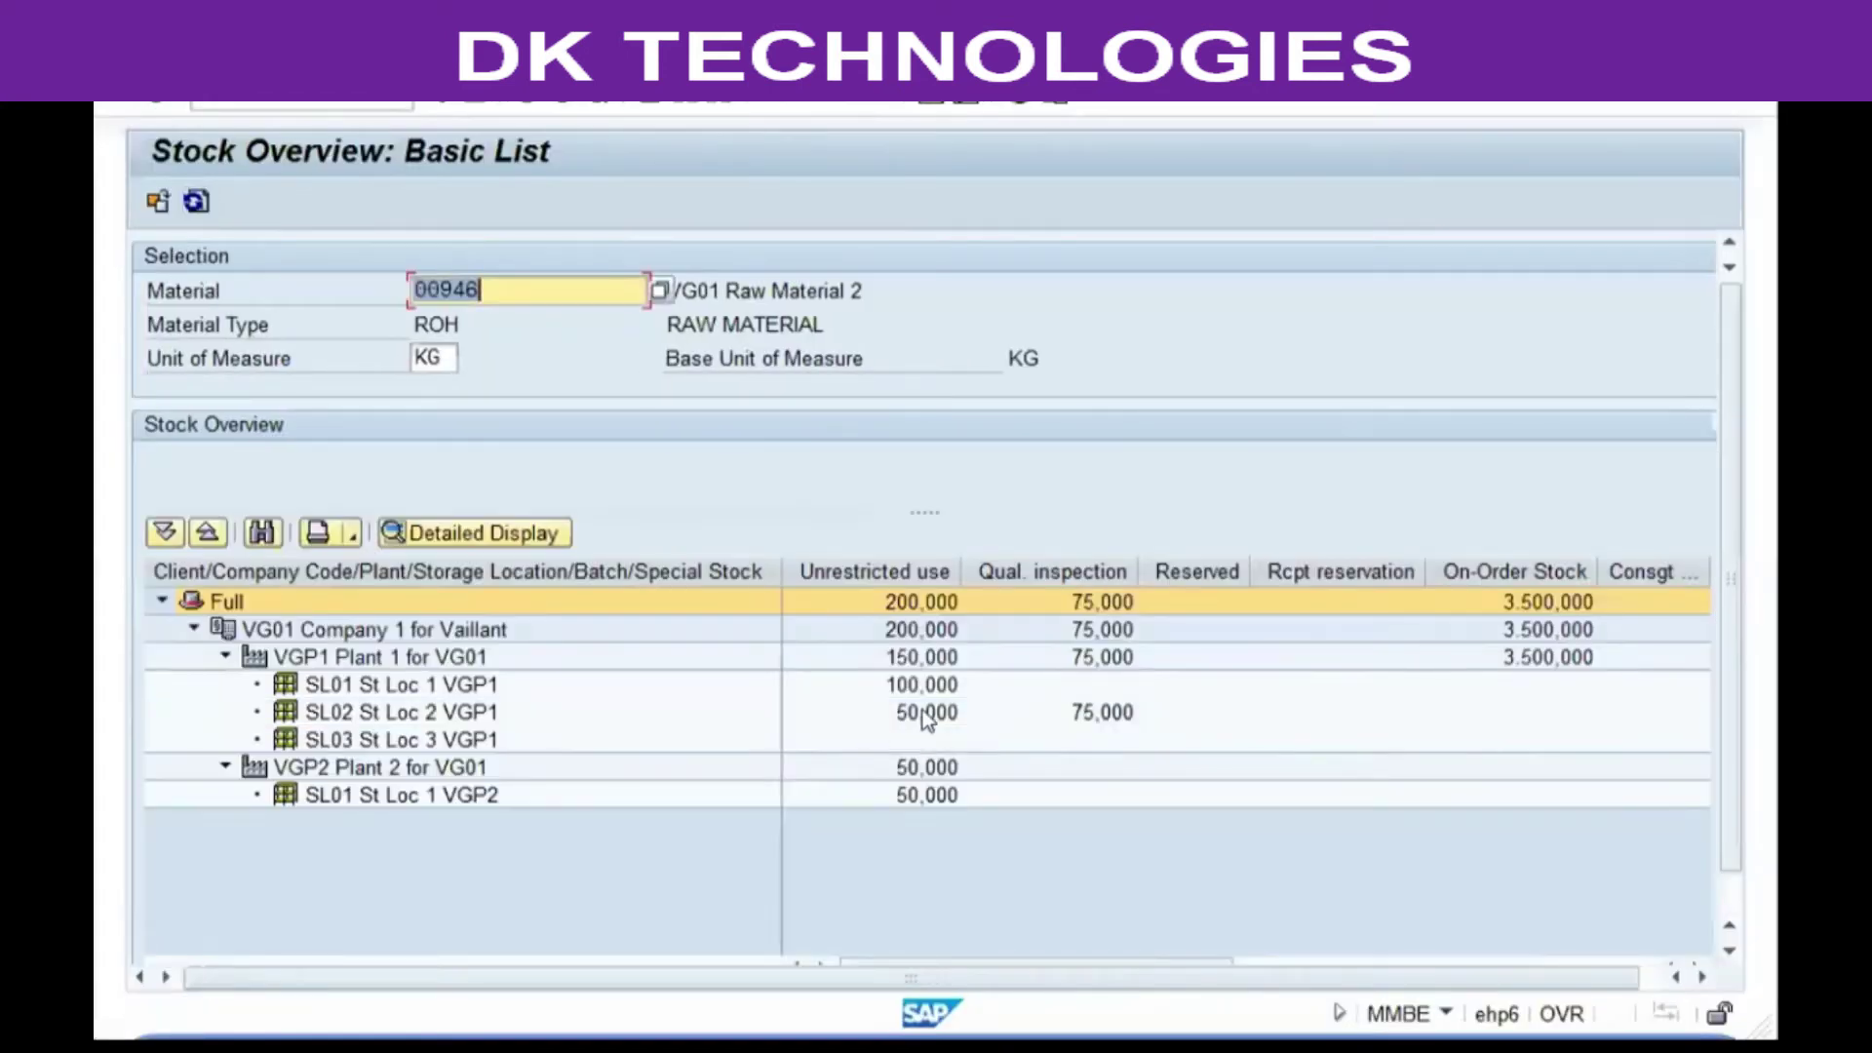
Examine SL02's unrestricted stock and the overall stock of material 946 in the stock overview
click(921, 713)
drag(1012, 961, 948, 987)
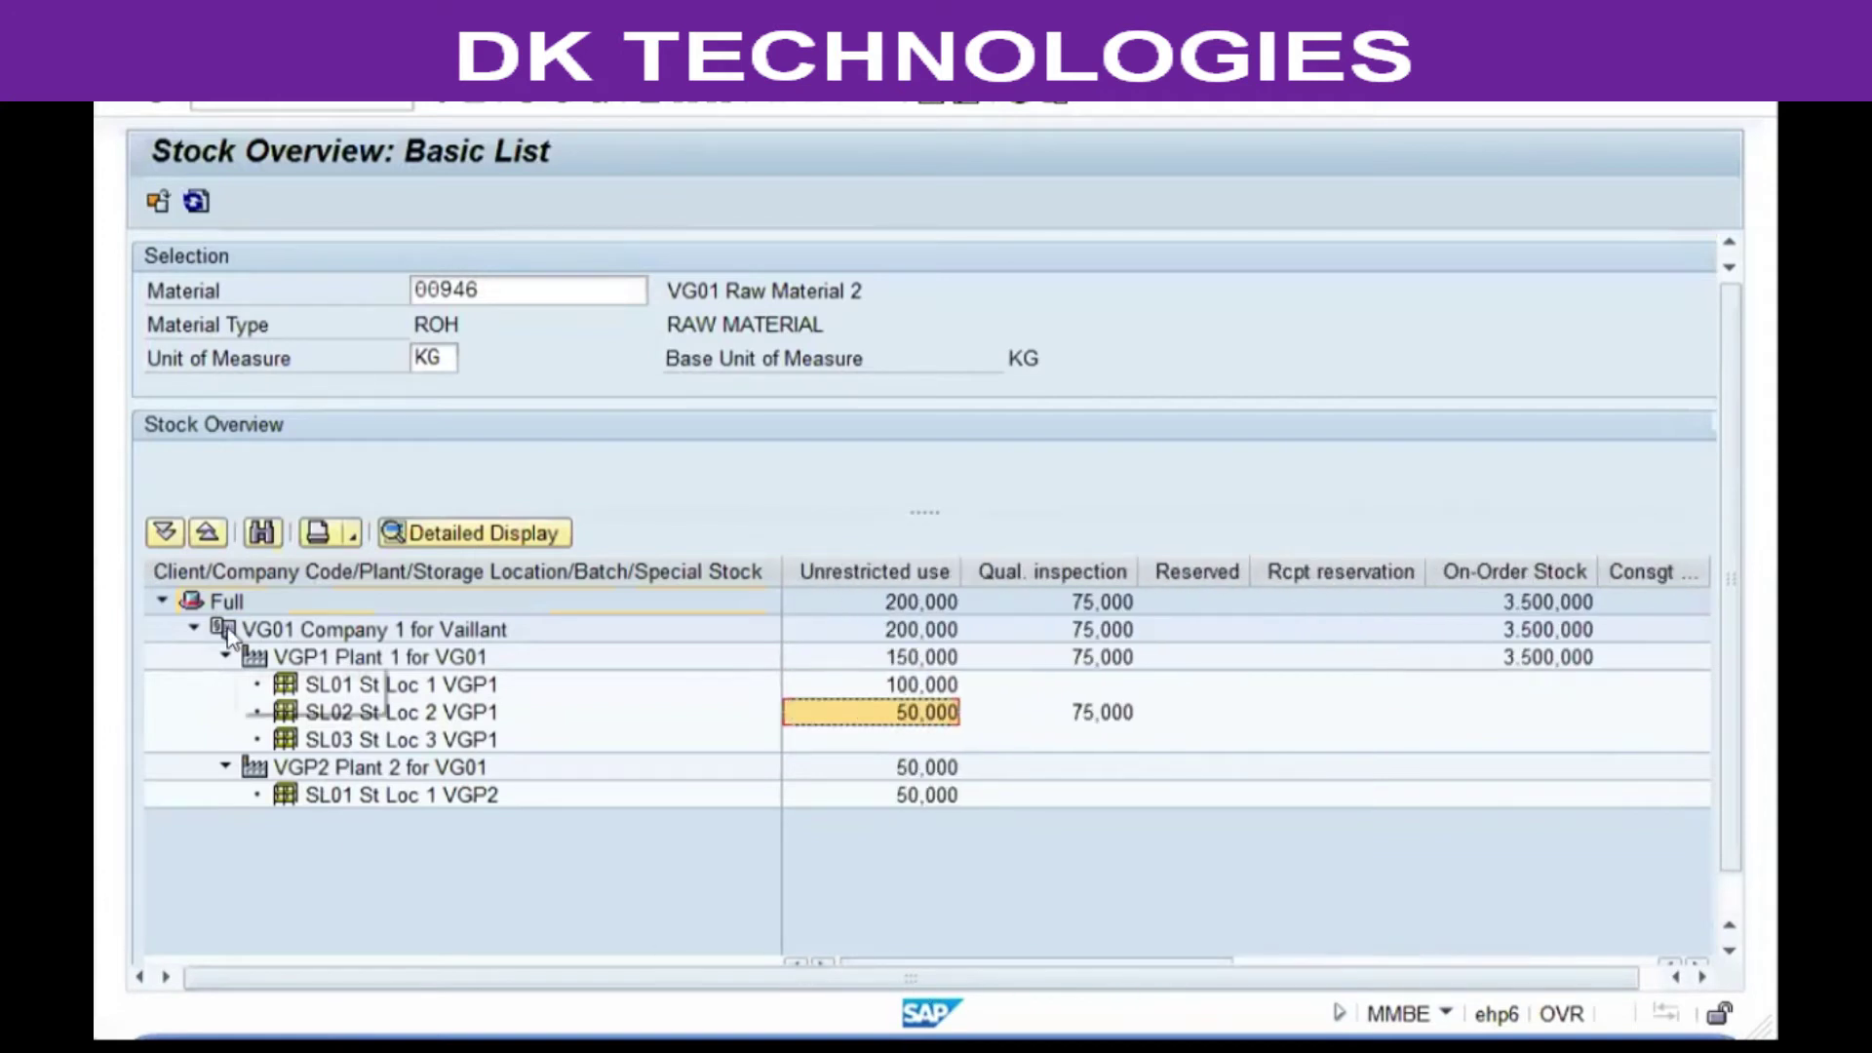
click(179, 600)
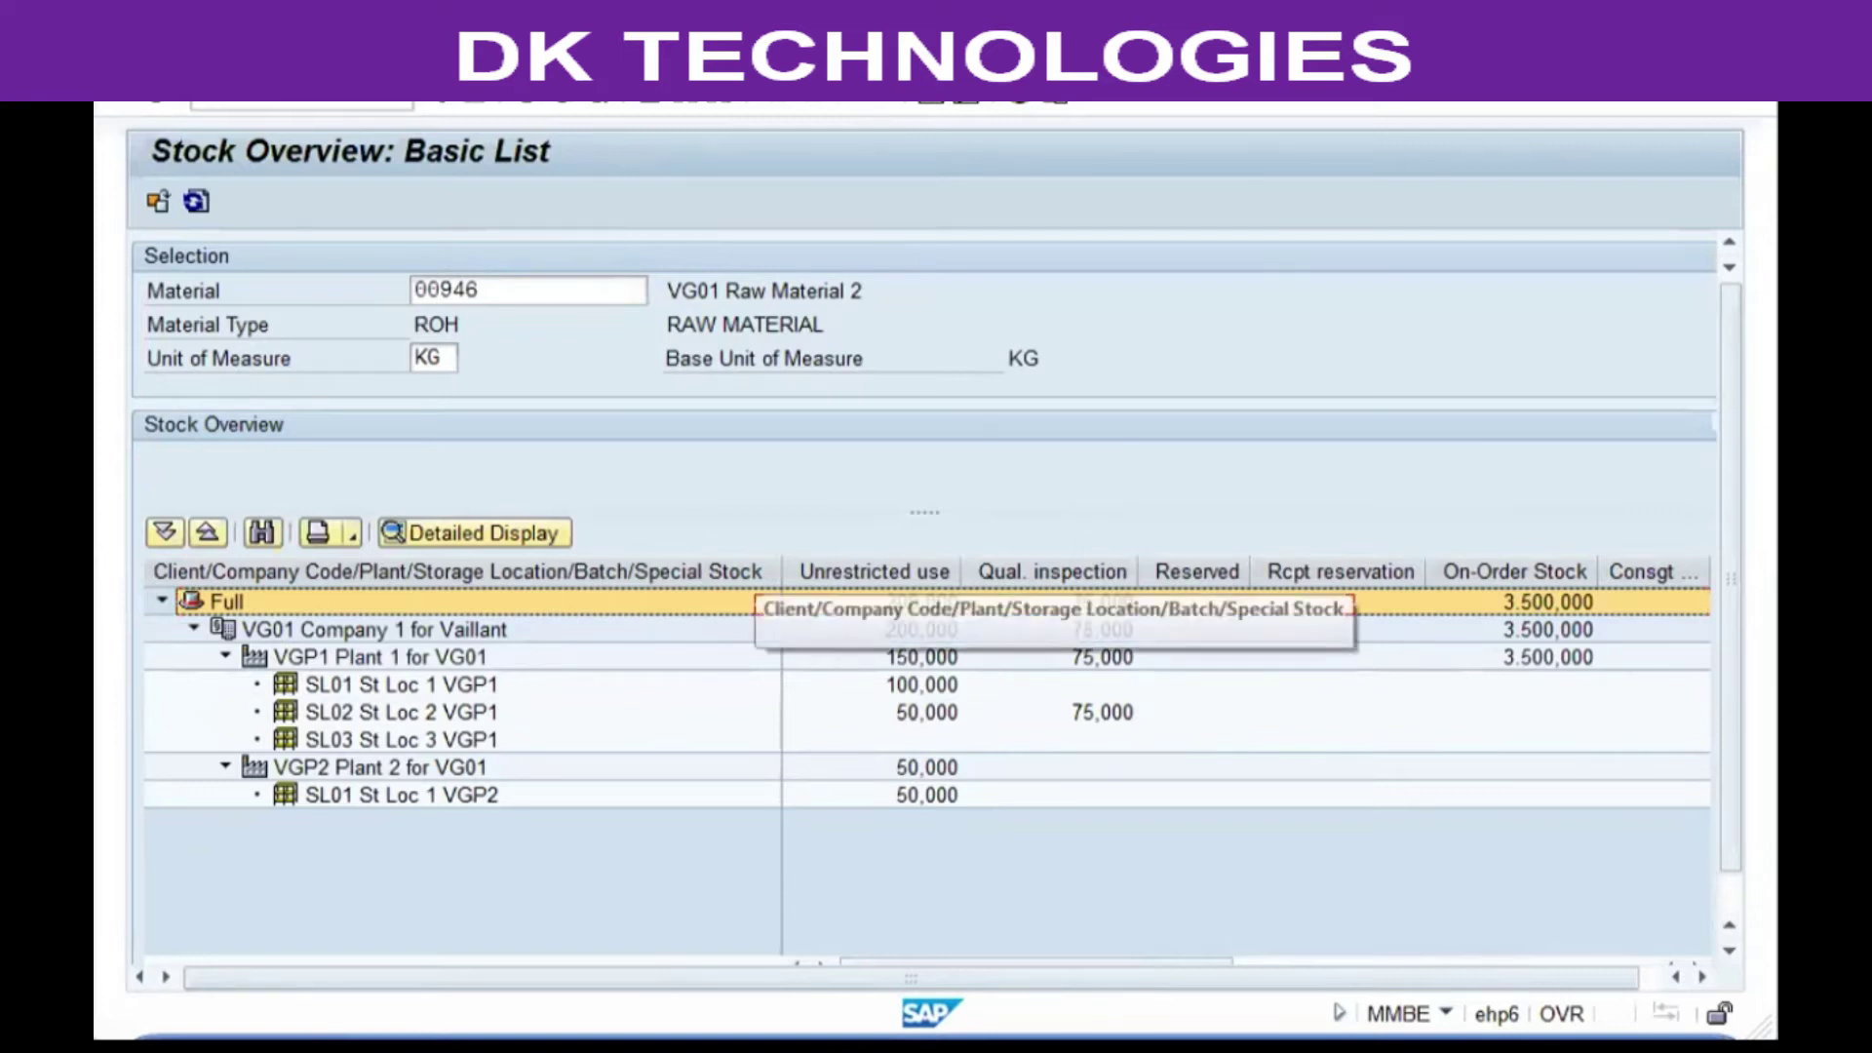
Switch to the Word notes and read the stock types section, highlighting Quality Inspection to Unrestricted stock with movement 321
key(alt+Tab)
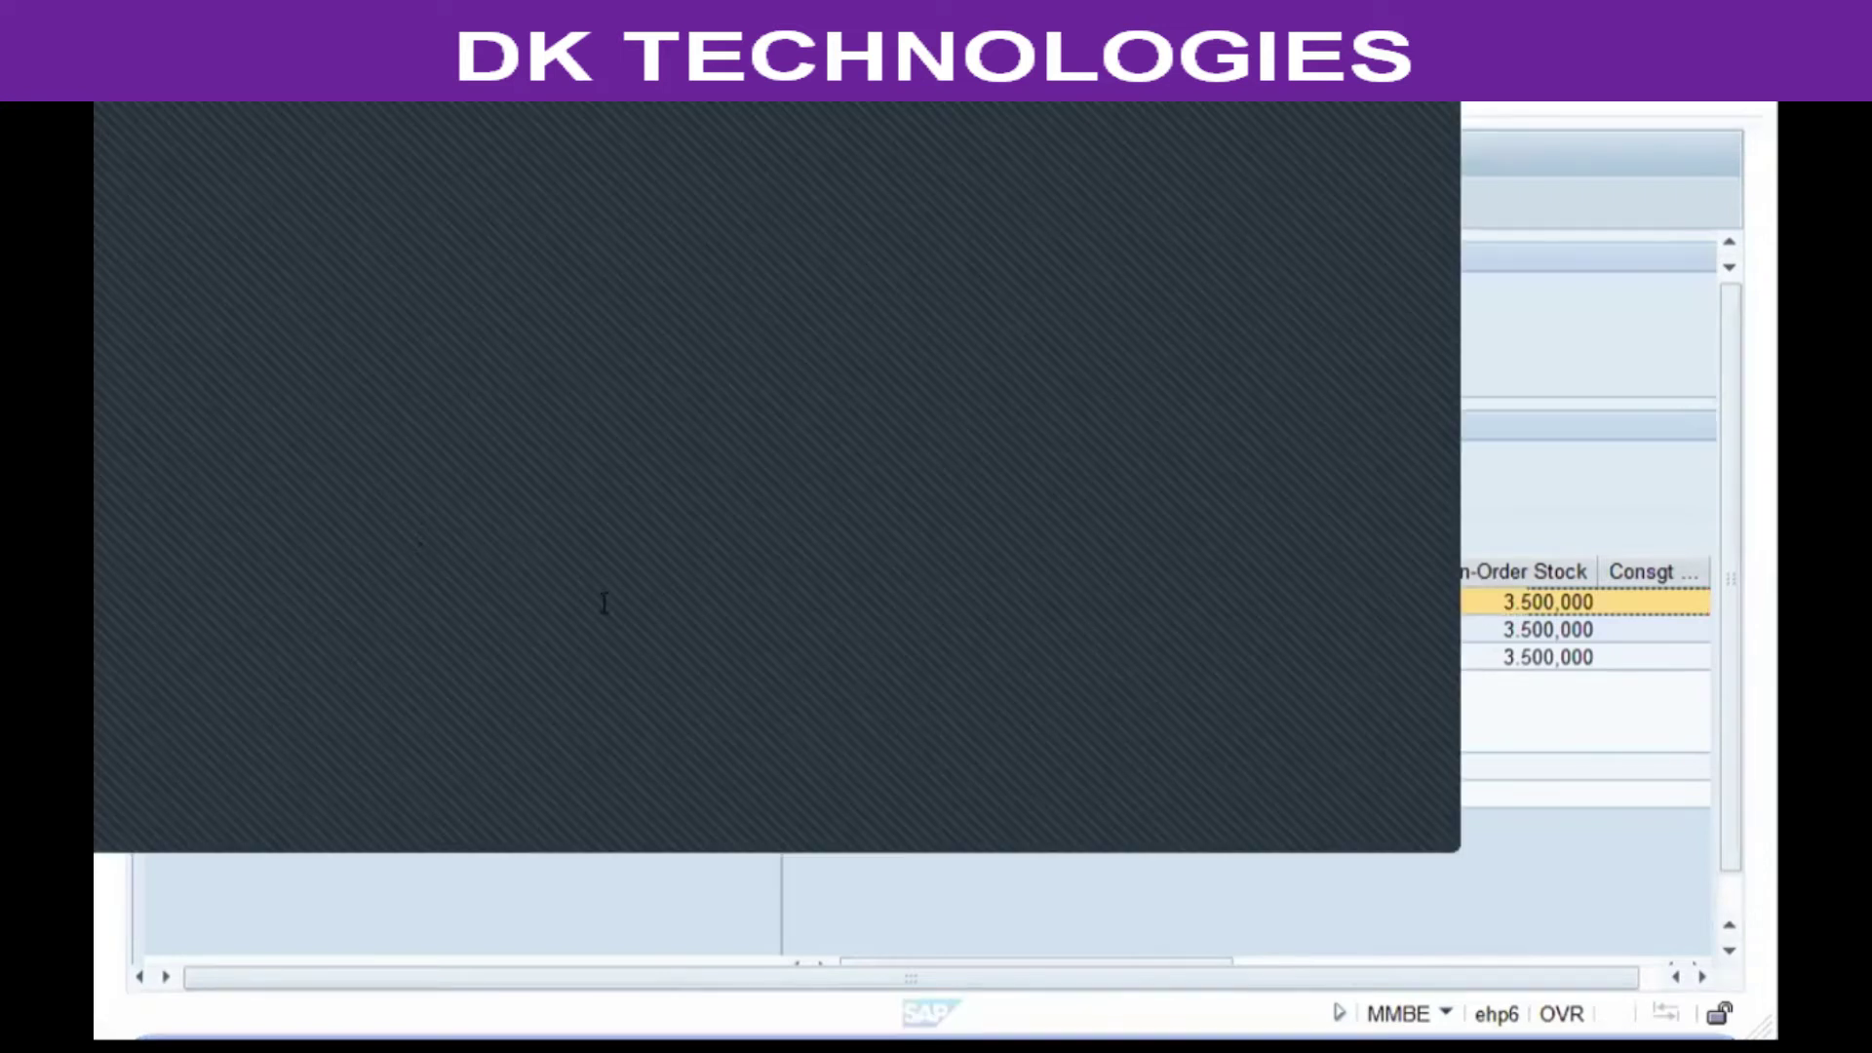
scroll(336, 725, down, 3)
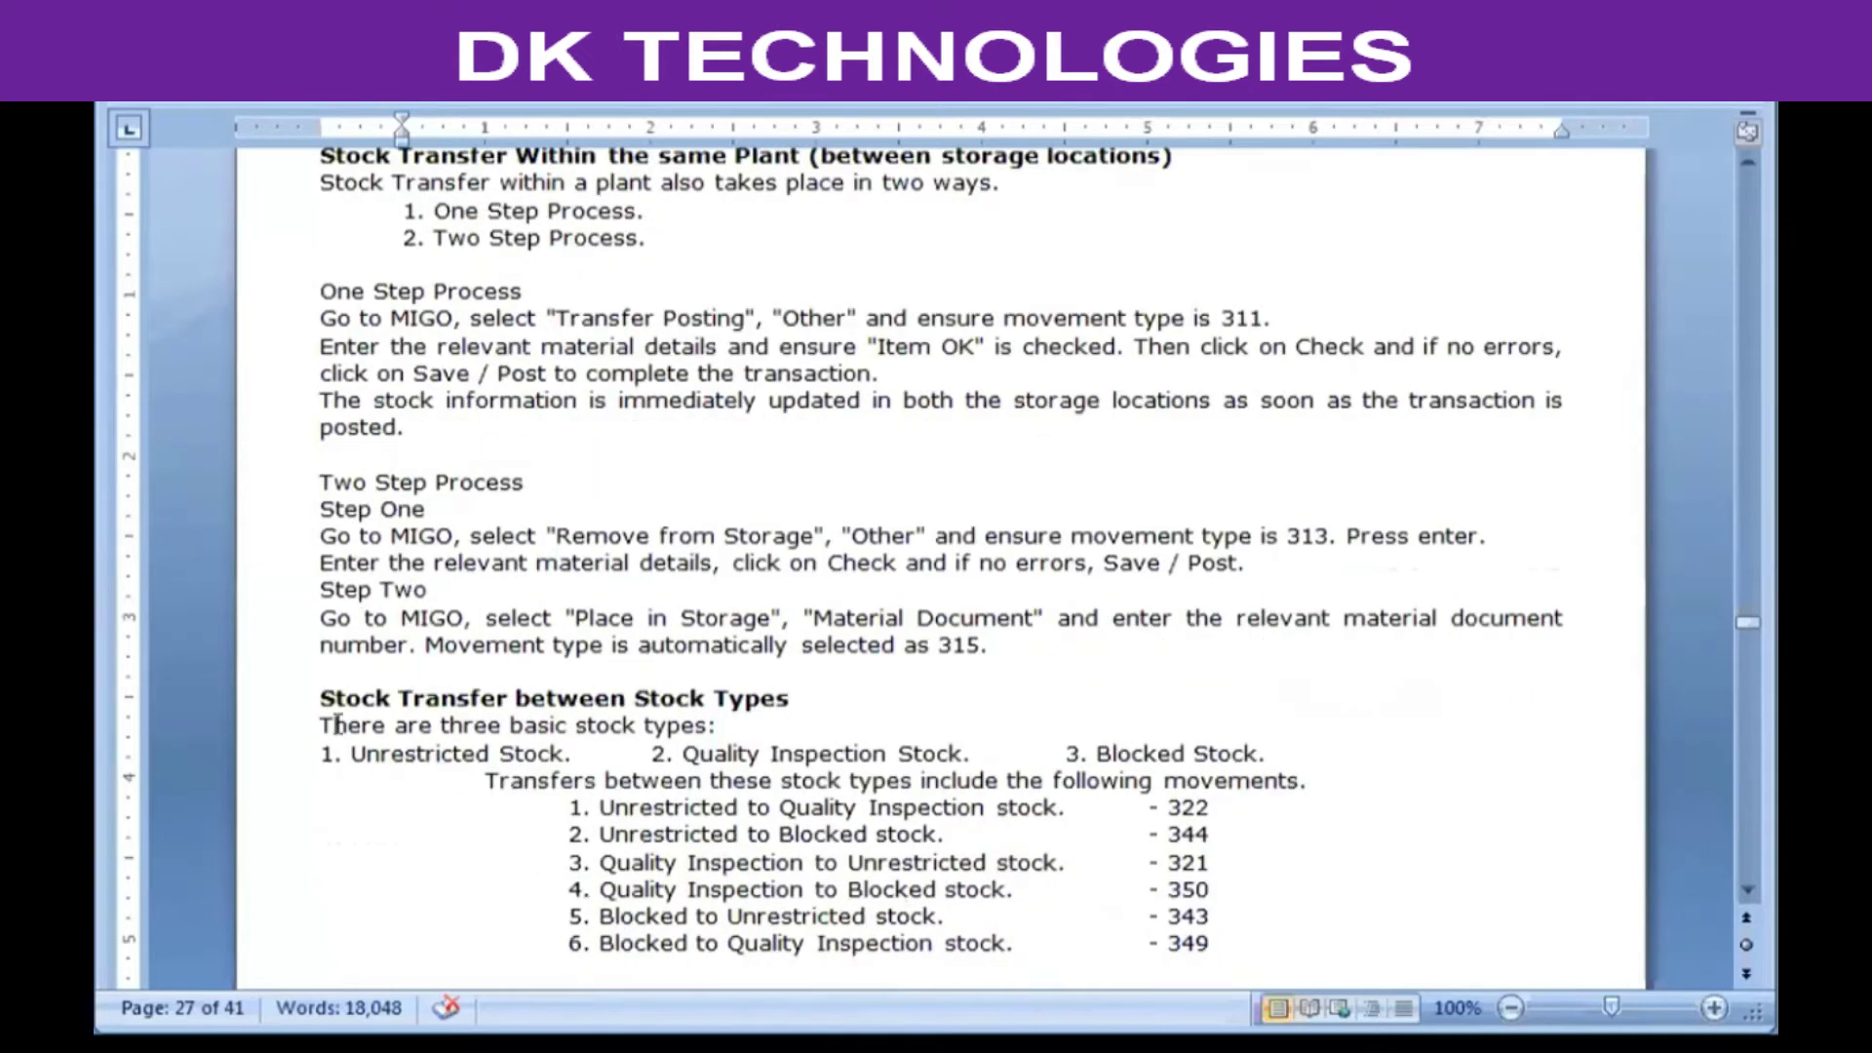
click(400, 753)
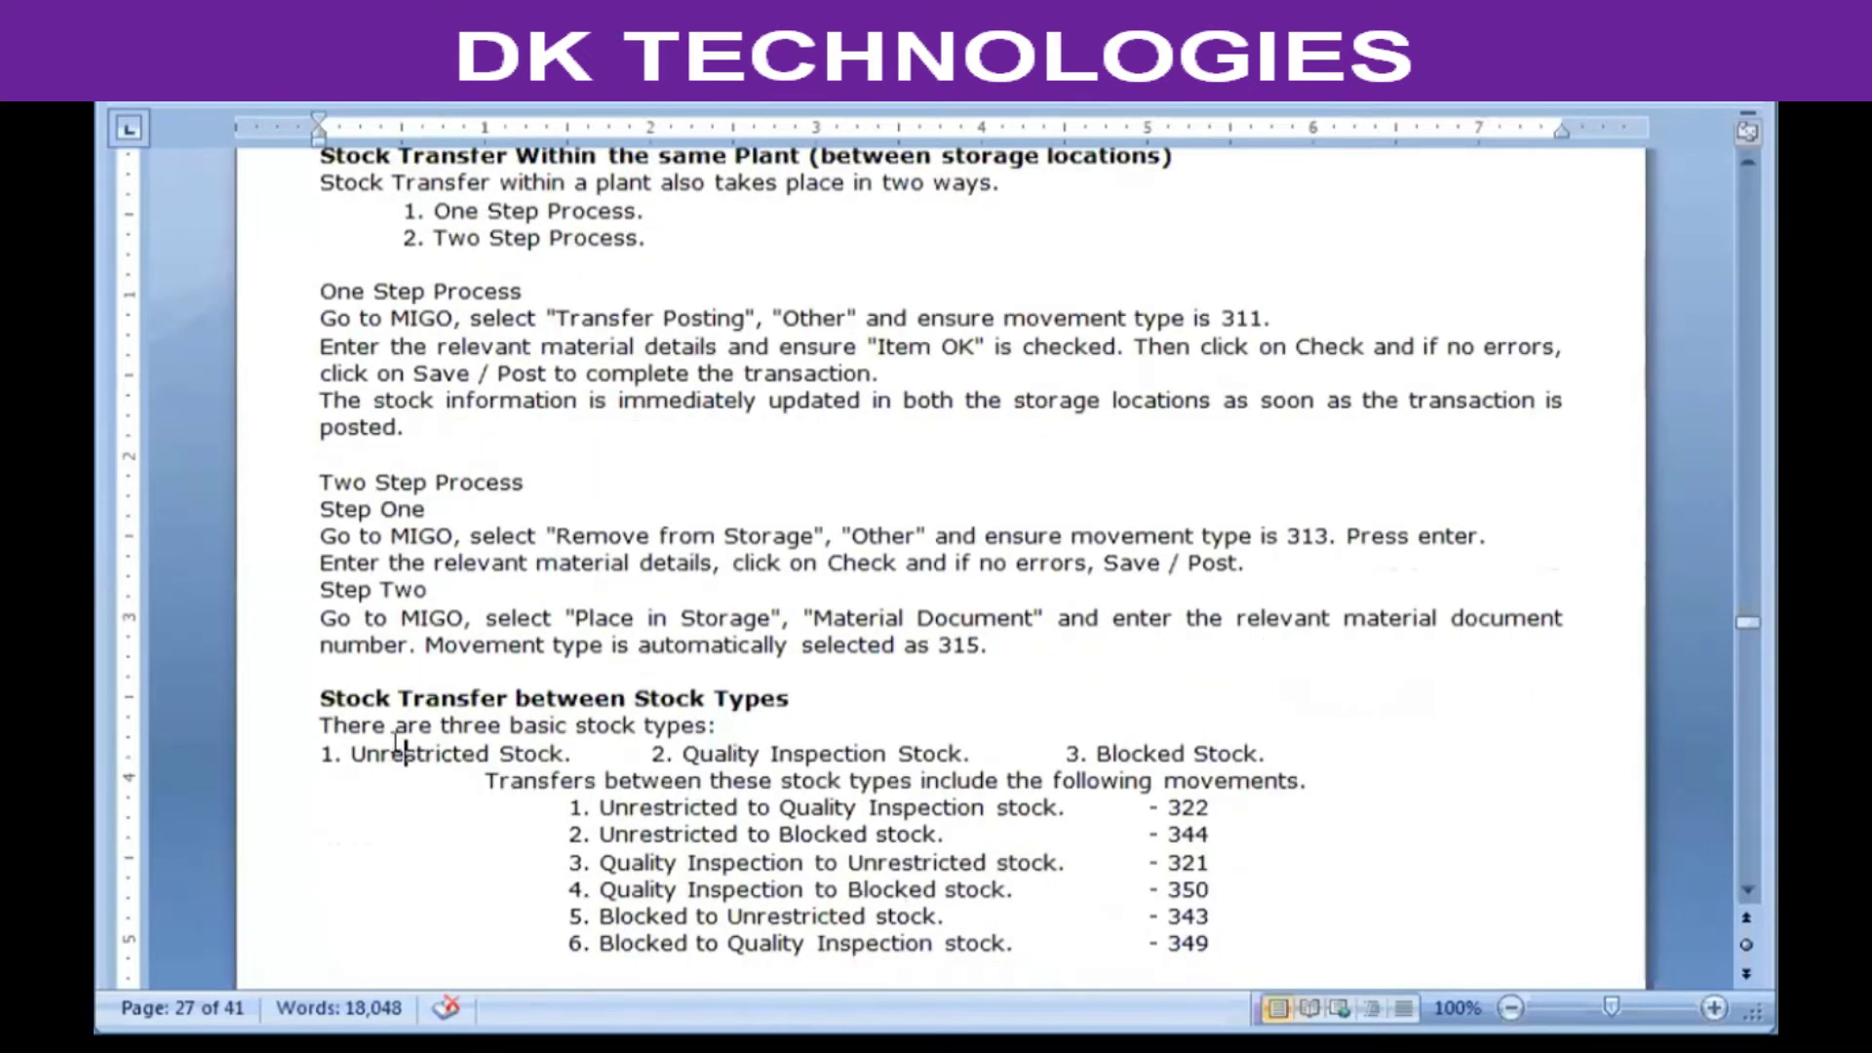
click(1171, 753)
drag(1220, 862, 551, 849)
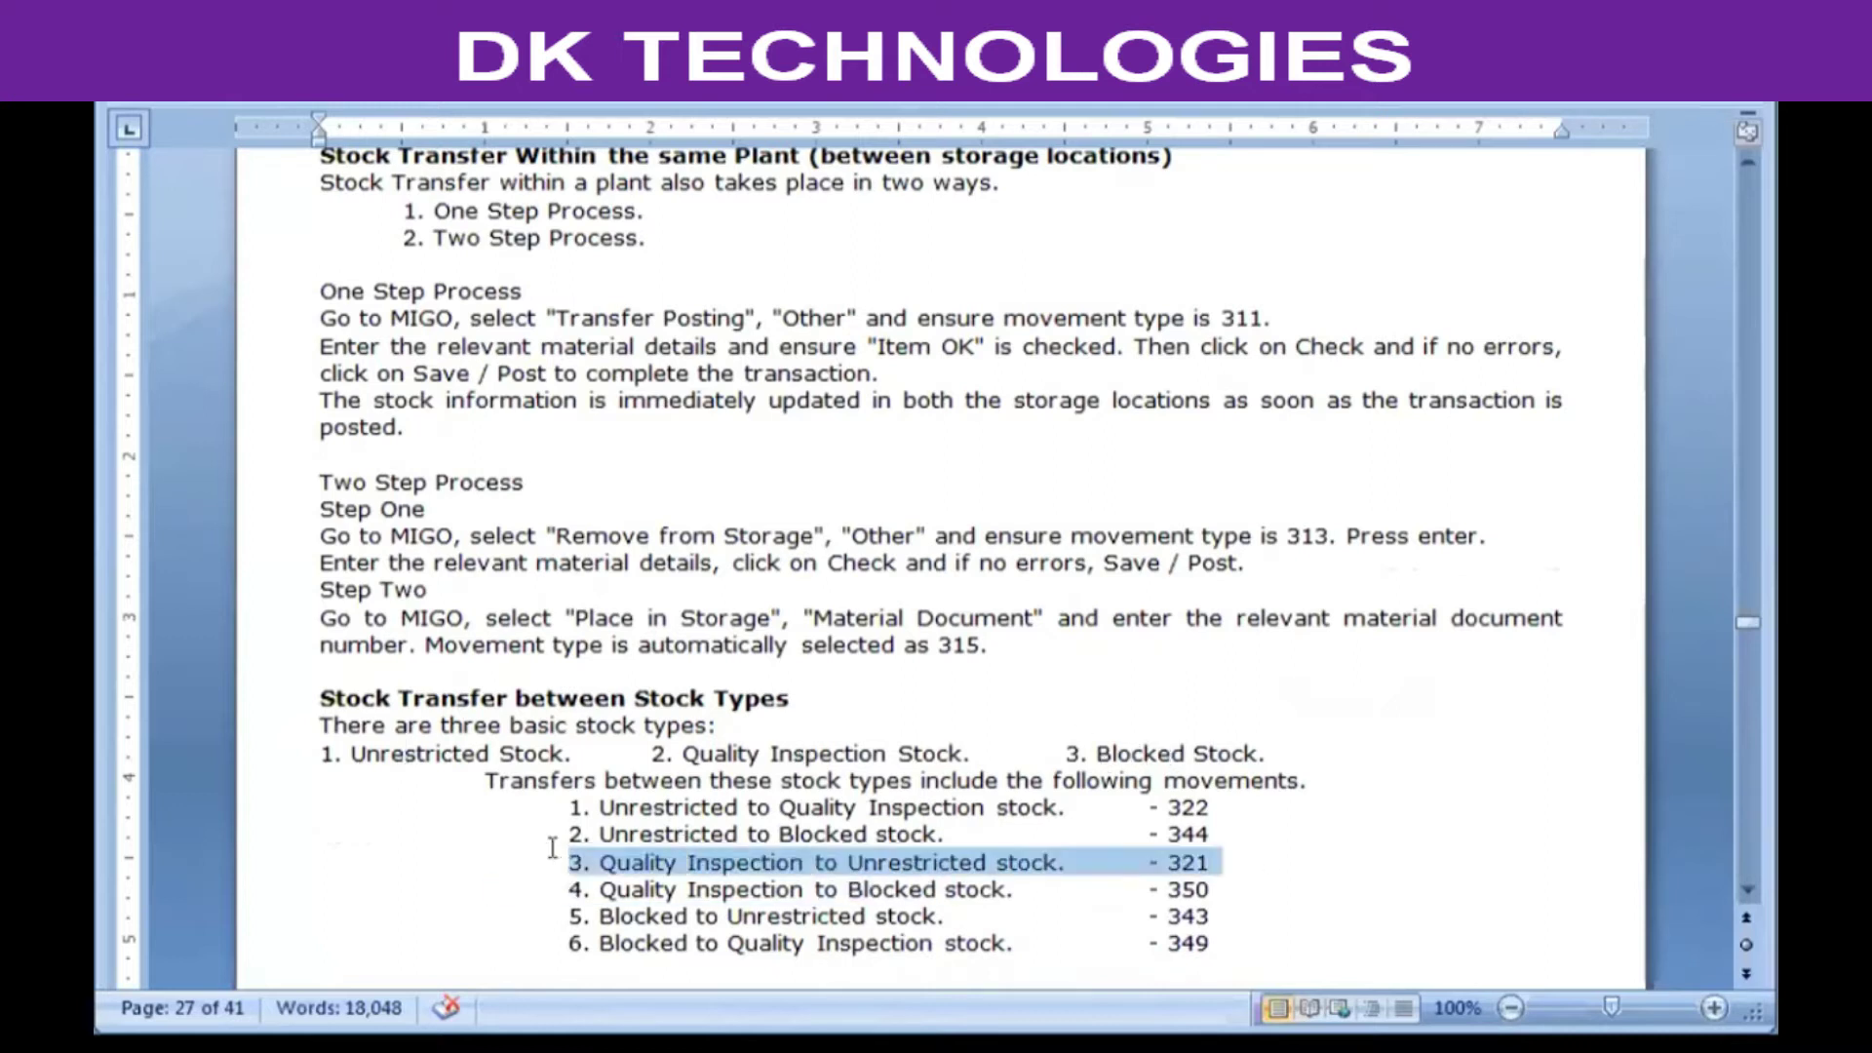
click(1289, 862)
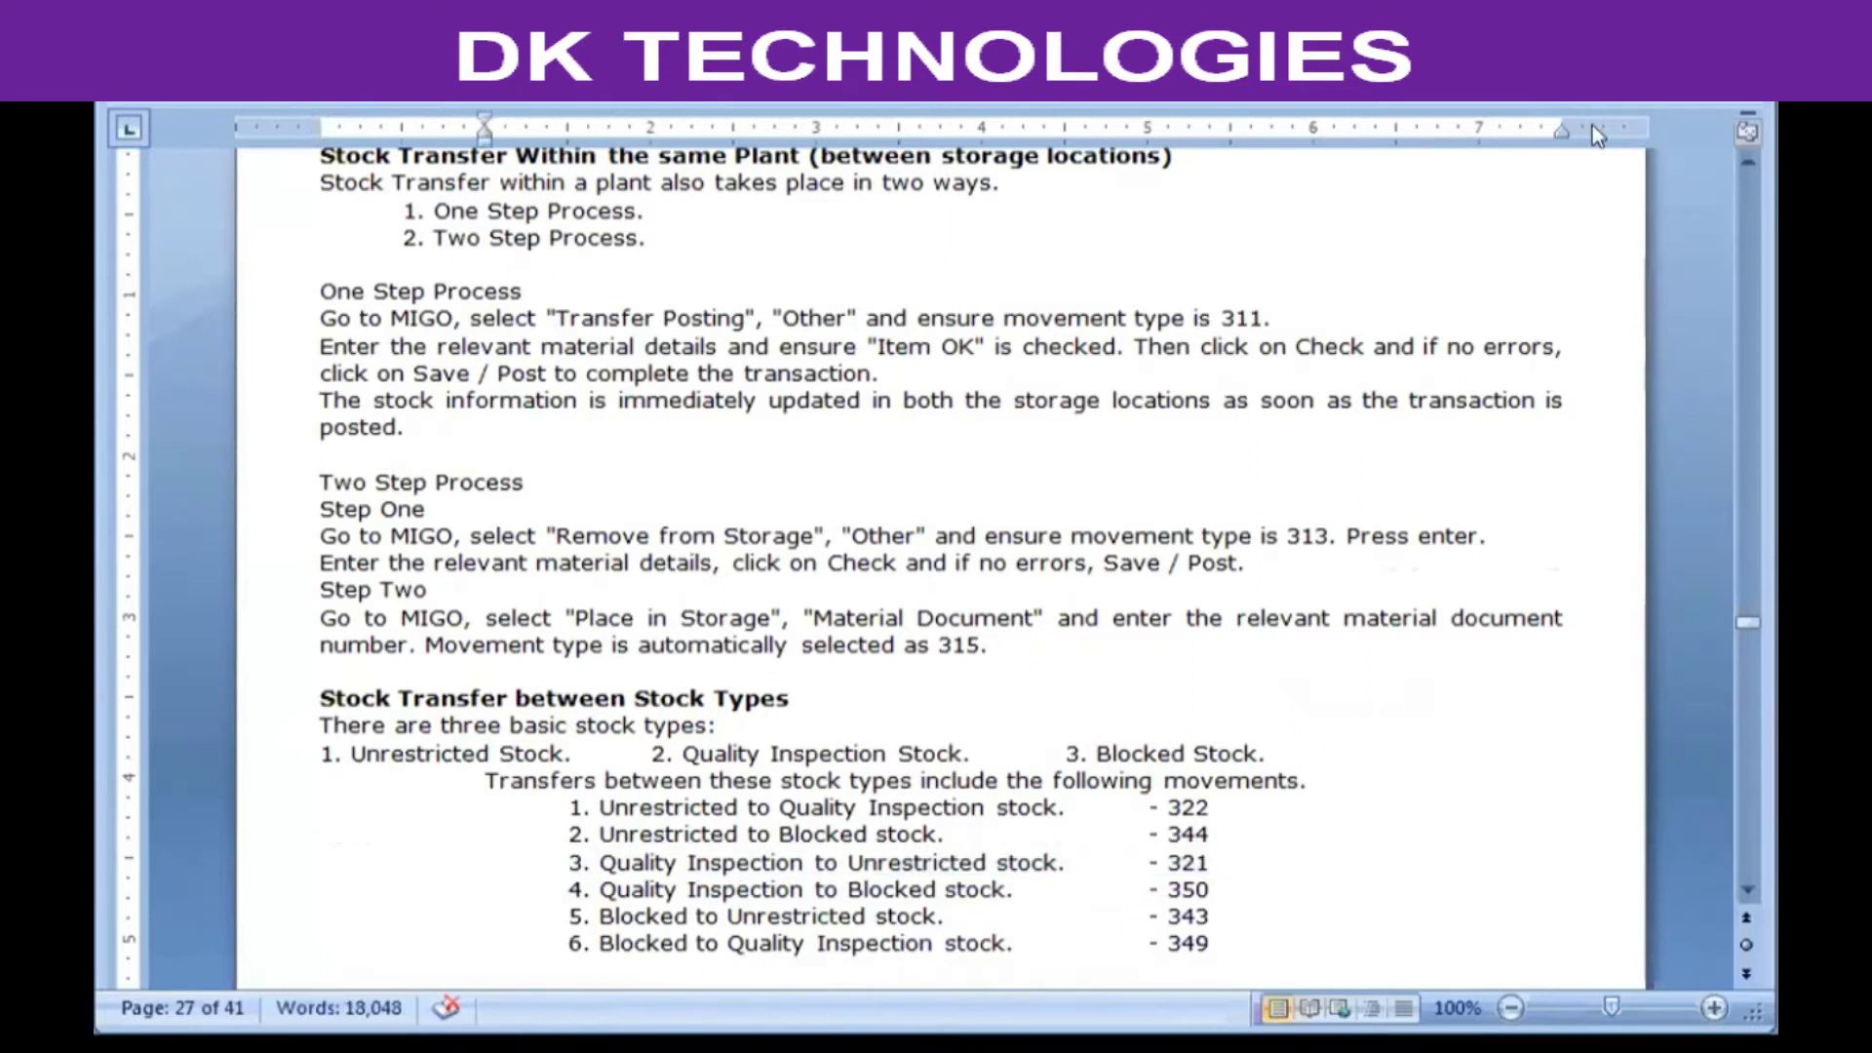
Return to MIGO in SAP and change the transaction from Place in Storage to A08 Transfer Posting
key(alt+Tab)
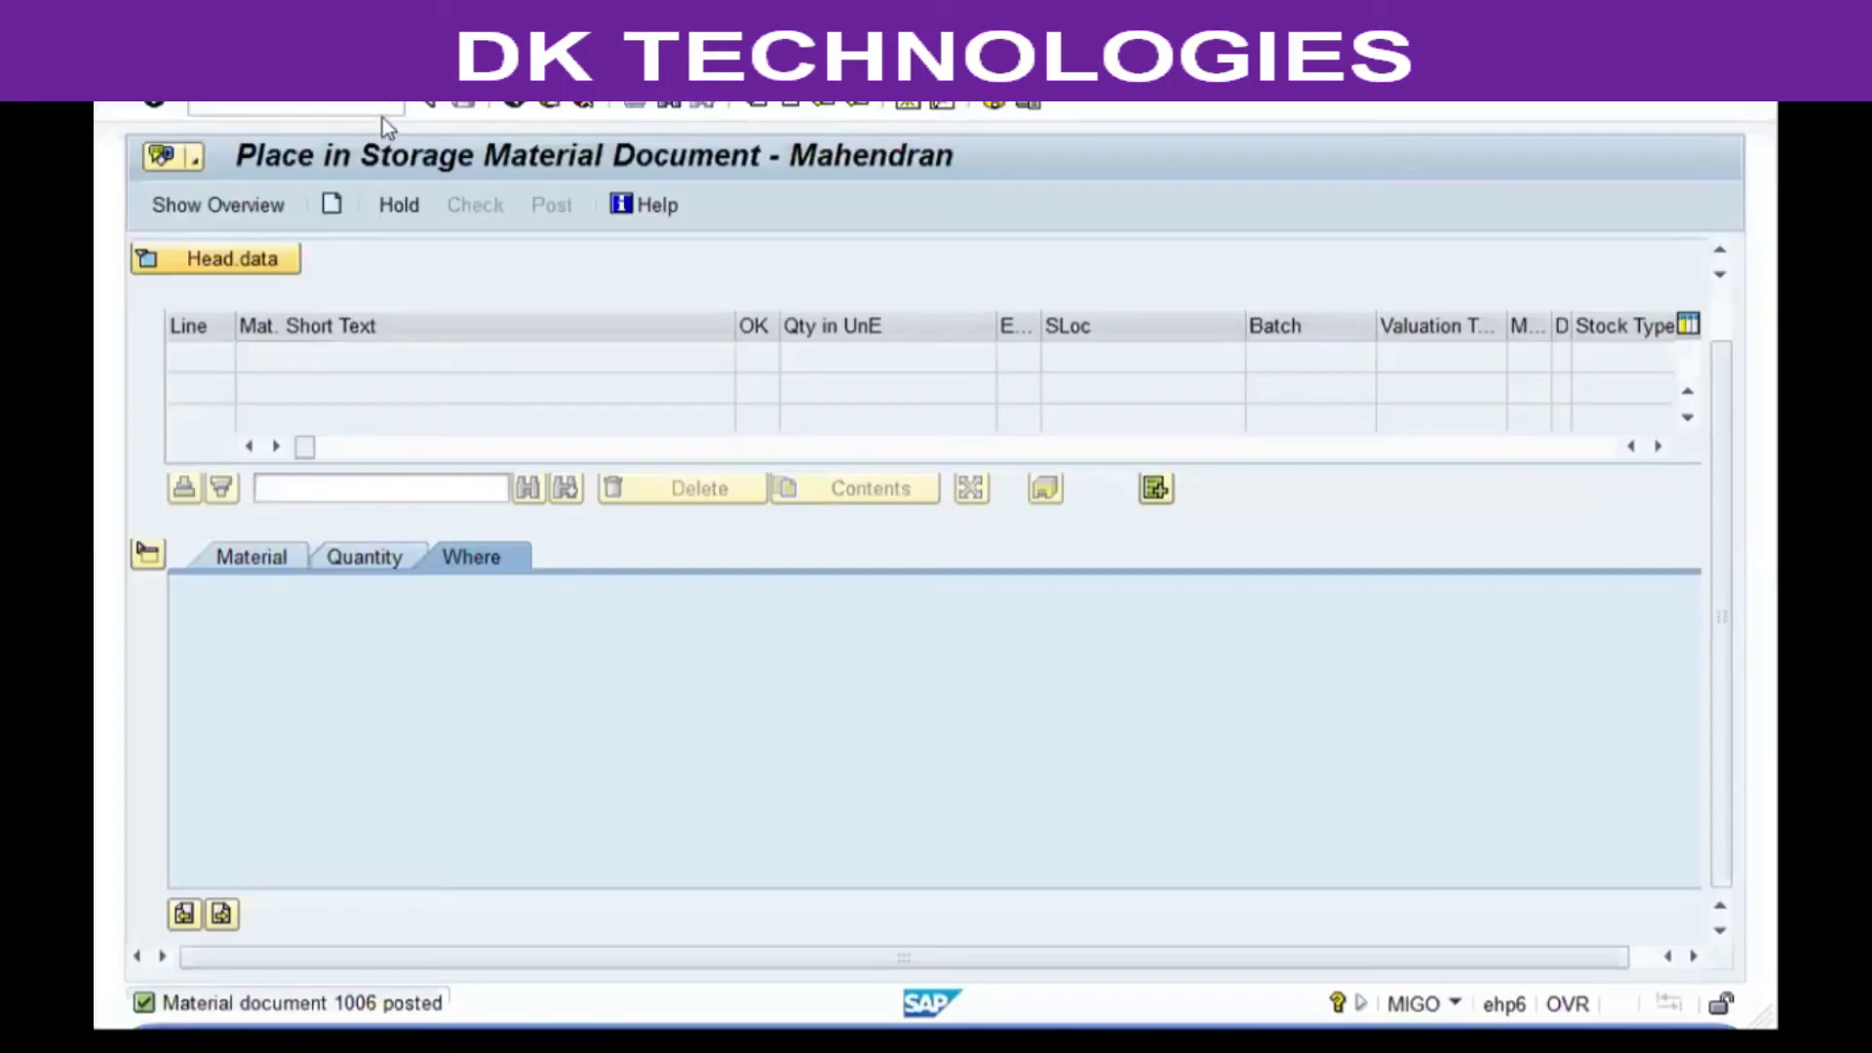
click(387, 110)
scroll(342, 146, up, 3)
click(1423, 234)
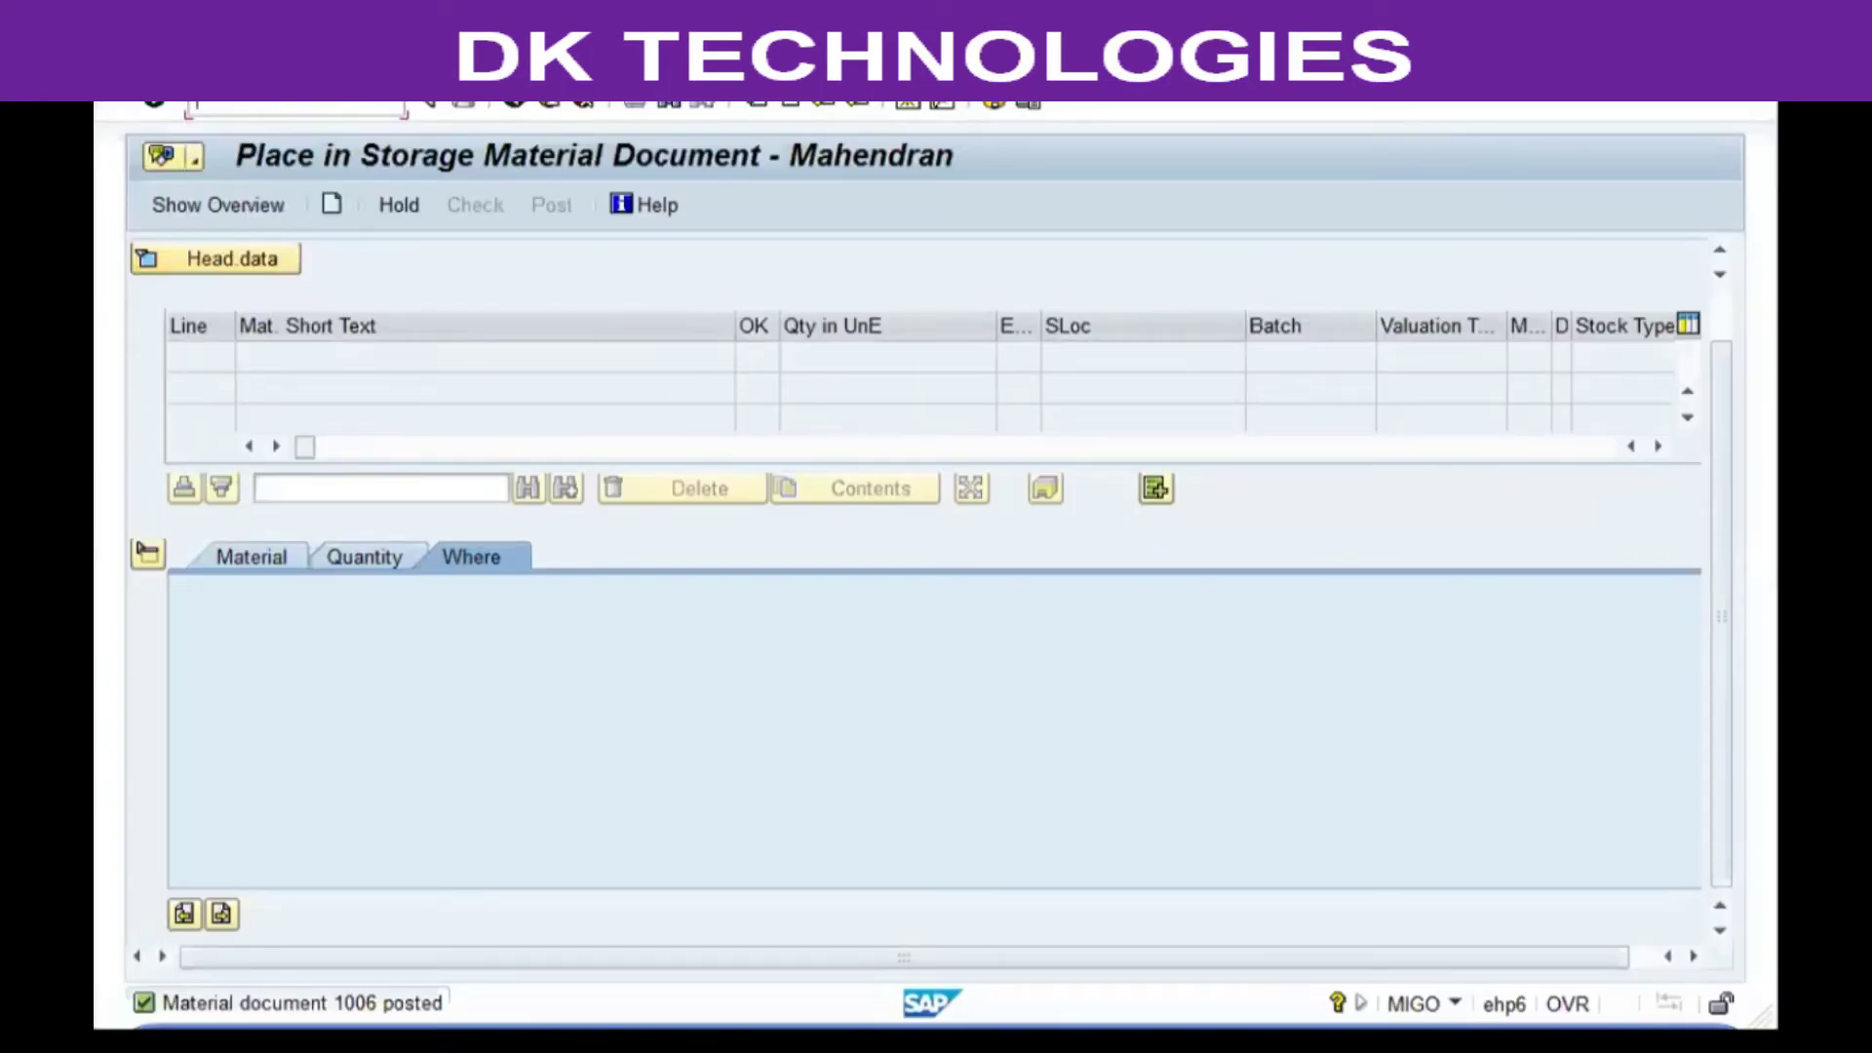
key(Return)
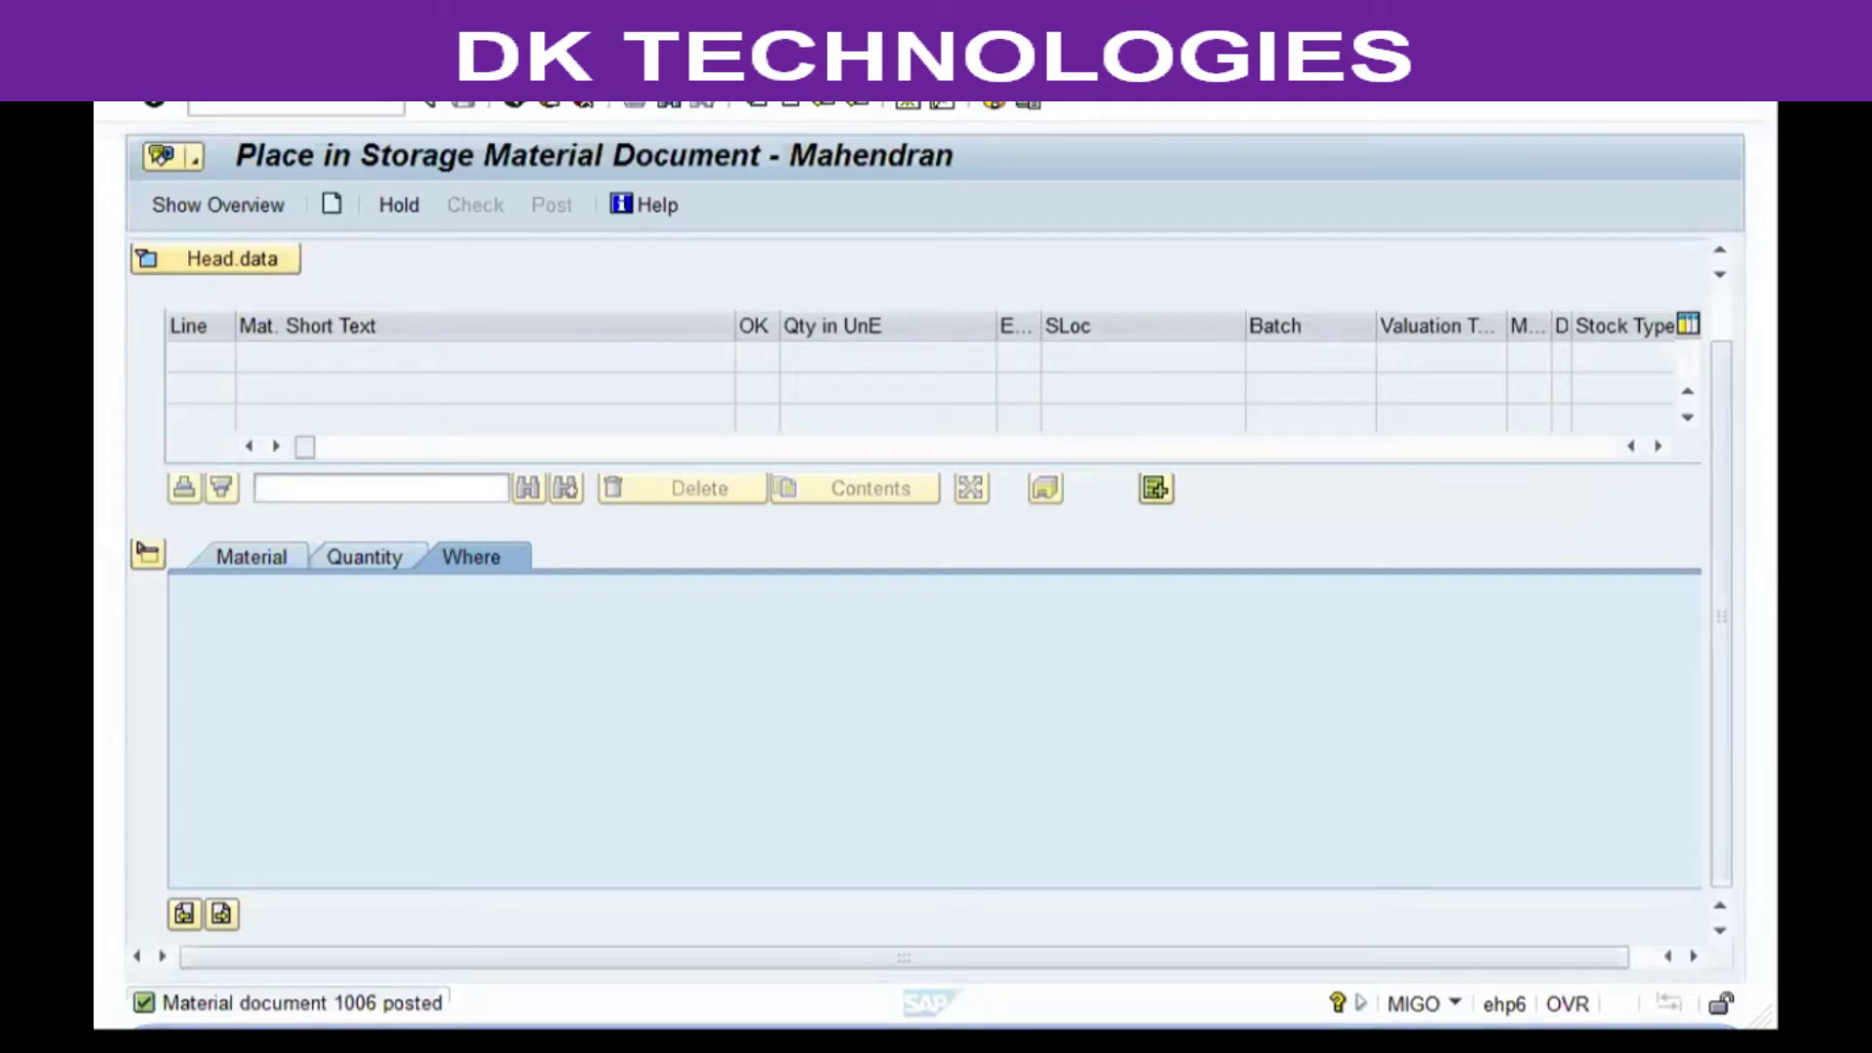
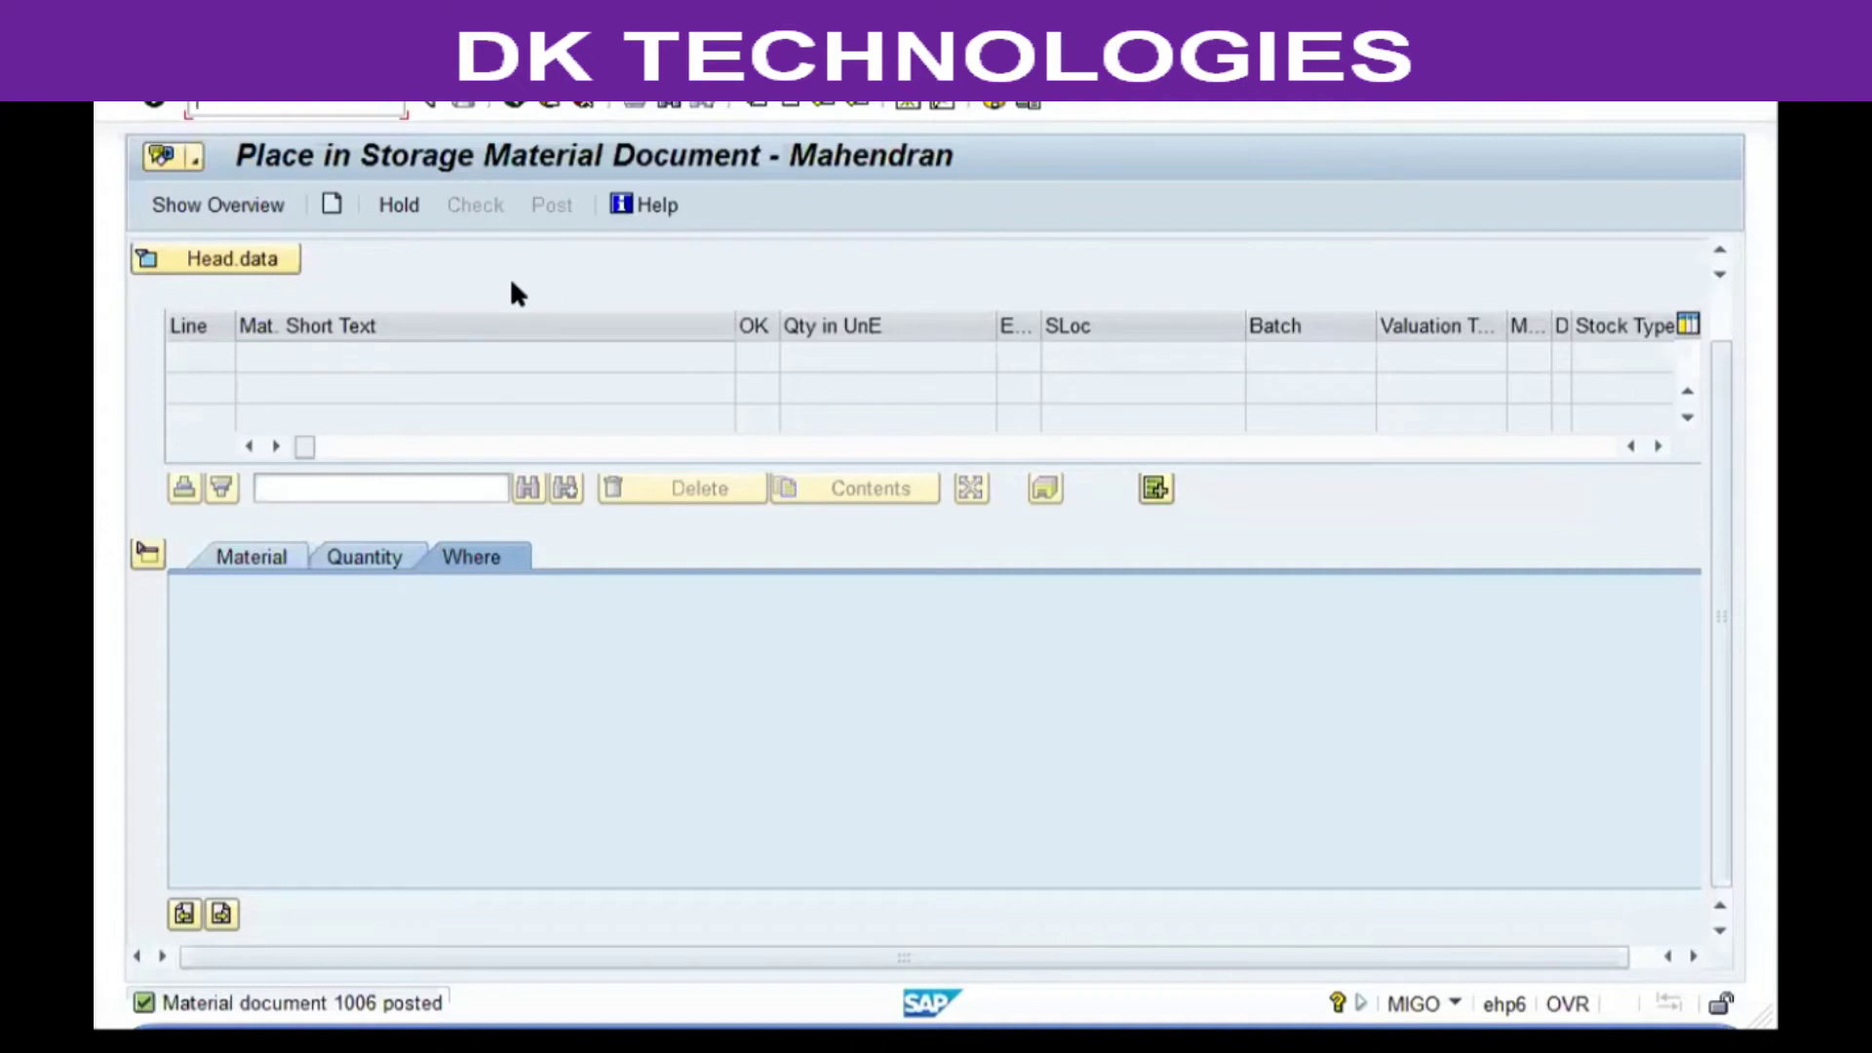
click(362, 328)
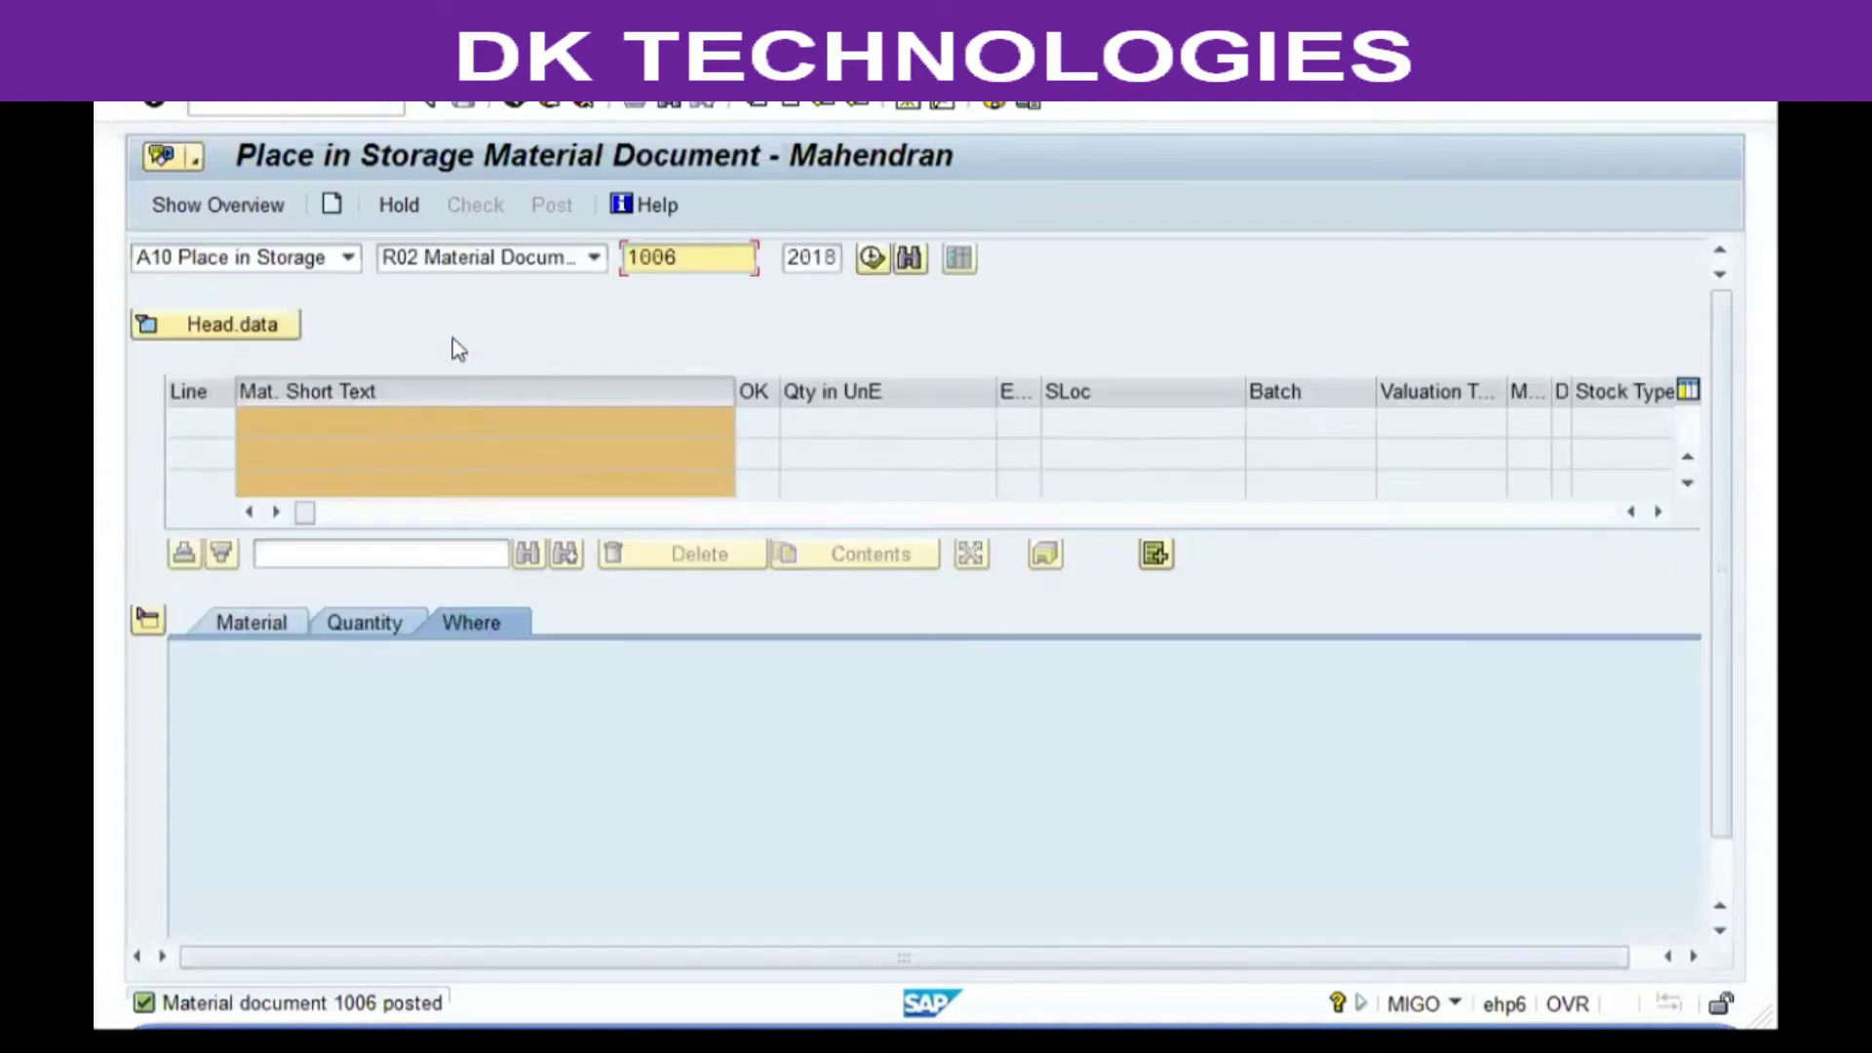
click(327, 260)
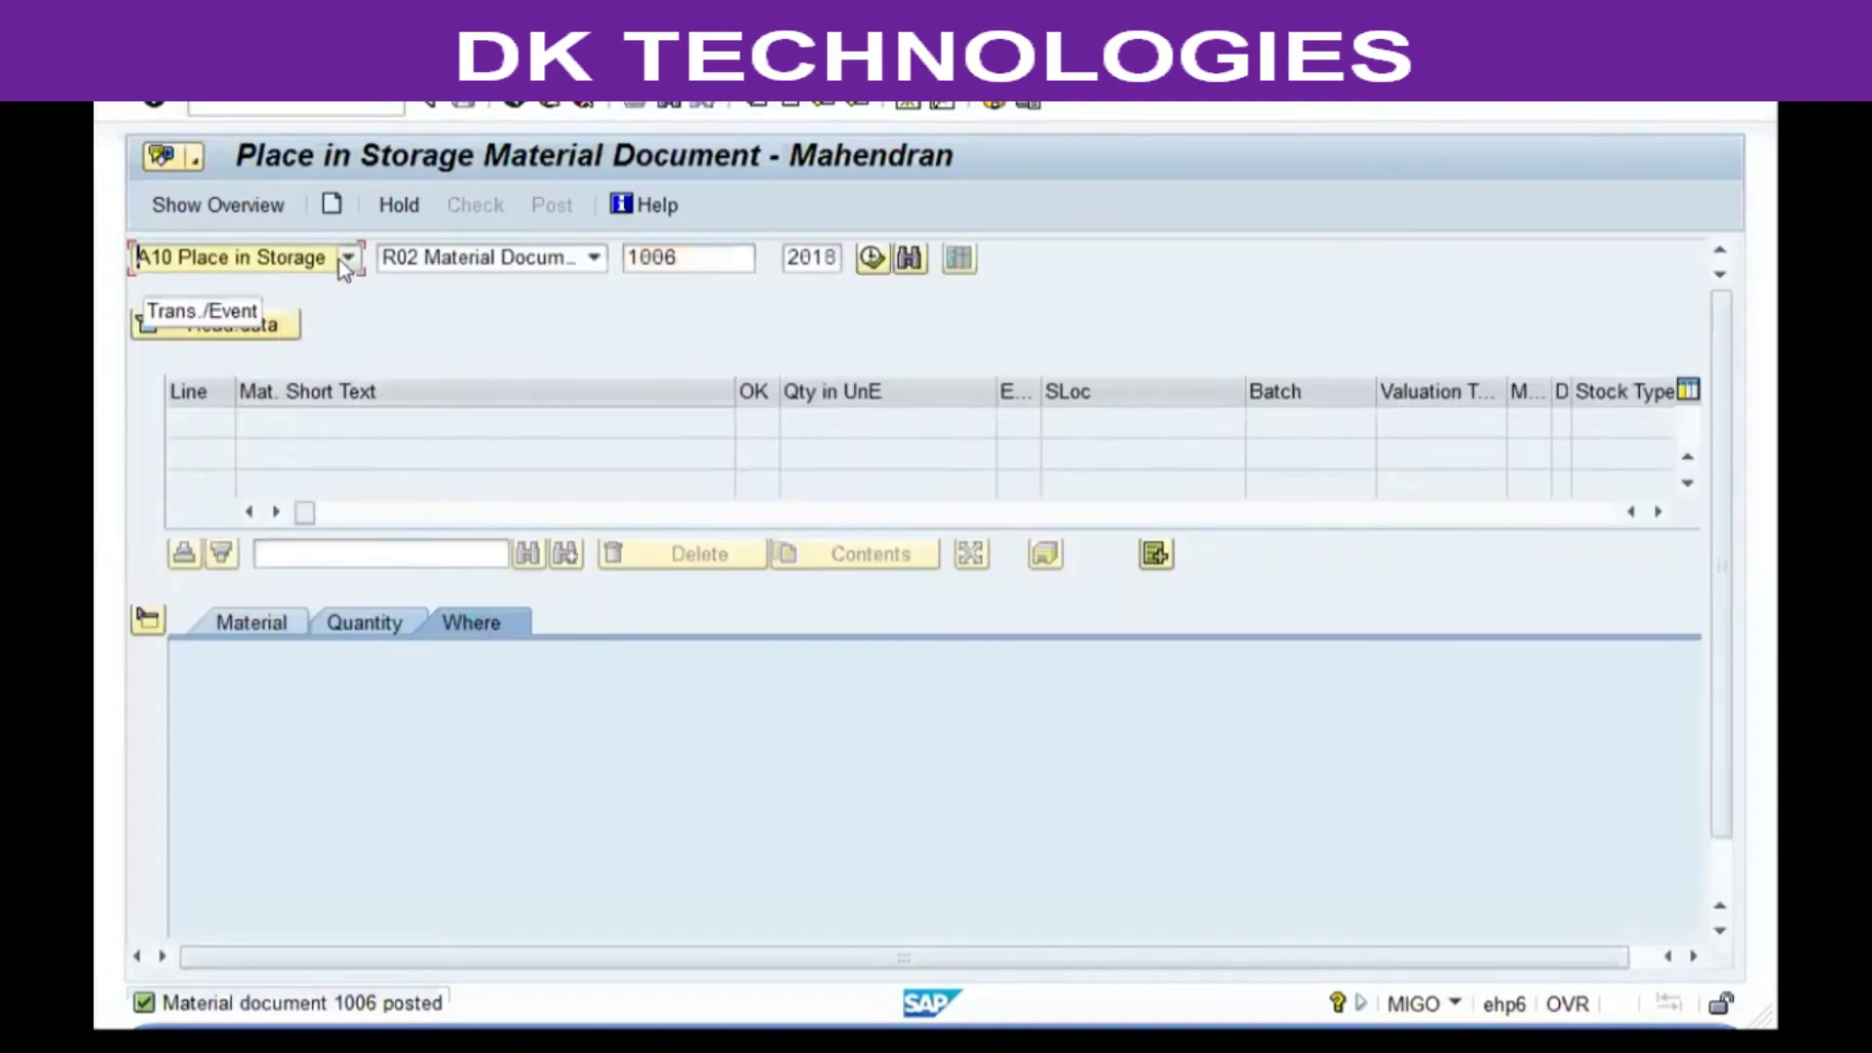
click(349, 259)
click(196, 426)
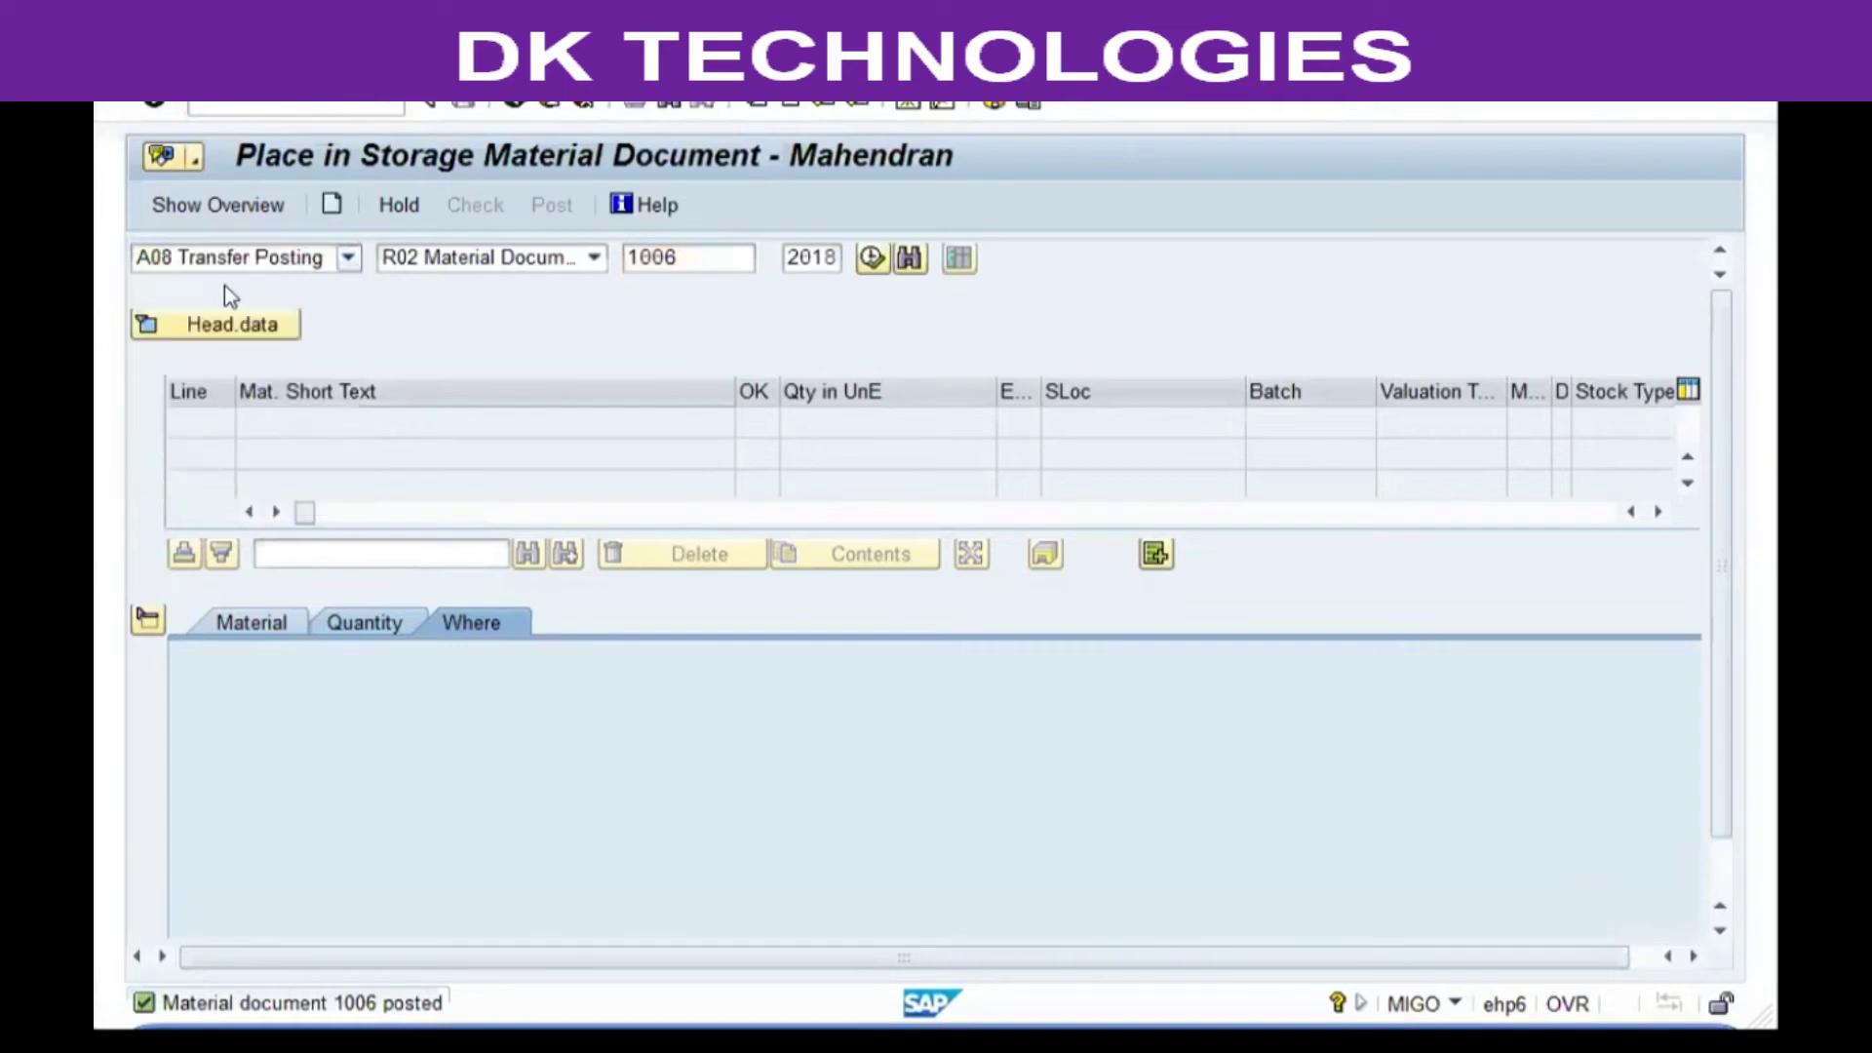
Set the transfer posting's reference to R10 Other and its movement type to 321
key(Tab)
key(Tab)
text(321)
key(Return)
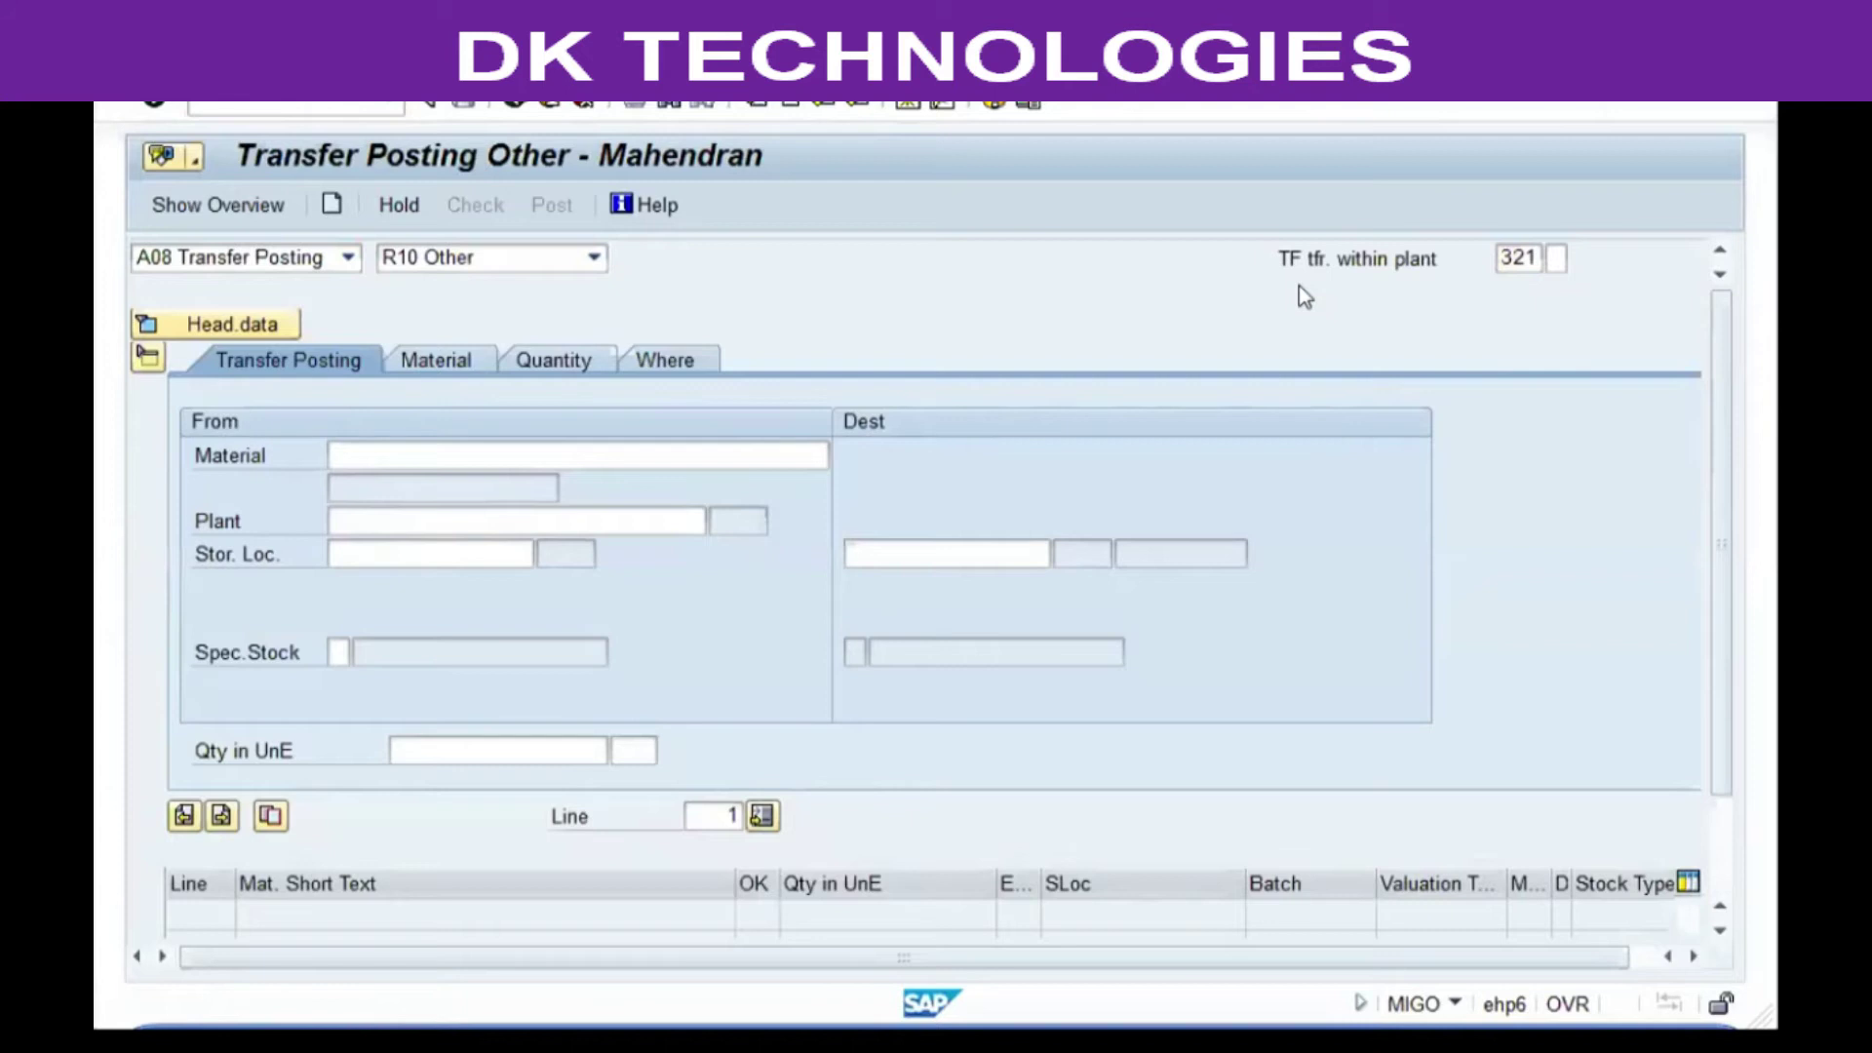
key(Return)
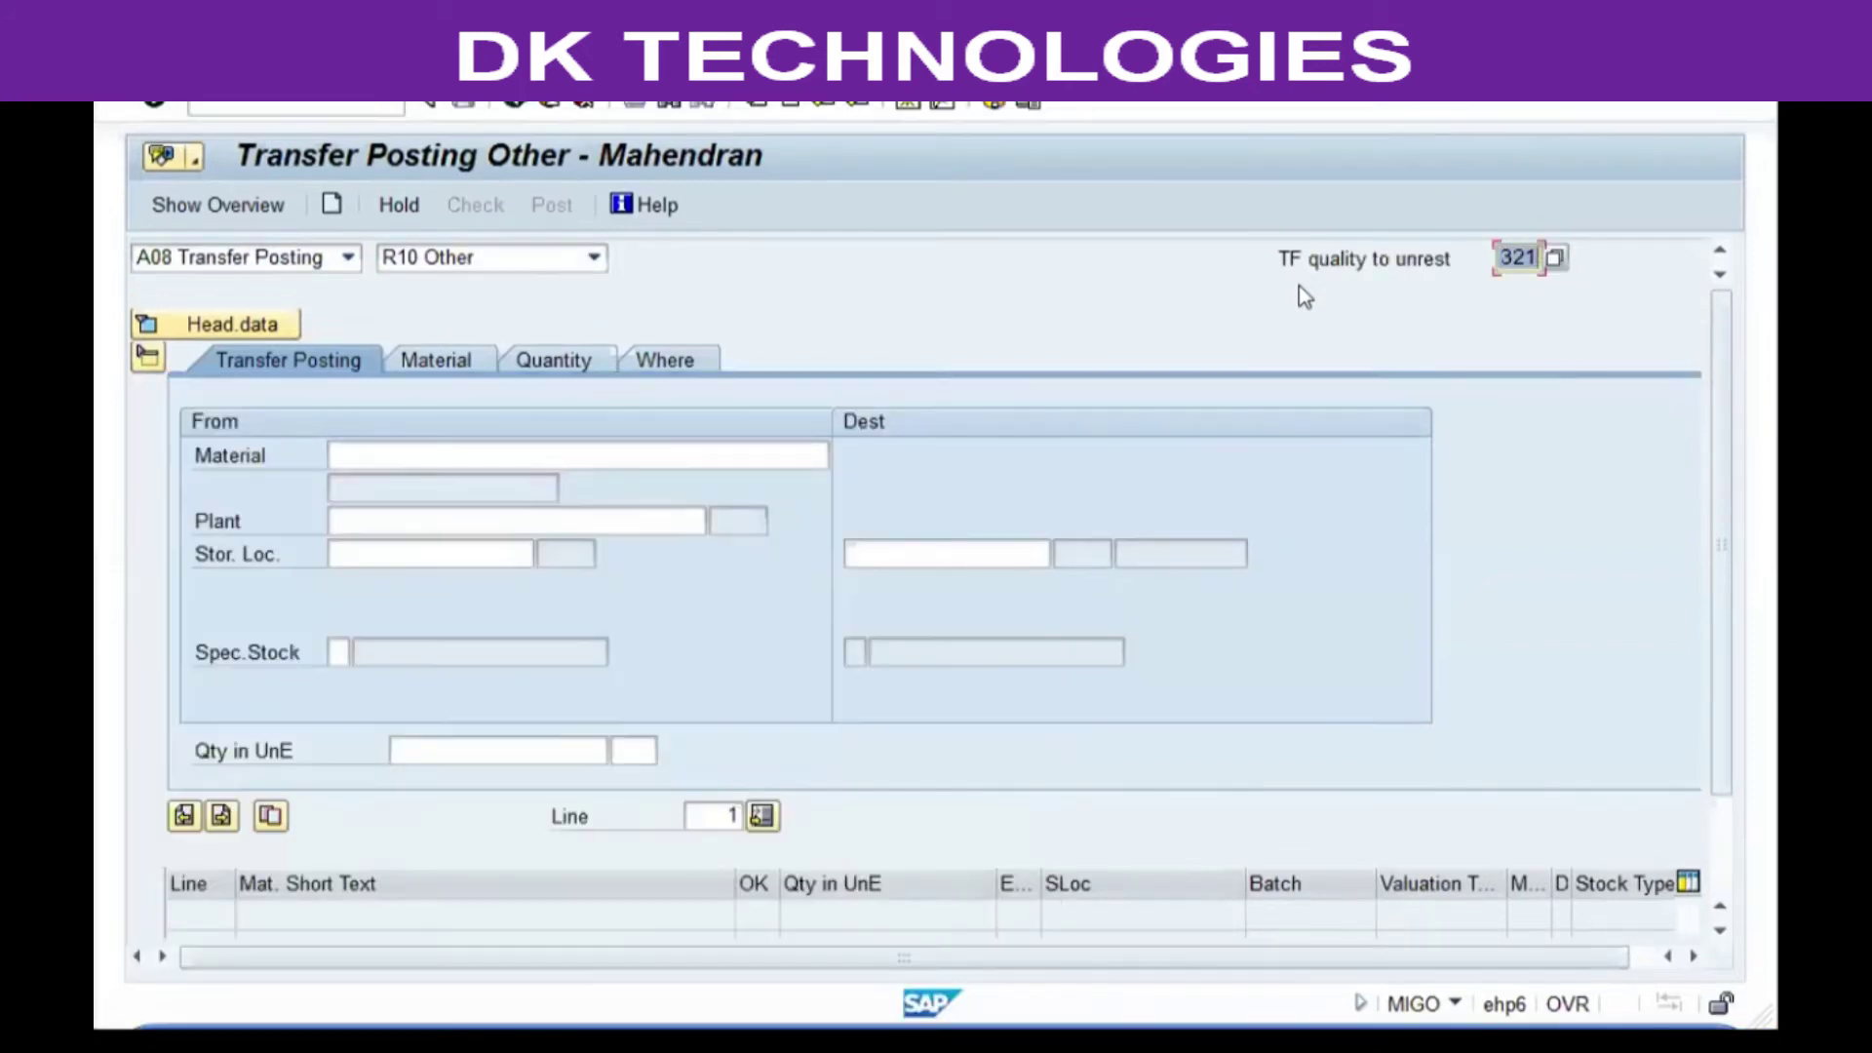
Enter material 946, plant VGP1 and storage location SL02 as the source of the transfer
click(664, 462)
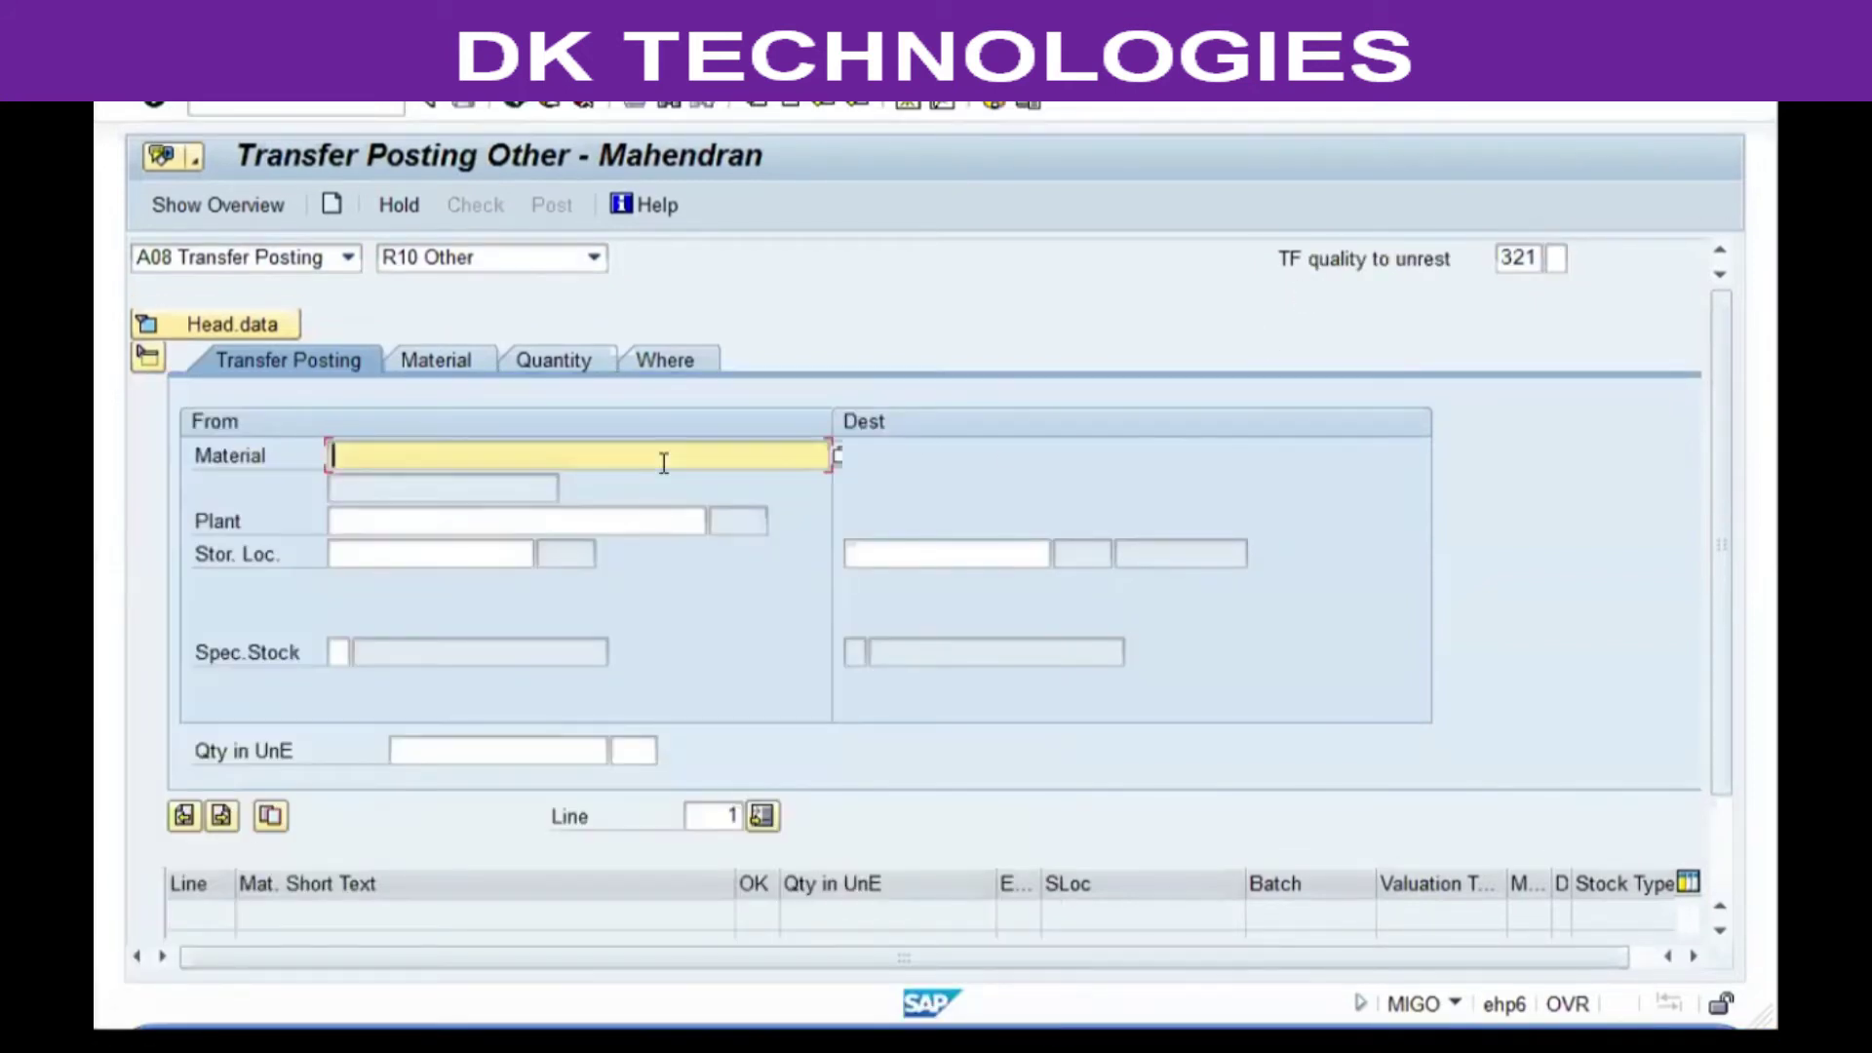
text(946)
key(Return)
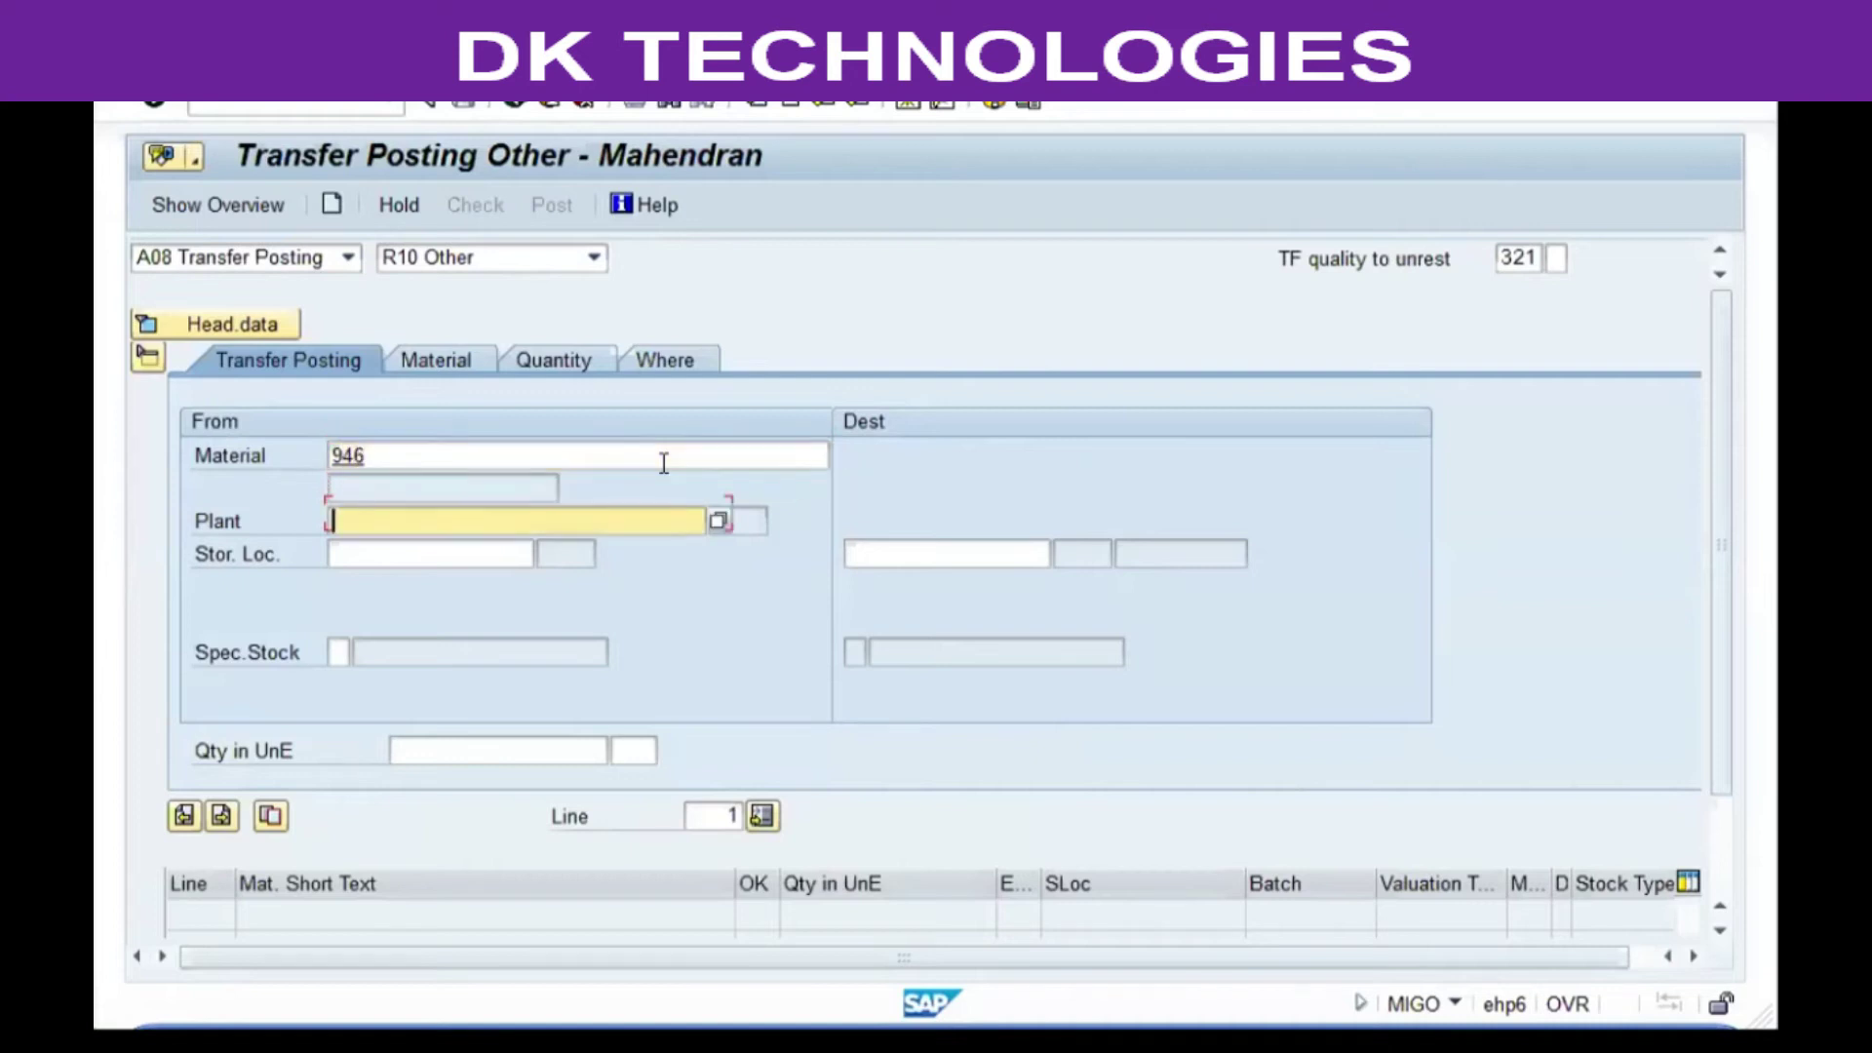
text(vgp1)
key(Return)
text(sl0)
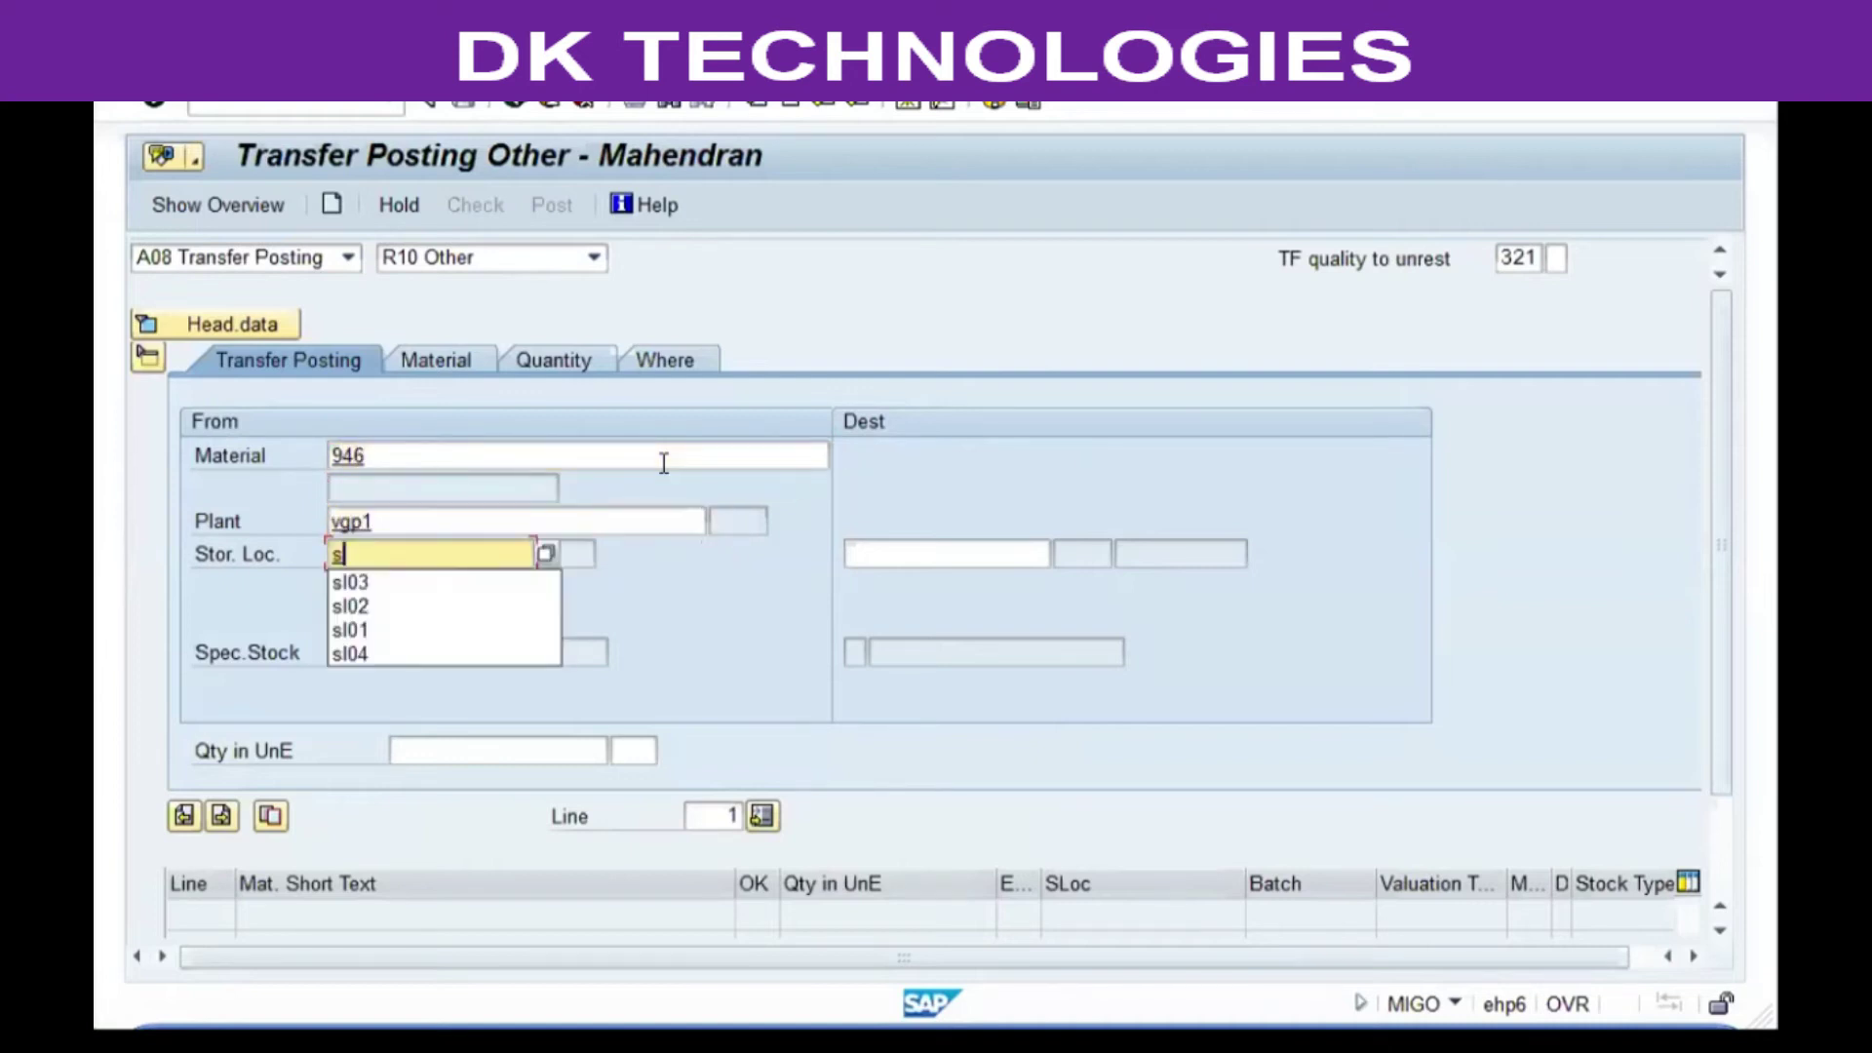
key(Down)
key(Down)
key(Return)
key(Return)
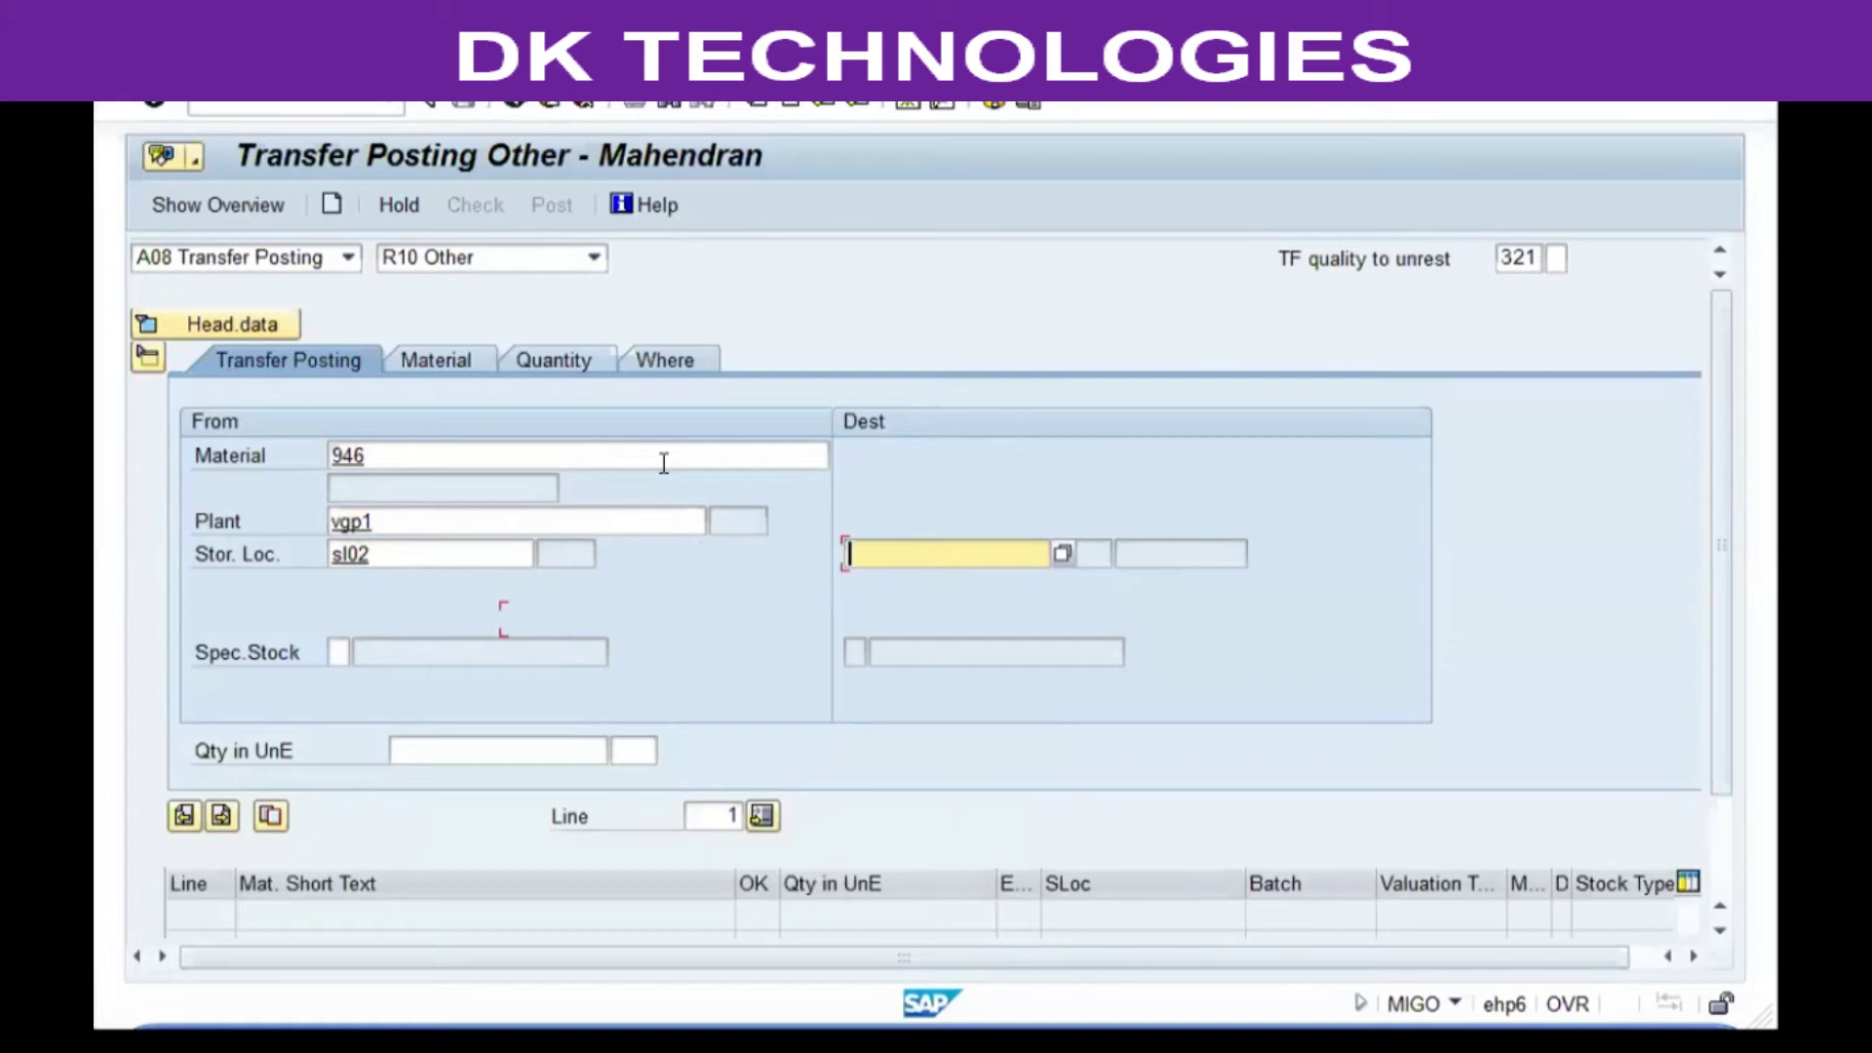
Enter SL02 as the destination storage location and 25 as the quantity, and validate the item
text(sl02)
key(Return)
key(Return)
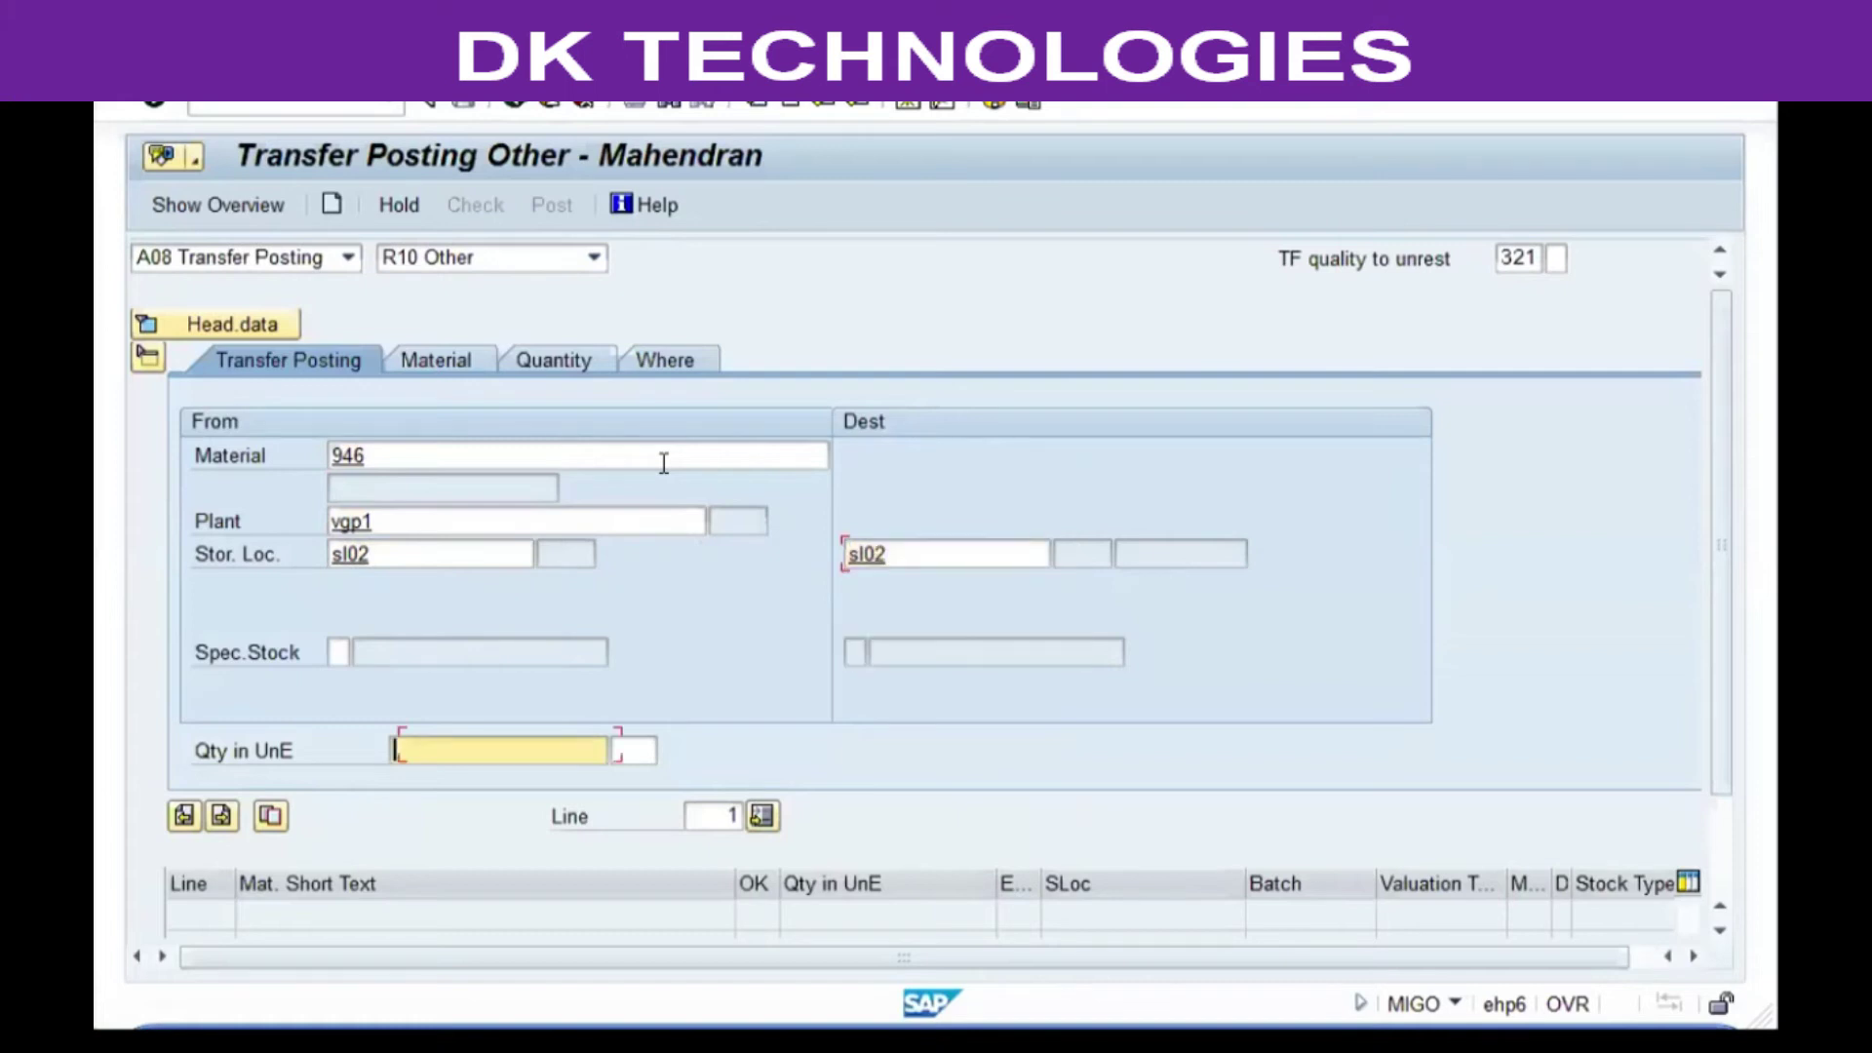
text(25)
key(Return)
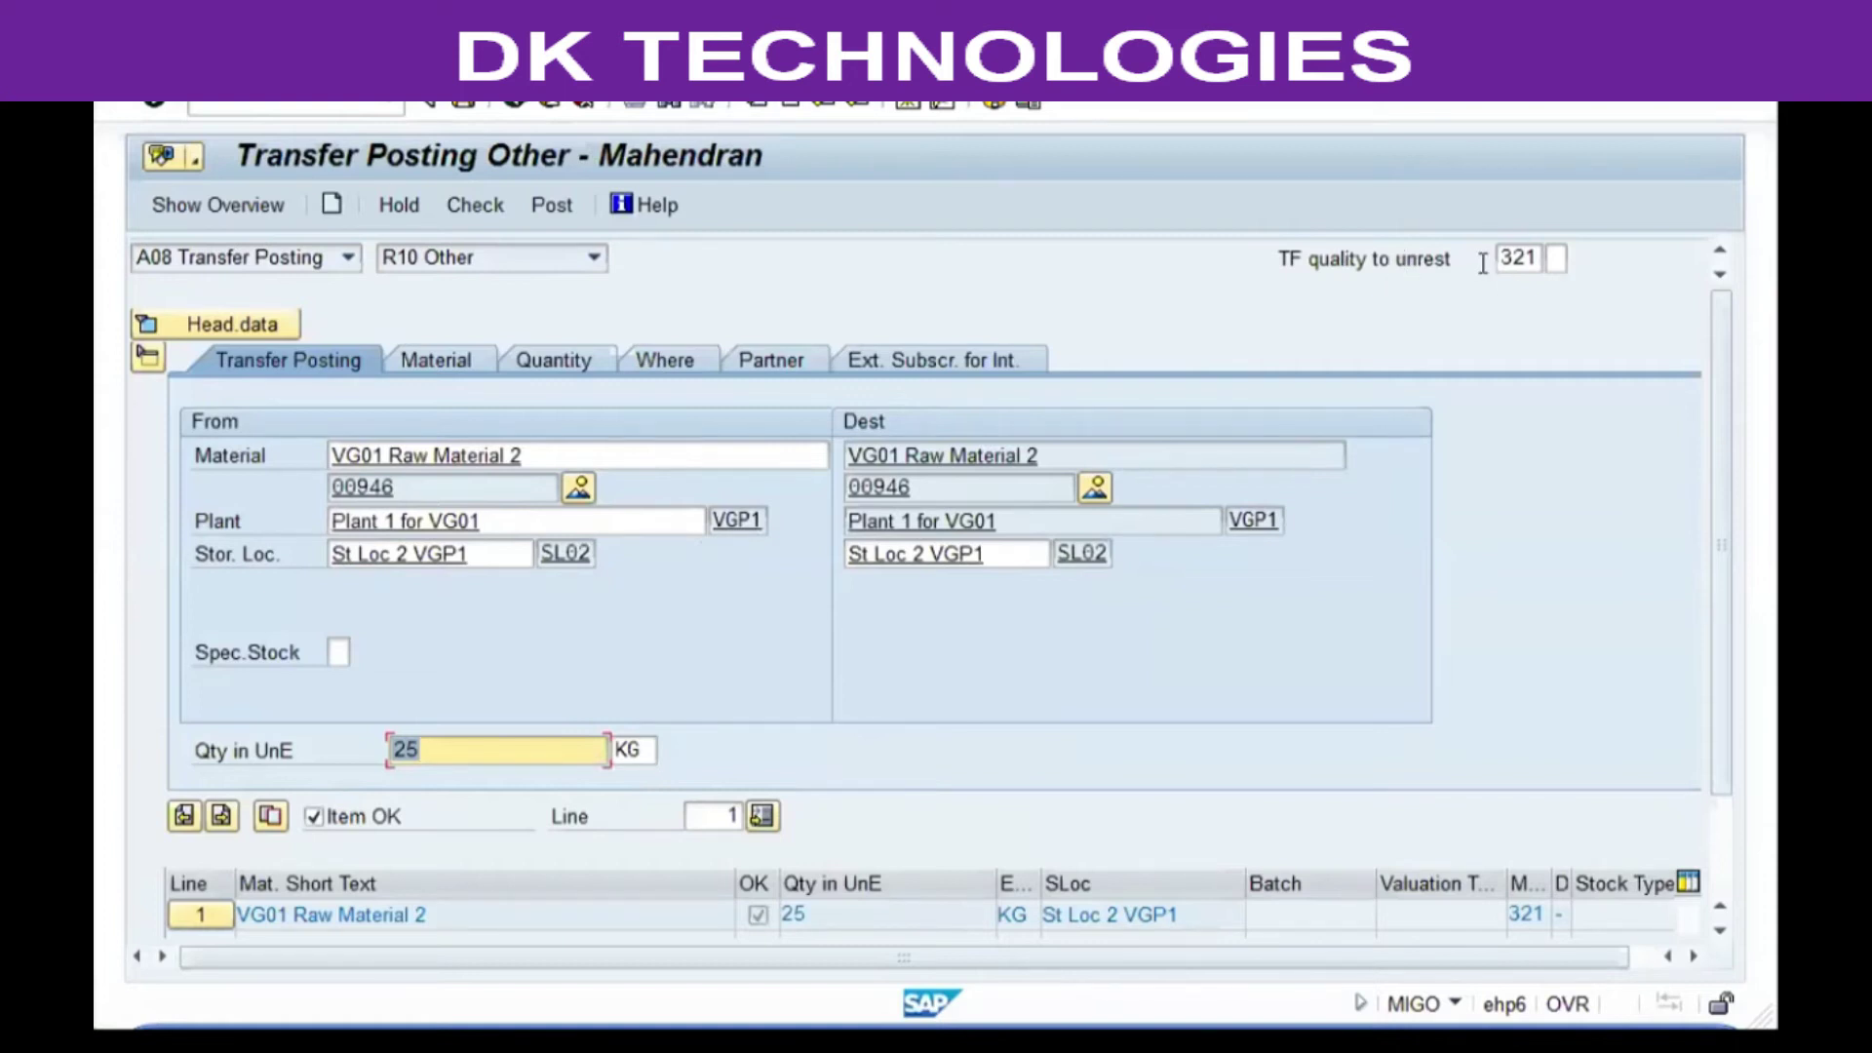
Search for the item's partner vendor using purchasing organization VGP1
click(807, 357)
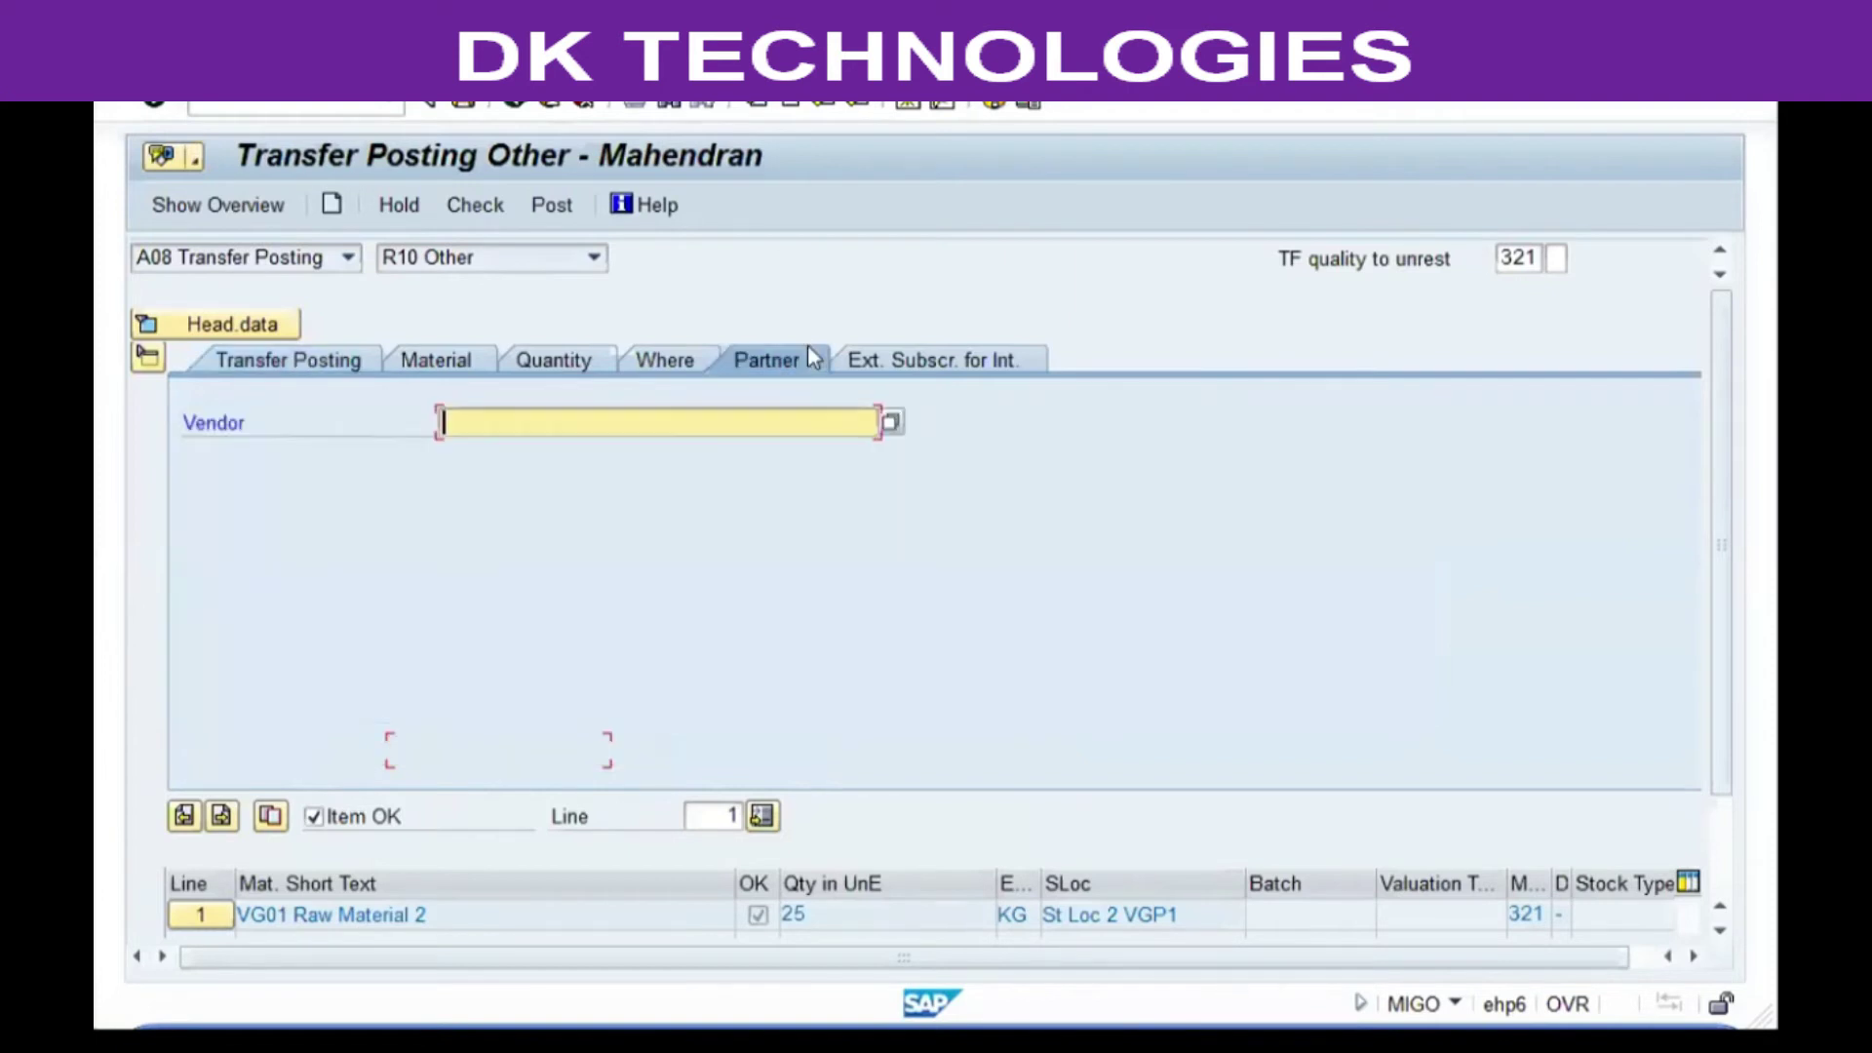
click(672, 423)
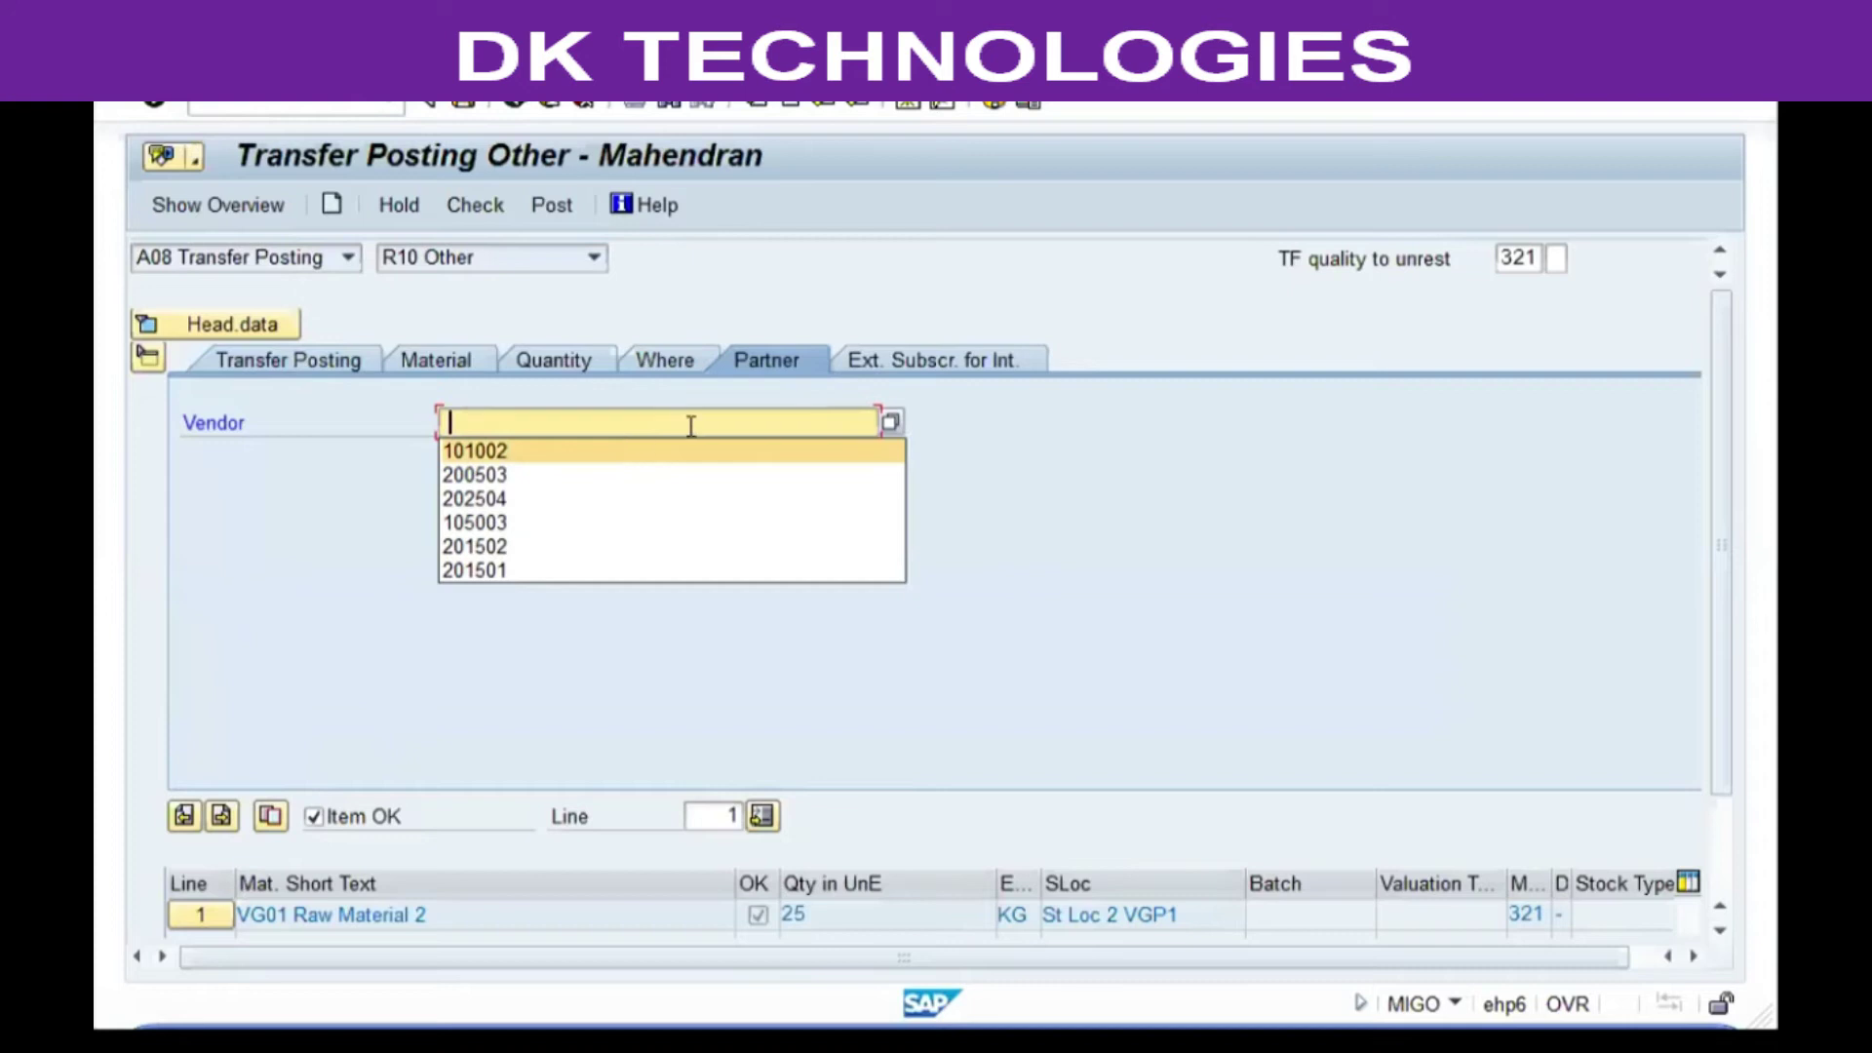
text(L)
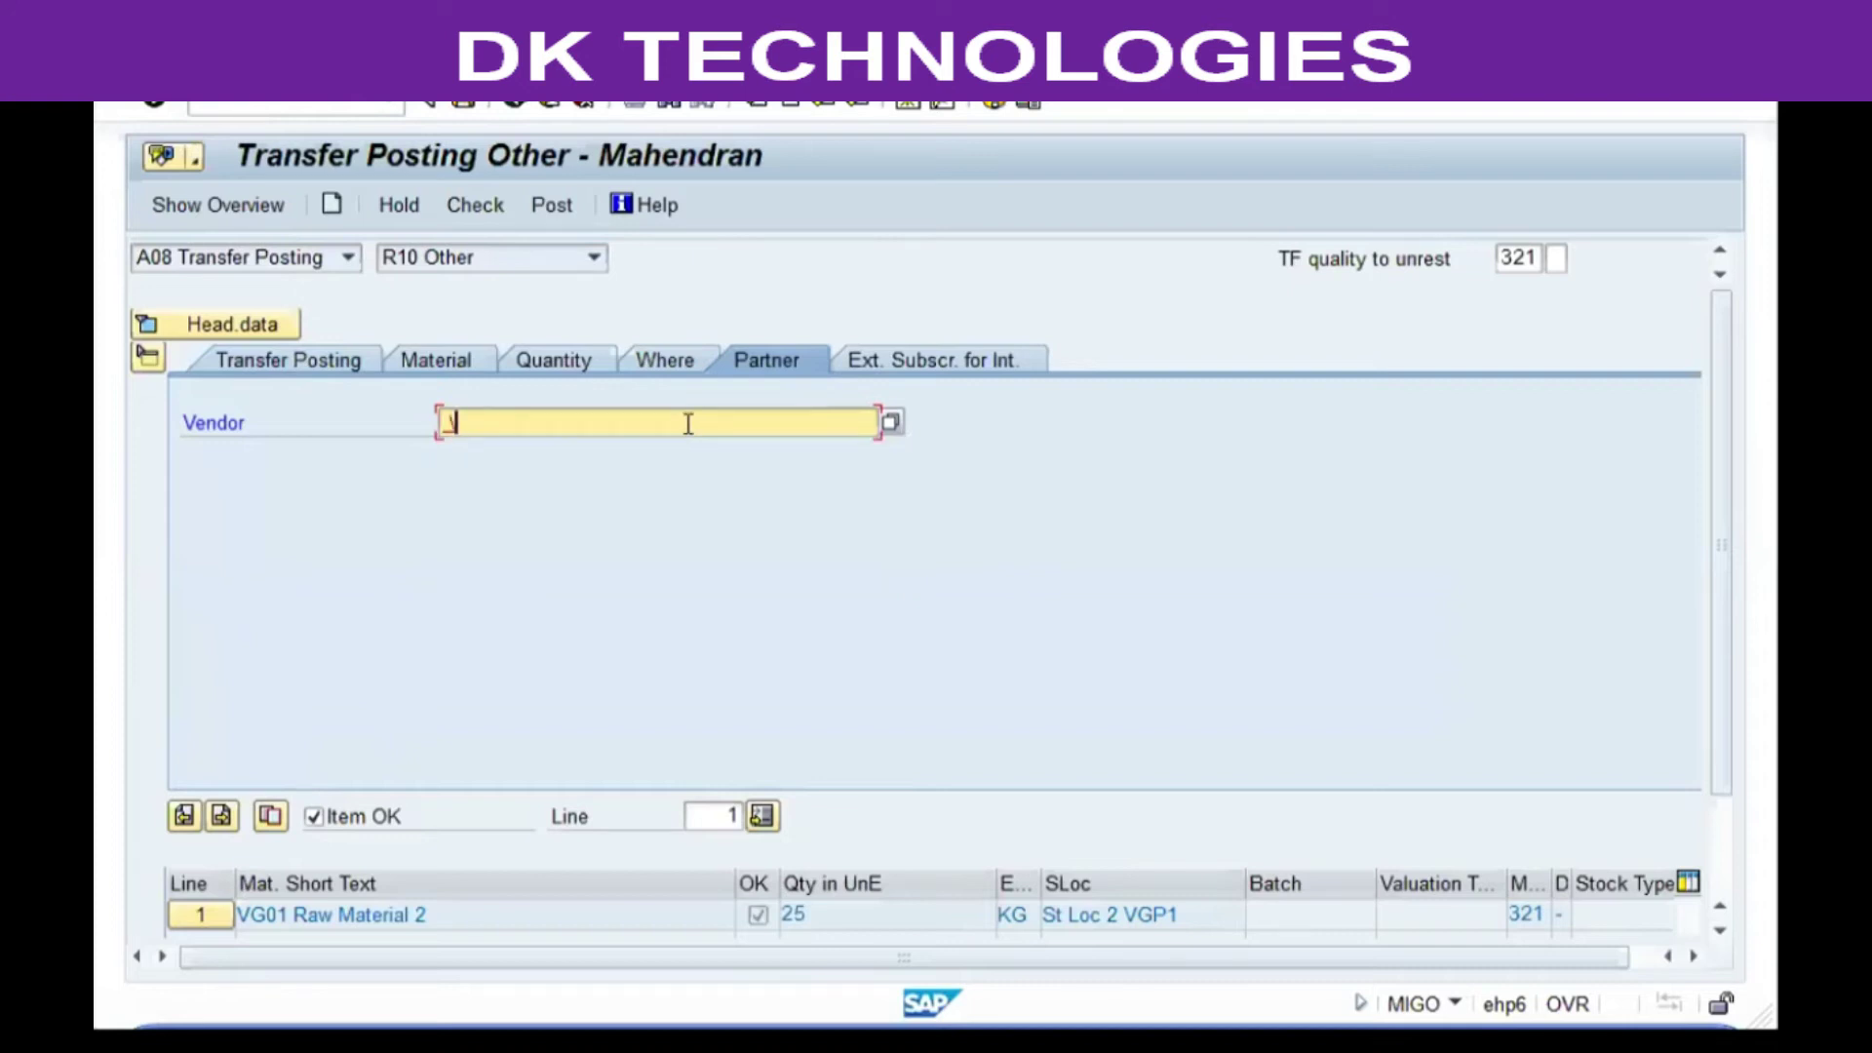
key(BackSpace)
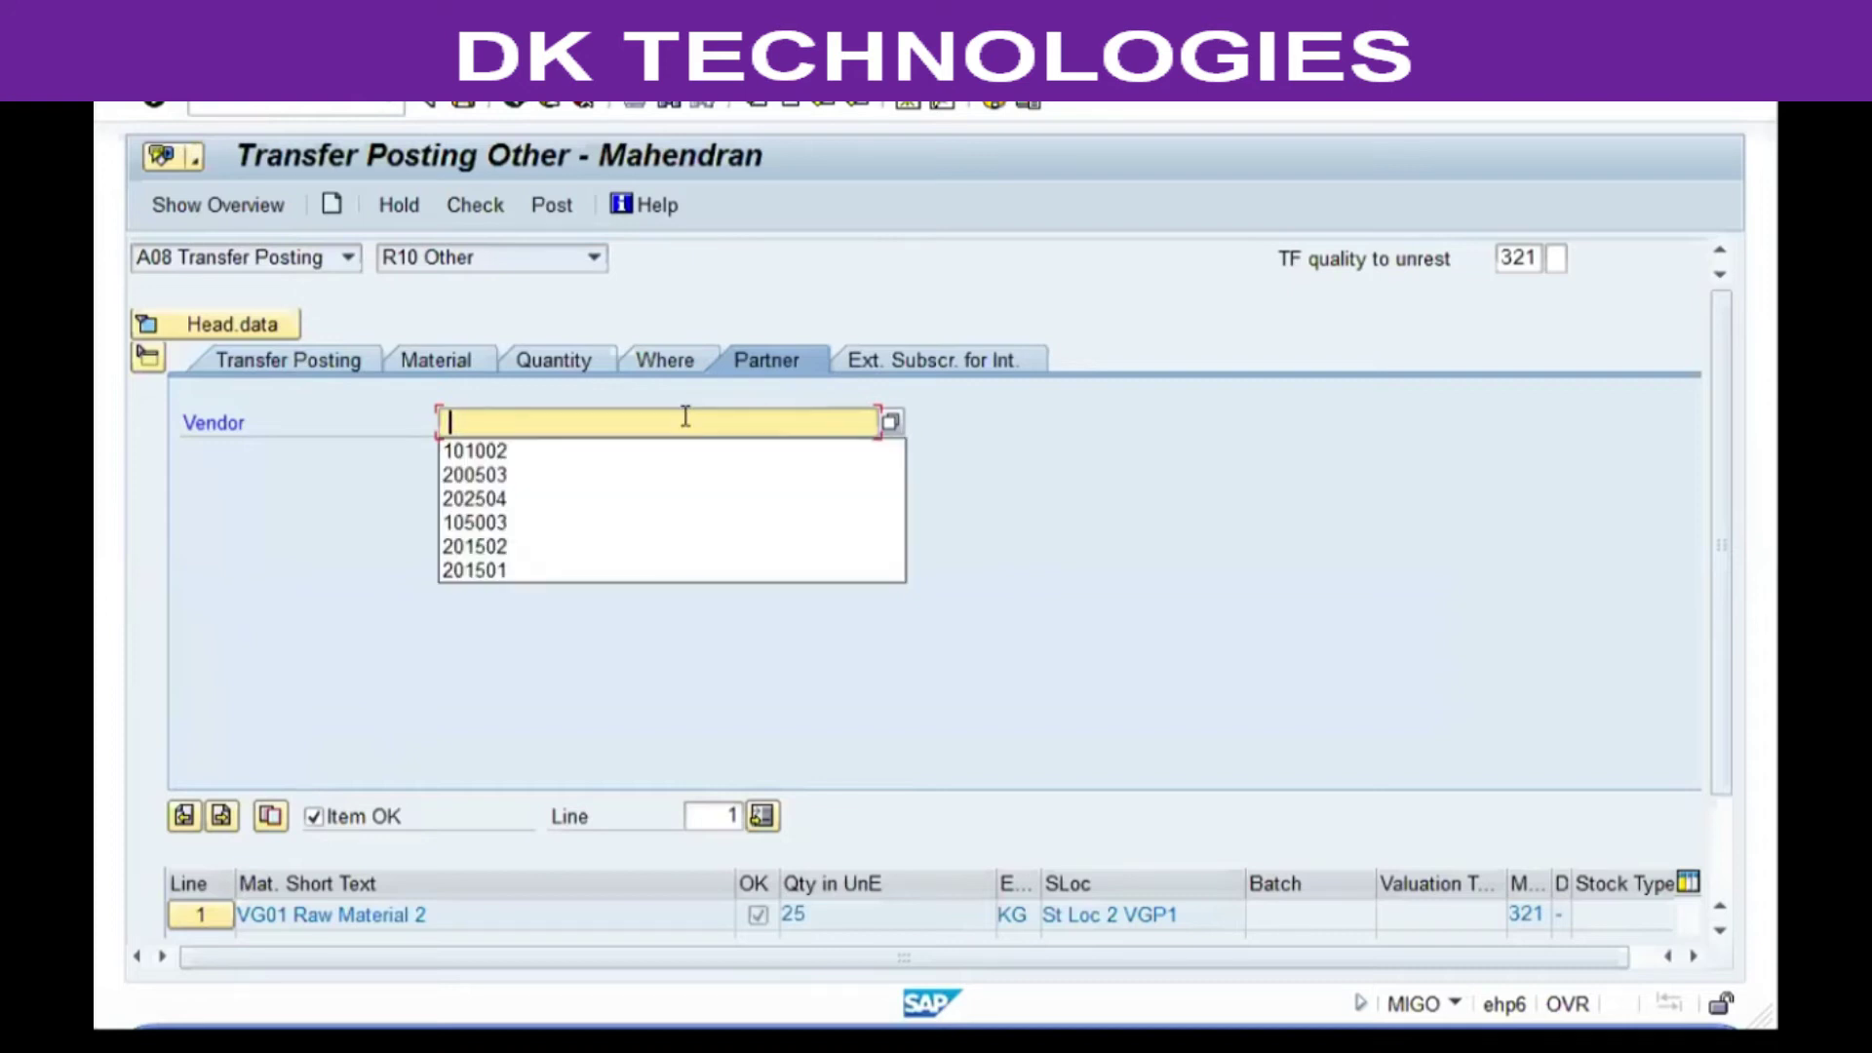
key(Return)
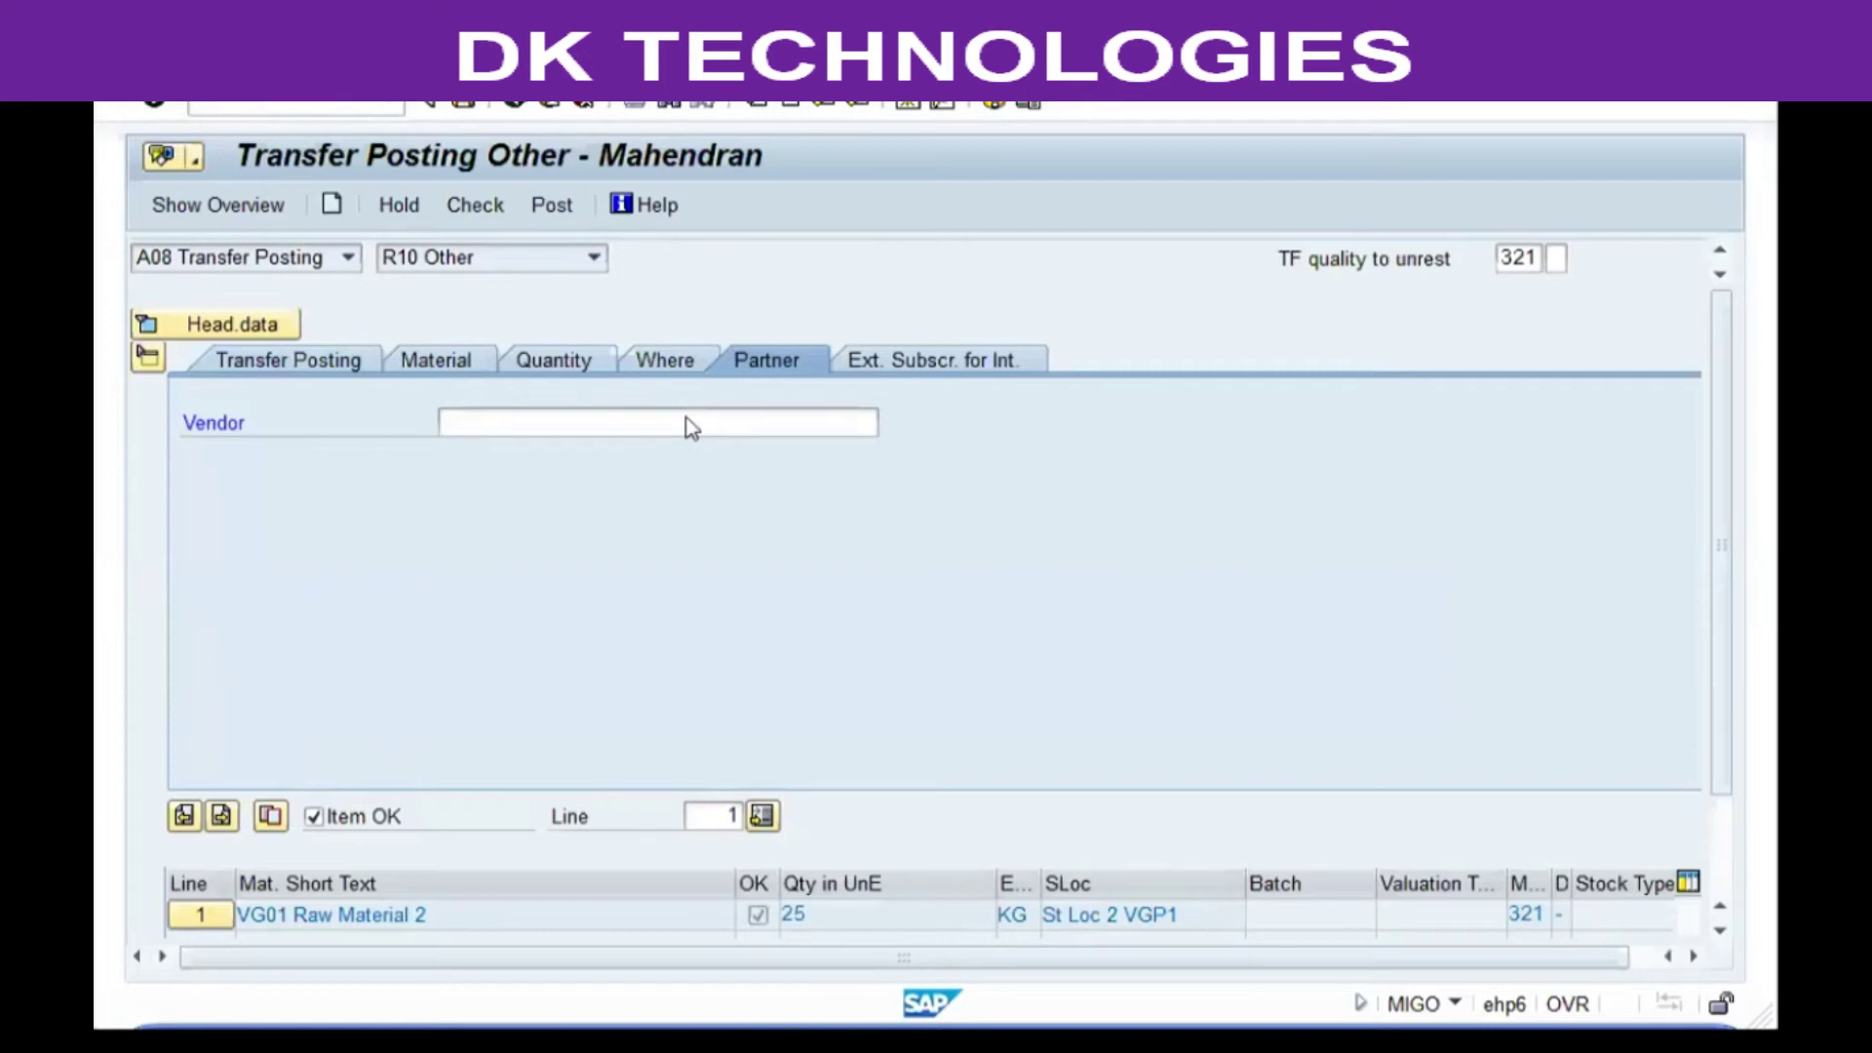
key(F4)
click(682, 672)
text(vgp1)
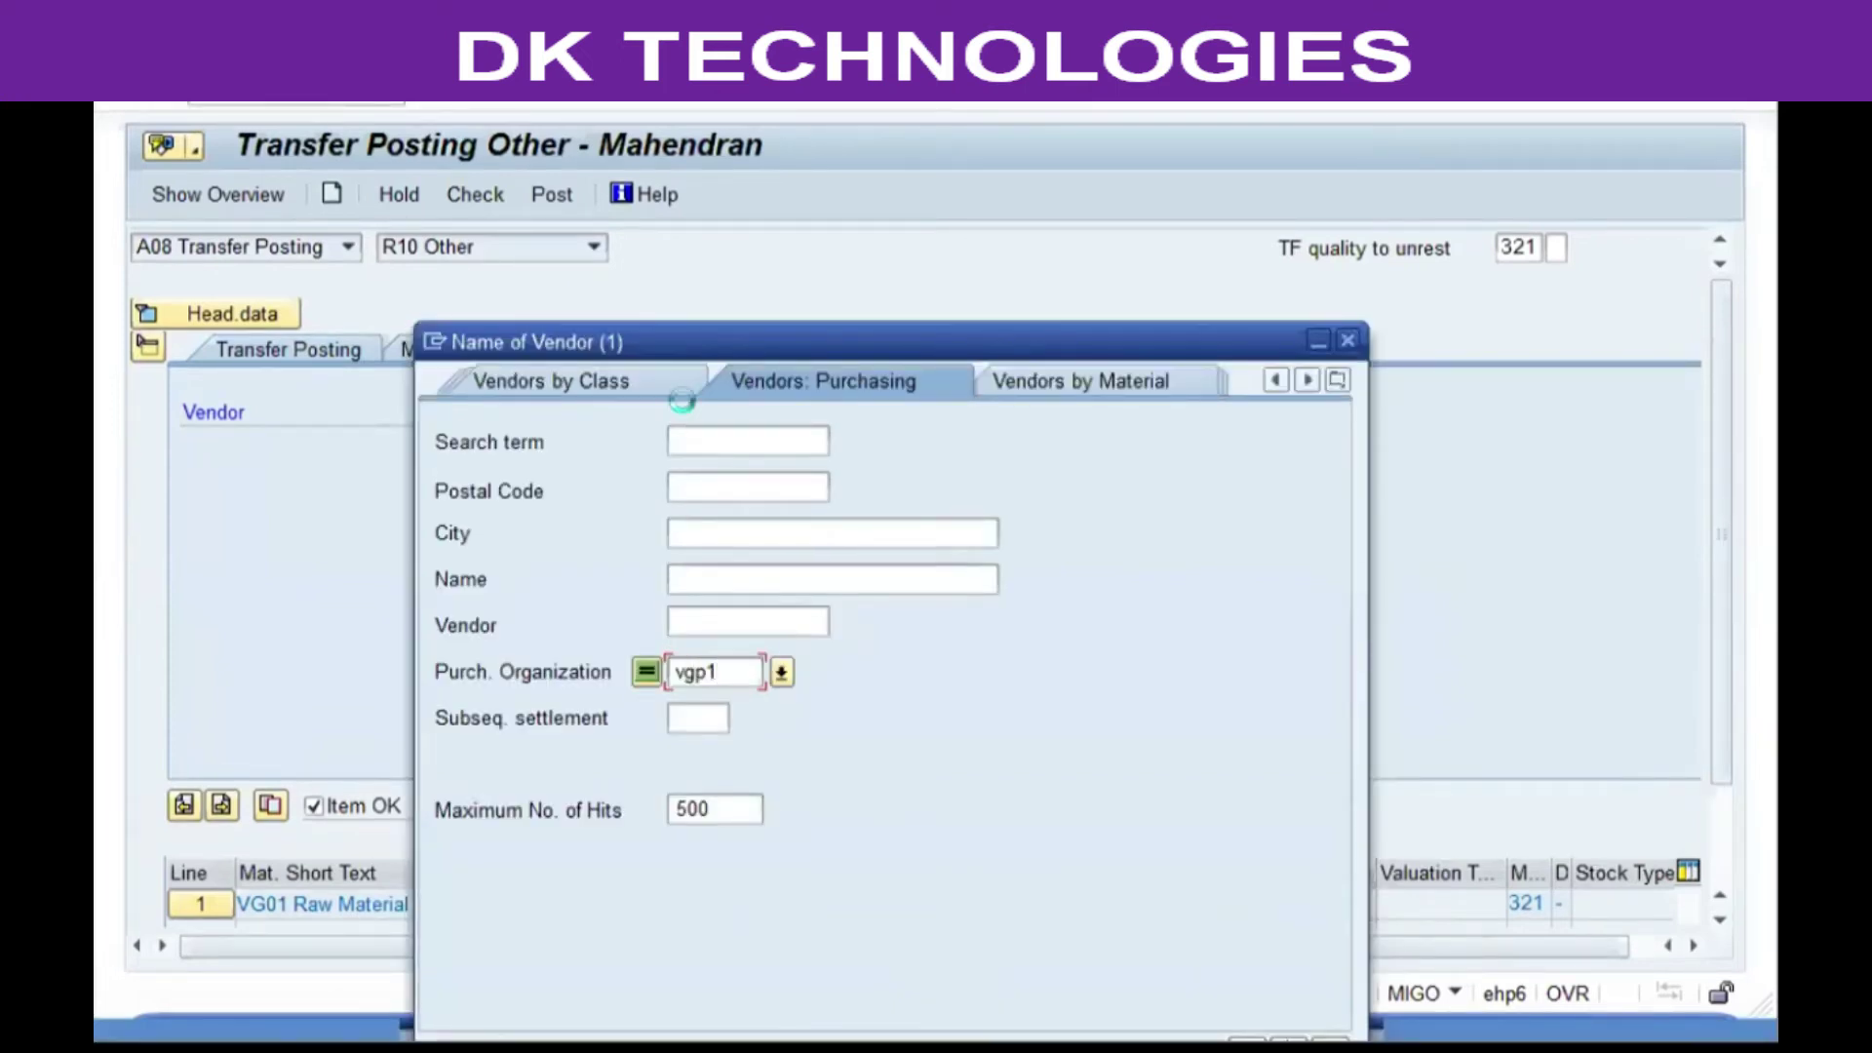
key(Return)
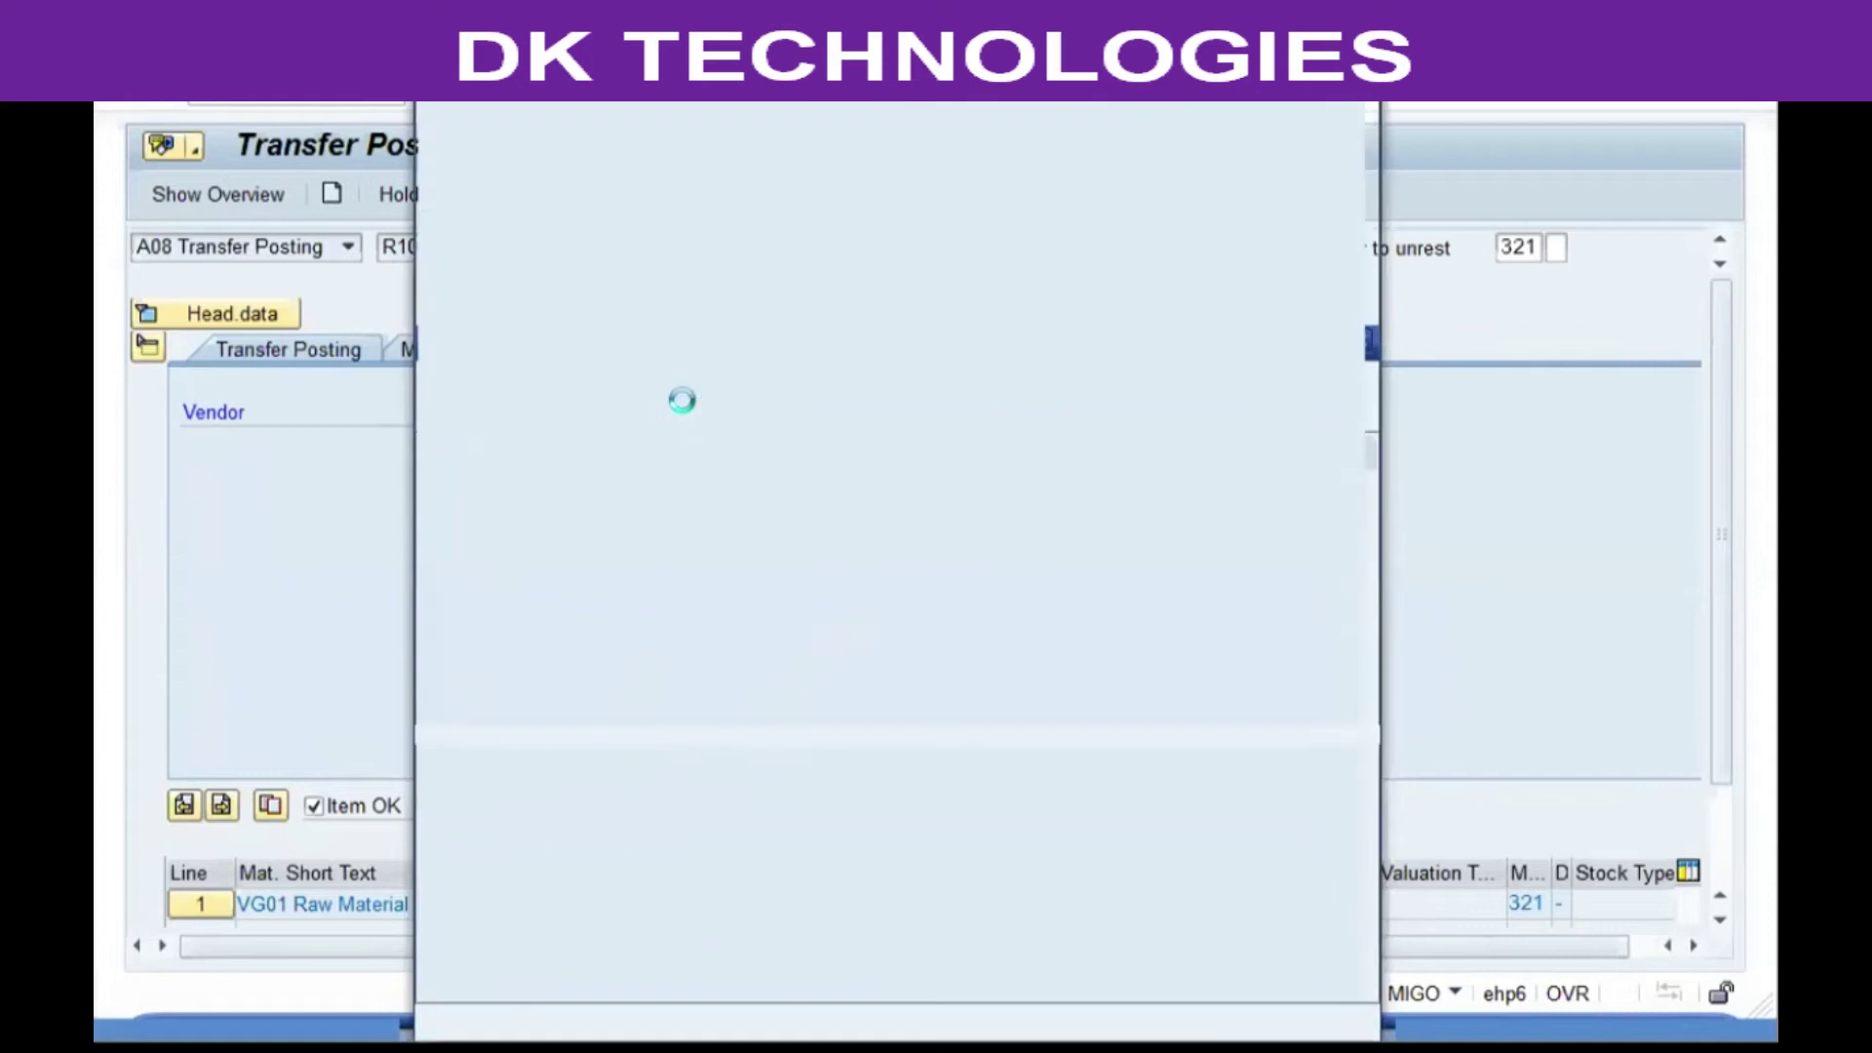
Assign VG01 Regular Vendor 3 from the search results as the item's partner vendor
key(Down)
key(Down)
key(Down)
key(Up)
key(Return)
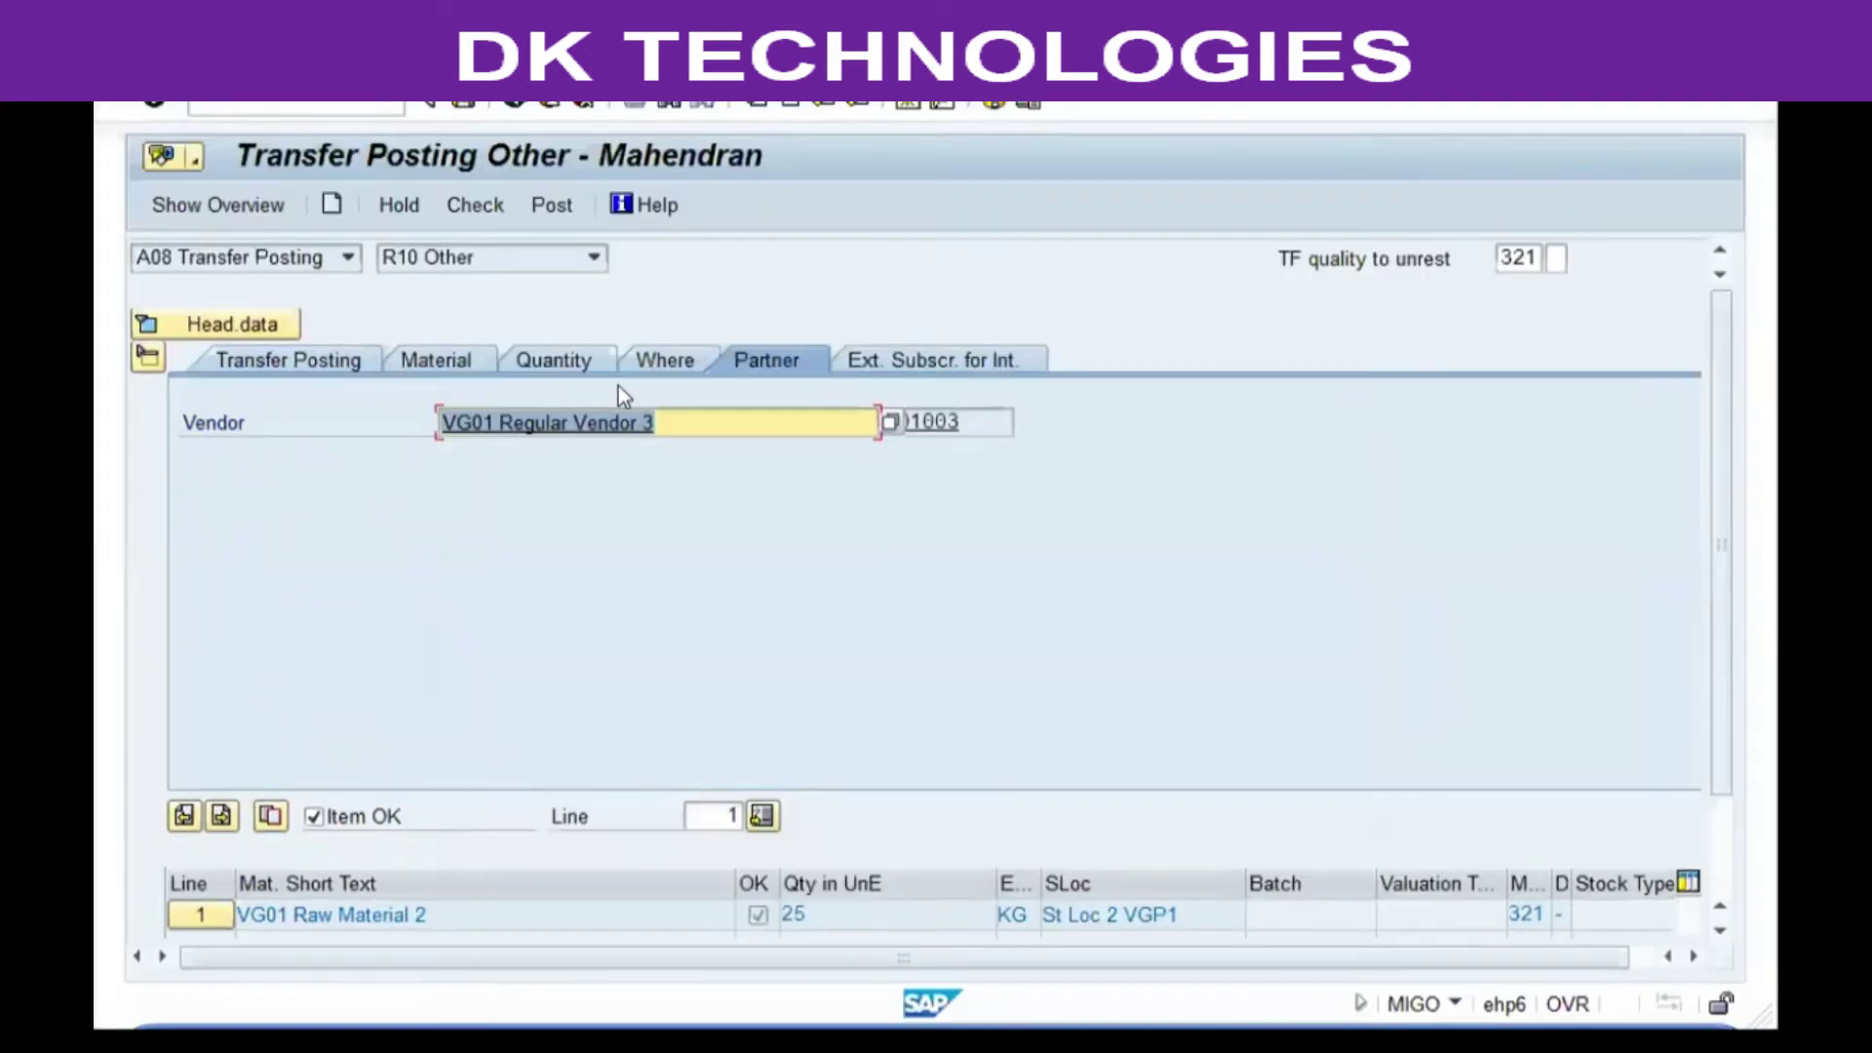
Return to the item's source and destination details, then check and post the transfer
click(390, 413)
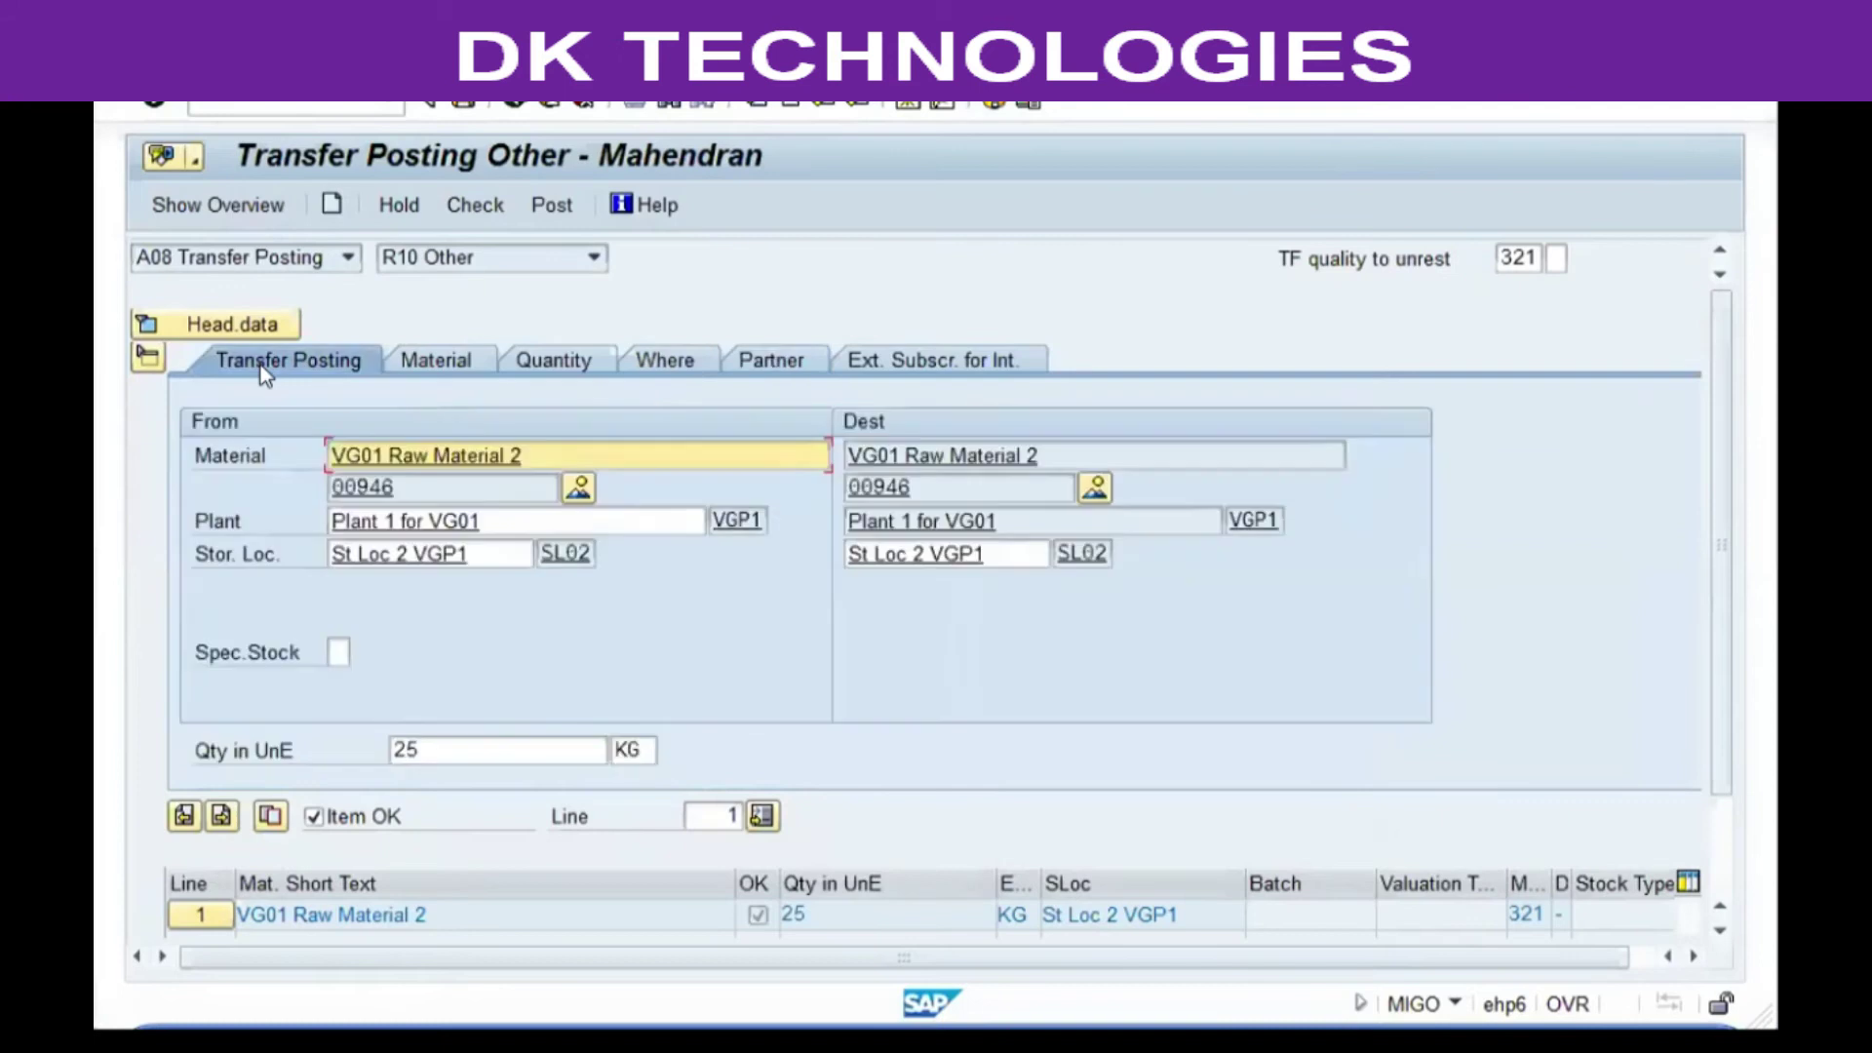
click(474, 203)
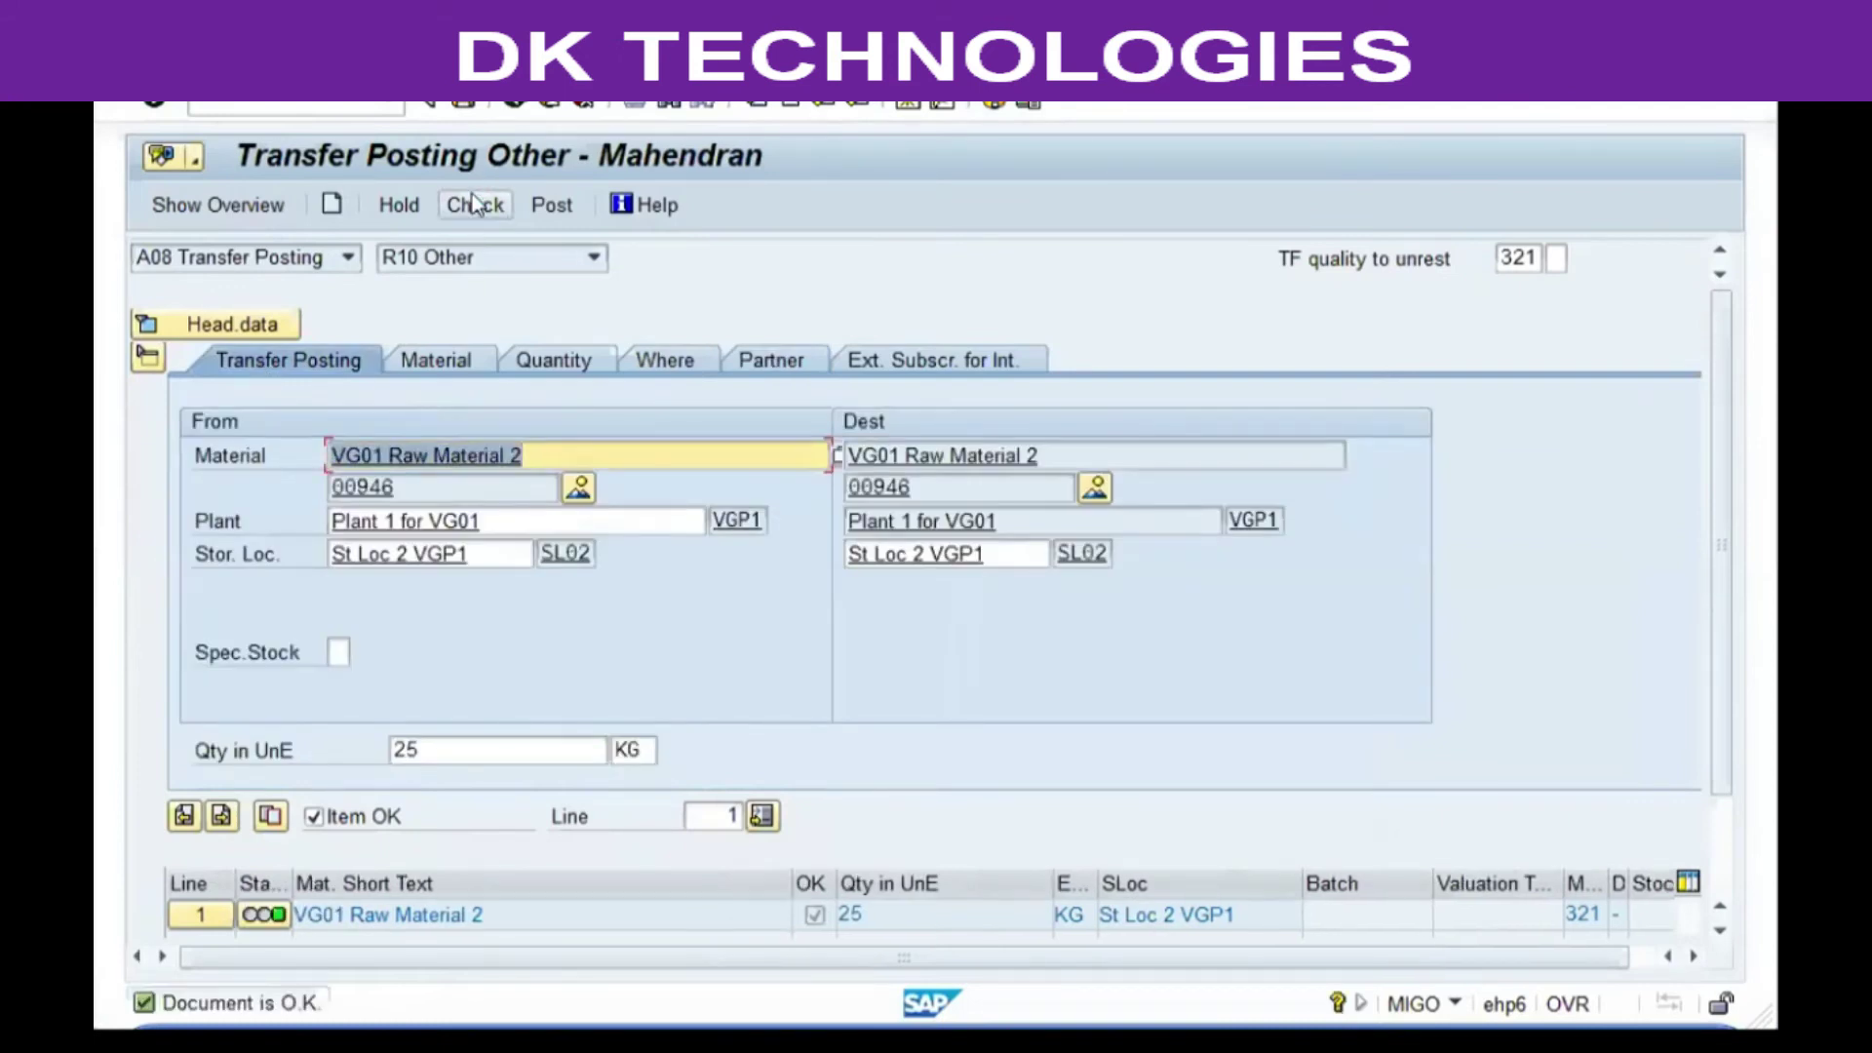
click(568, 202)
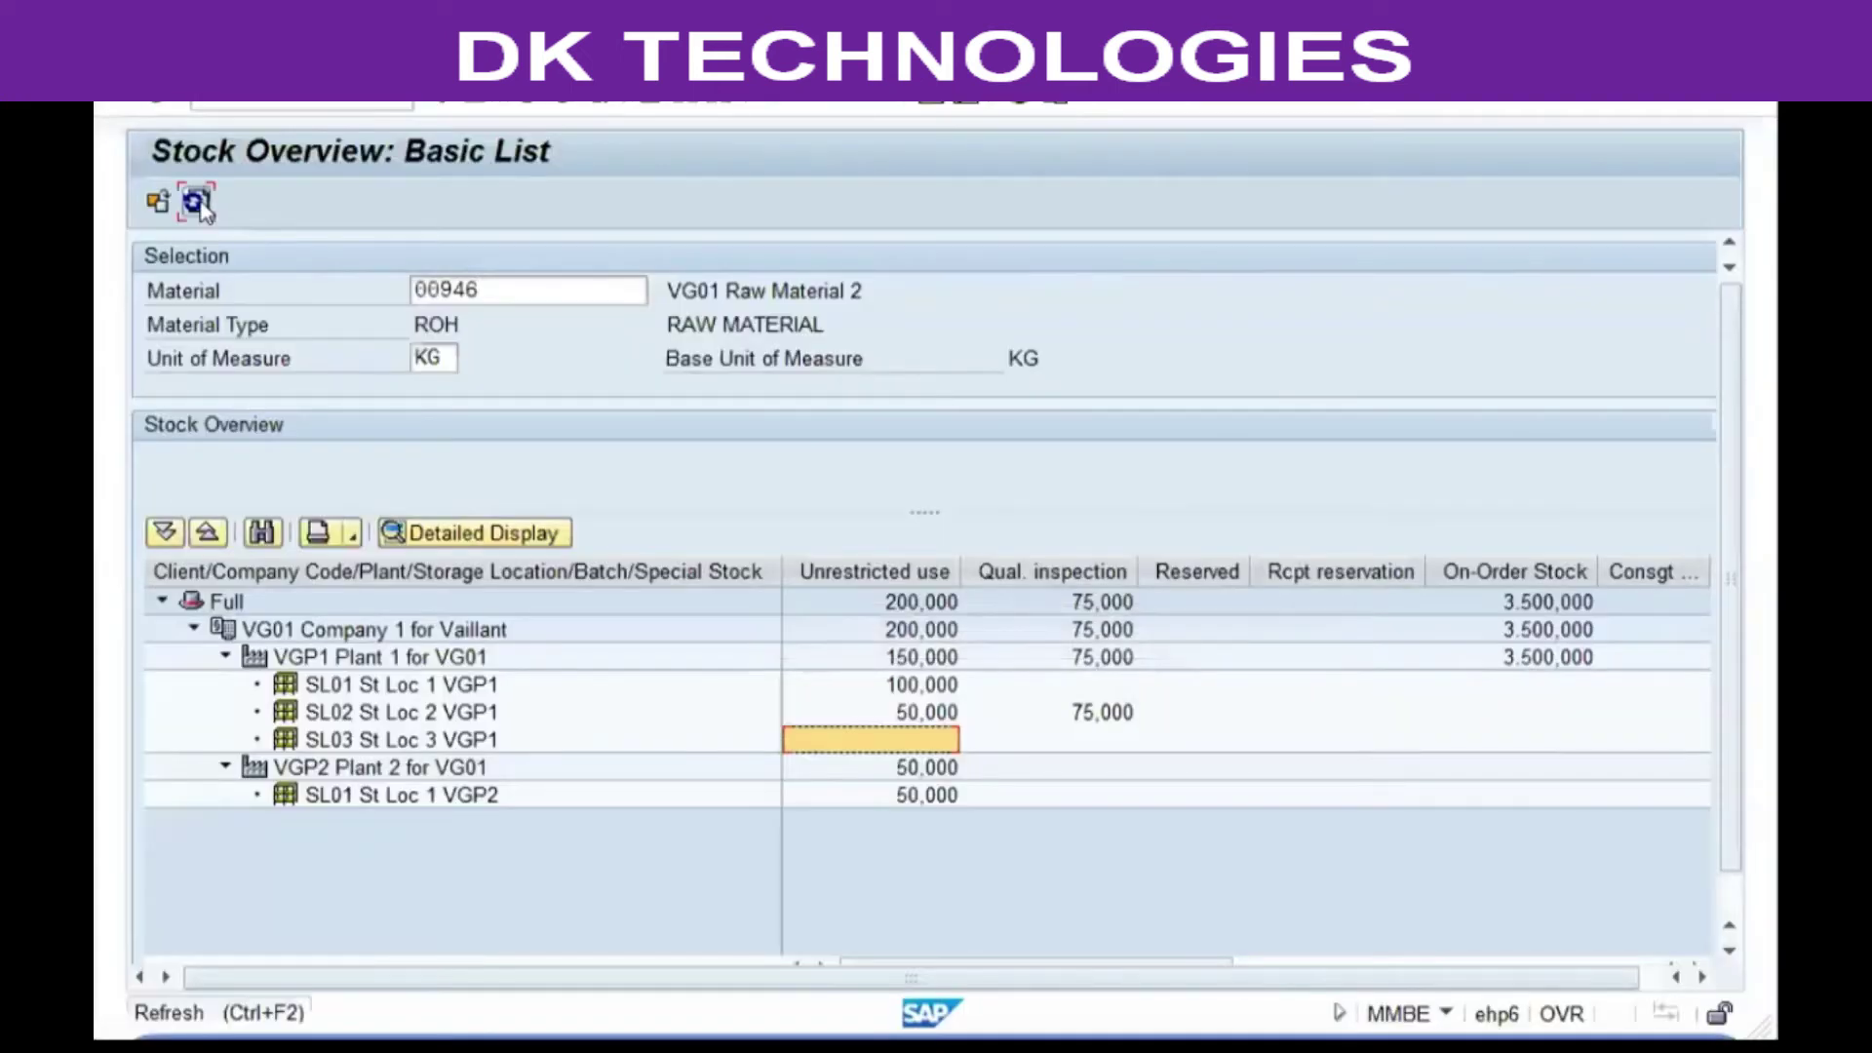
Refresh the stock overview and examine SL02's unrestricted and quality inspection stock and the overall stock
click(196, 201)
click(1139, 715)
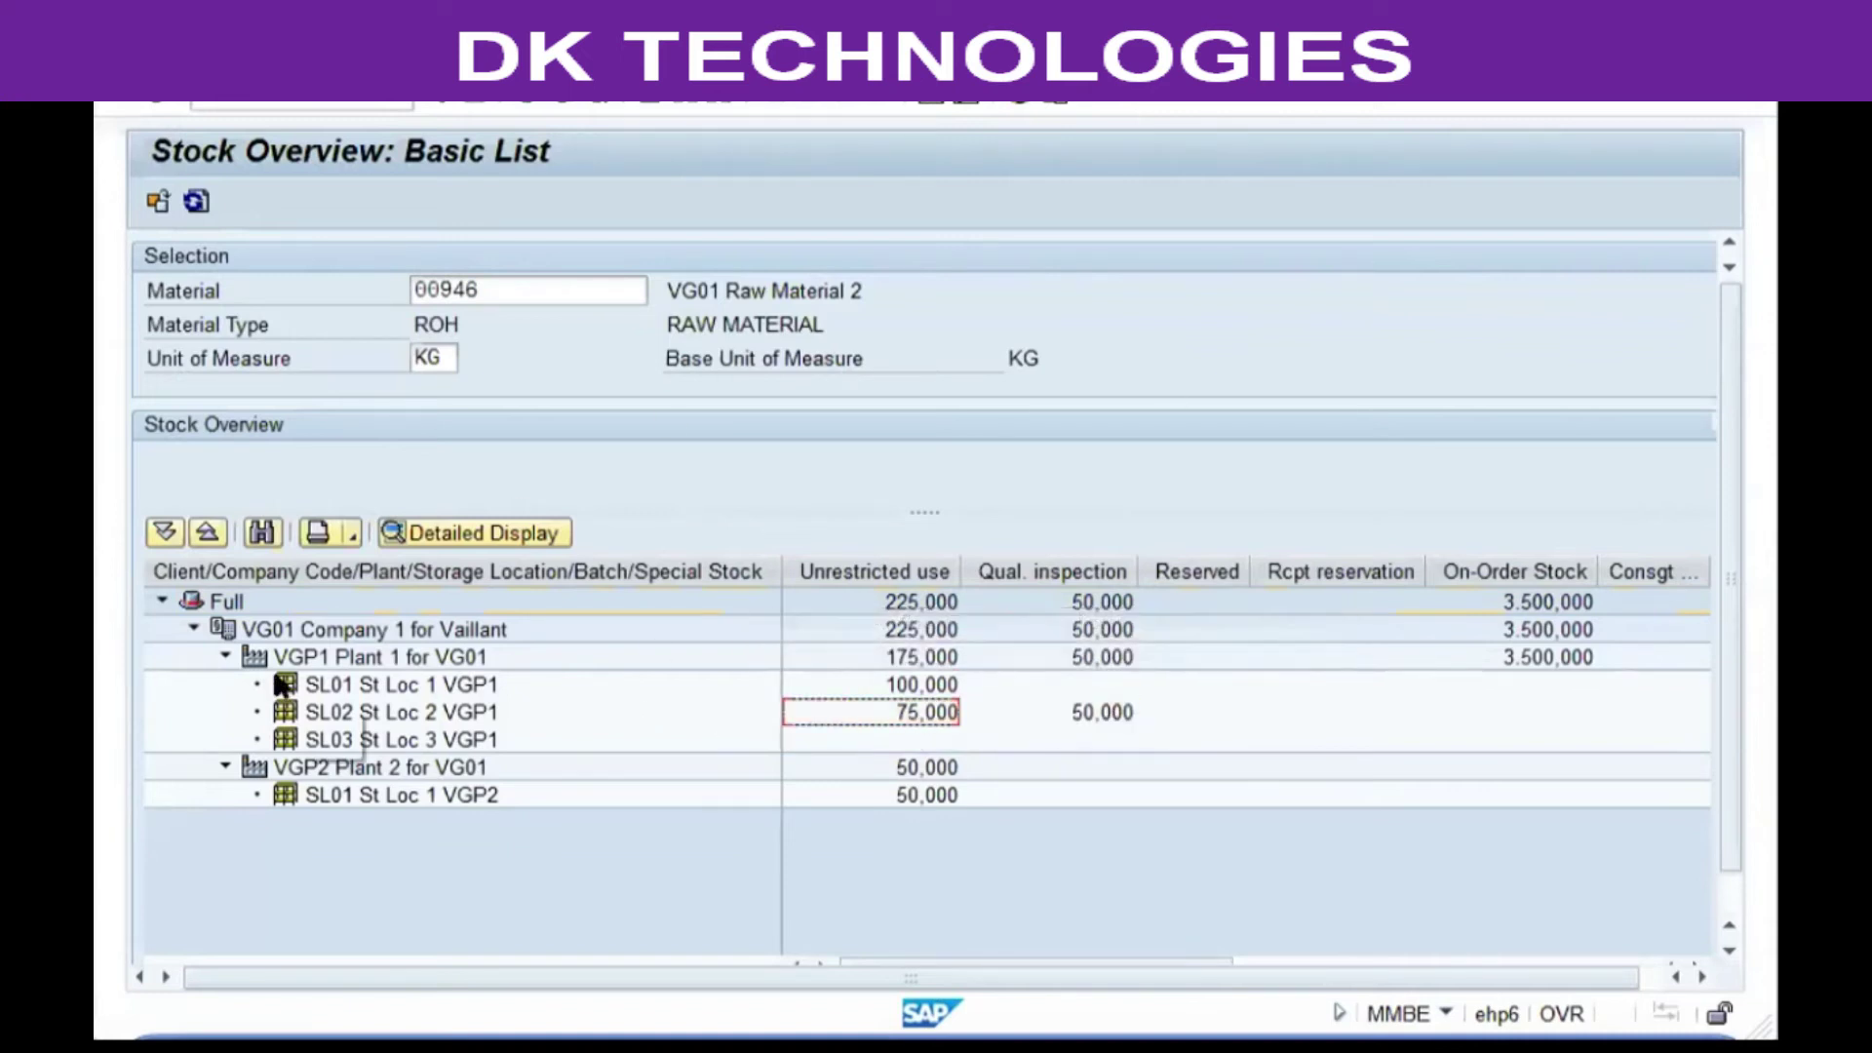
click(217, 602)
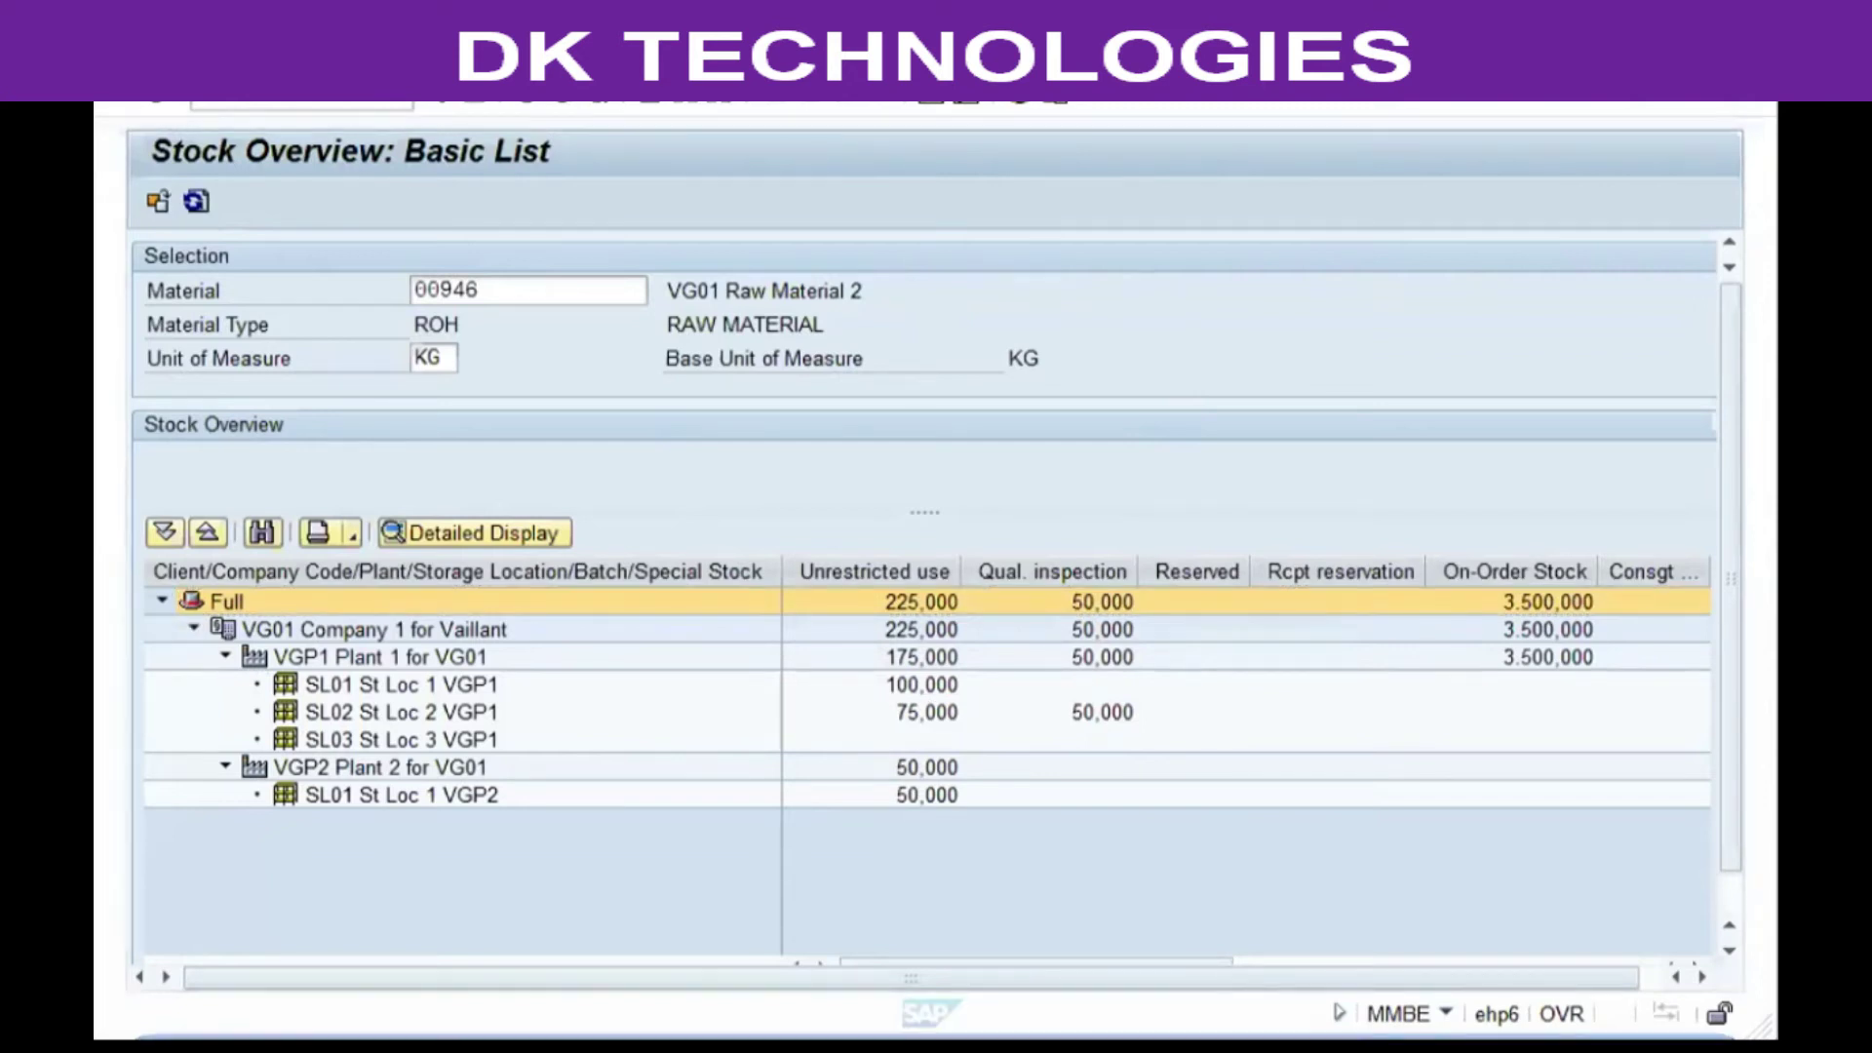
Switch to the Word notes and examine the movement types for transfers between unrestricted, quality inspection and blocked stock
key(alt+Tab)
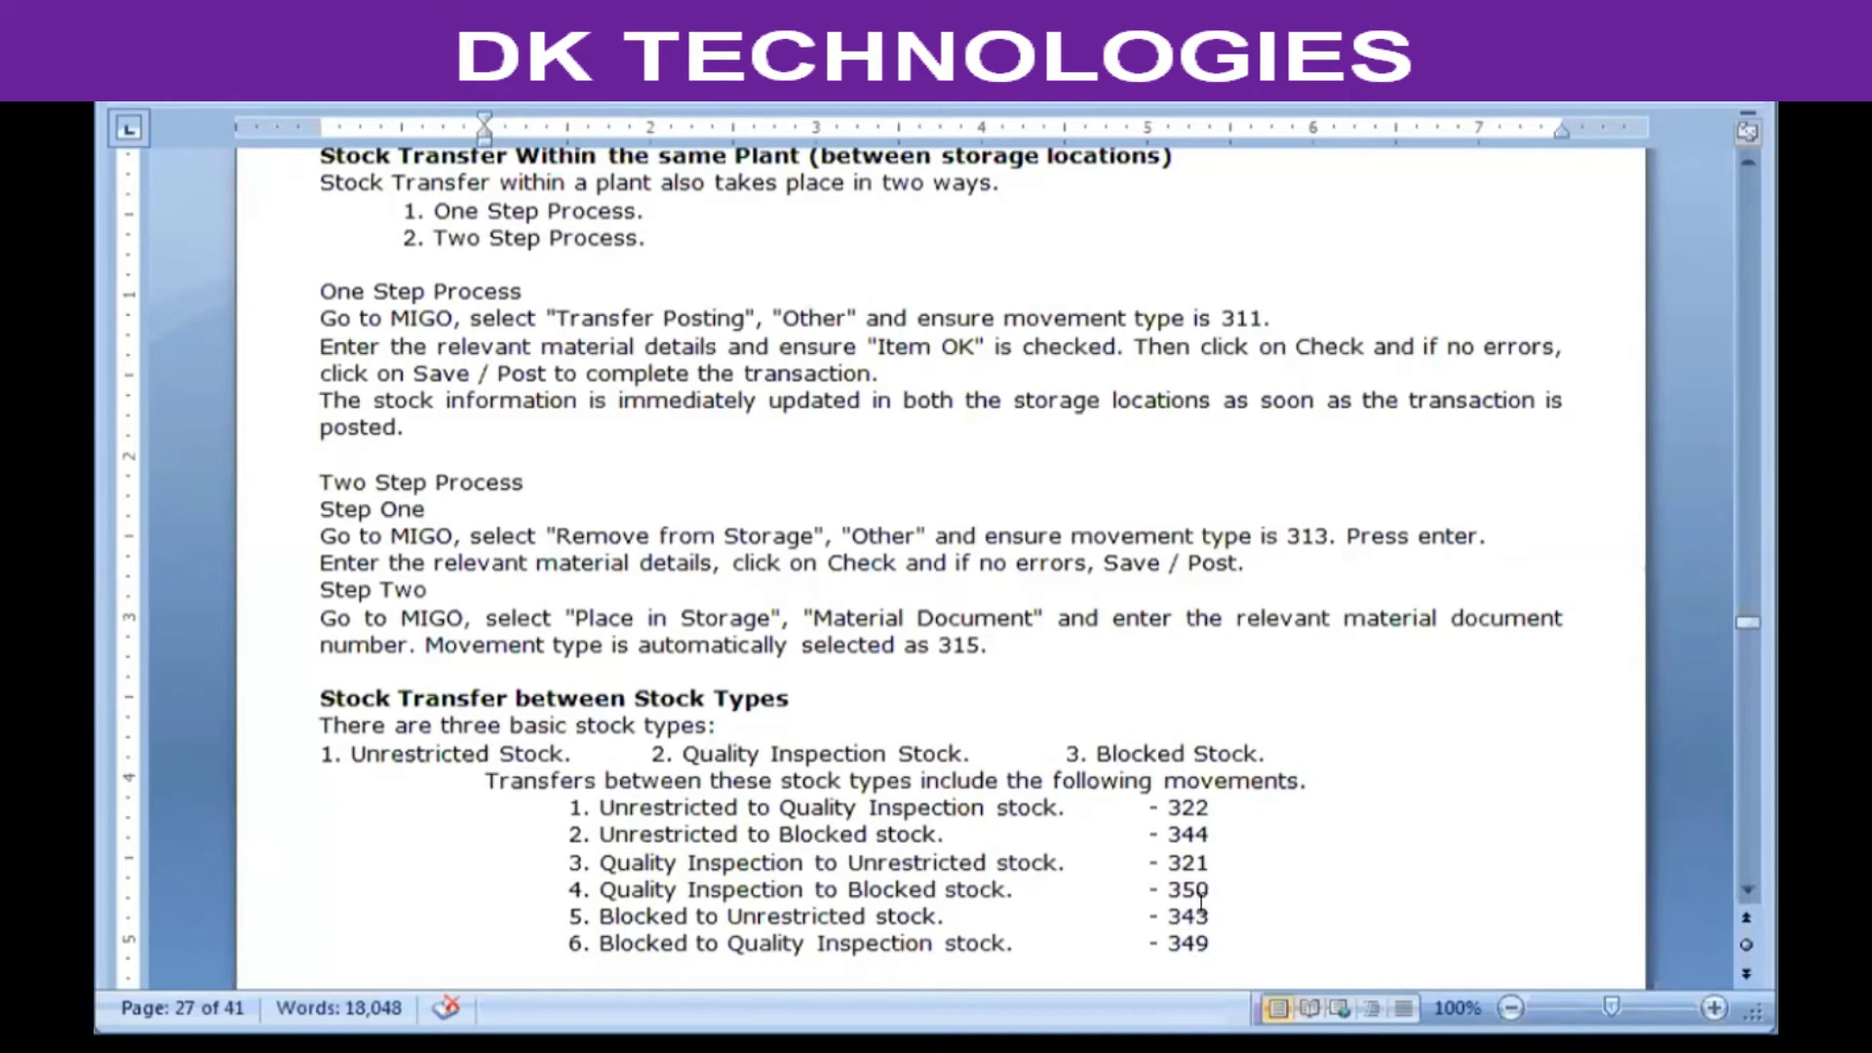
scroll(1189, 871, down, 2)
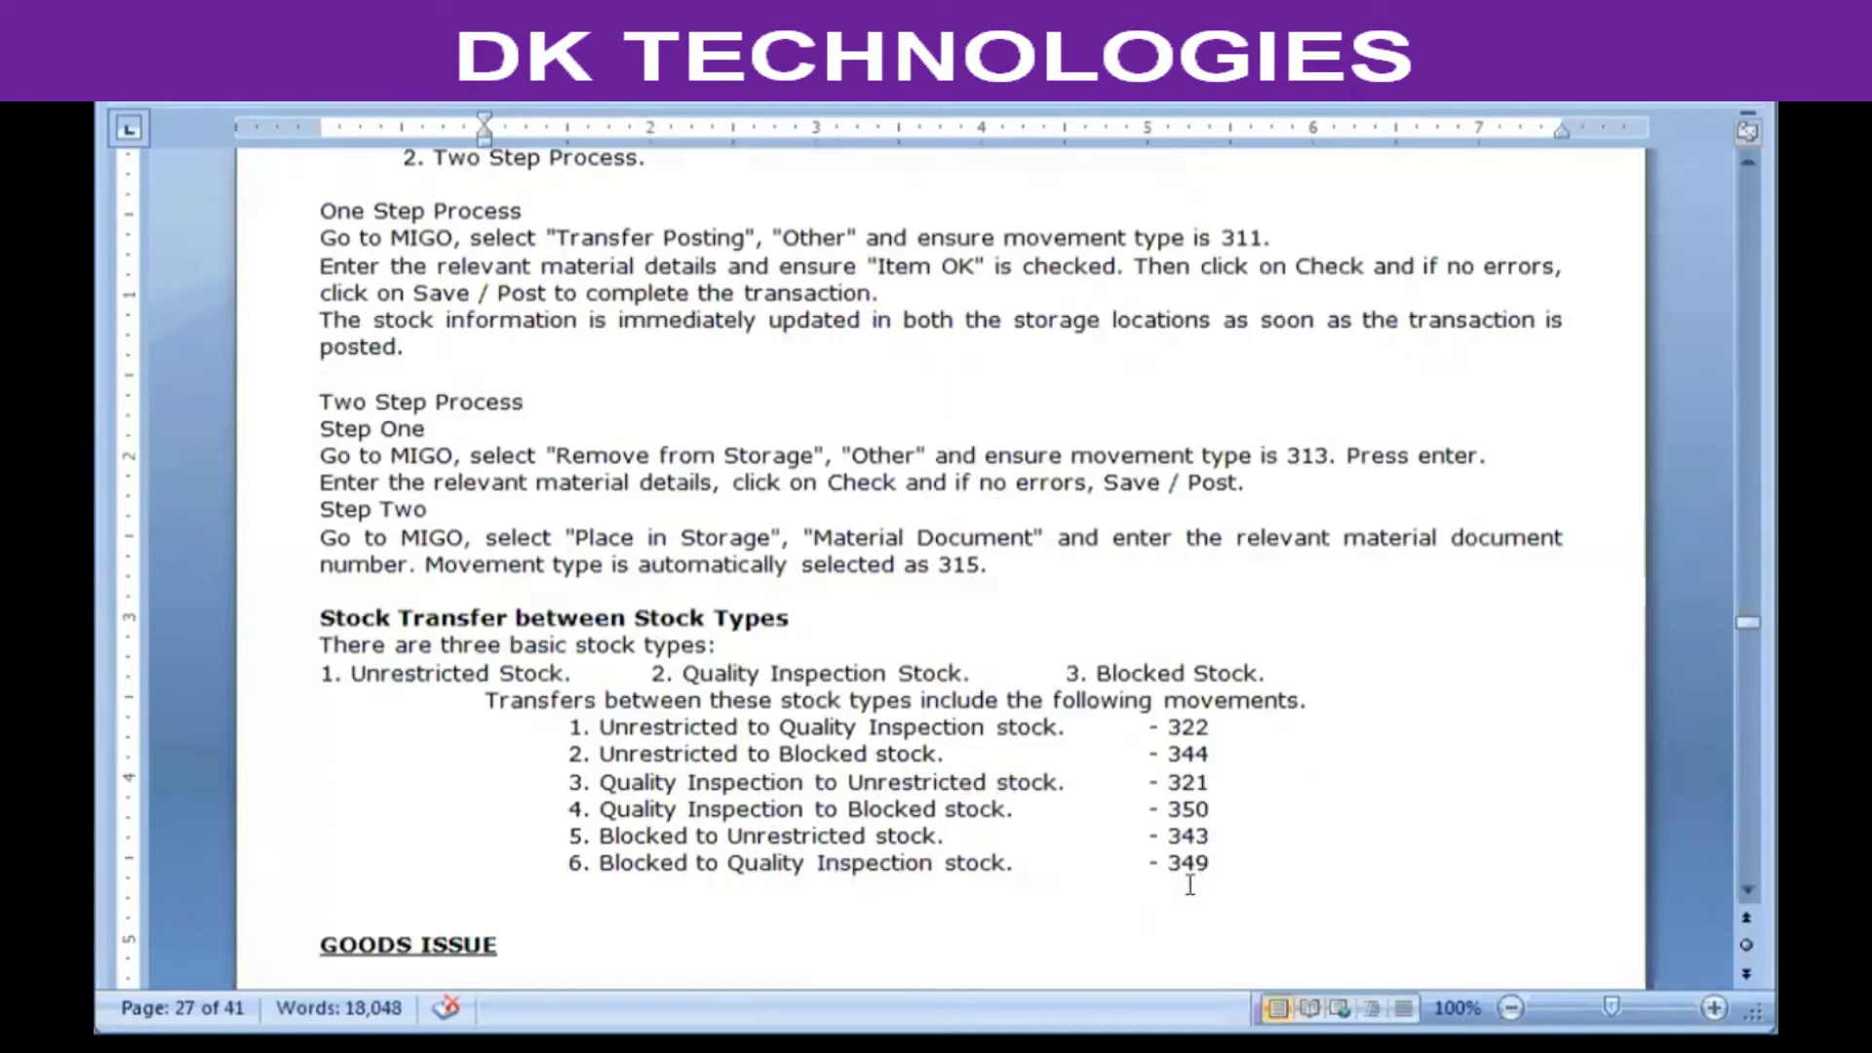
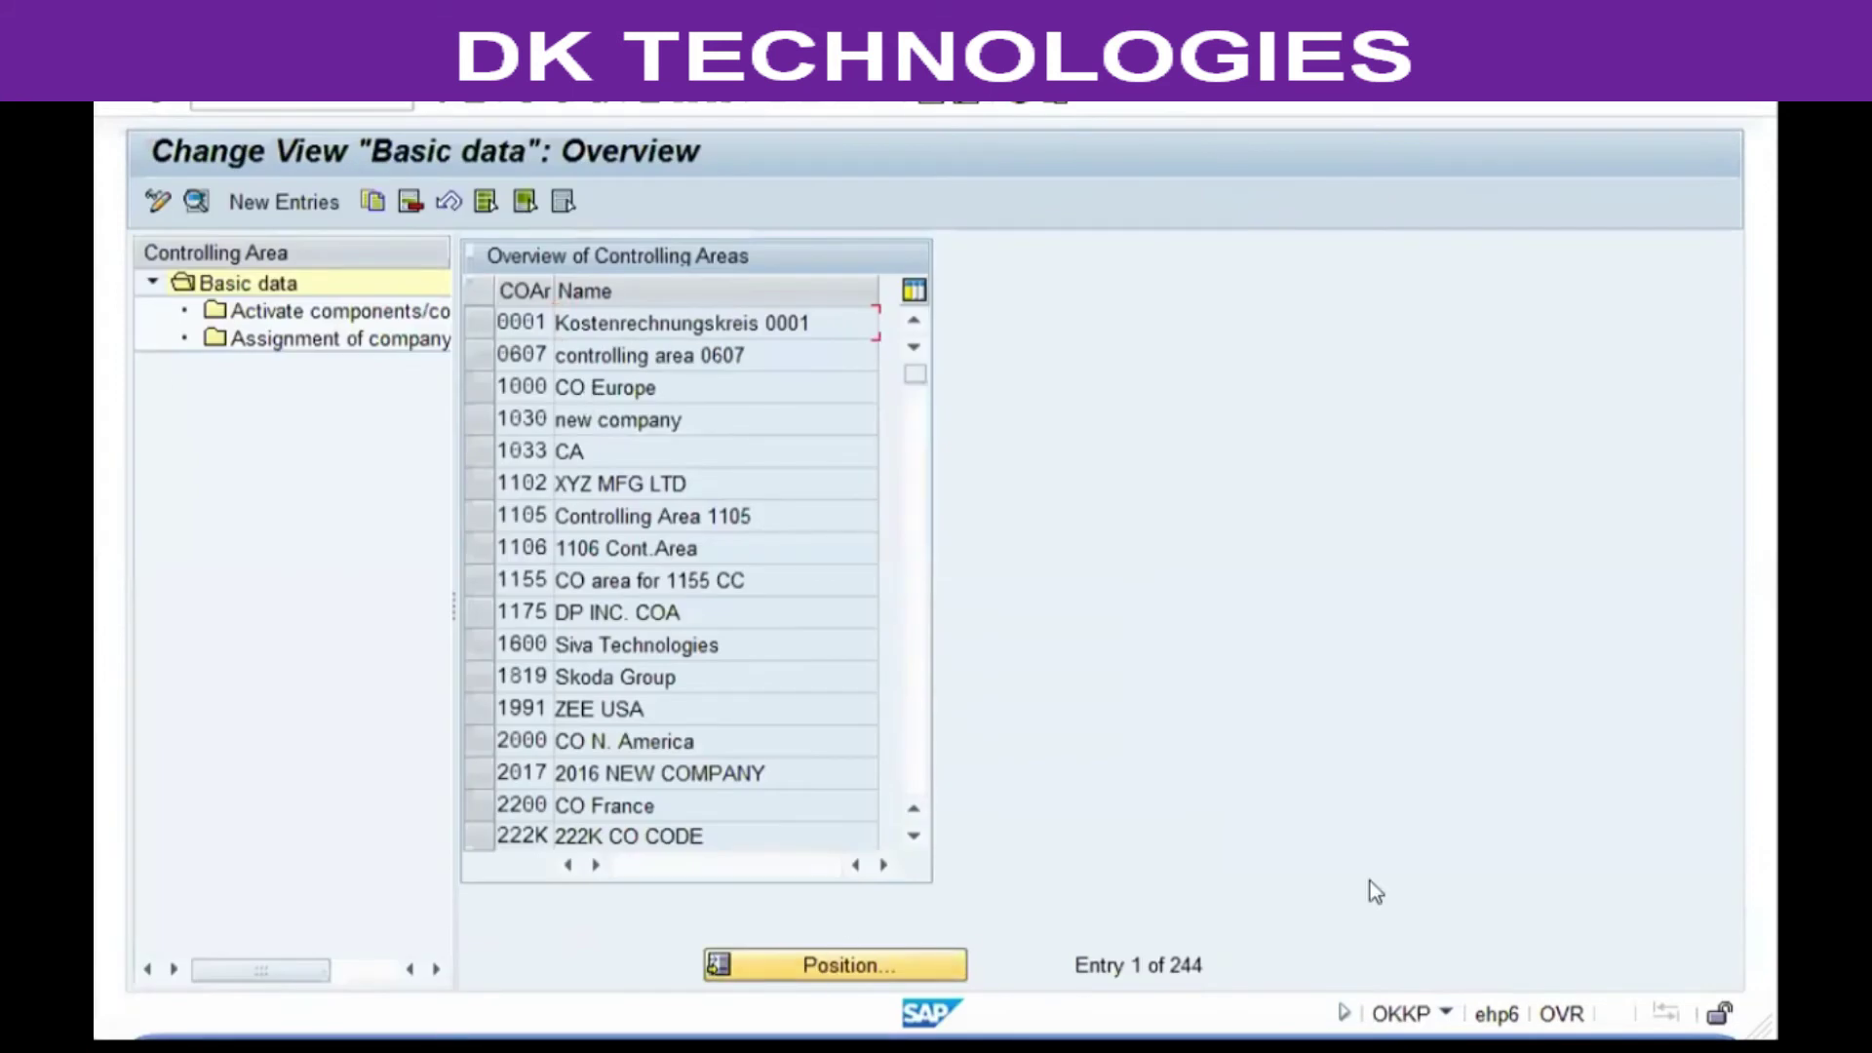
Find controlling area VG01 in the overview of controlling areas and open its basic data details
key(Return)
text(vg)
key(Return)
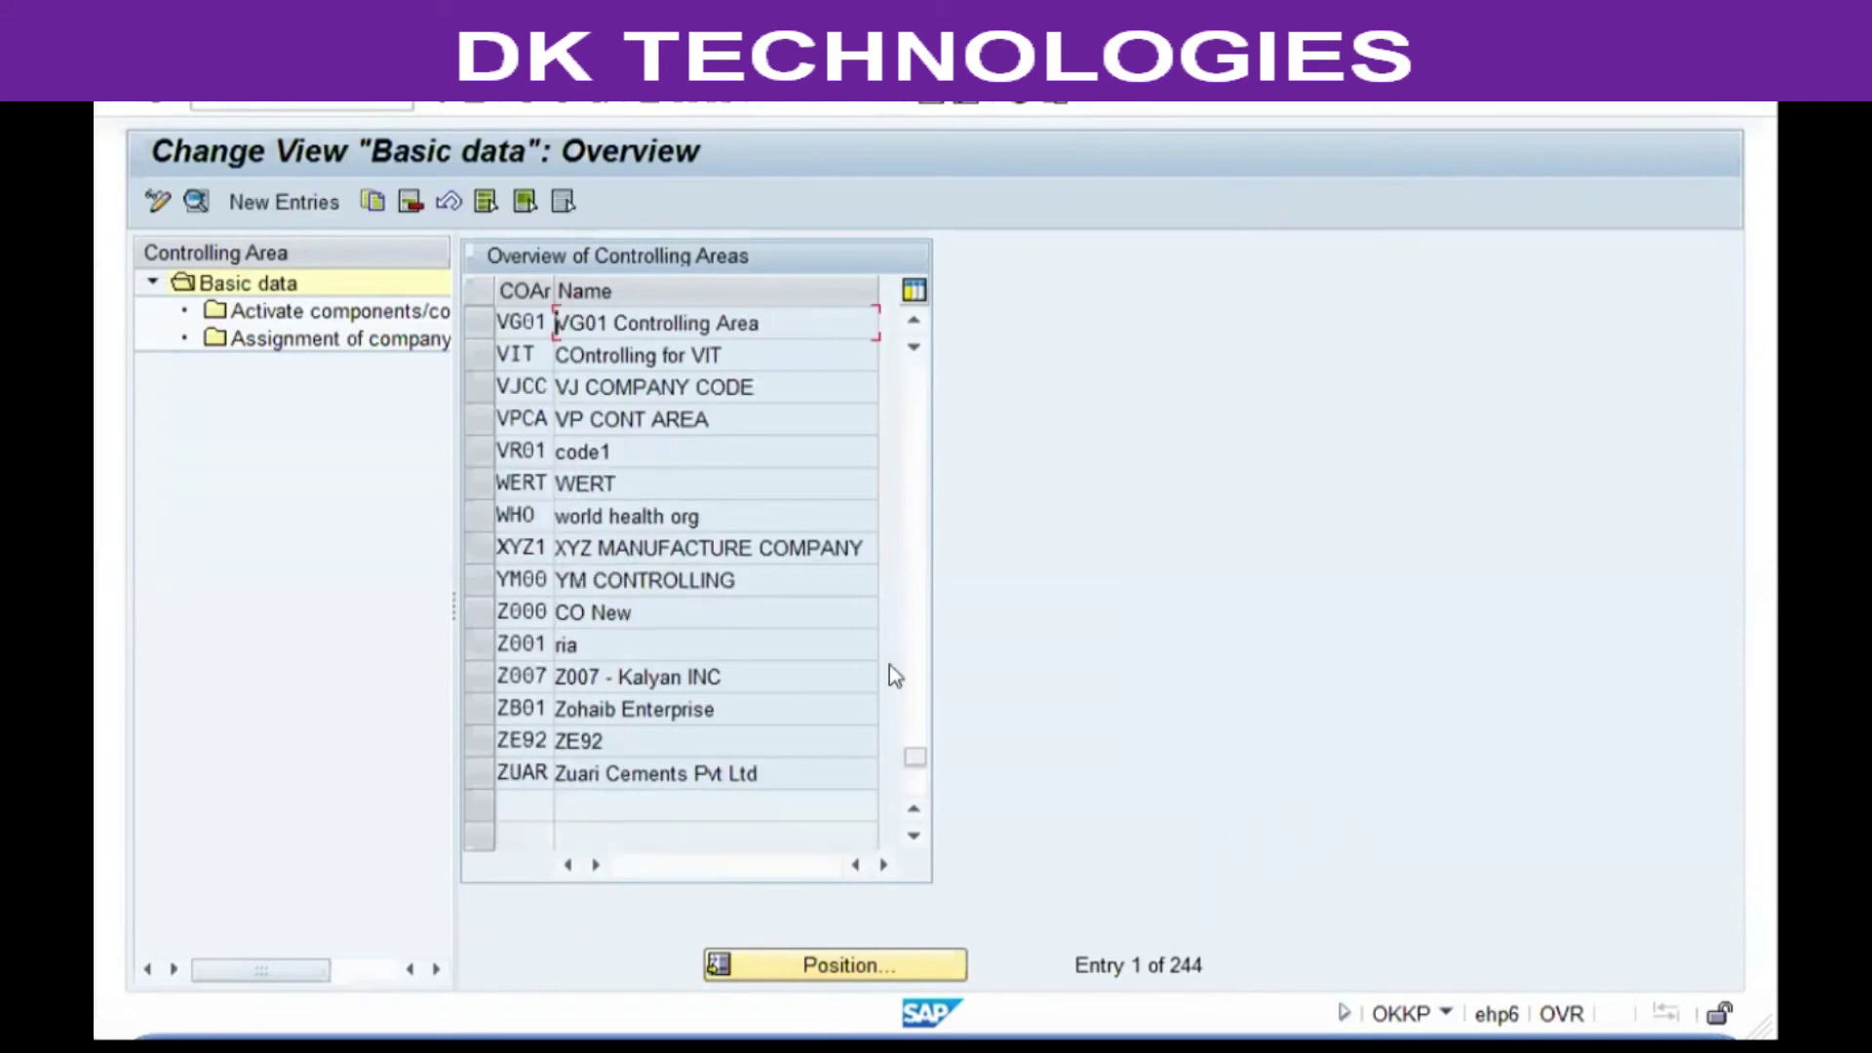
double_click(627, 325)
Set the cost center standard hierarchy to VG01 and agree to create it as a standard hierarchy
click(819, 760)
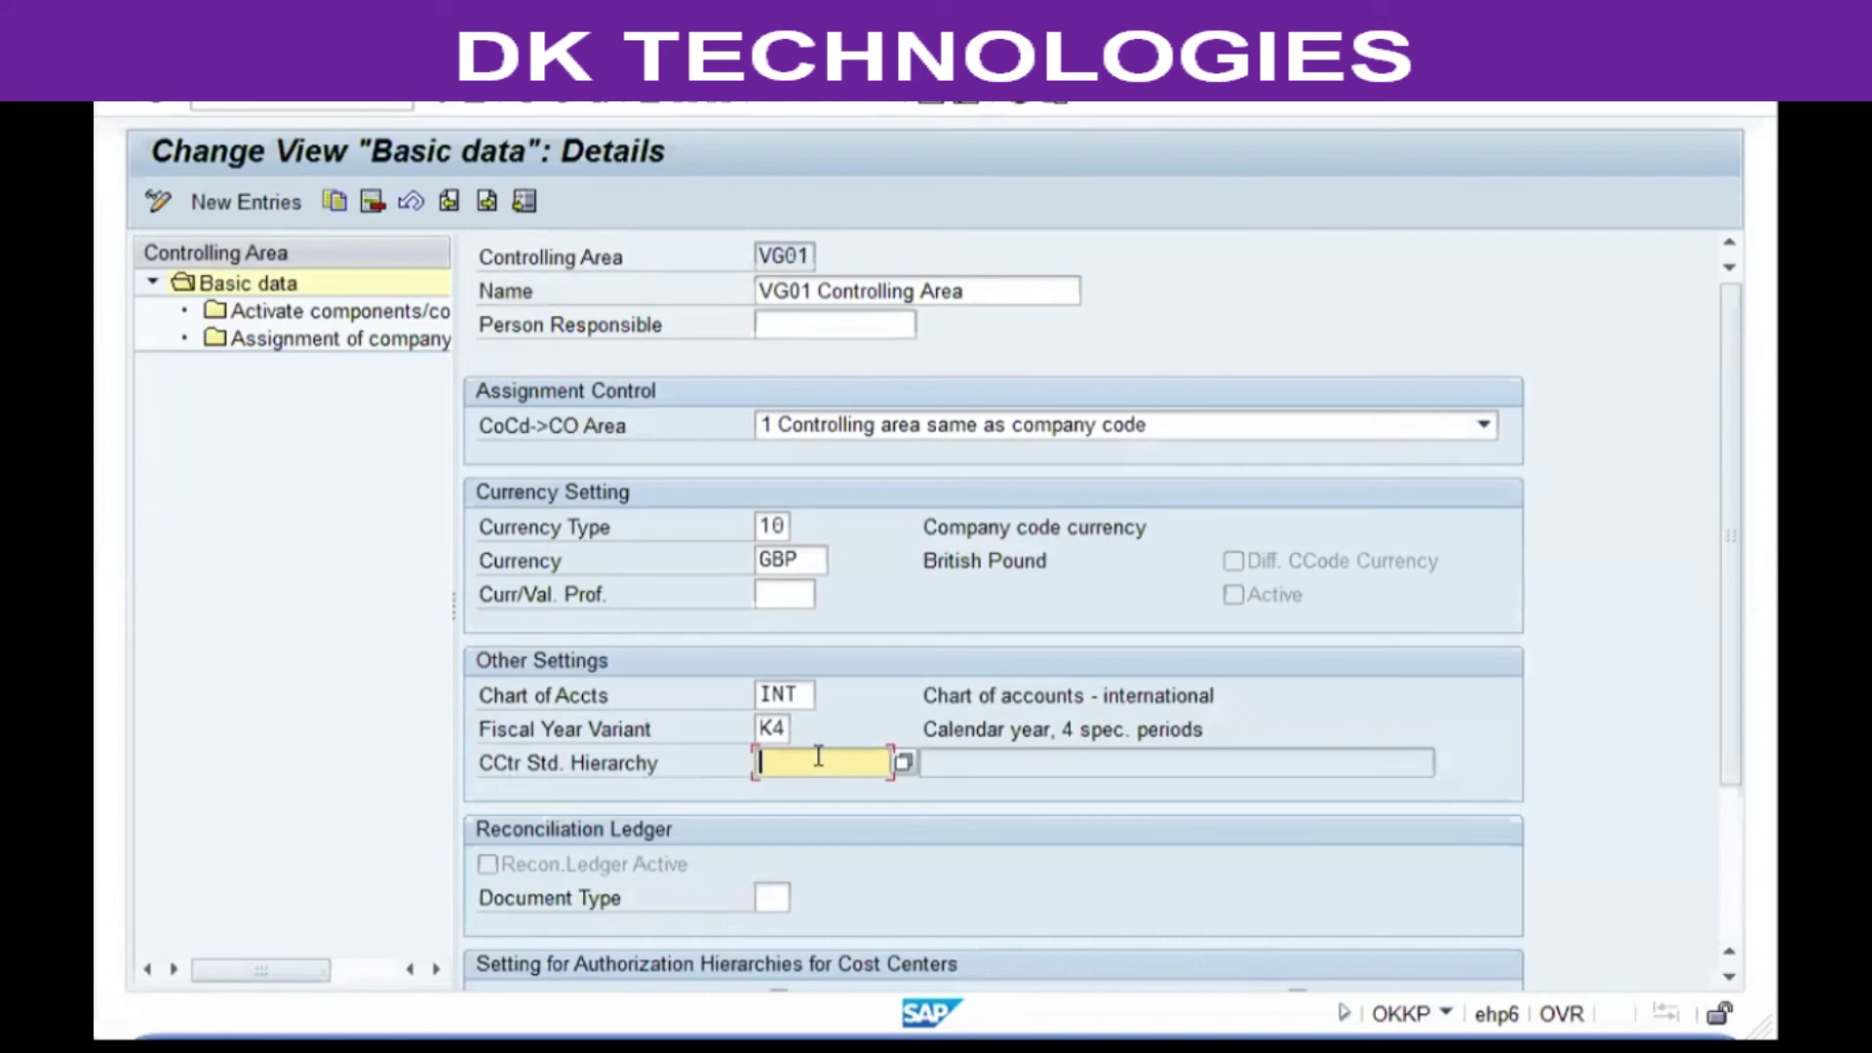
text(vg01)
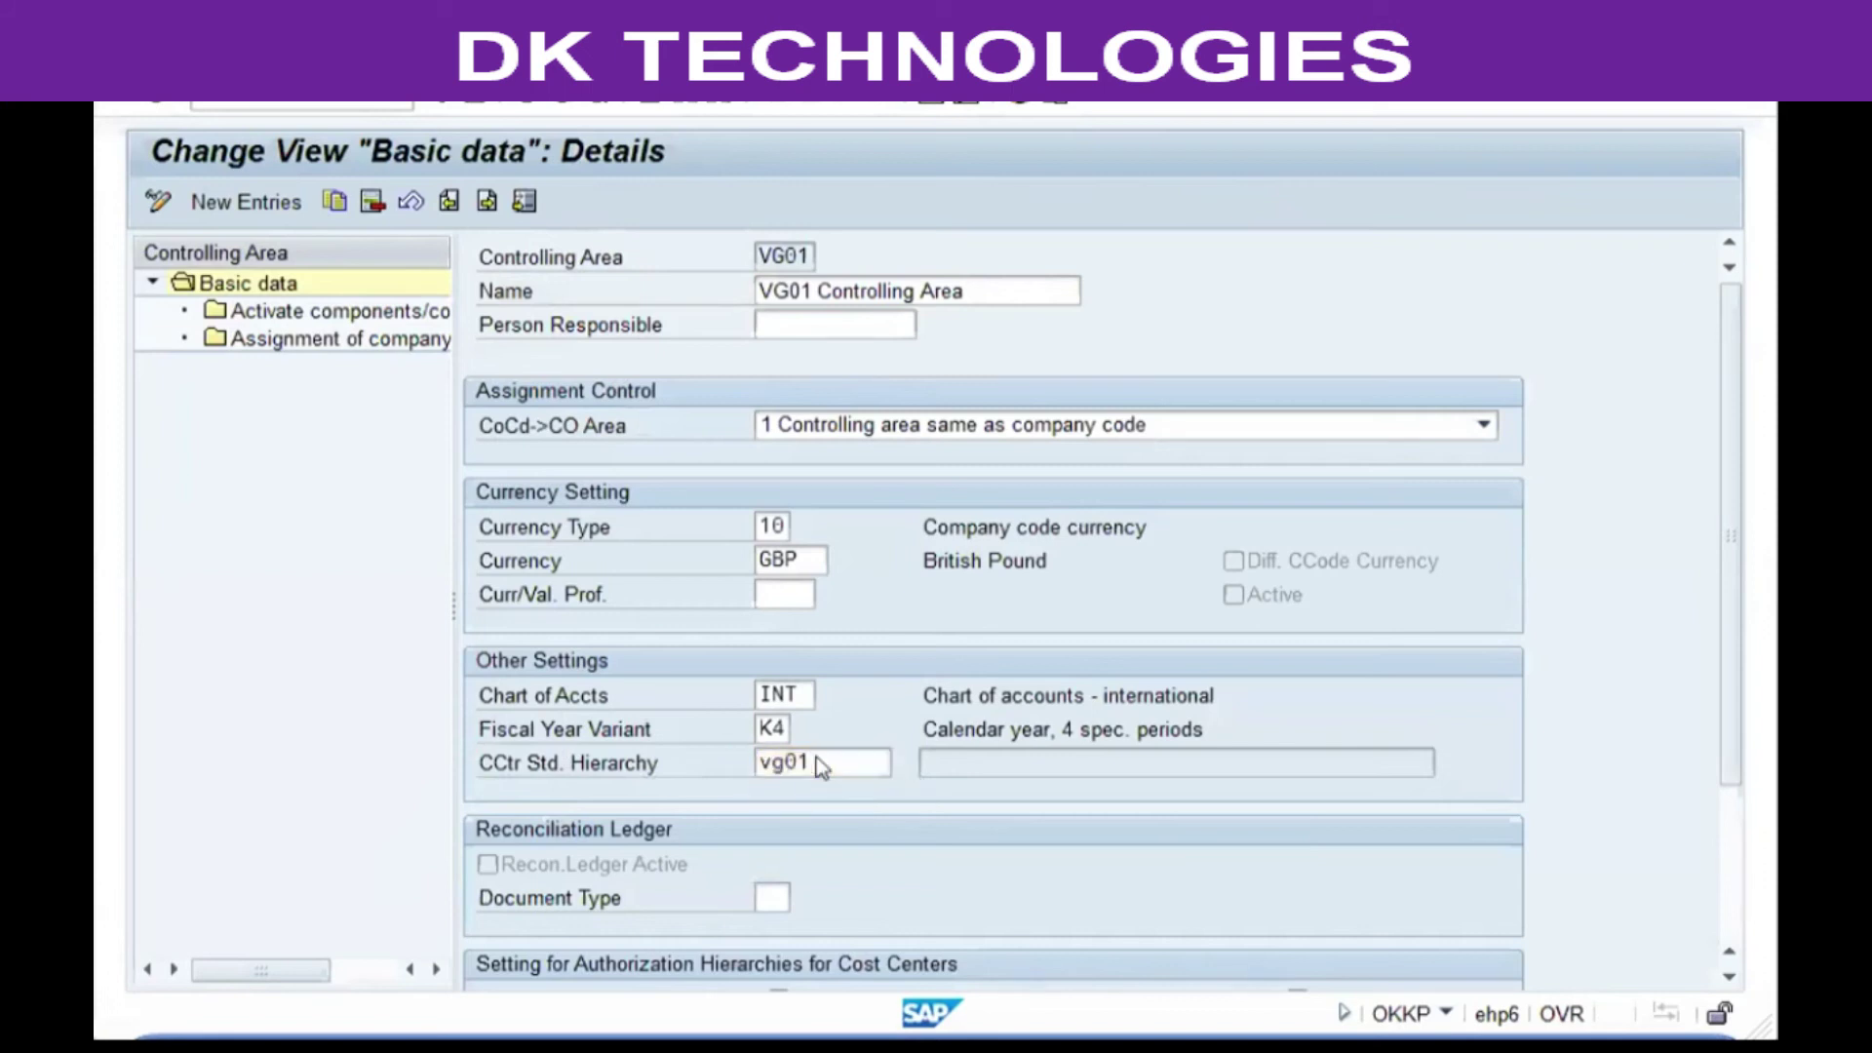
key(Return)
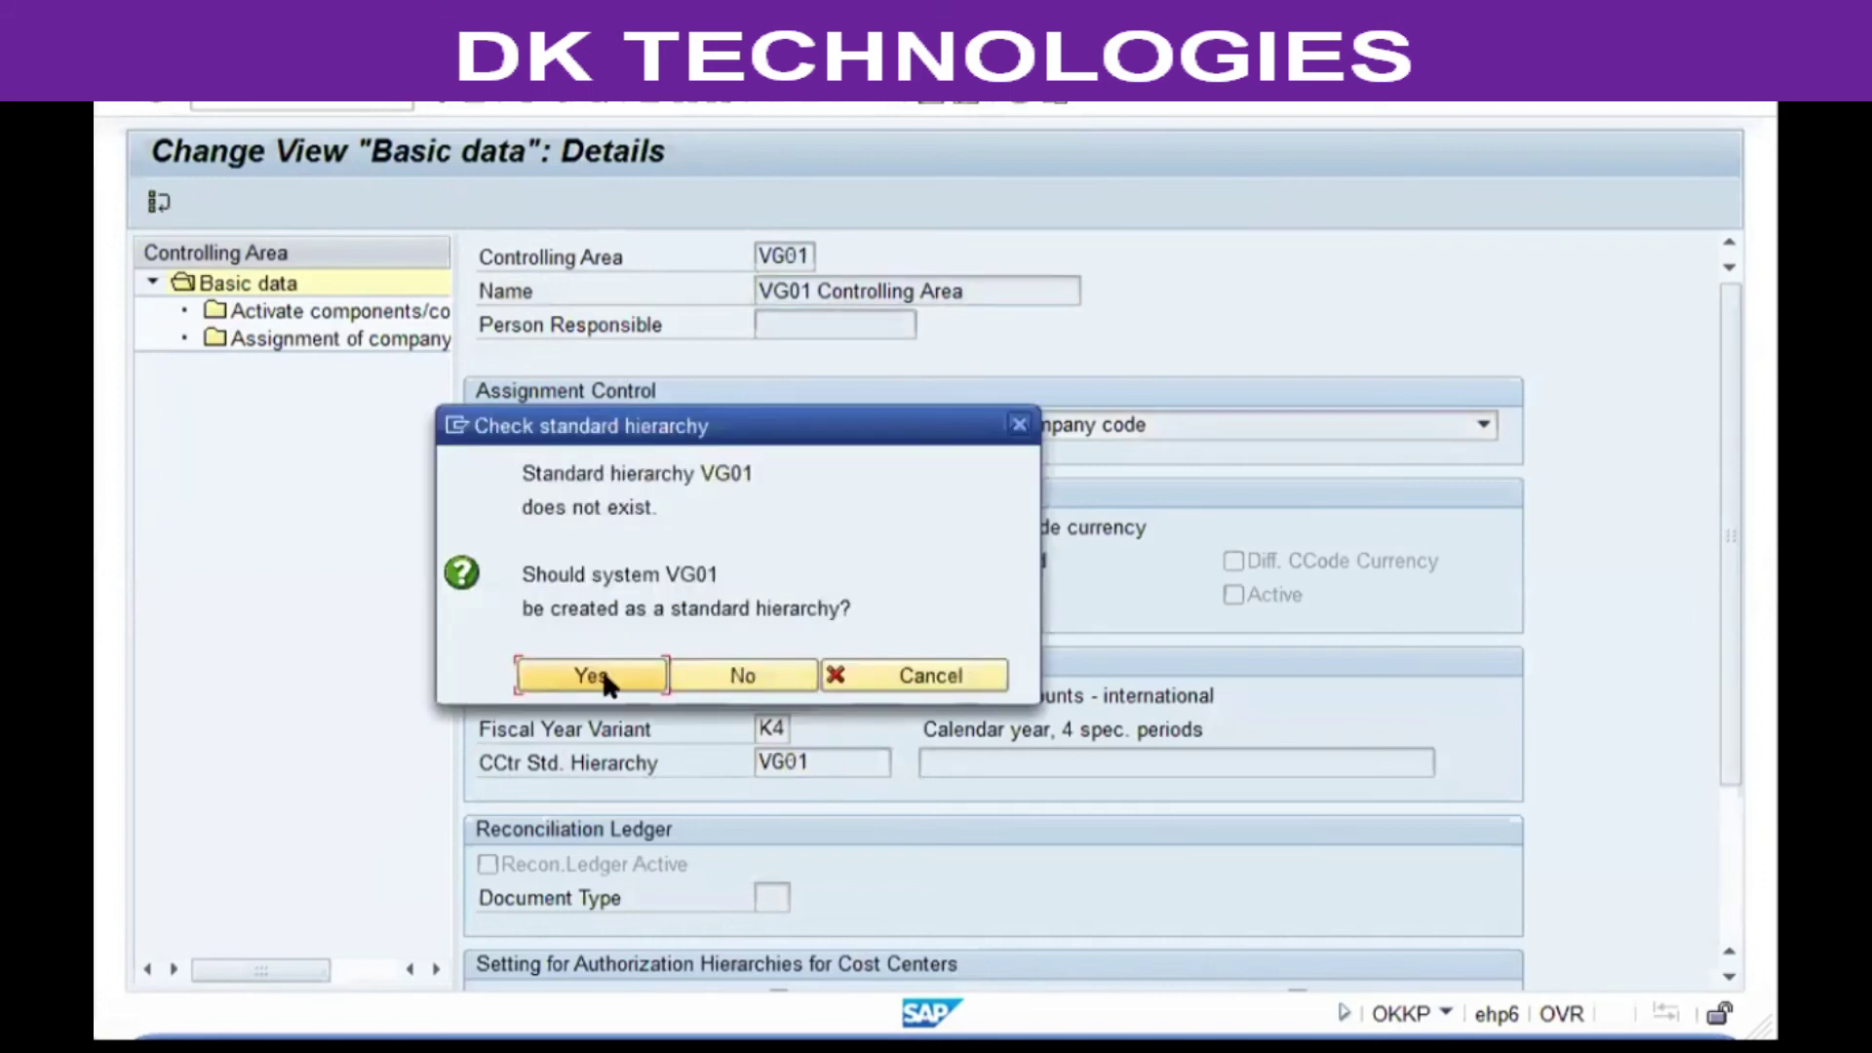
click(604, 677)
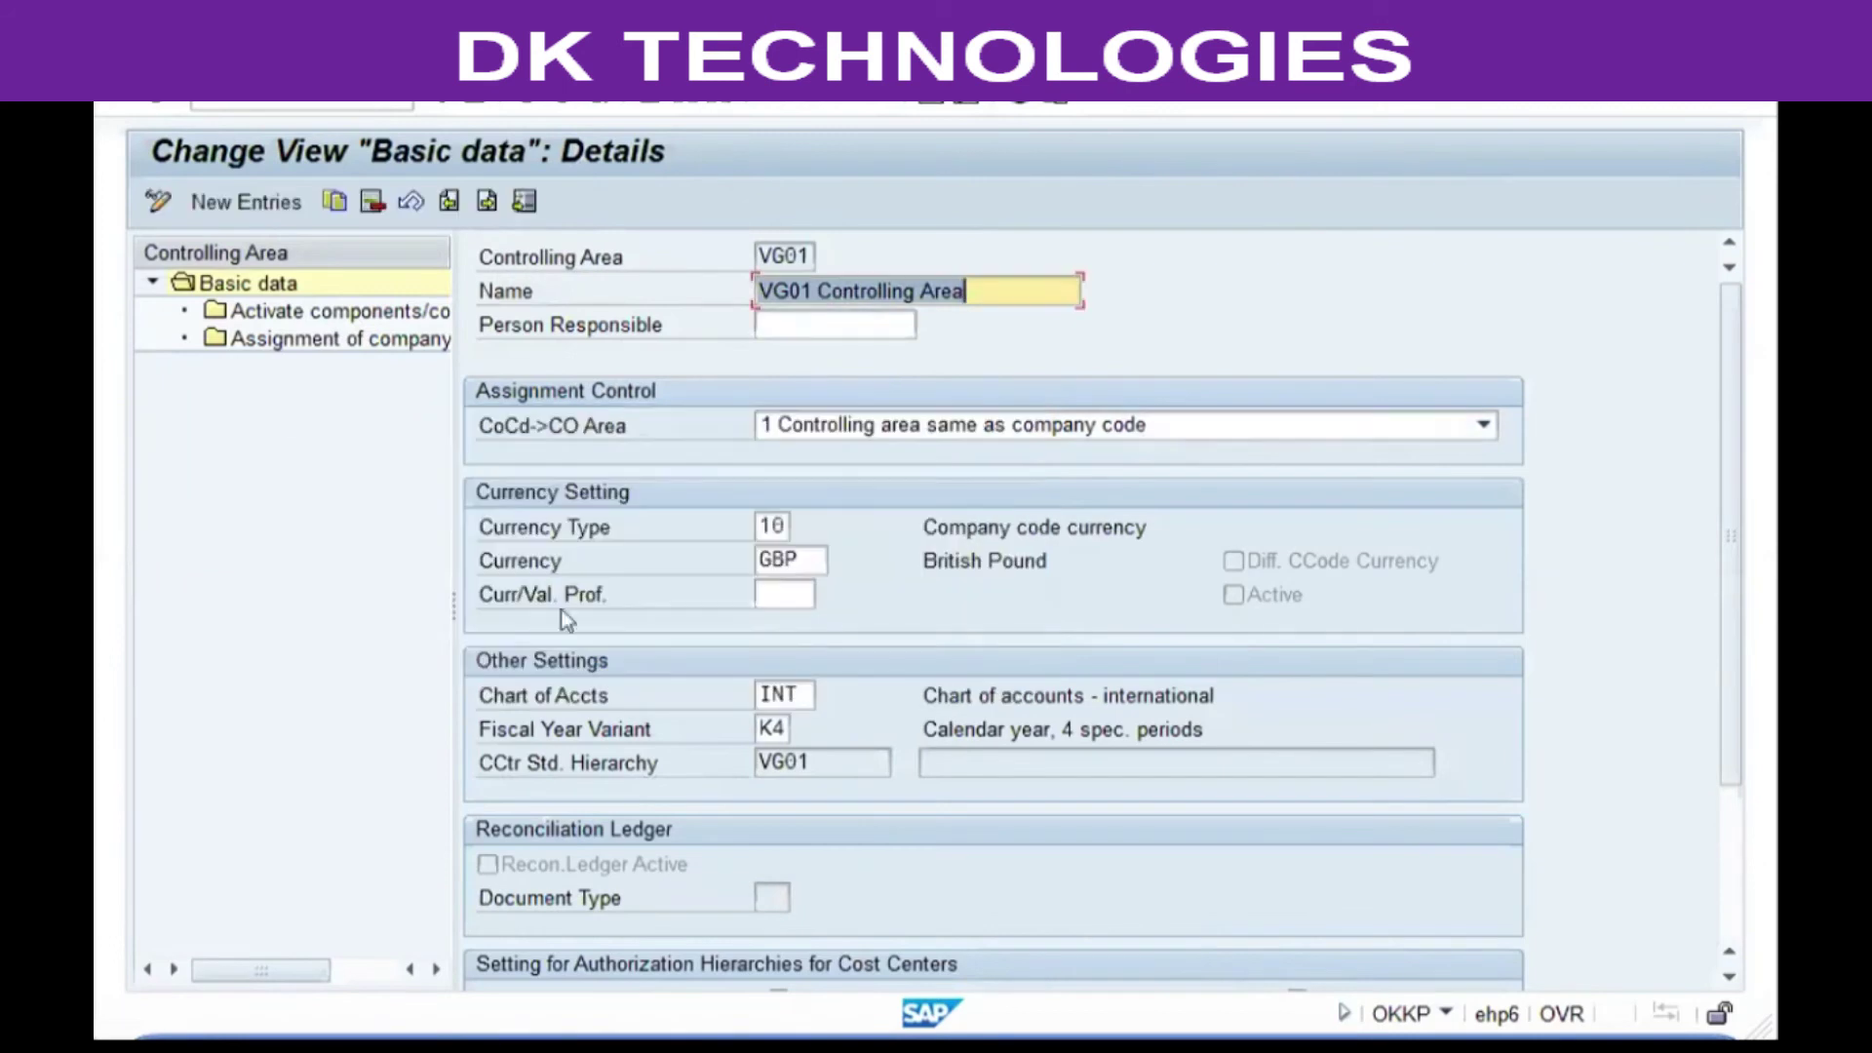
Open VG01's components and control indicators, accepting the VG01 hierarchy's creation, and set Cost Centers to Component active
click(291, 312)
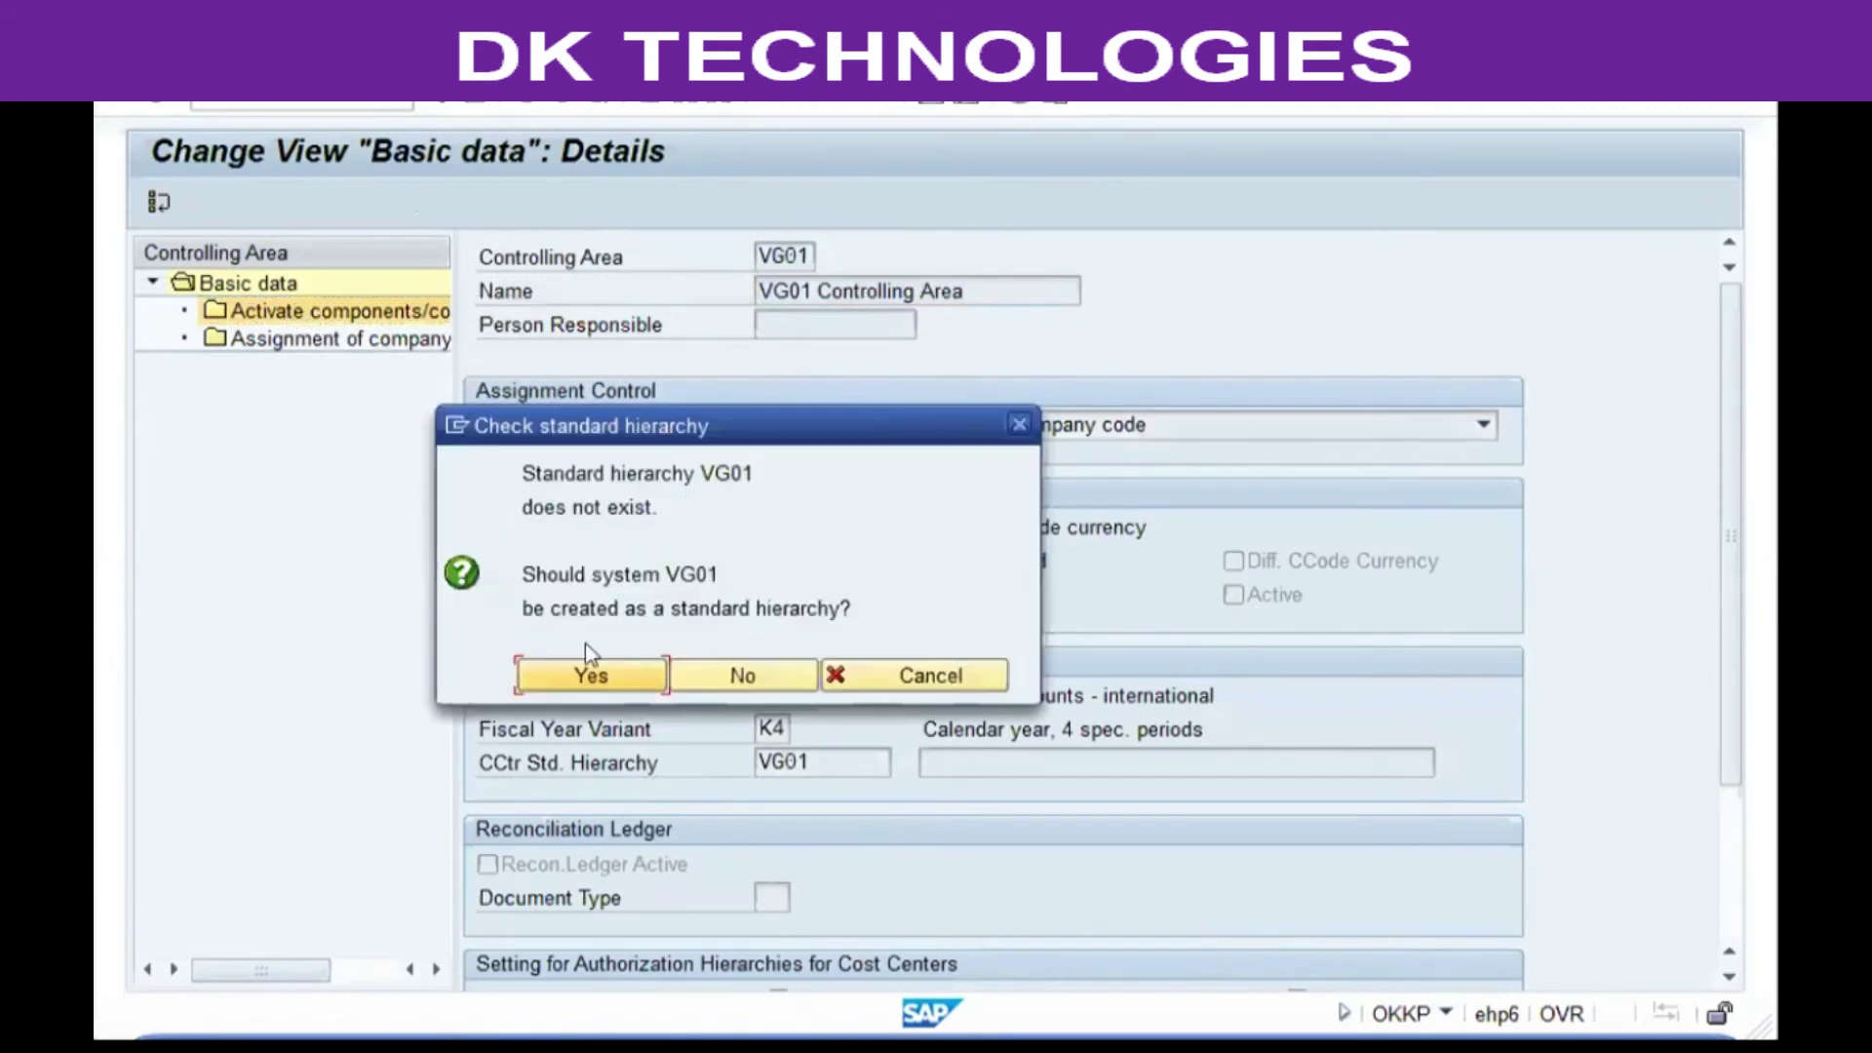
click(591, 676)
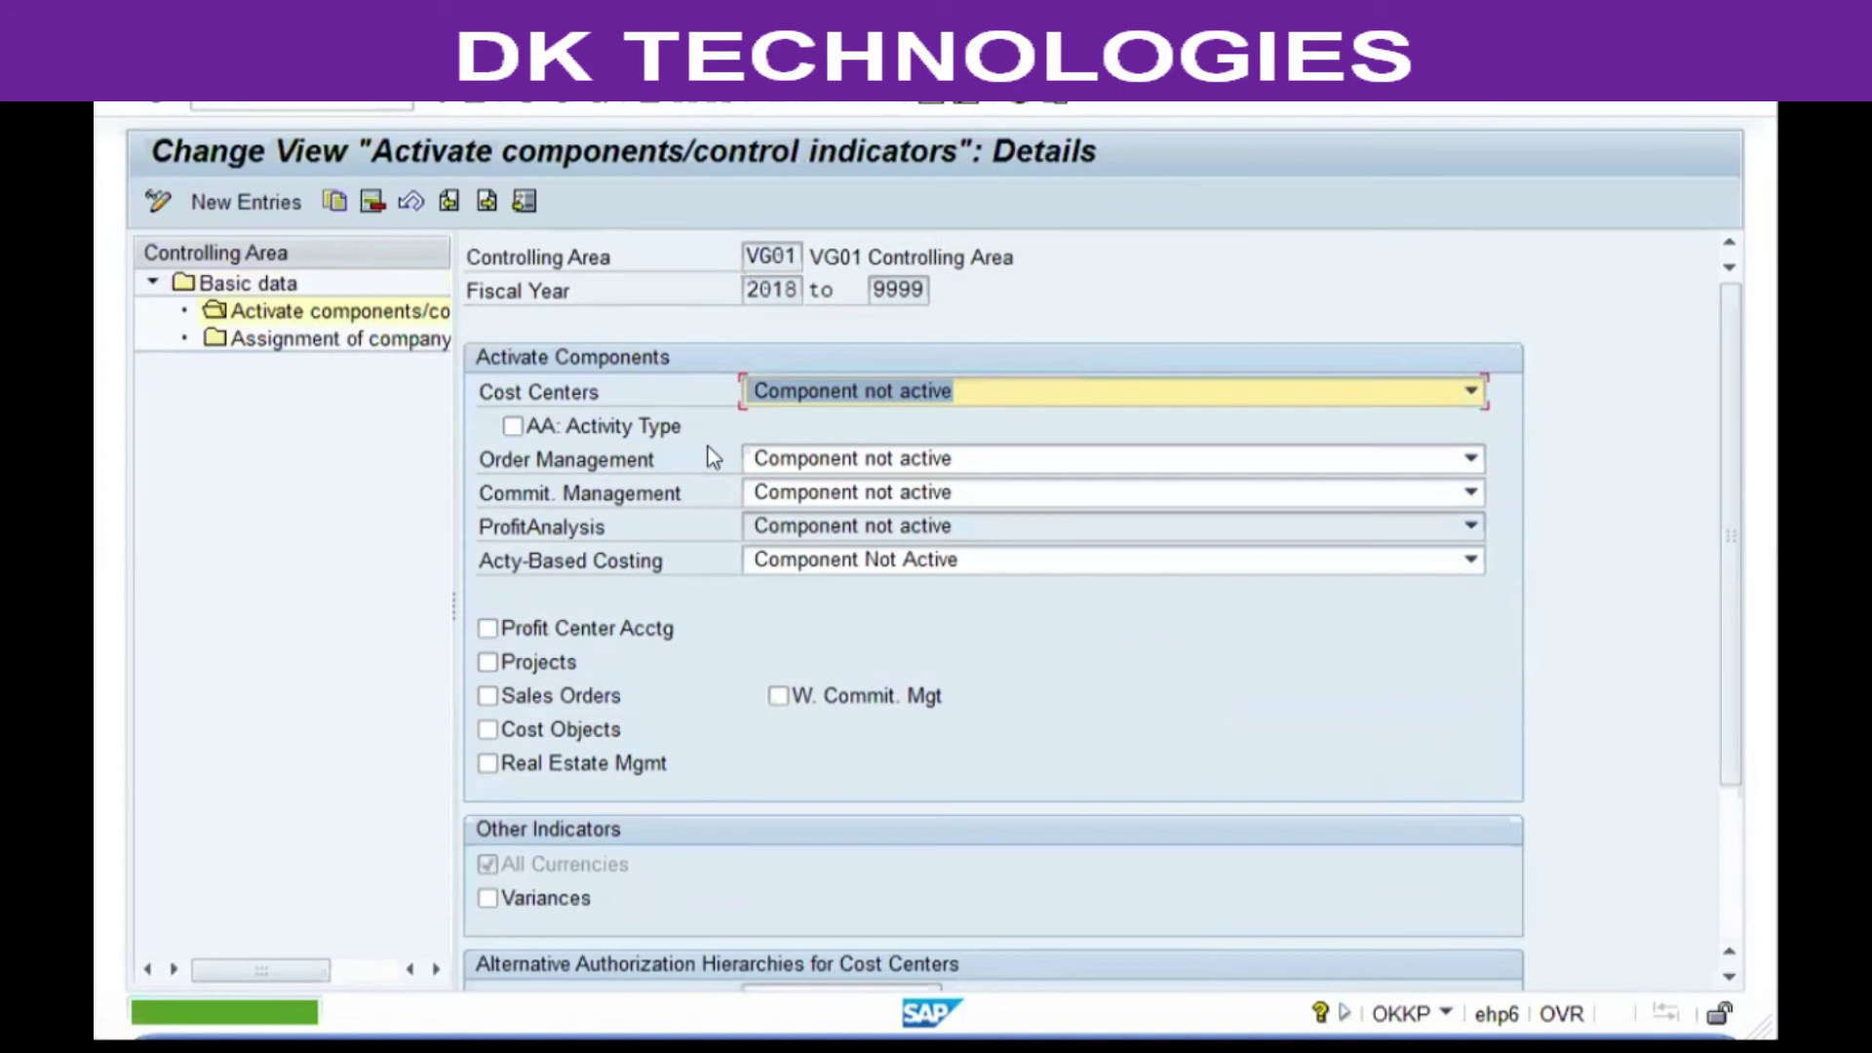
click(537, 390)
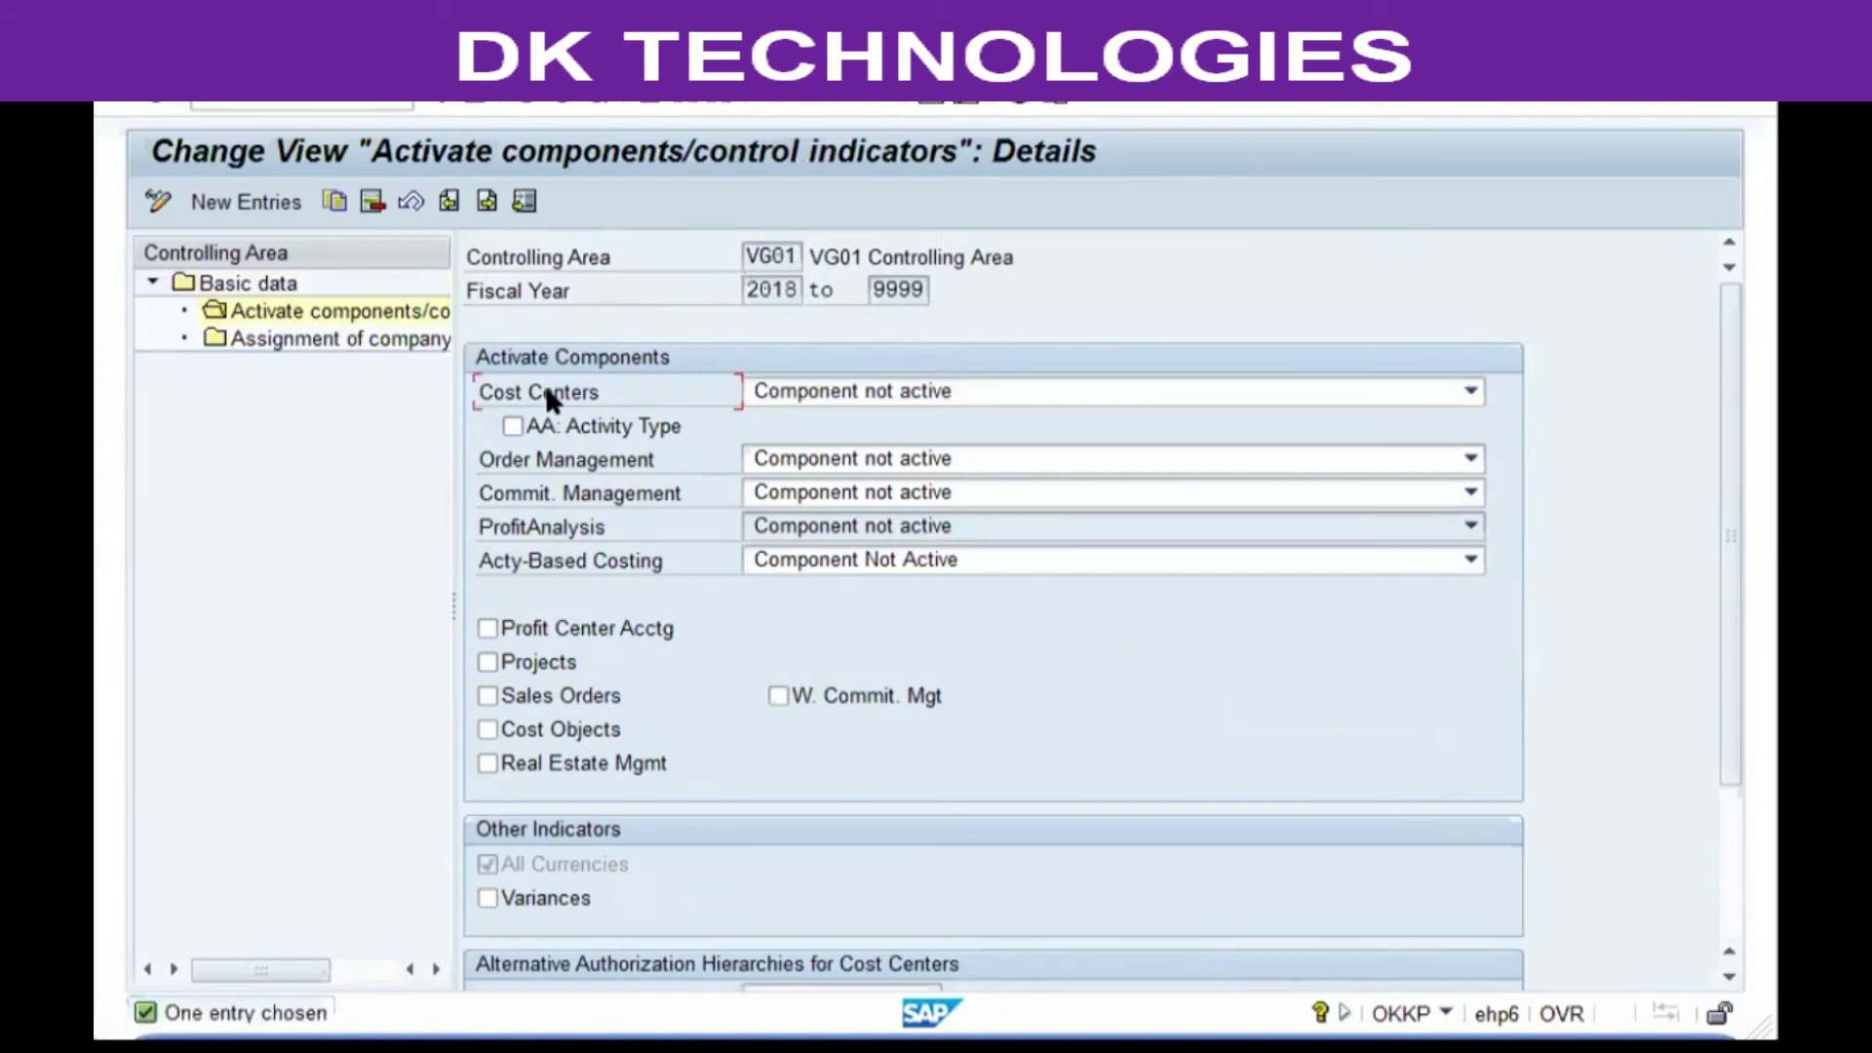
click(917, 395)
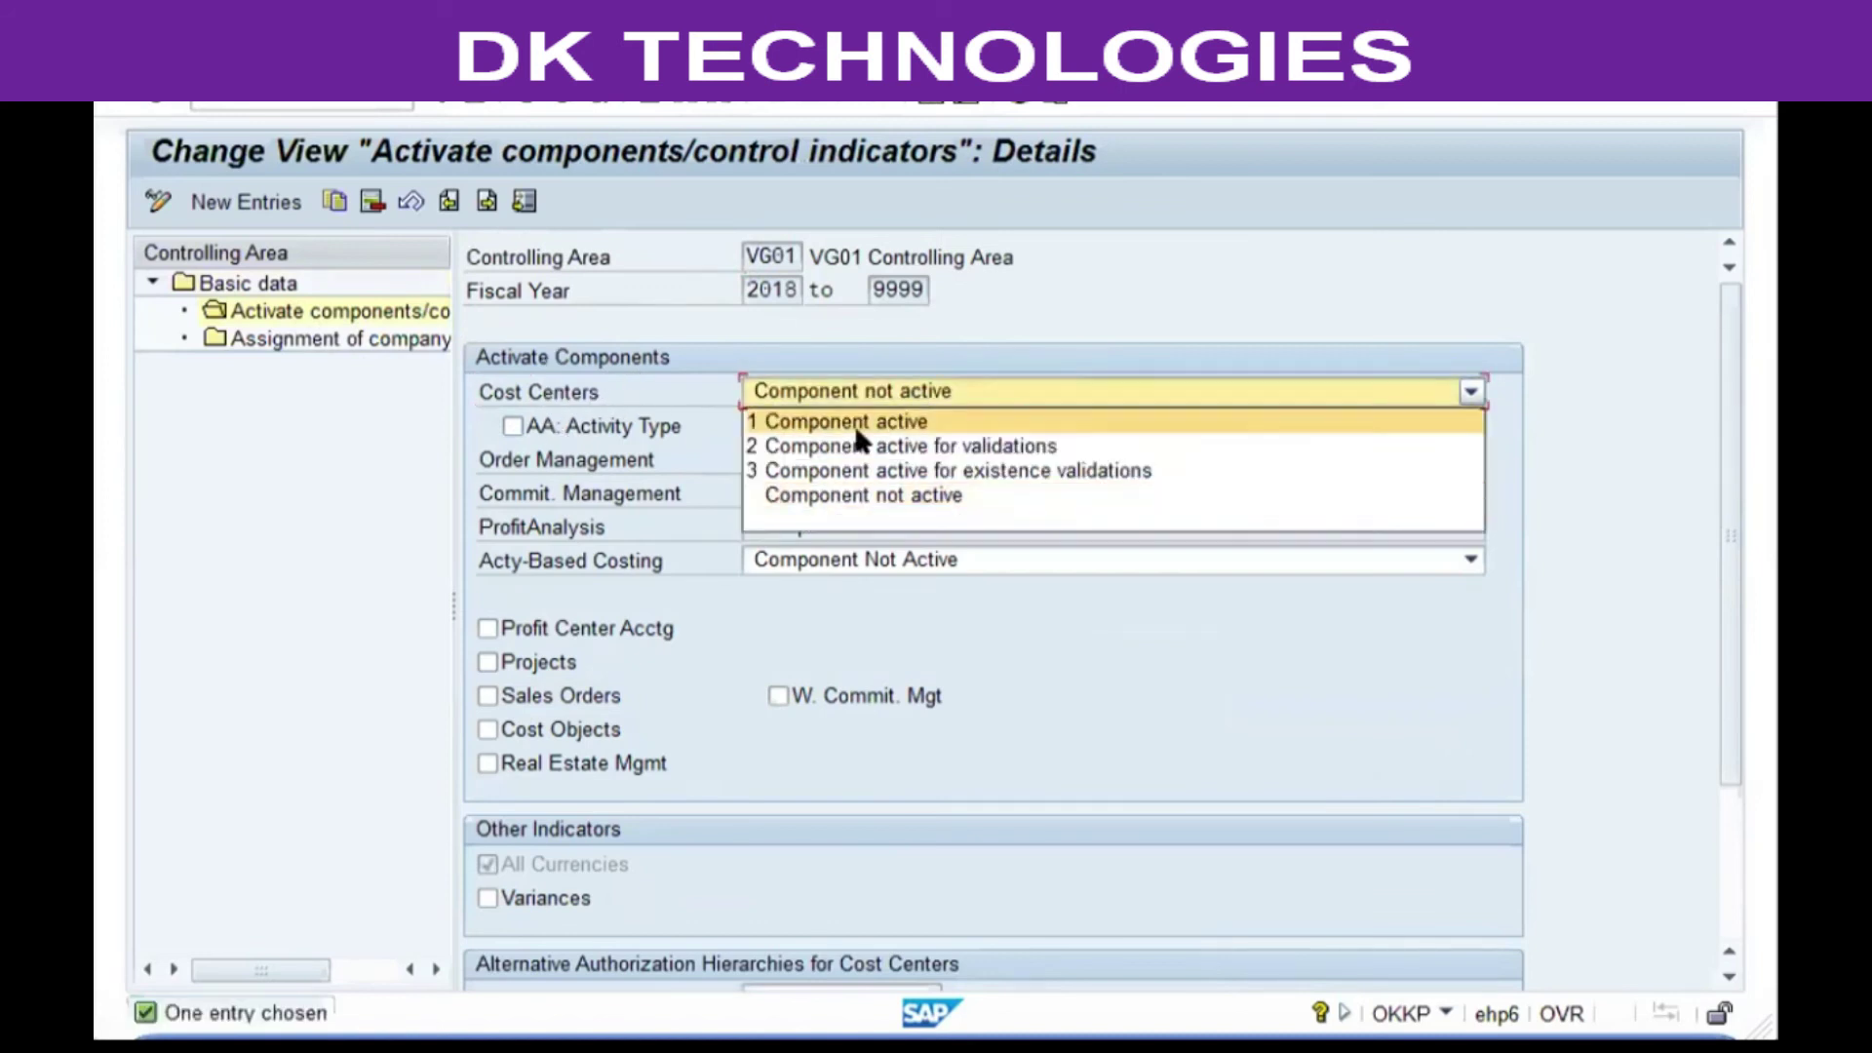
click(841, 425)
Save the controlling area changes under the Vaillant Recorded Sessions customizing request and leave controlling area maintenance
click(476, 101)
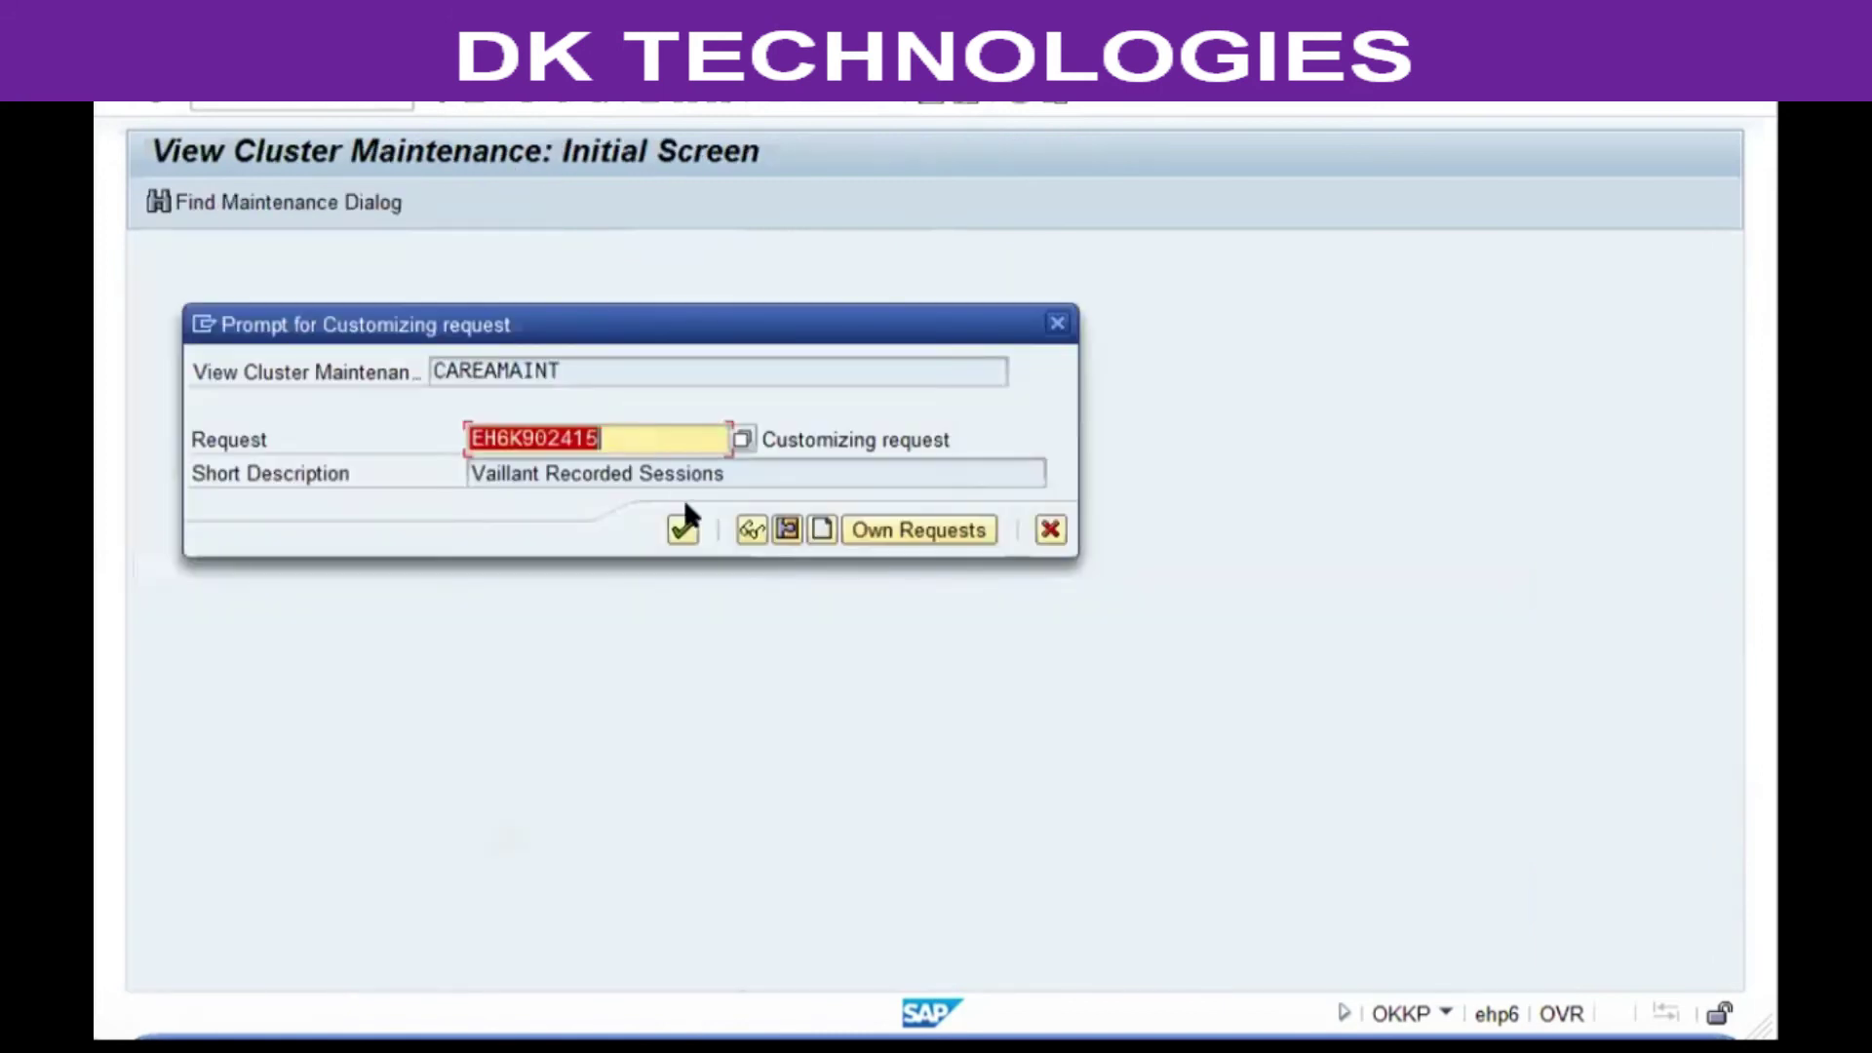
click(682, 529)
click(980, 901)
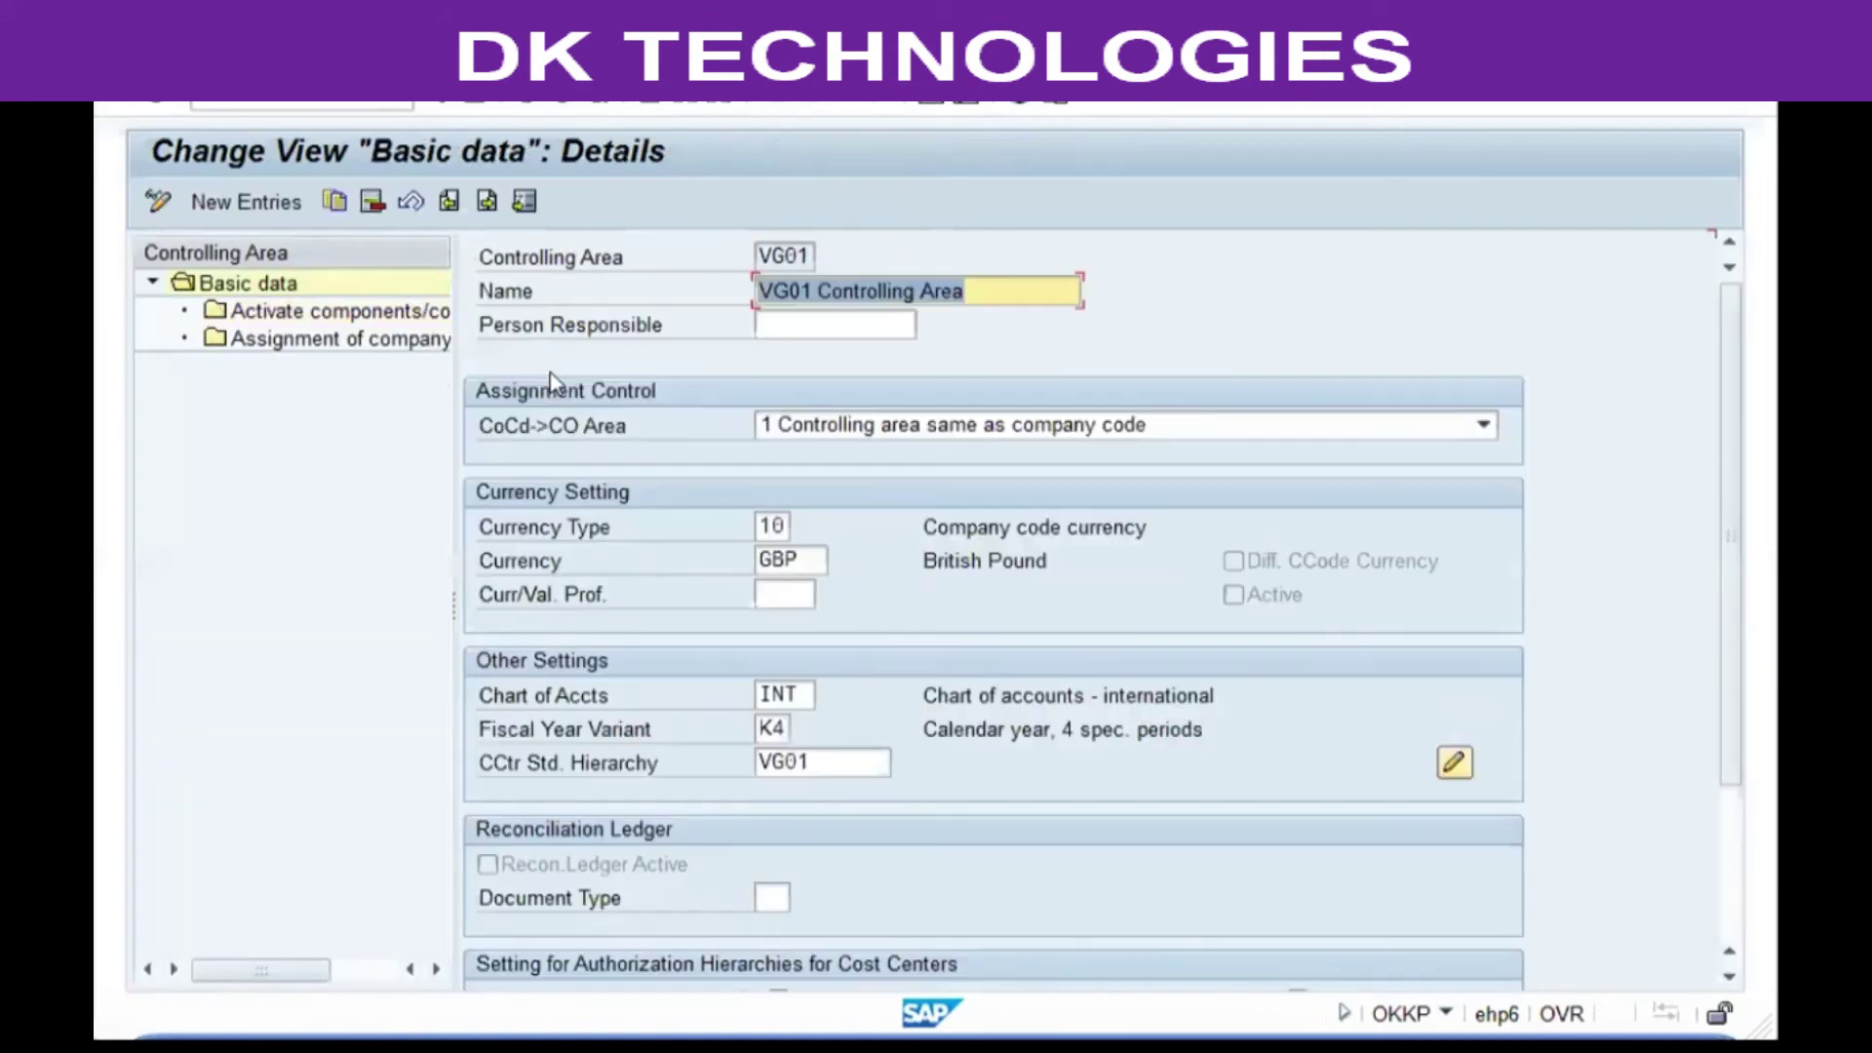
key(F3)
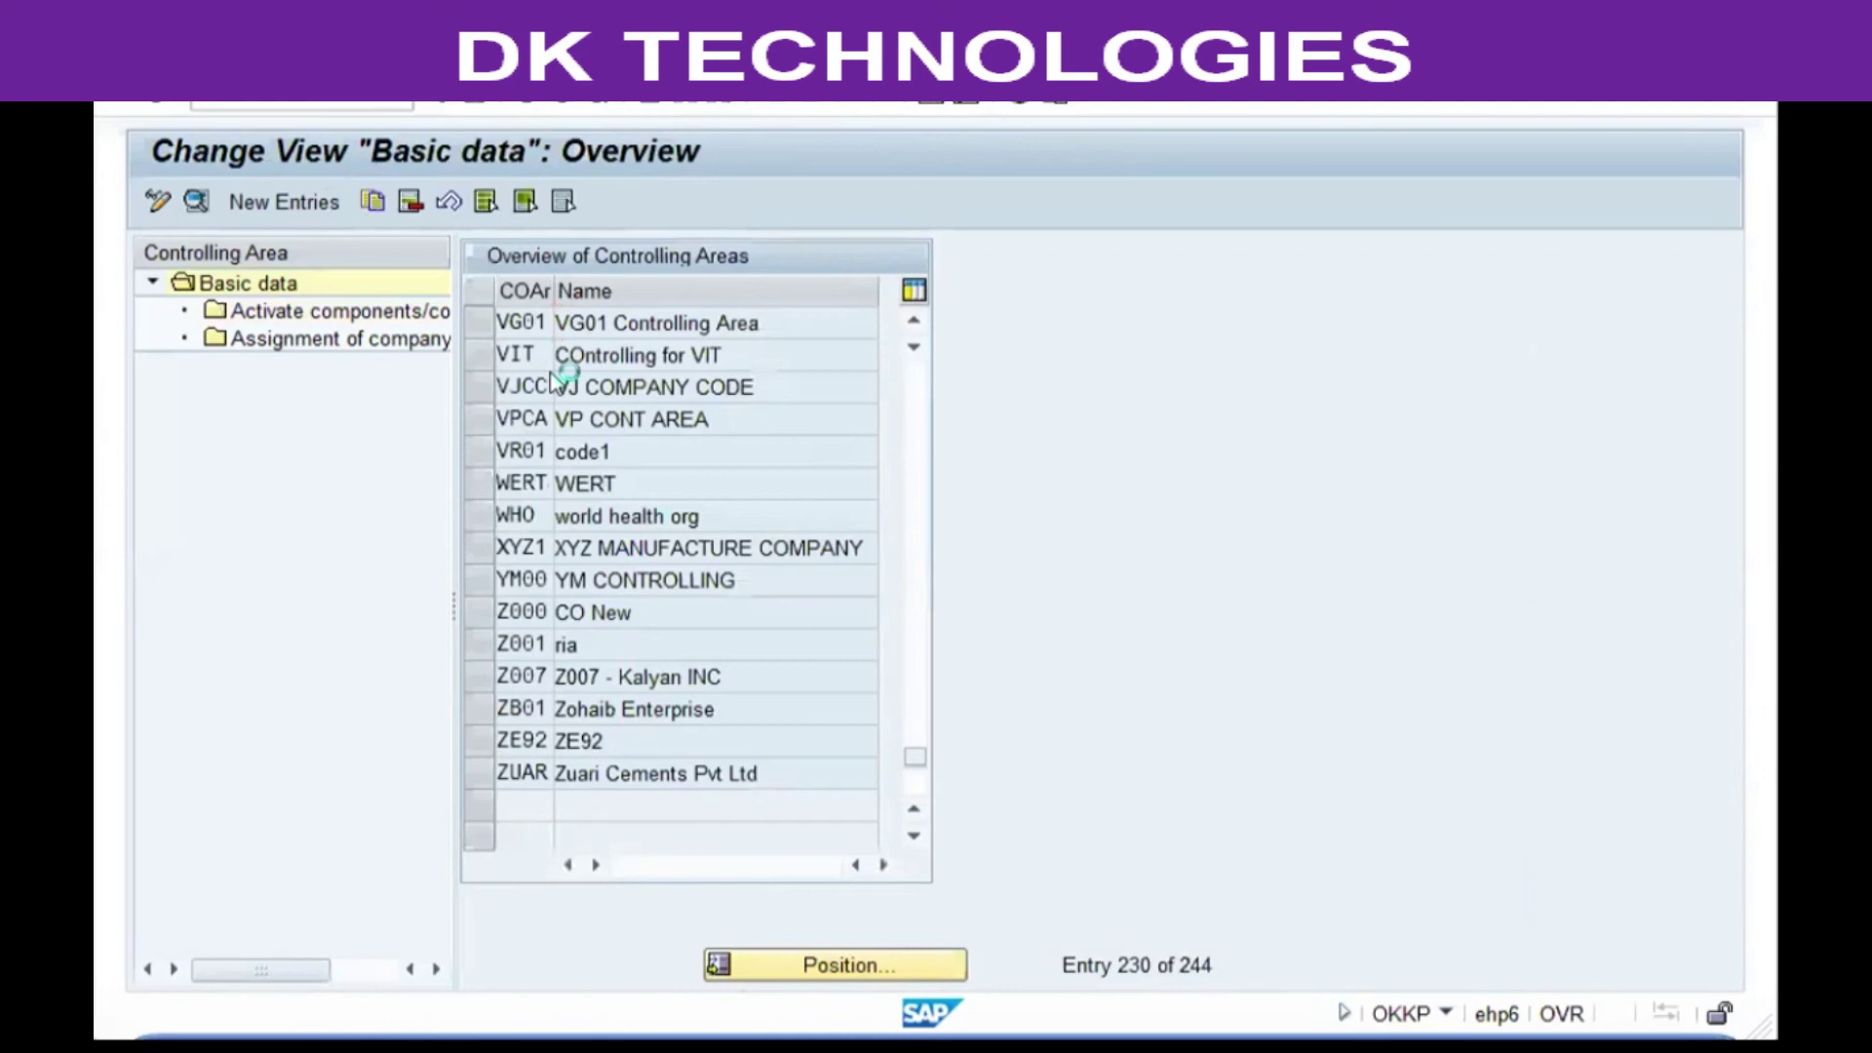
key(F3)
Open CO document number range maintenance and edit the groups of controlling area VG01
click(1202, 248)
click(344, 676)
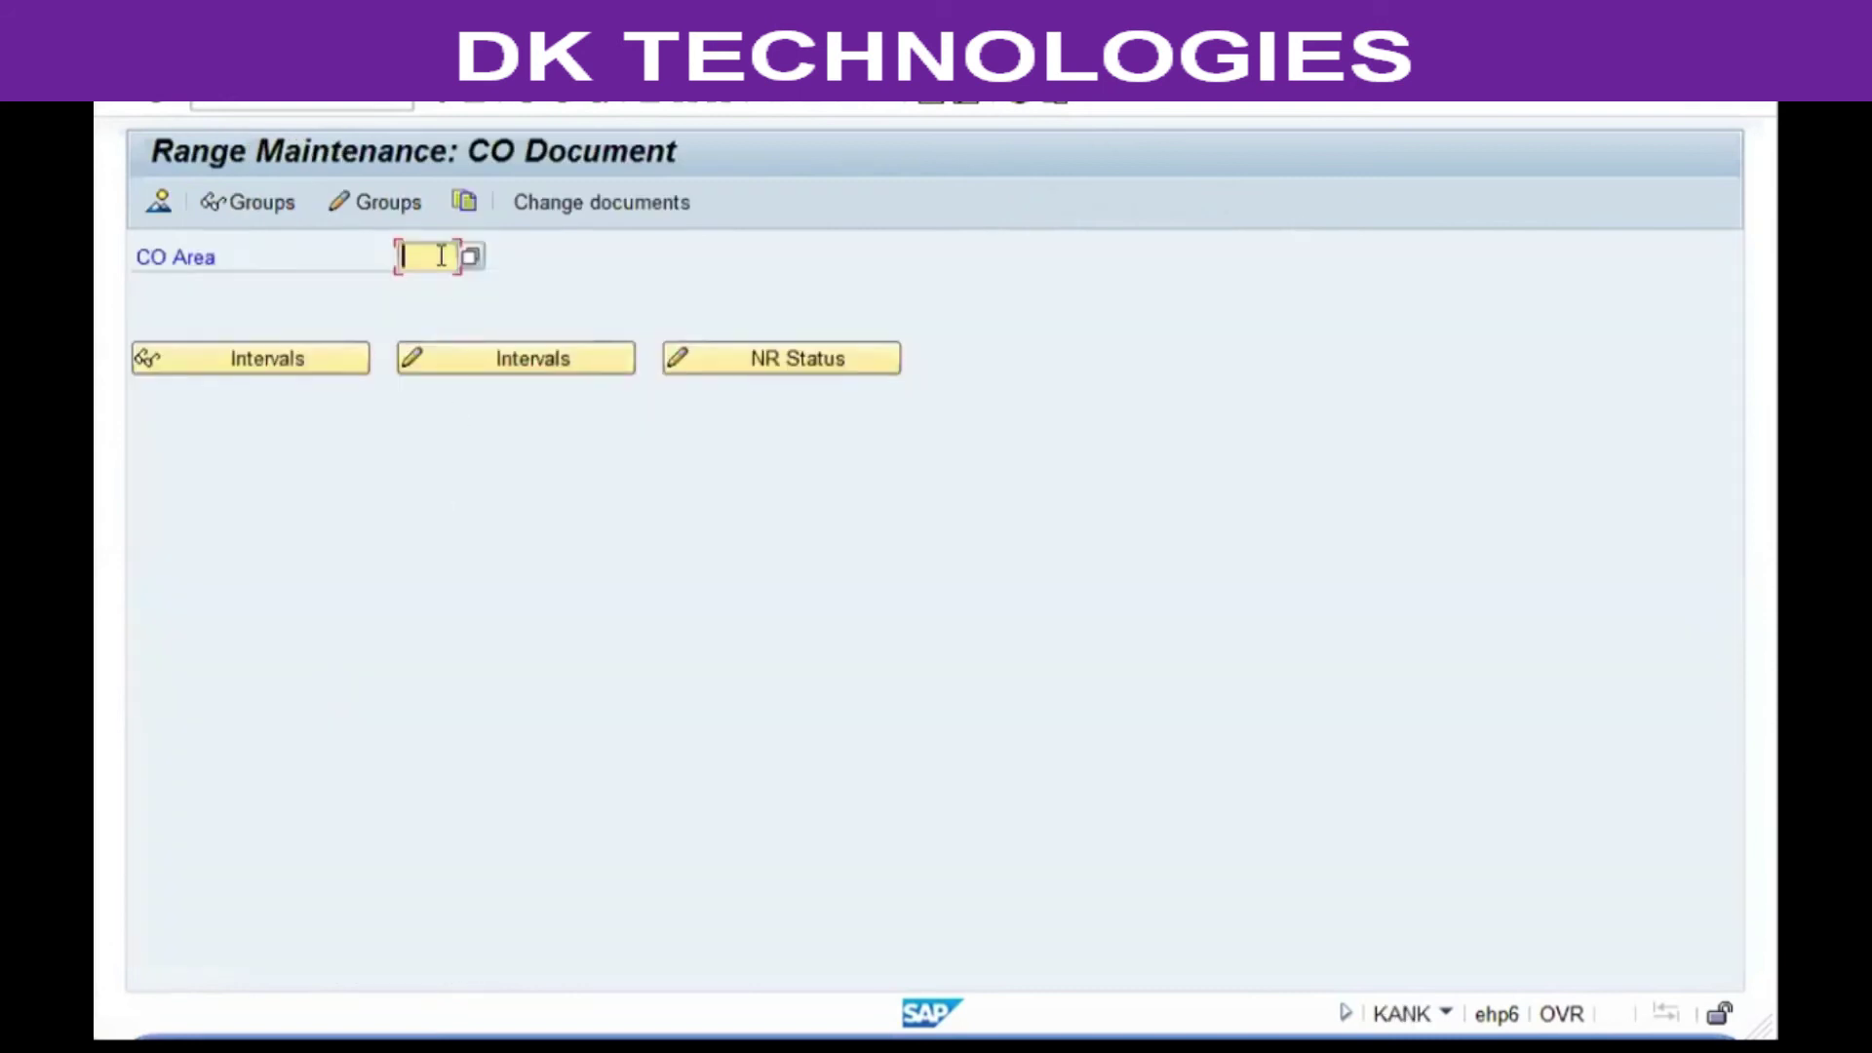
text(vg01)
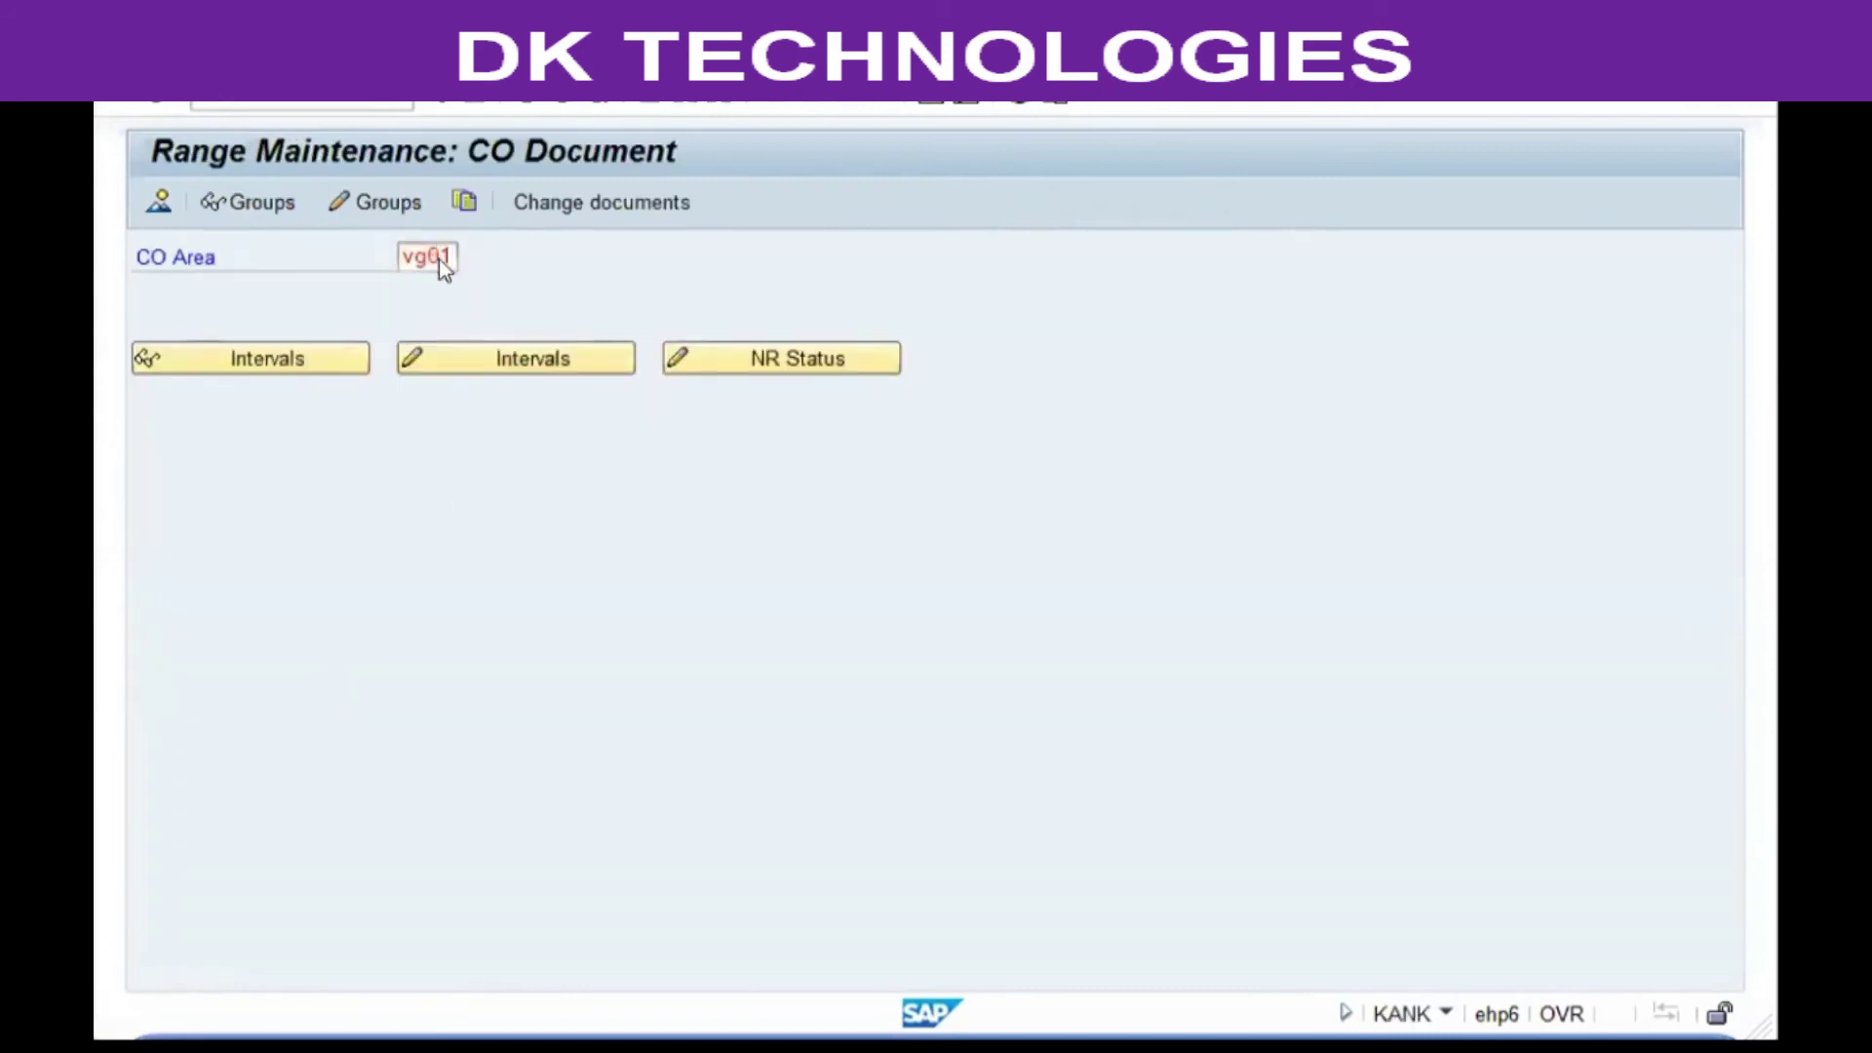
click(353, 202)
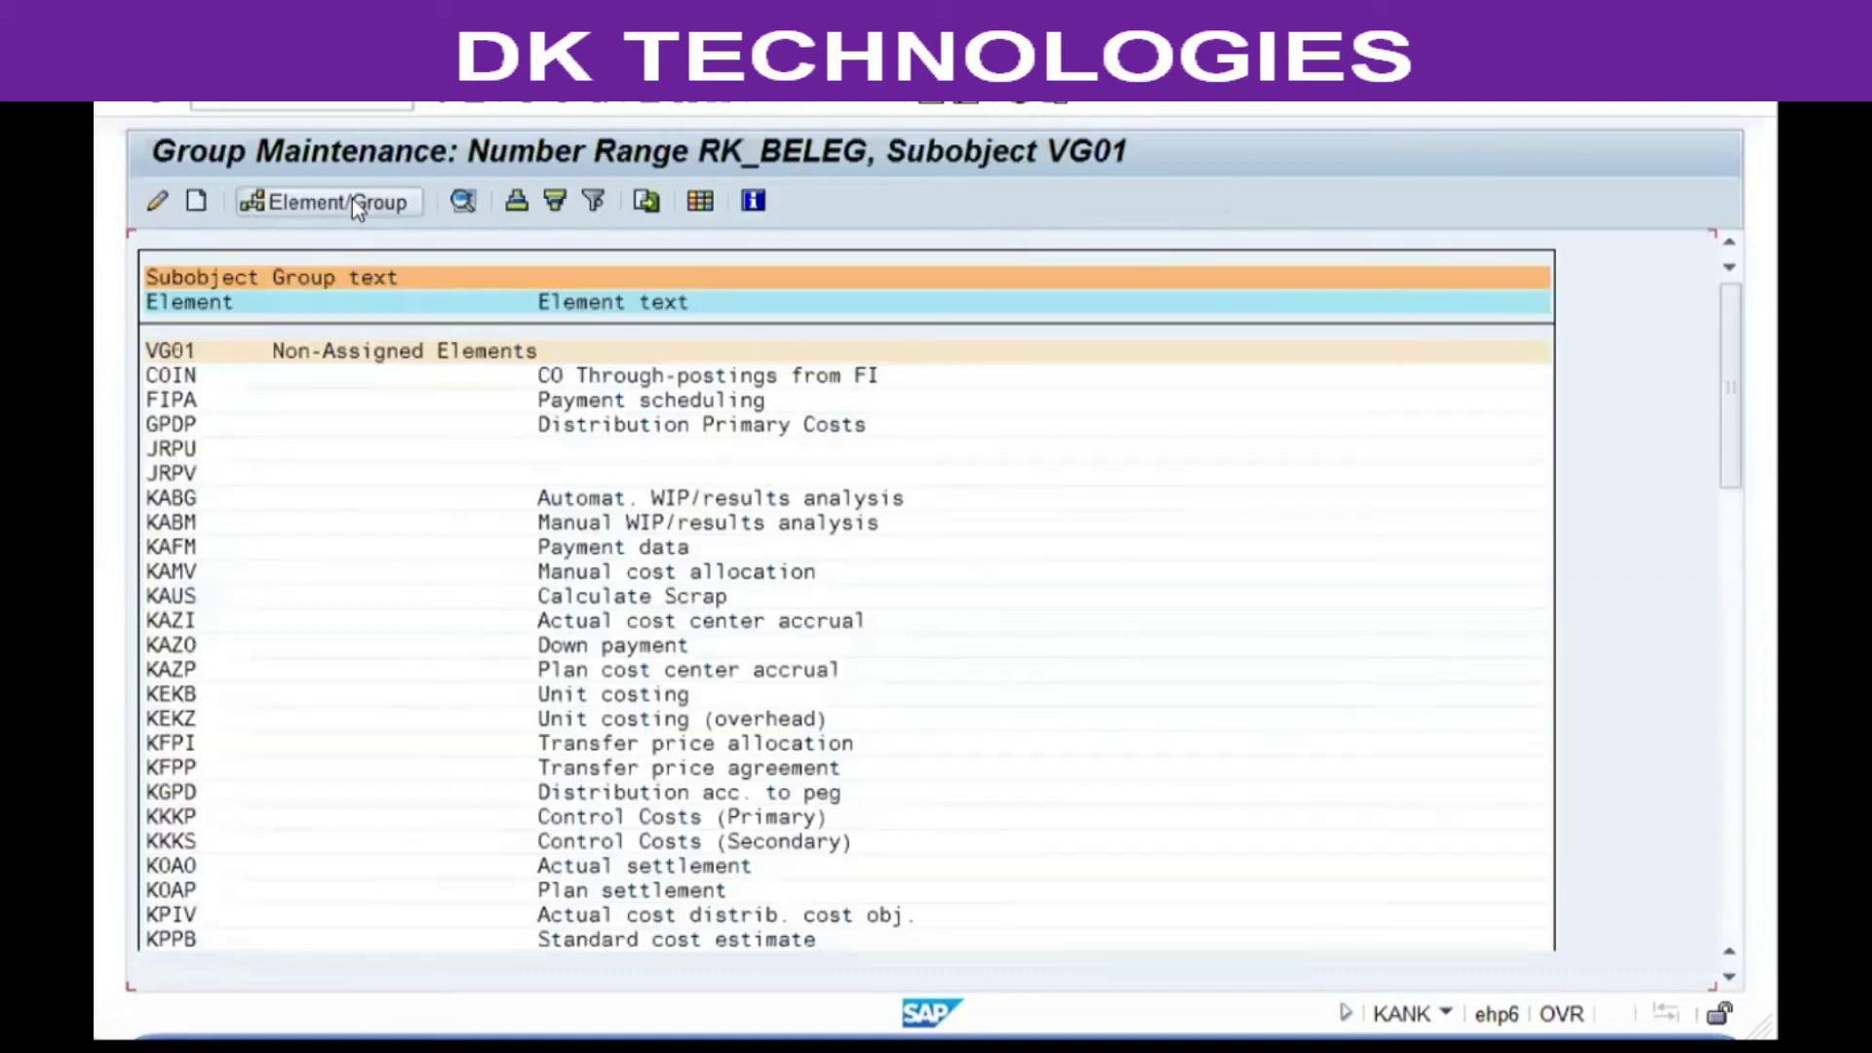
Create a number range group named Number Range for Controlling Documents VG01
click(178, 85)
click(367, 195)
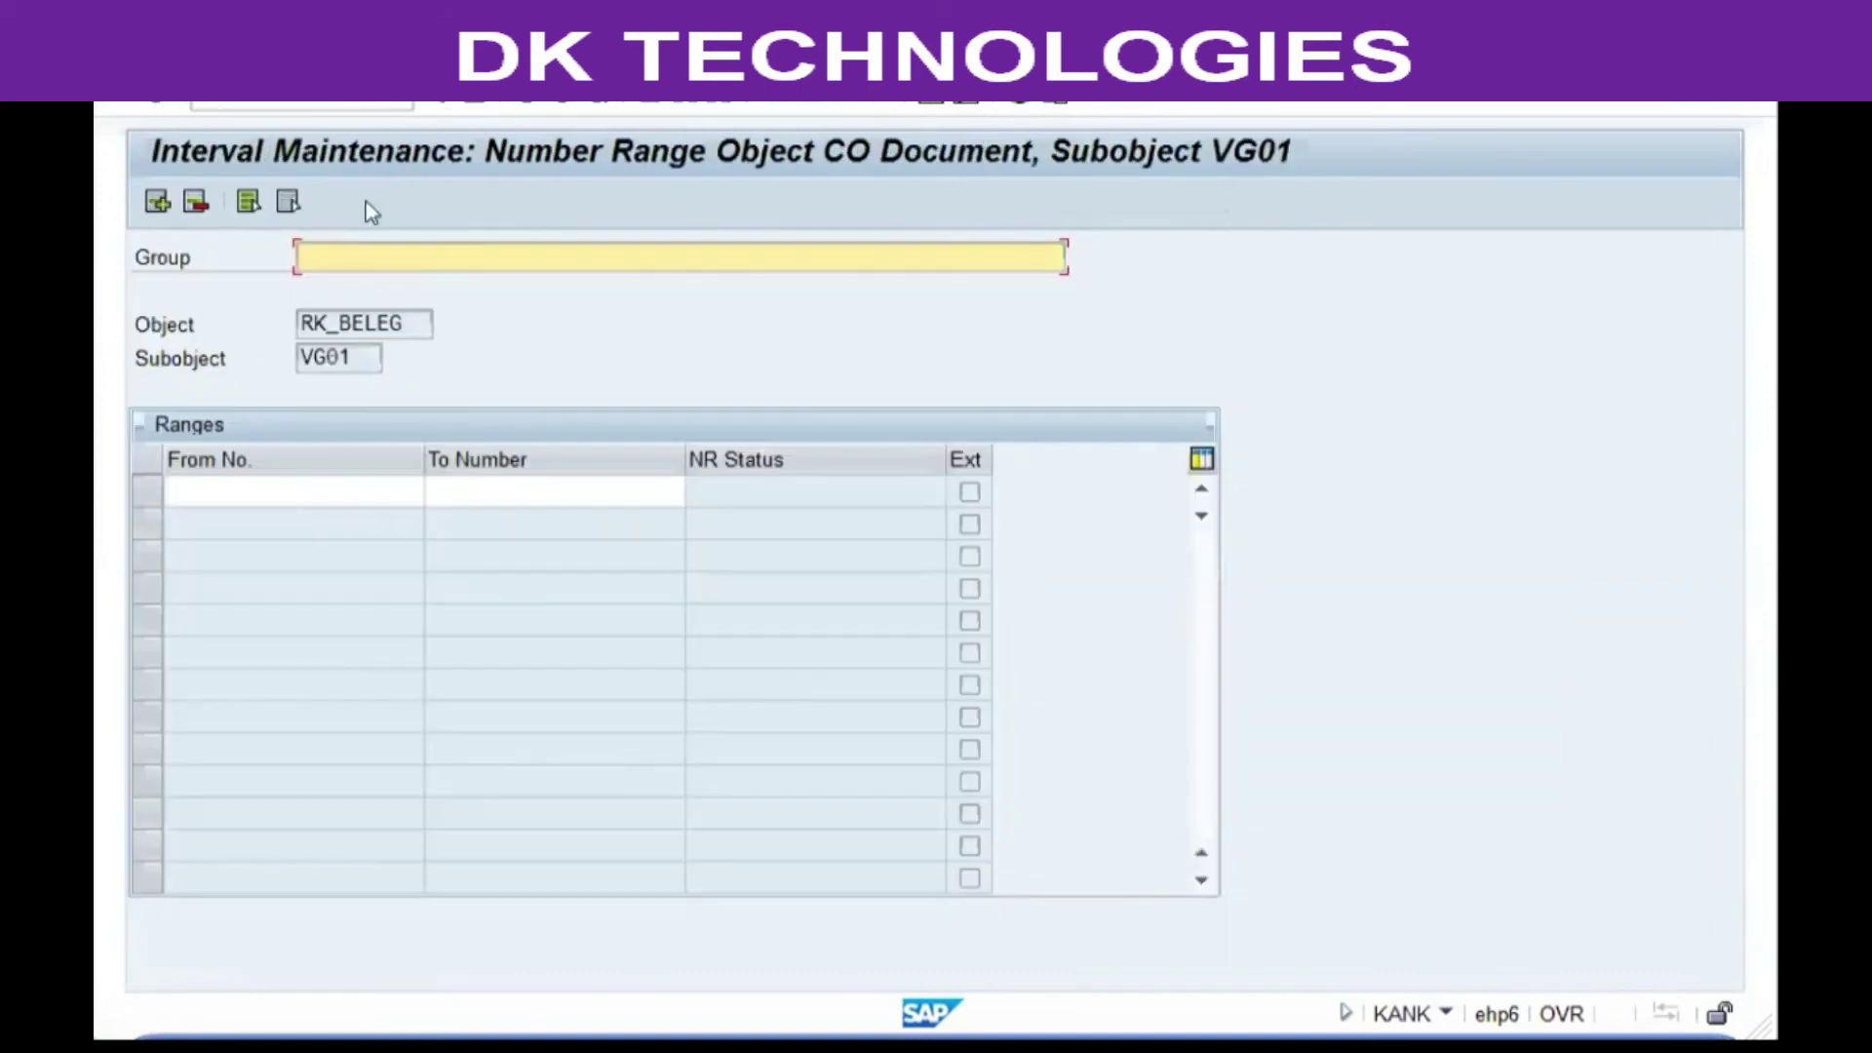
text(Number Range for Controlling Document)
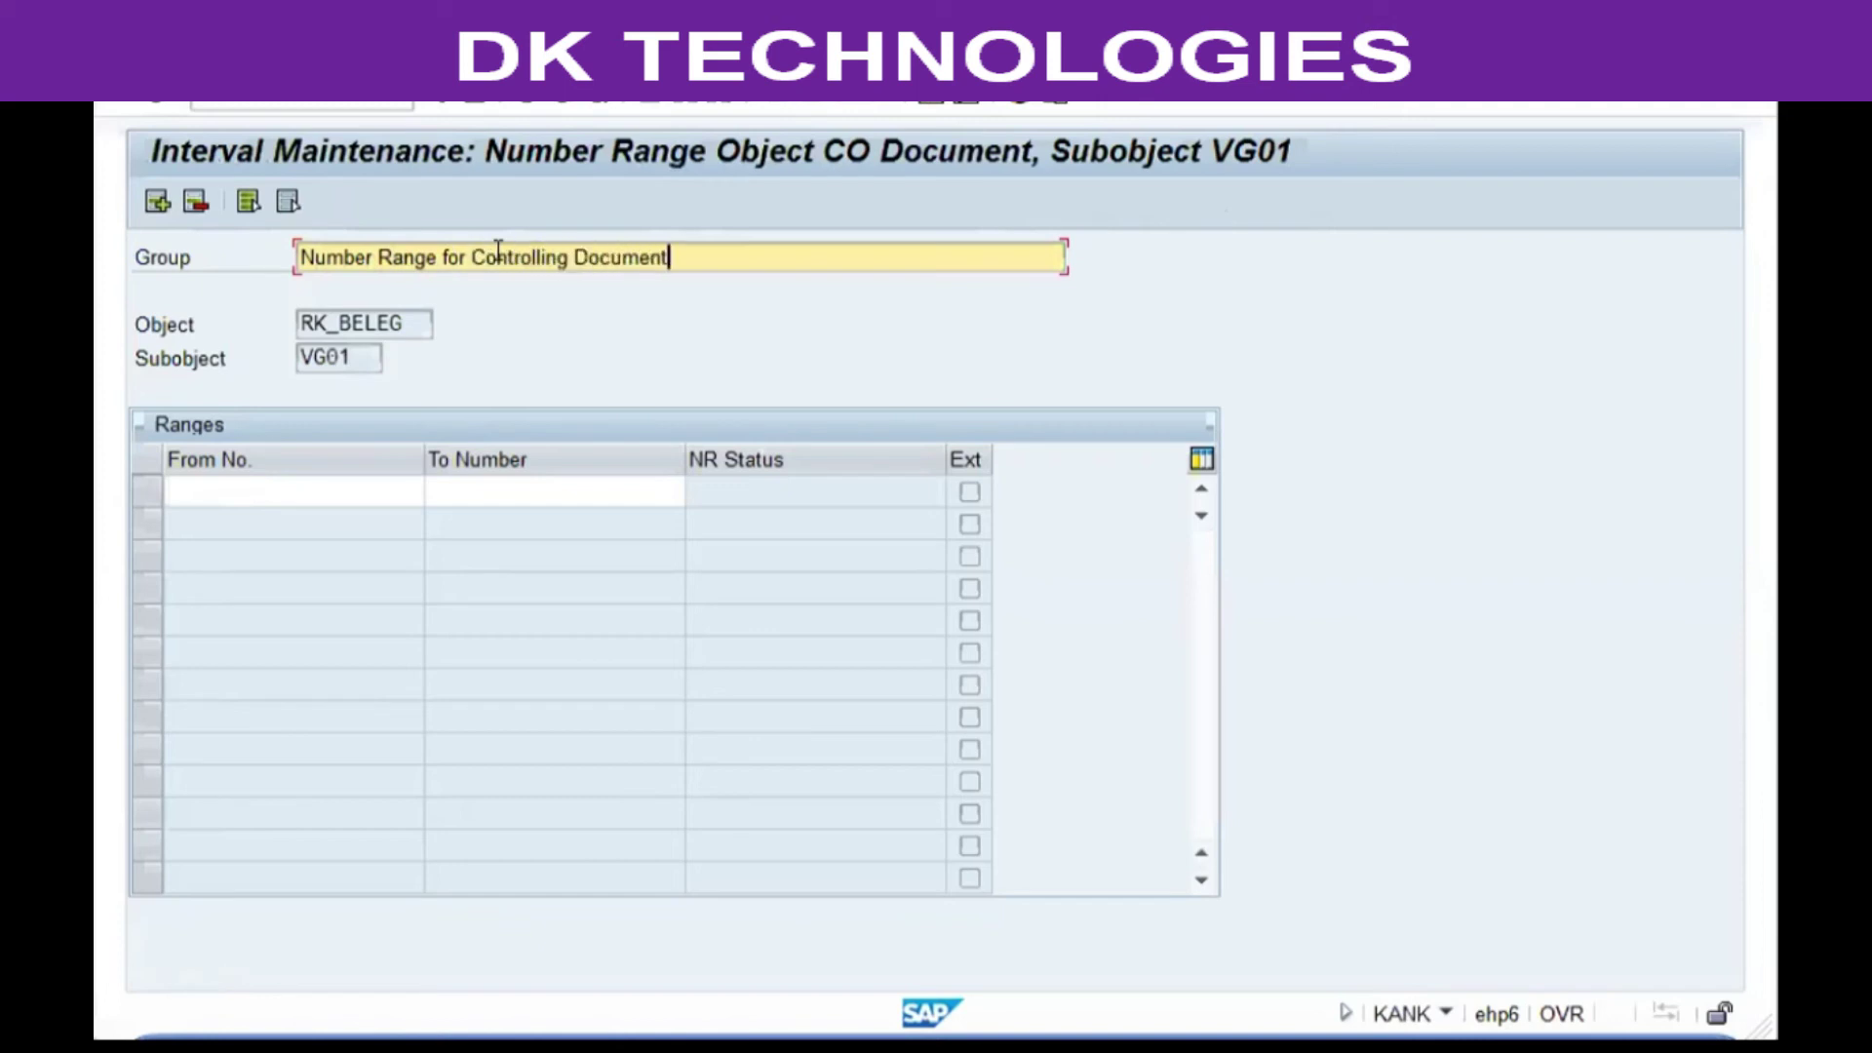
text(s VG1)
key(BackSpace)
text(01)
Give the group a number range from 1 to 1000 and save it, acknowledging the transport notice
click(197, 487)
text(1)
key(Tab)
text(1000)
key(Return)
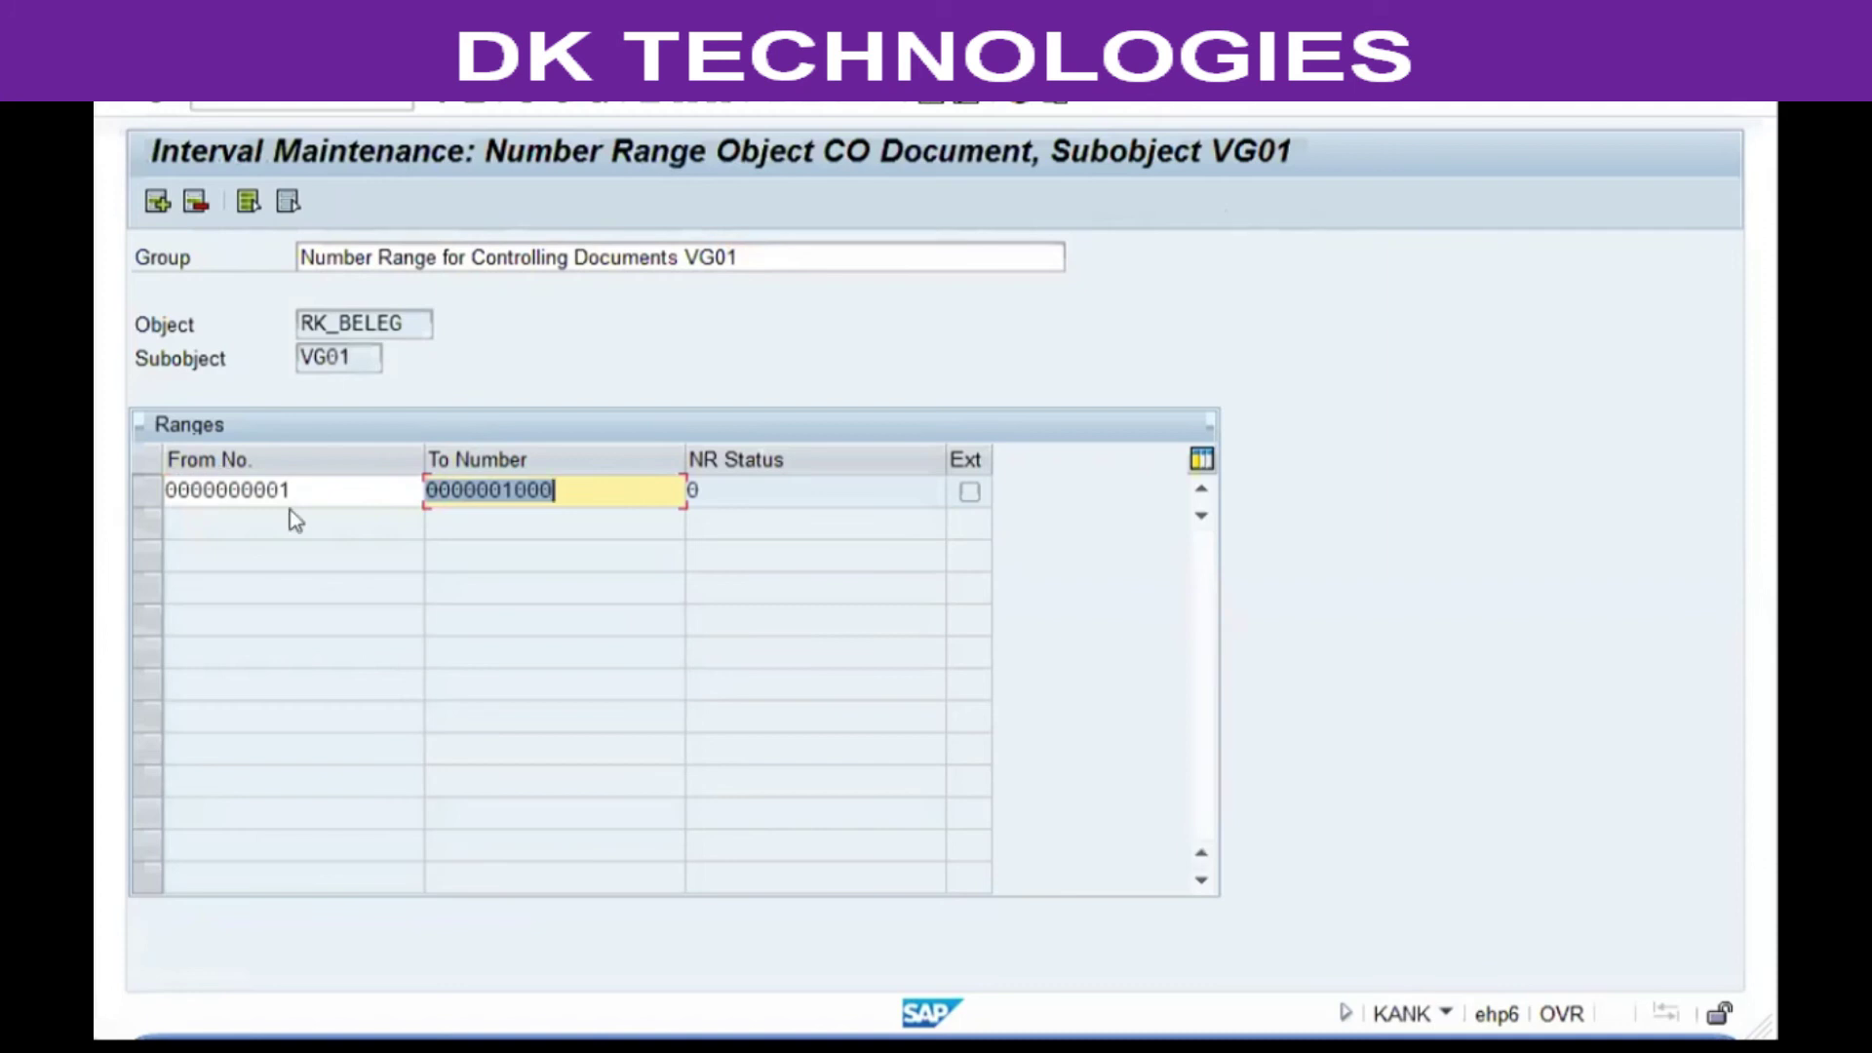
click(481, 102)
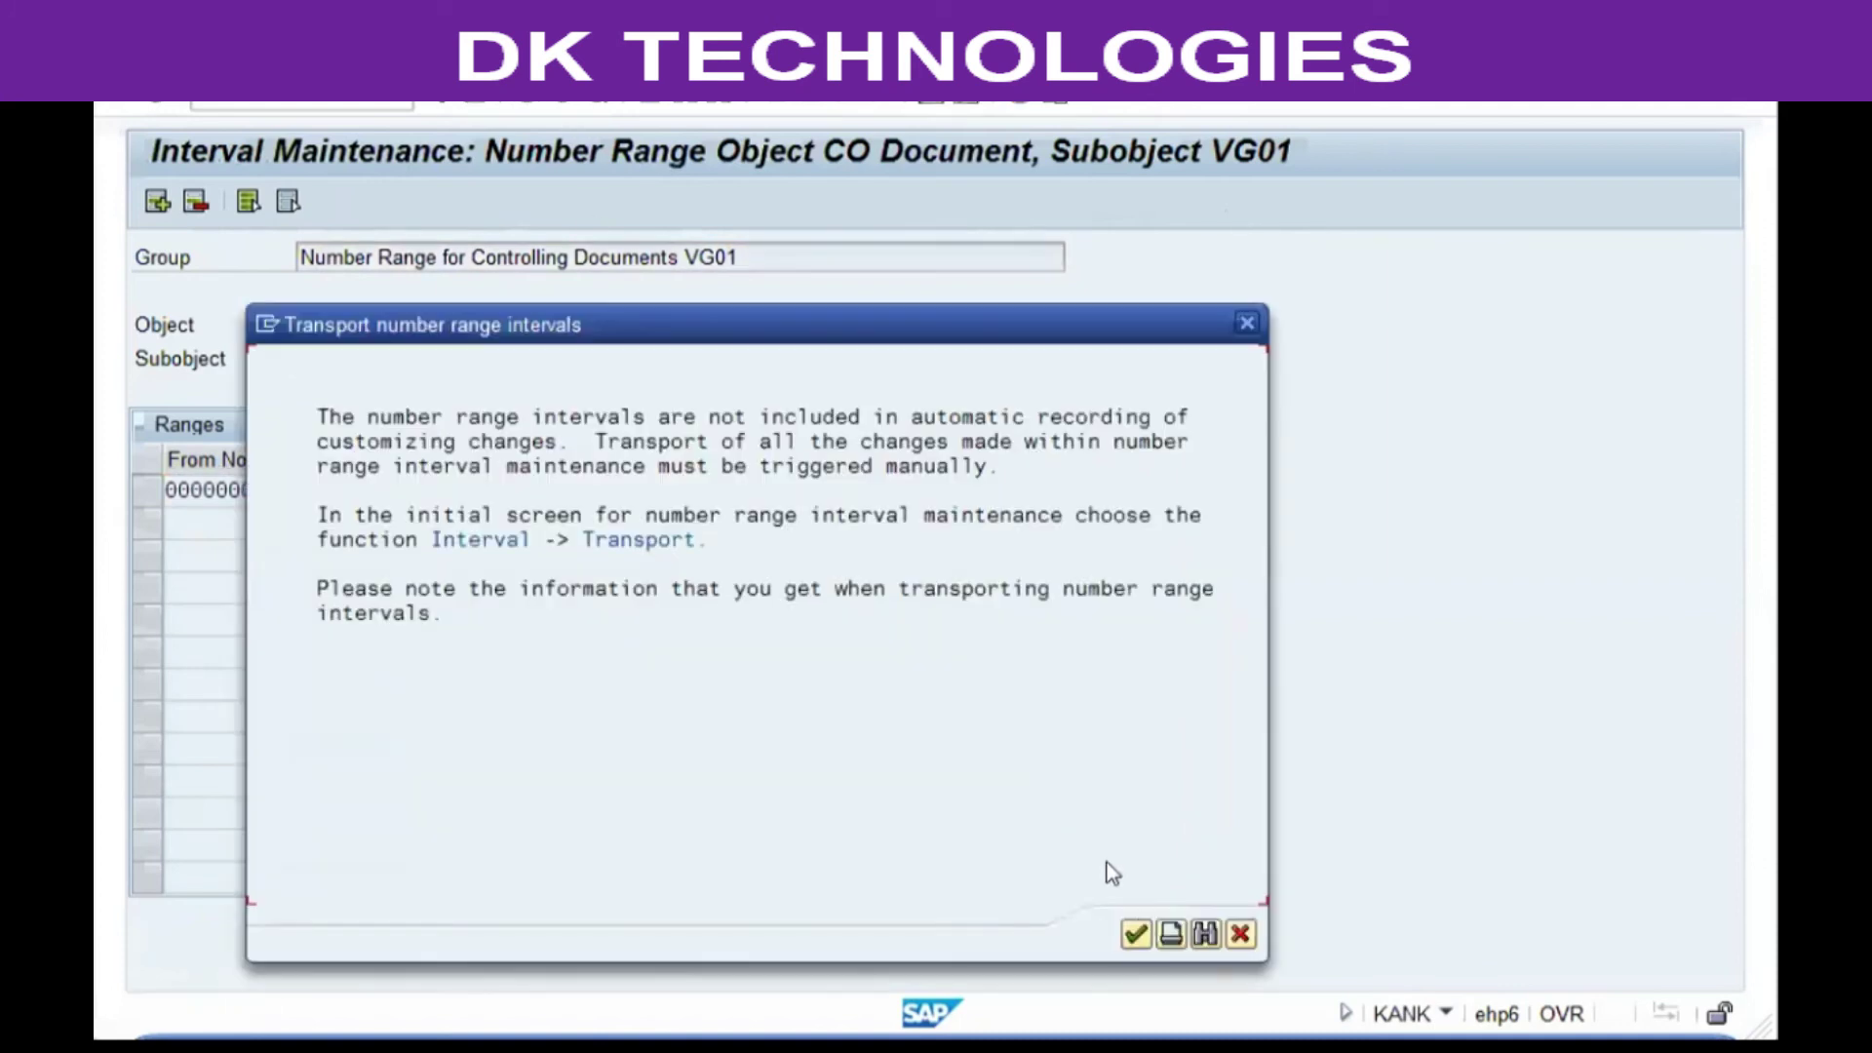
click(1138, 932)
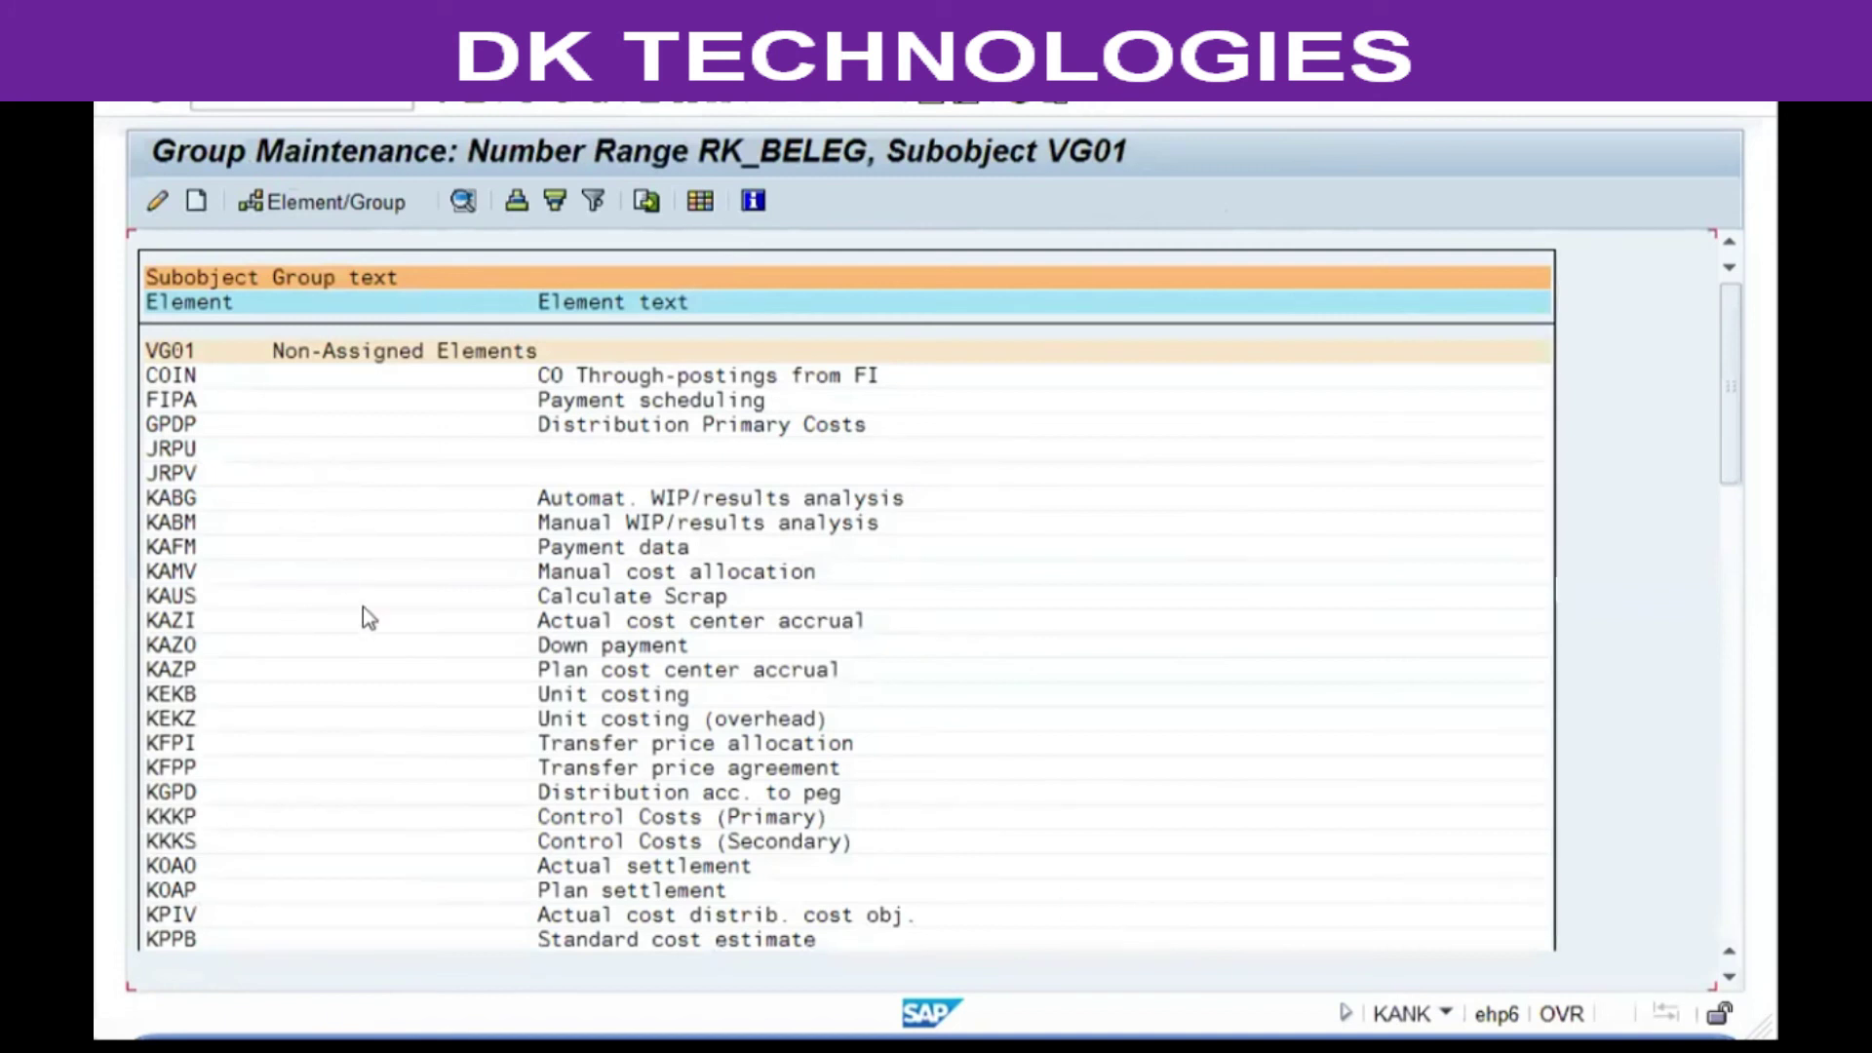
Assign element COIN to the Number Range for Controlling Documents VG01 group, save, check the assignment and leave the group maintenance
click(205, 376)
click(228, 381)
click(291, 379)
click(343, 193)
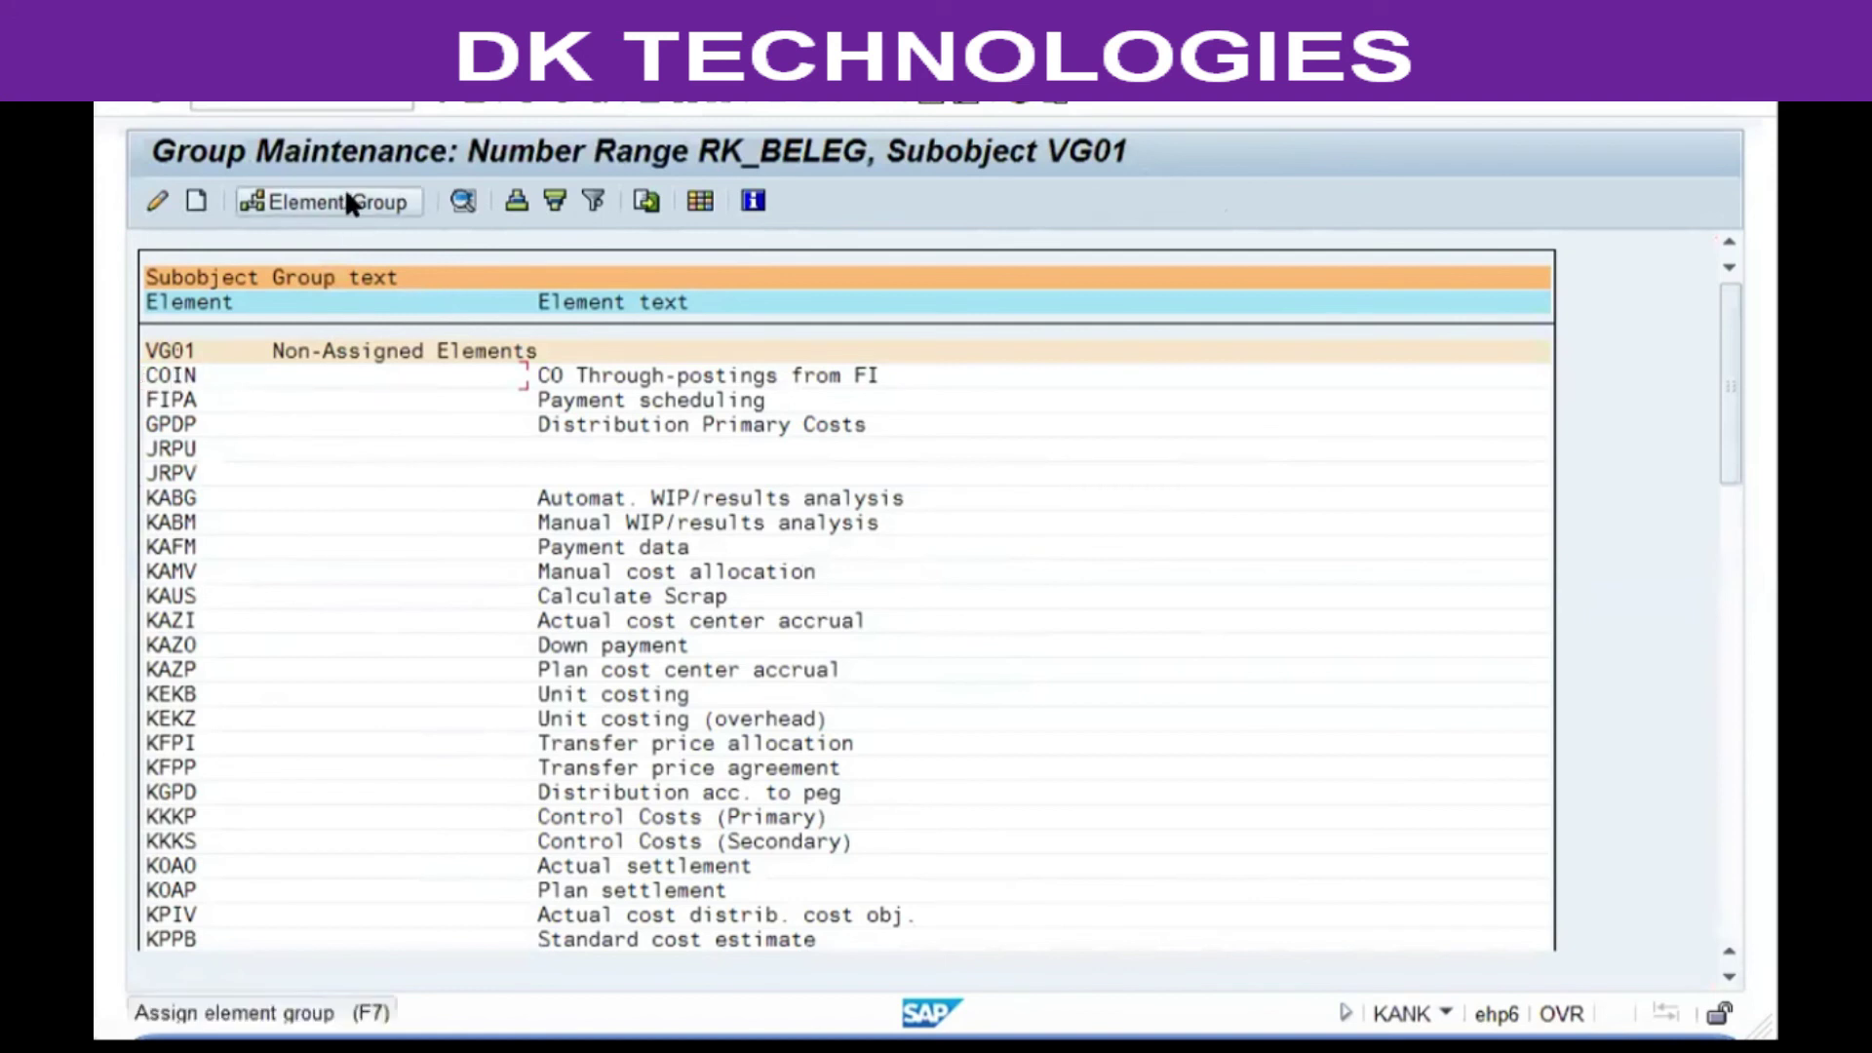
double_click(755, 473)
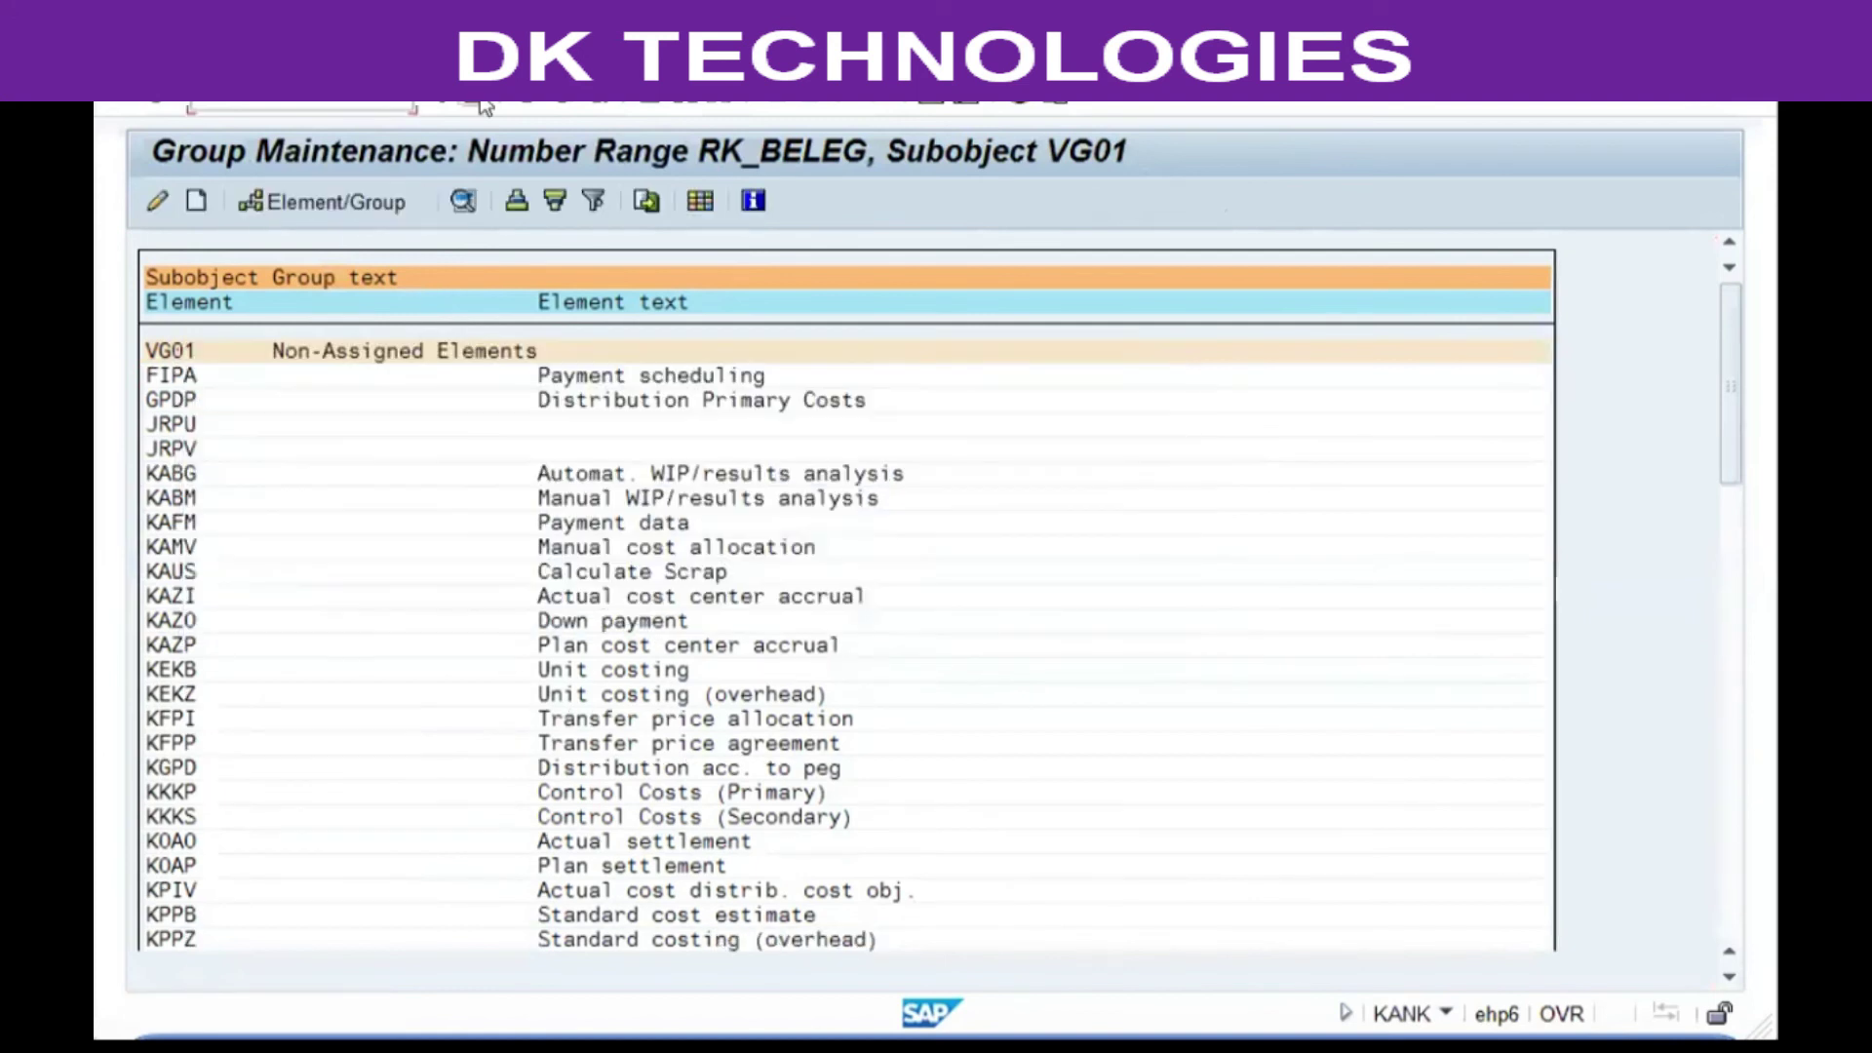
key(ctrl+s)
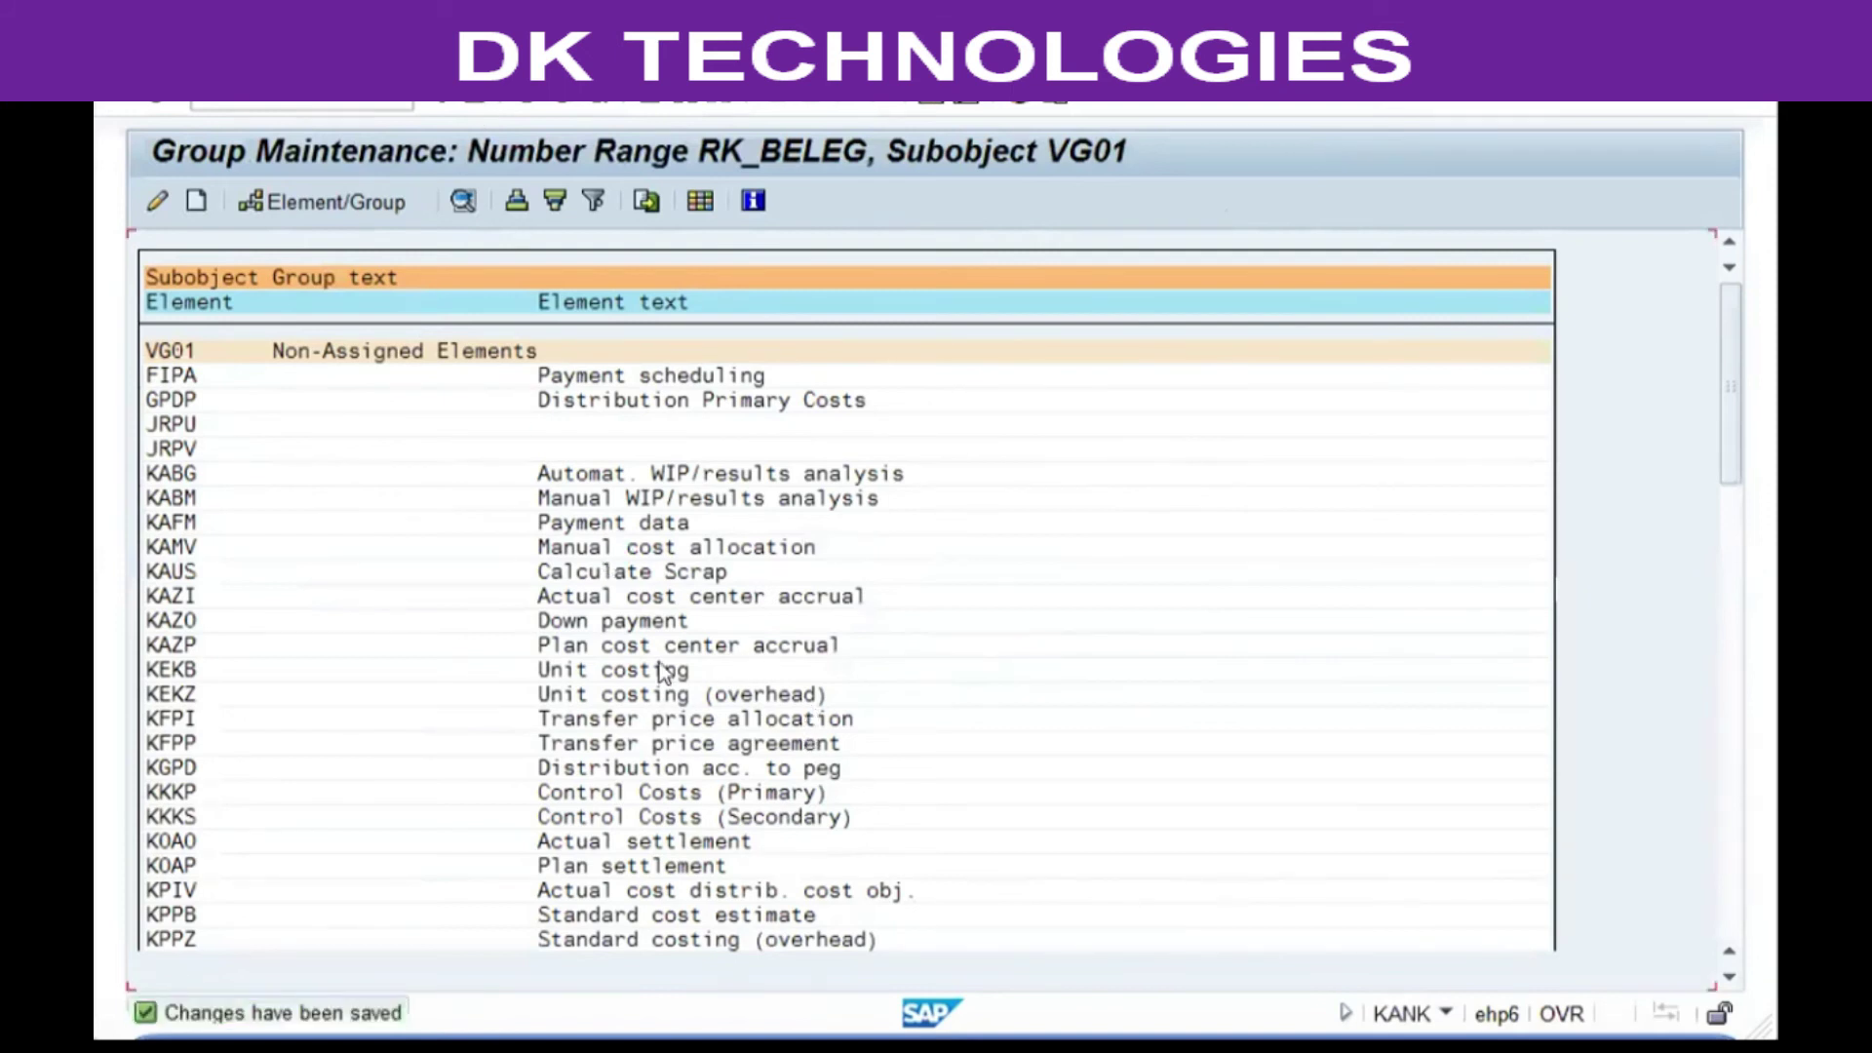
scroll(661, 671, down, 20)
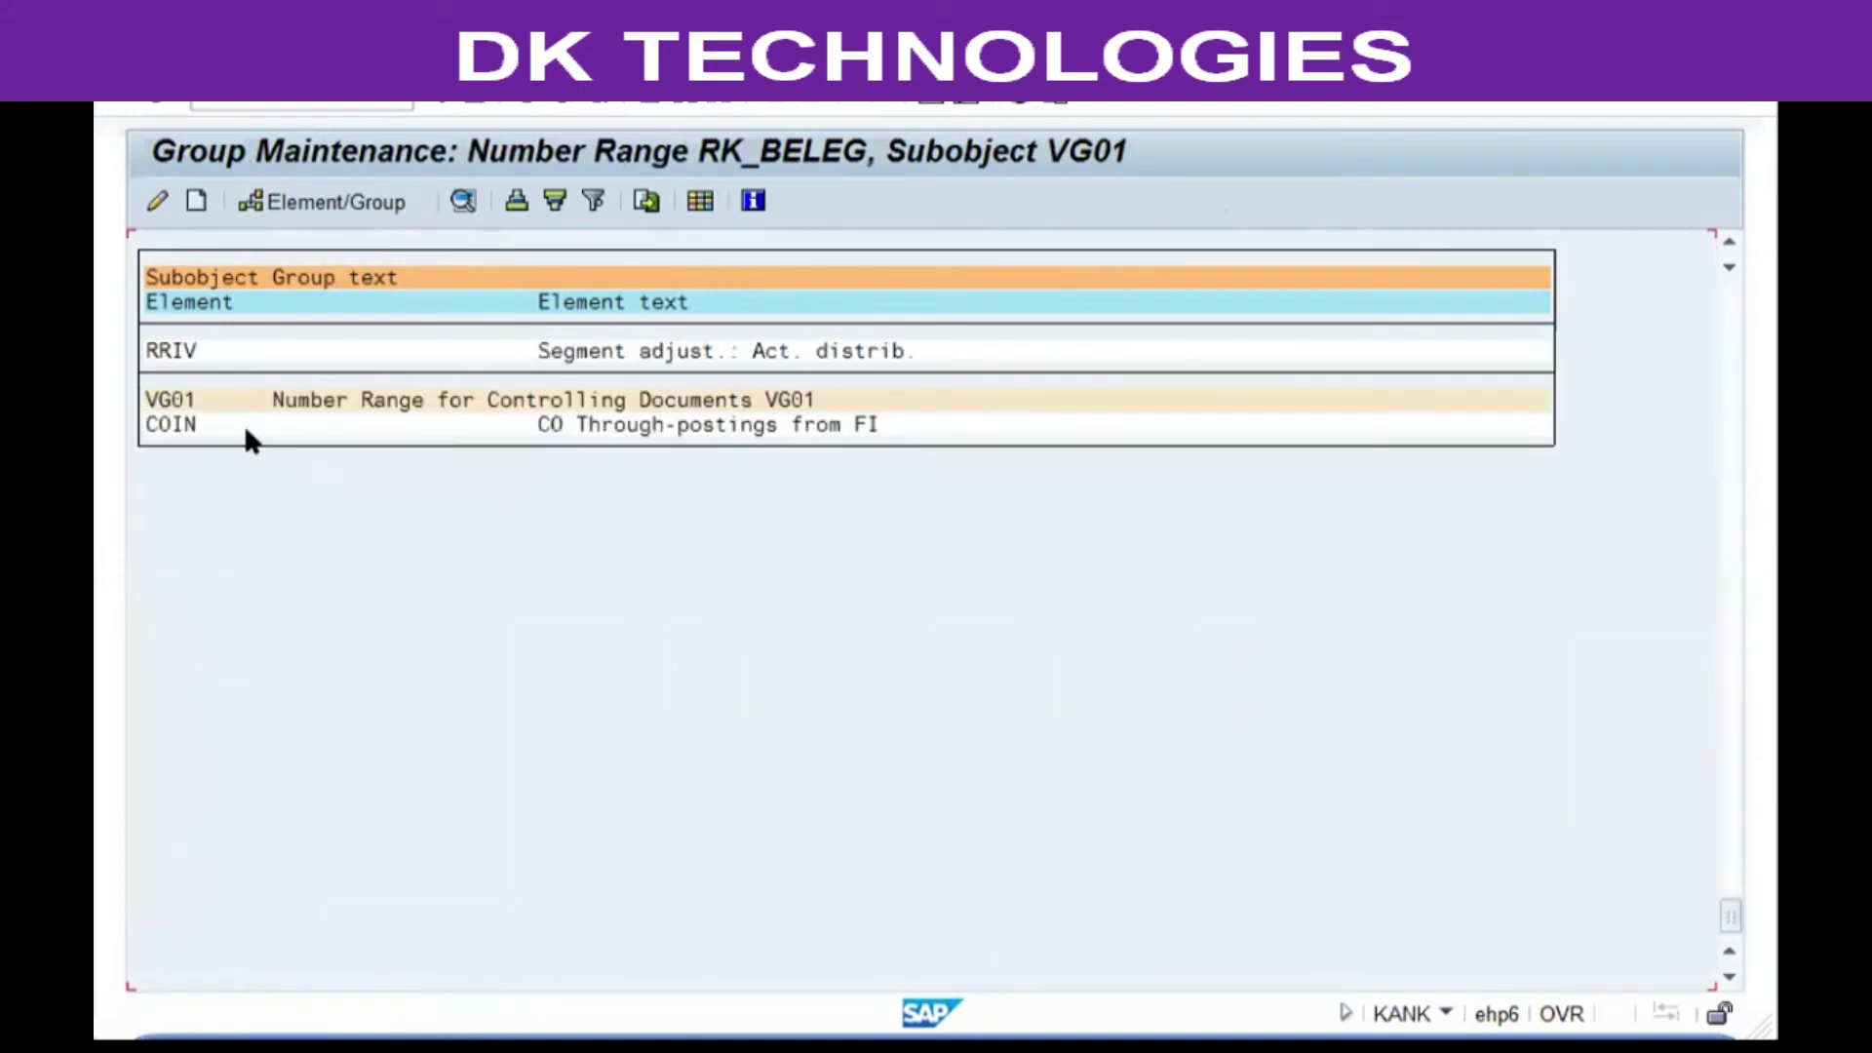
click(250, 427)
click(519, 111)
click(519, 111)
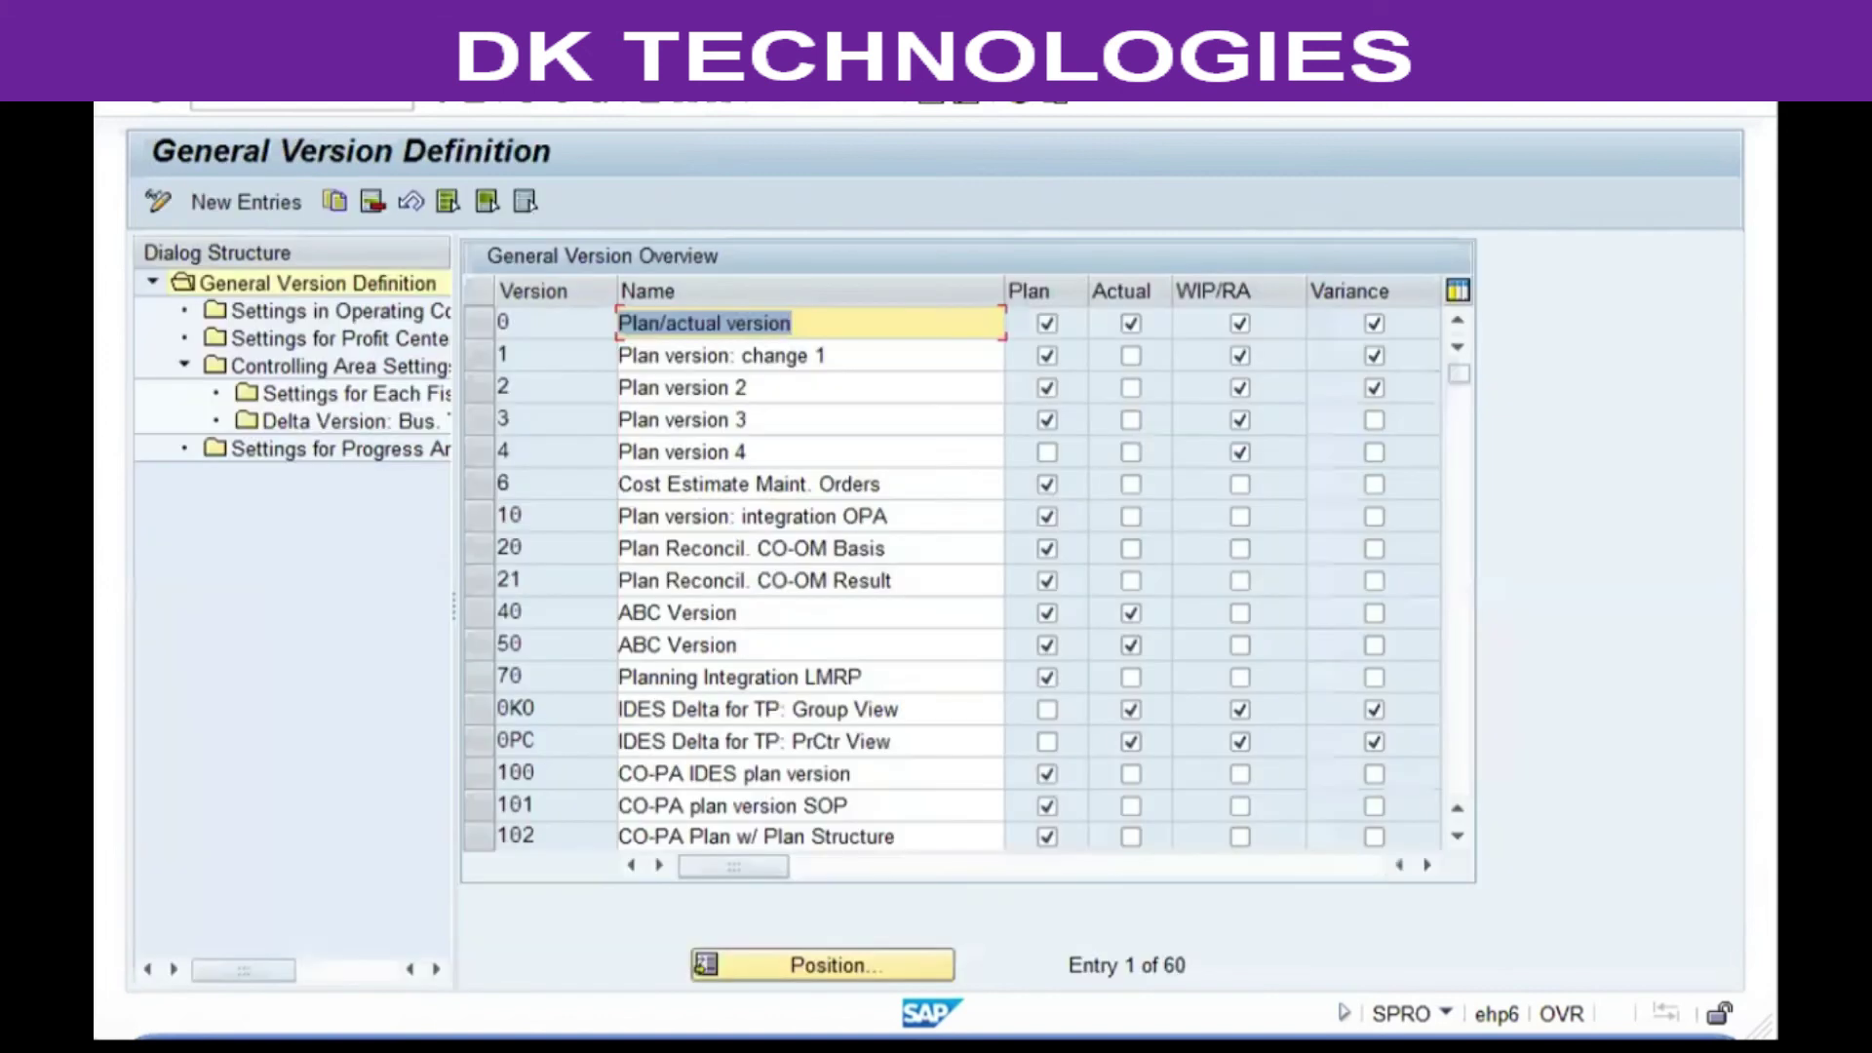
Set the controlling area to VG01 as the work area for the general version definition
click(663, 89)
click(727, 117)
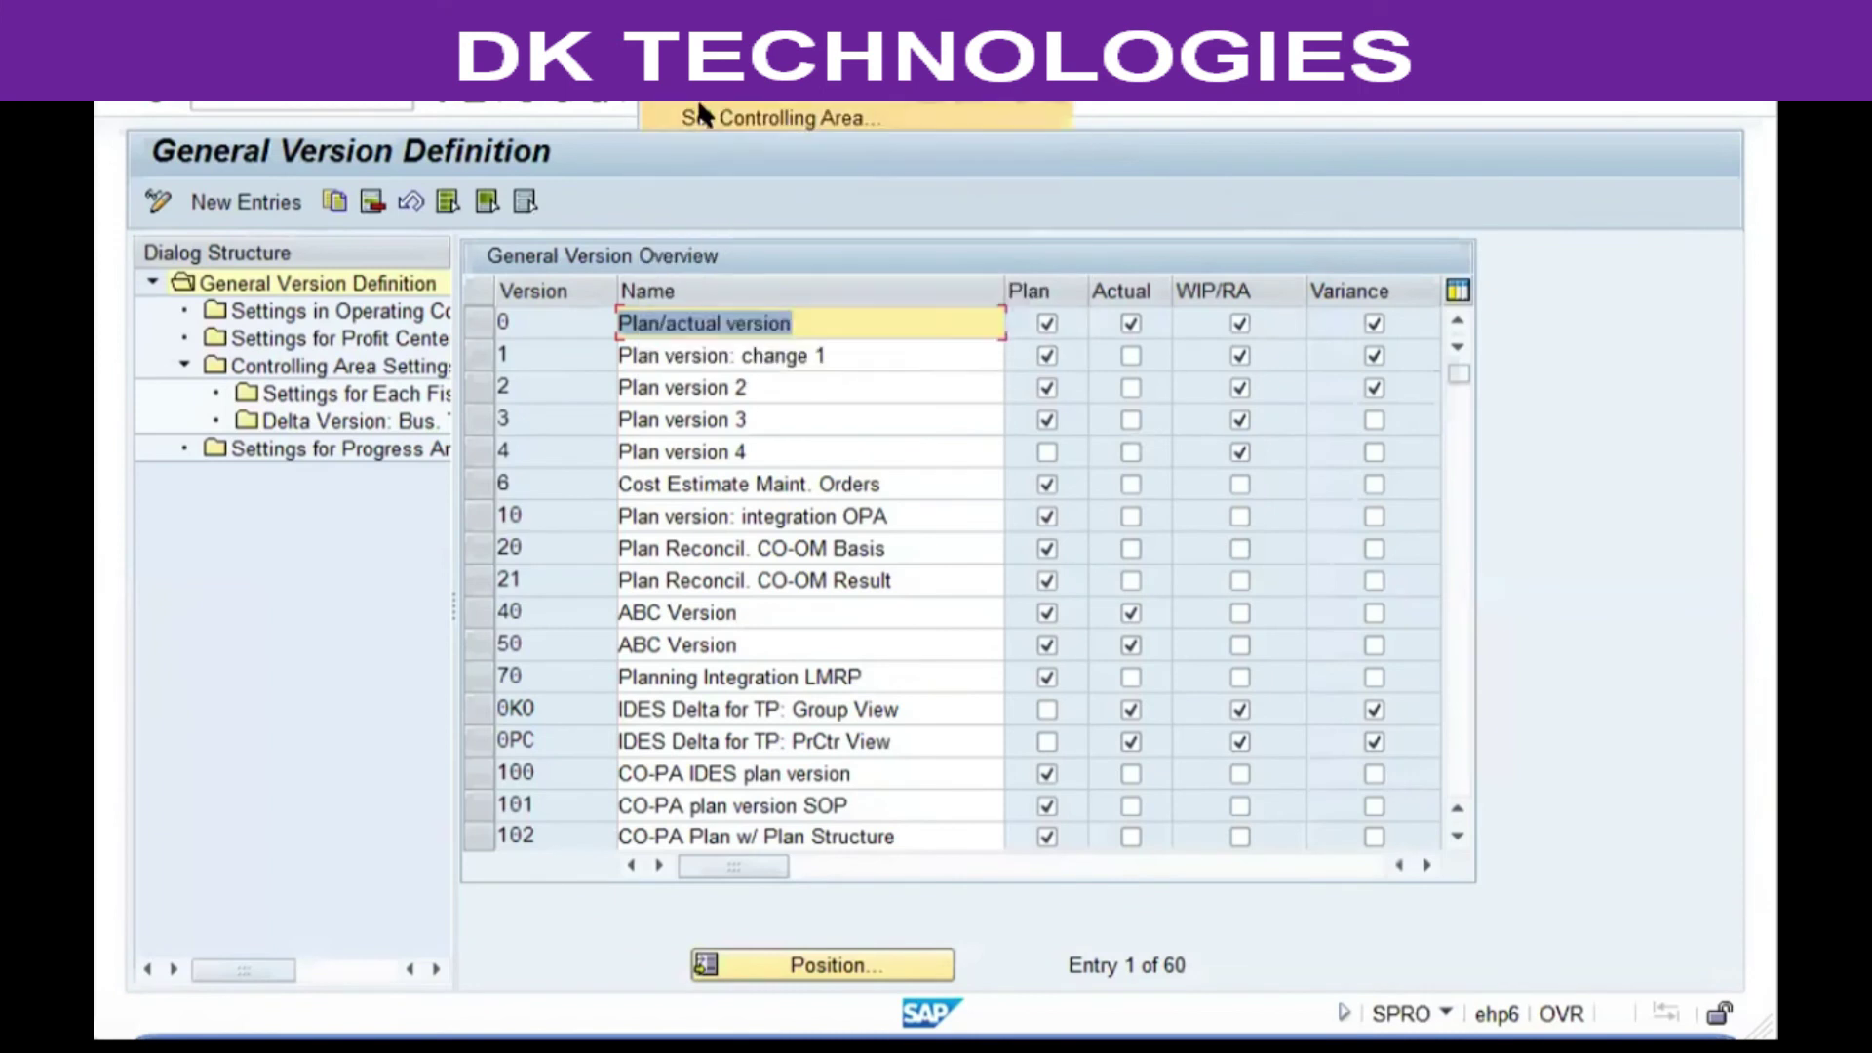
text(vg01)
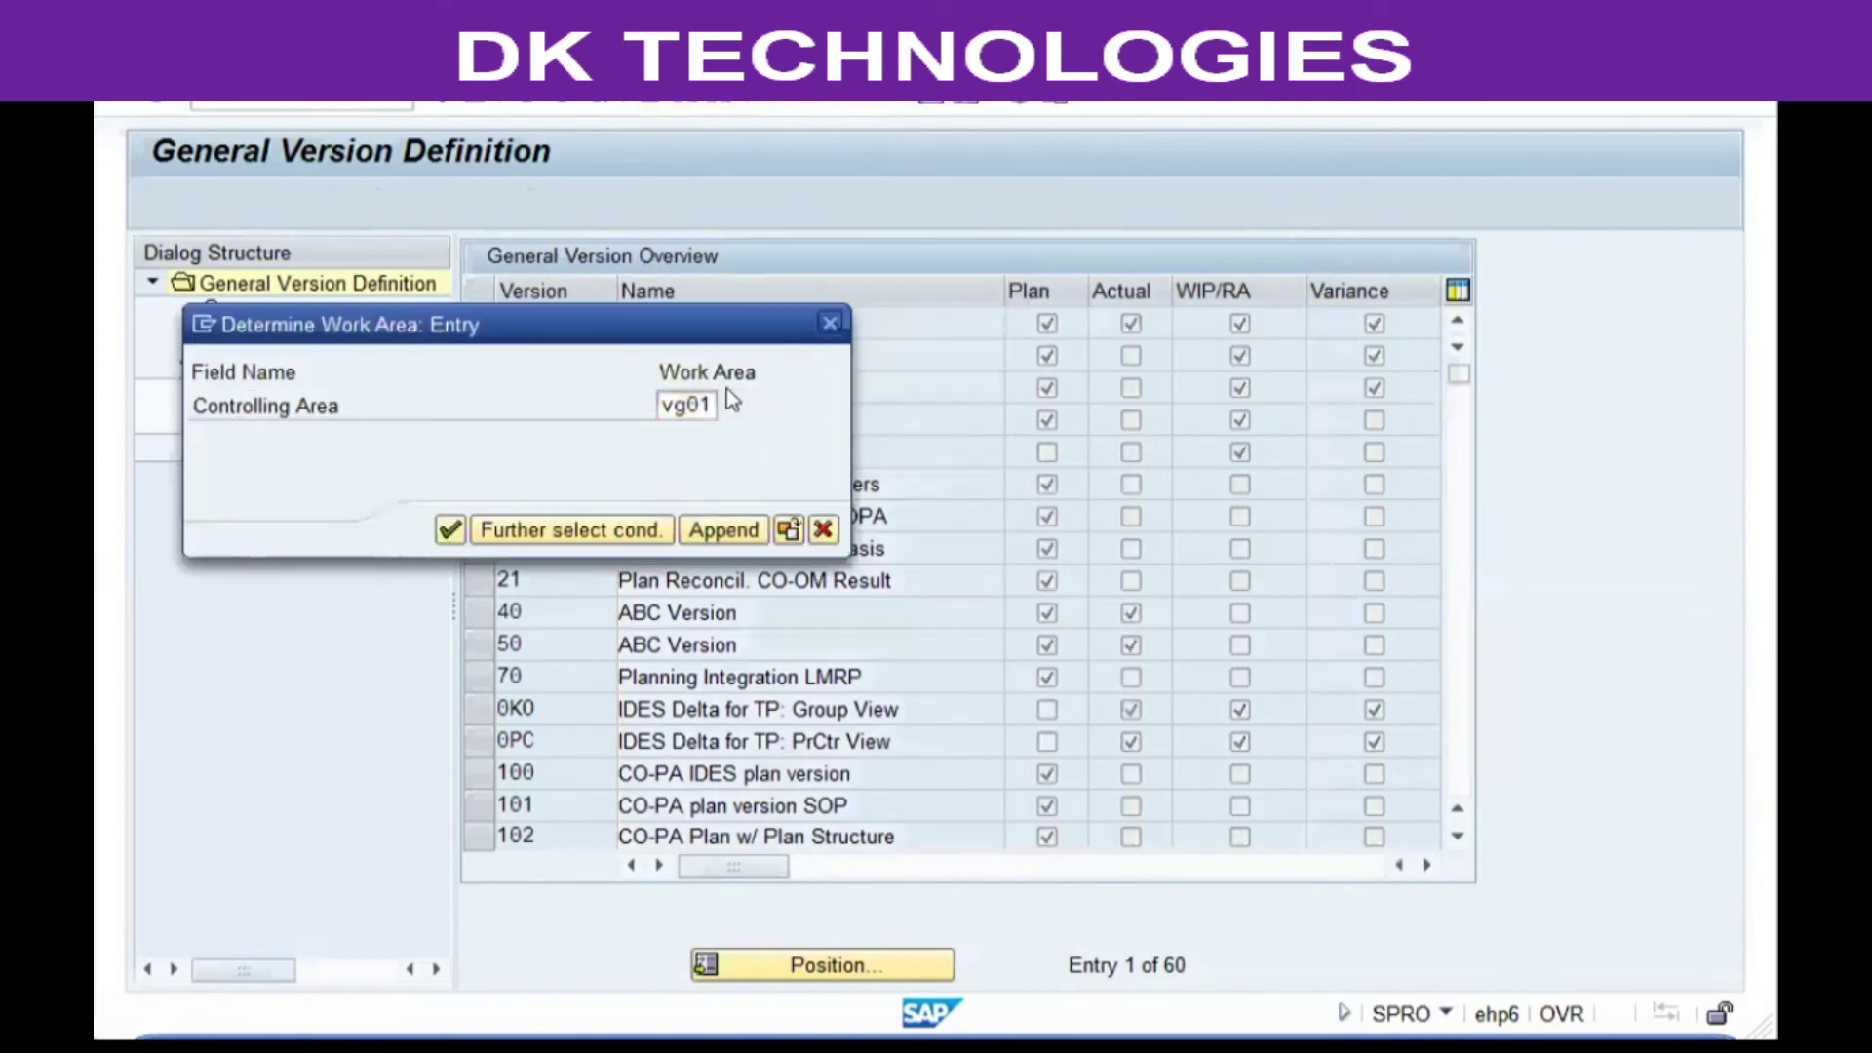
key(Return)
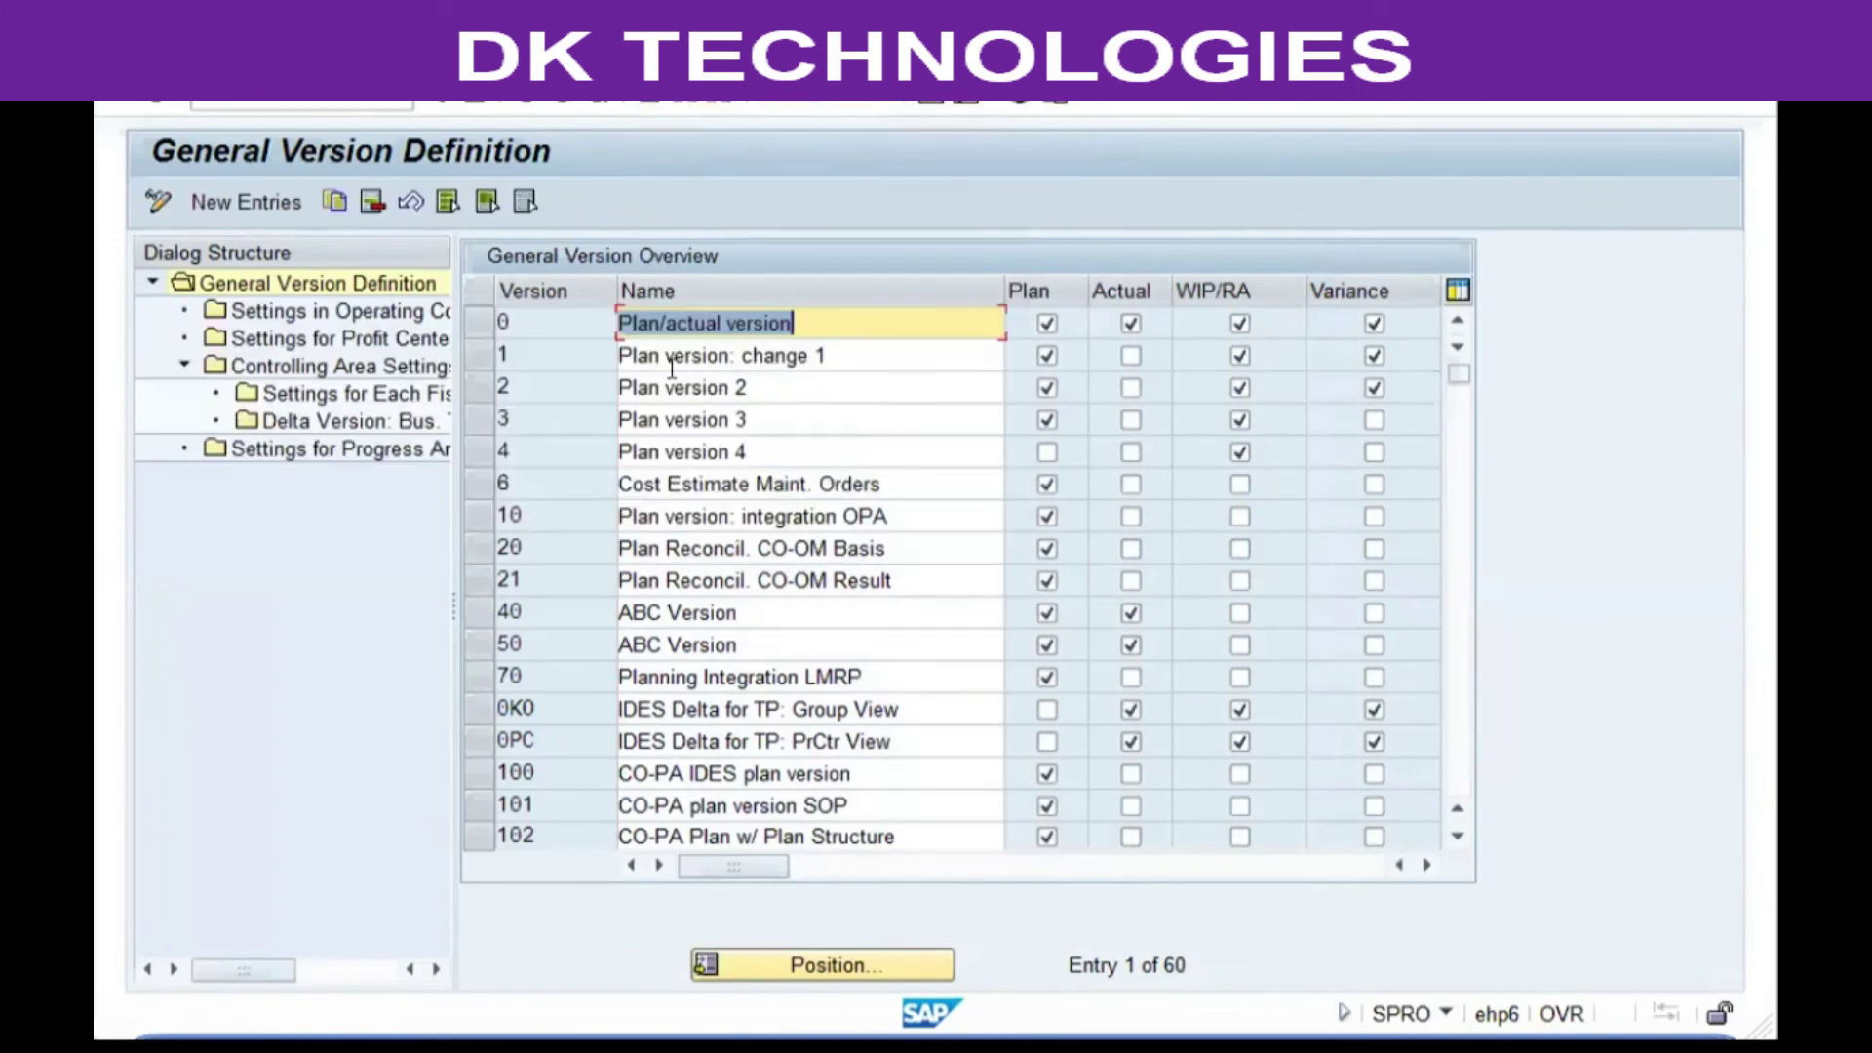
Open the controlling area settings of version 0 and display its settings for each fiscal year
click(482, 325)
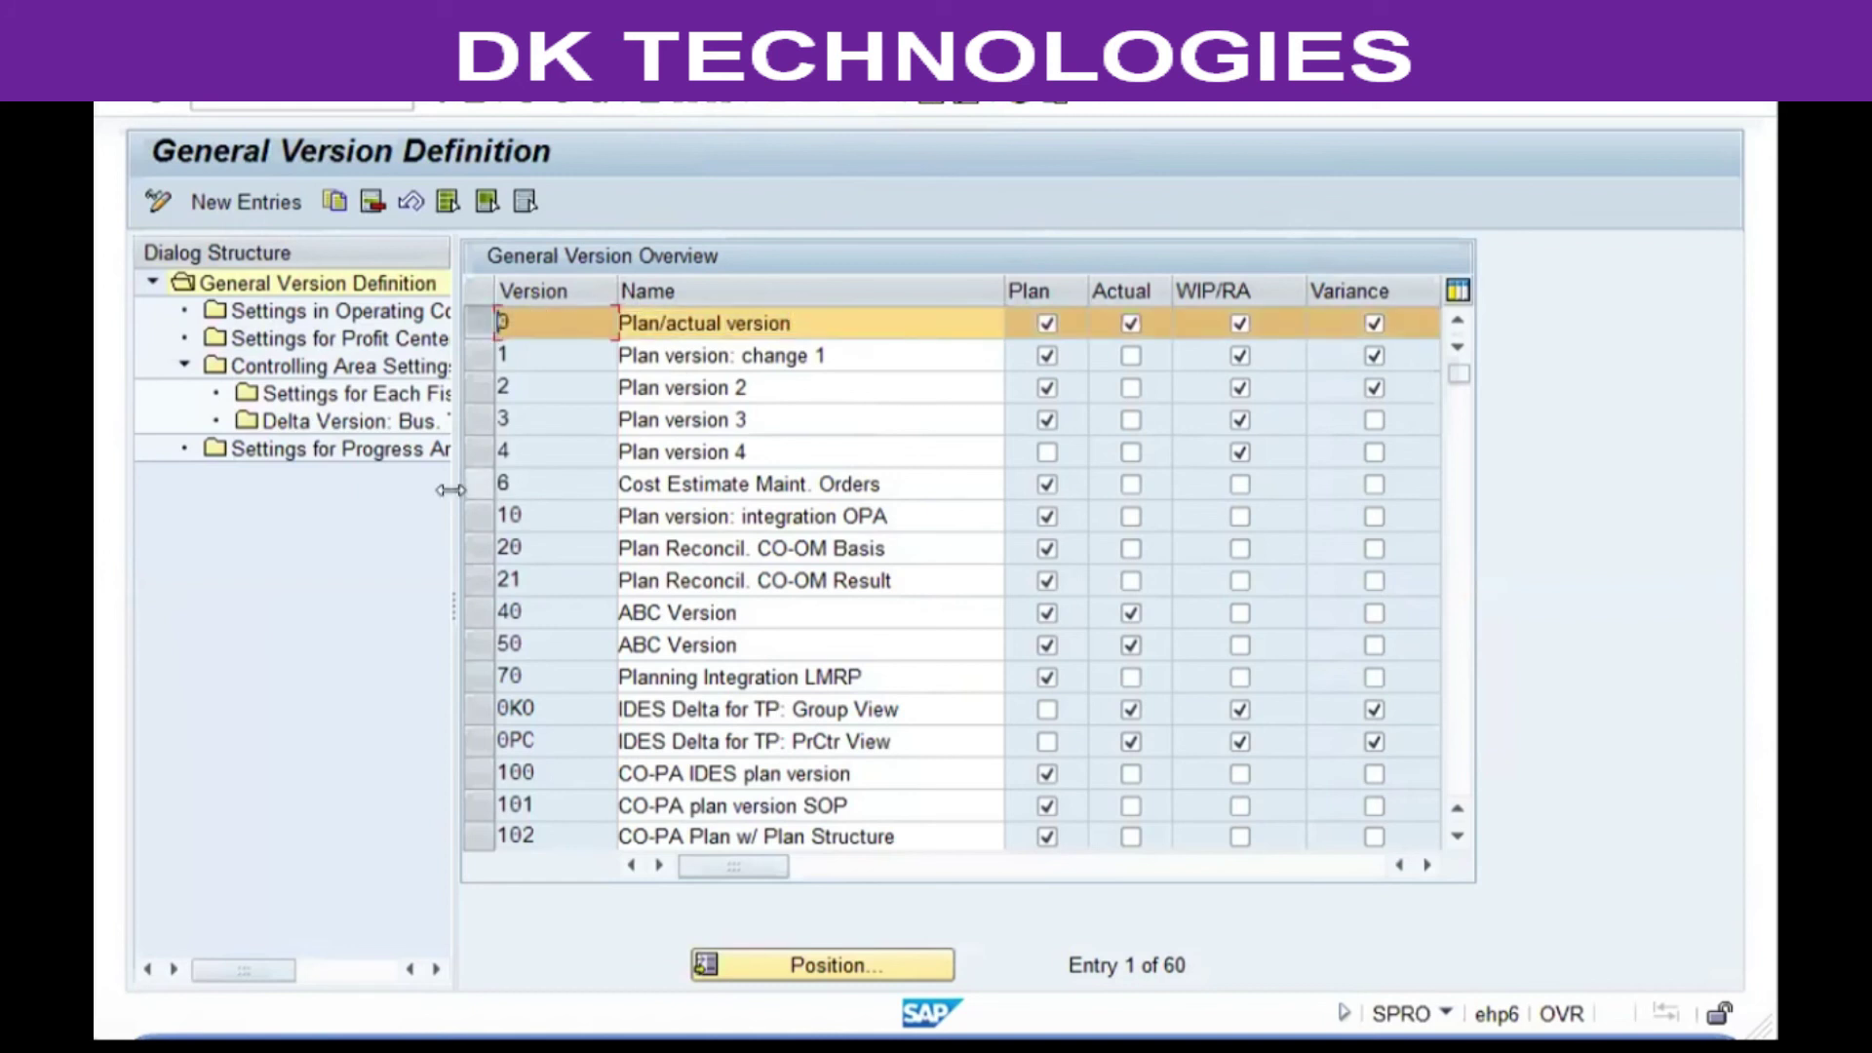
drag(451, 490, 628, 489)
click(276, 365)
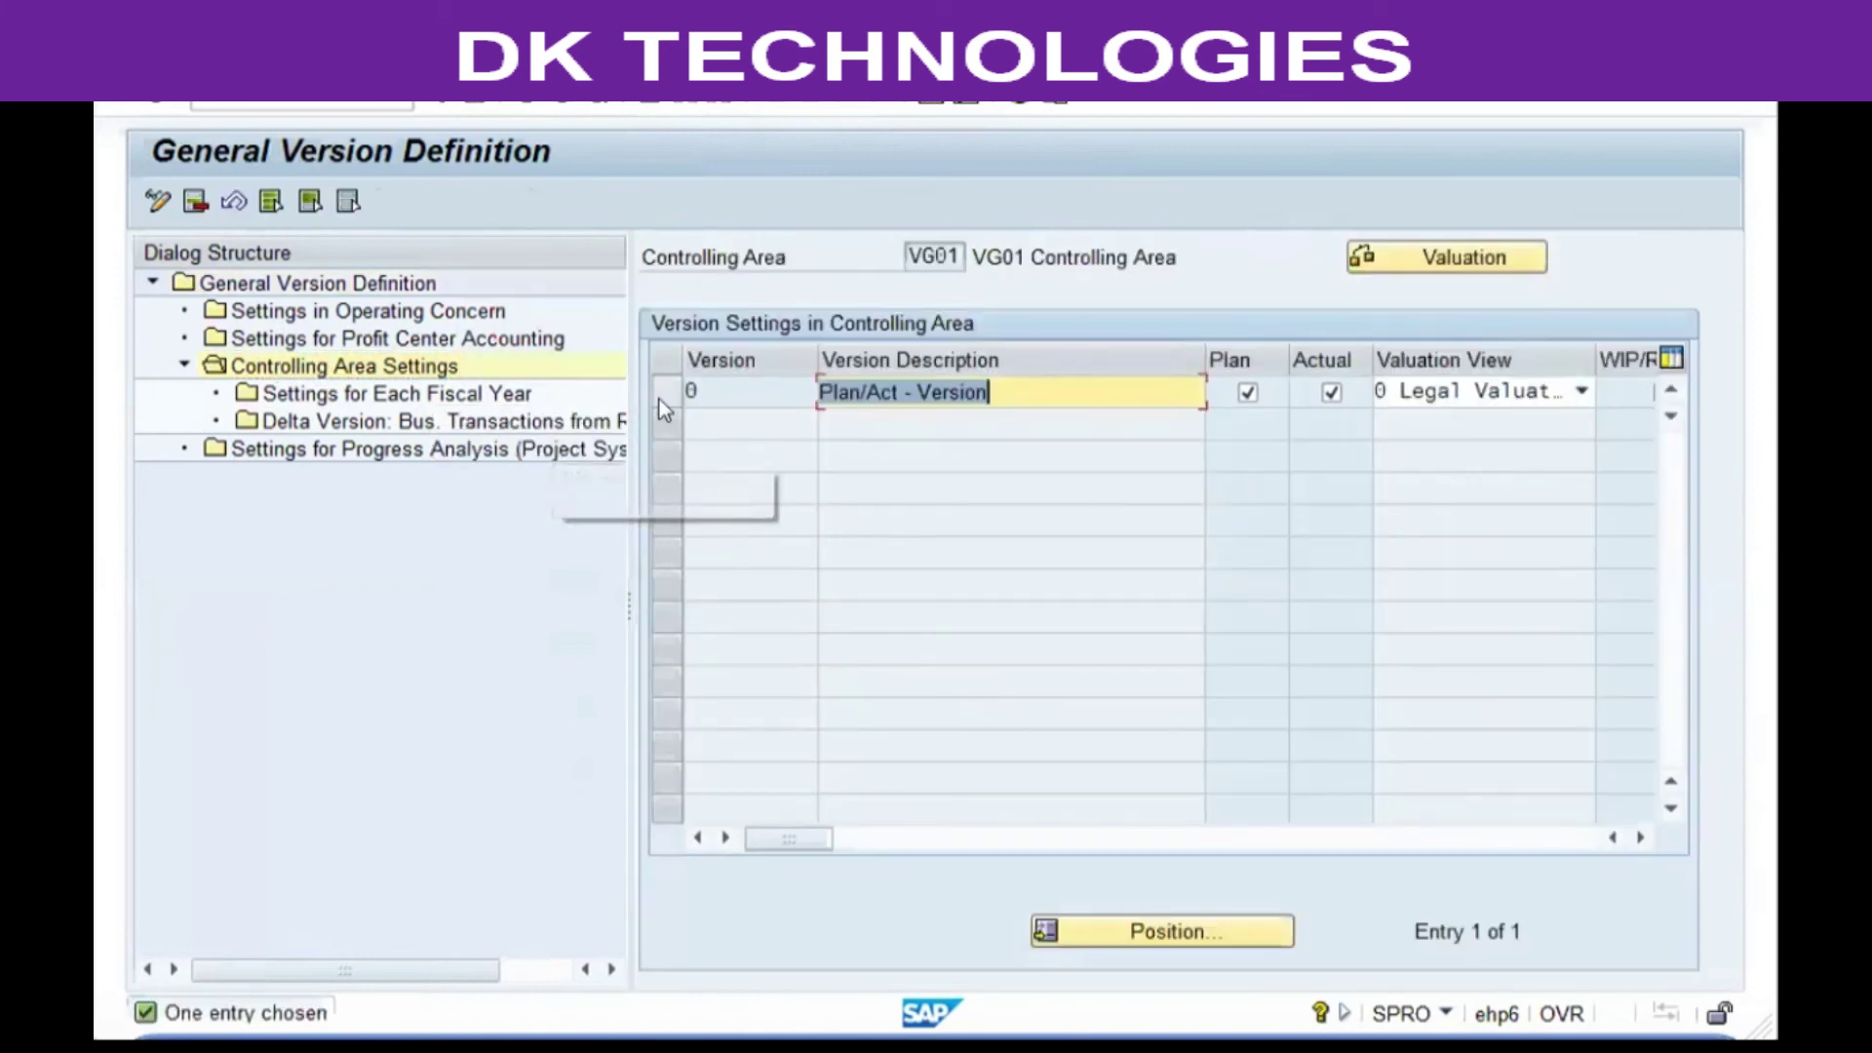
click(283, 396)
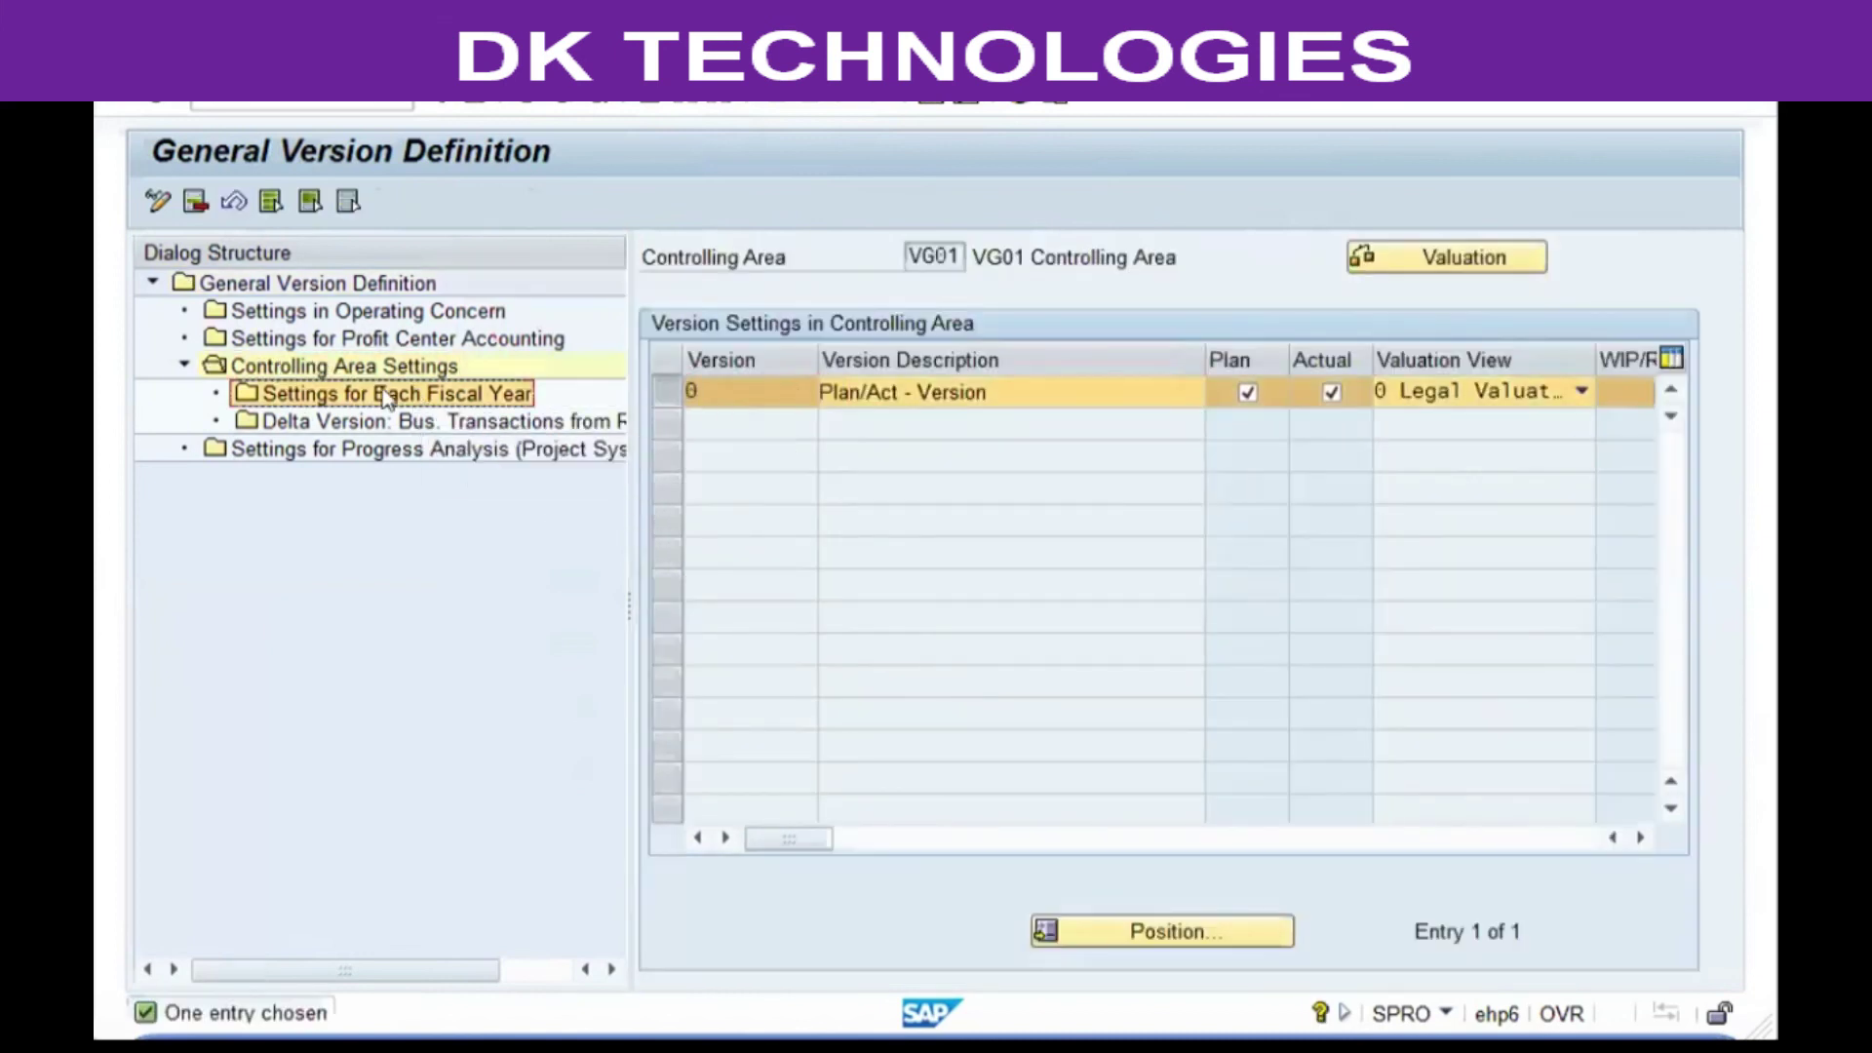
double_click(279, 400)
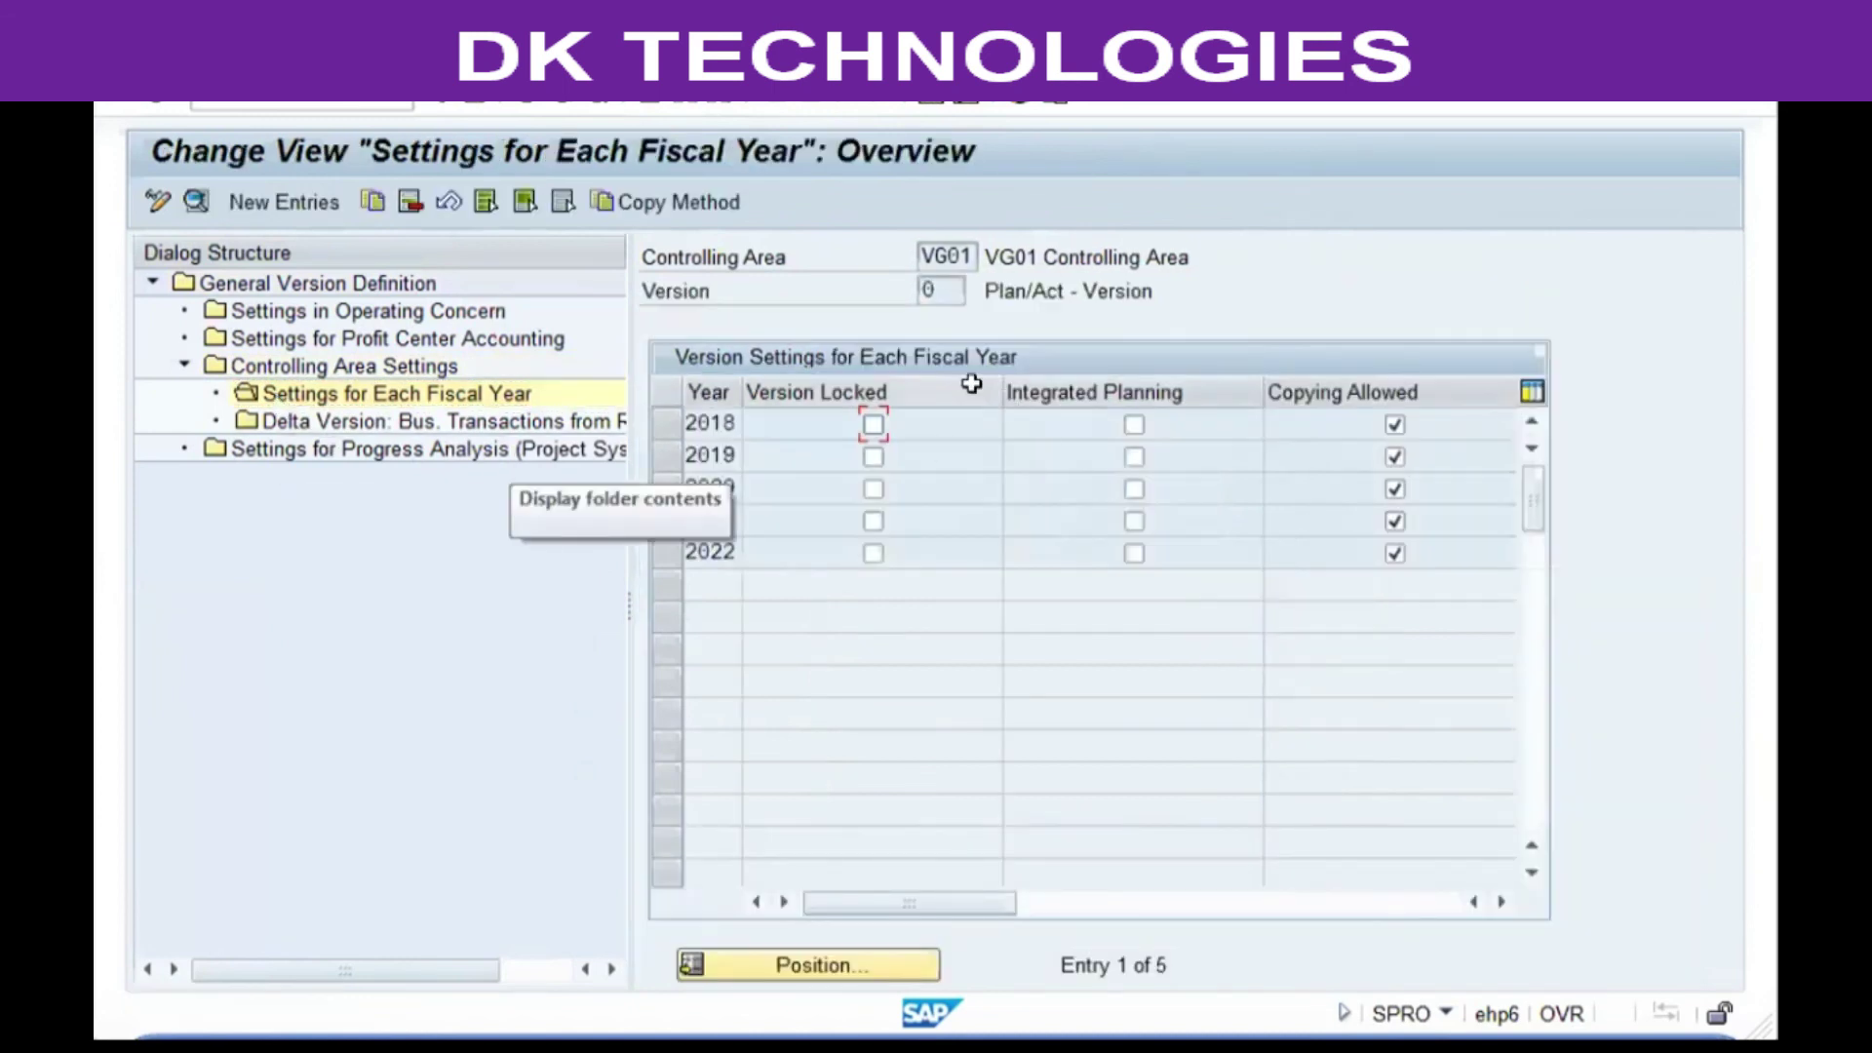
Narrow the Version Locked and Integrated Planning columns, then save the fiscal-year version settings under customizing request EH6K902415
drag(995, 391, 939, 391)
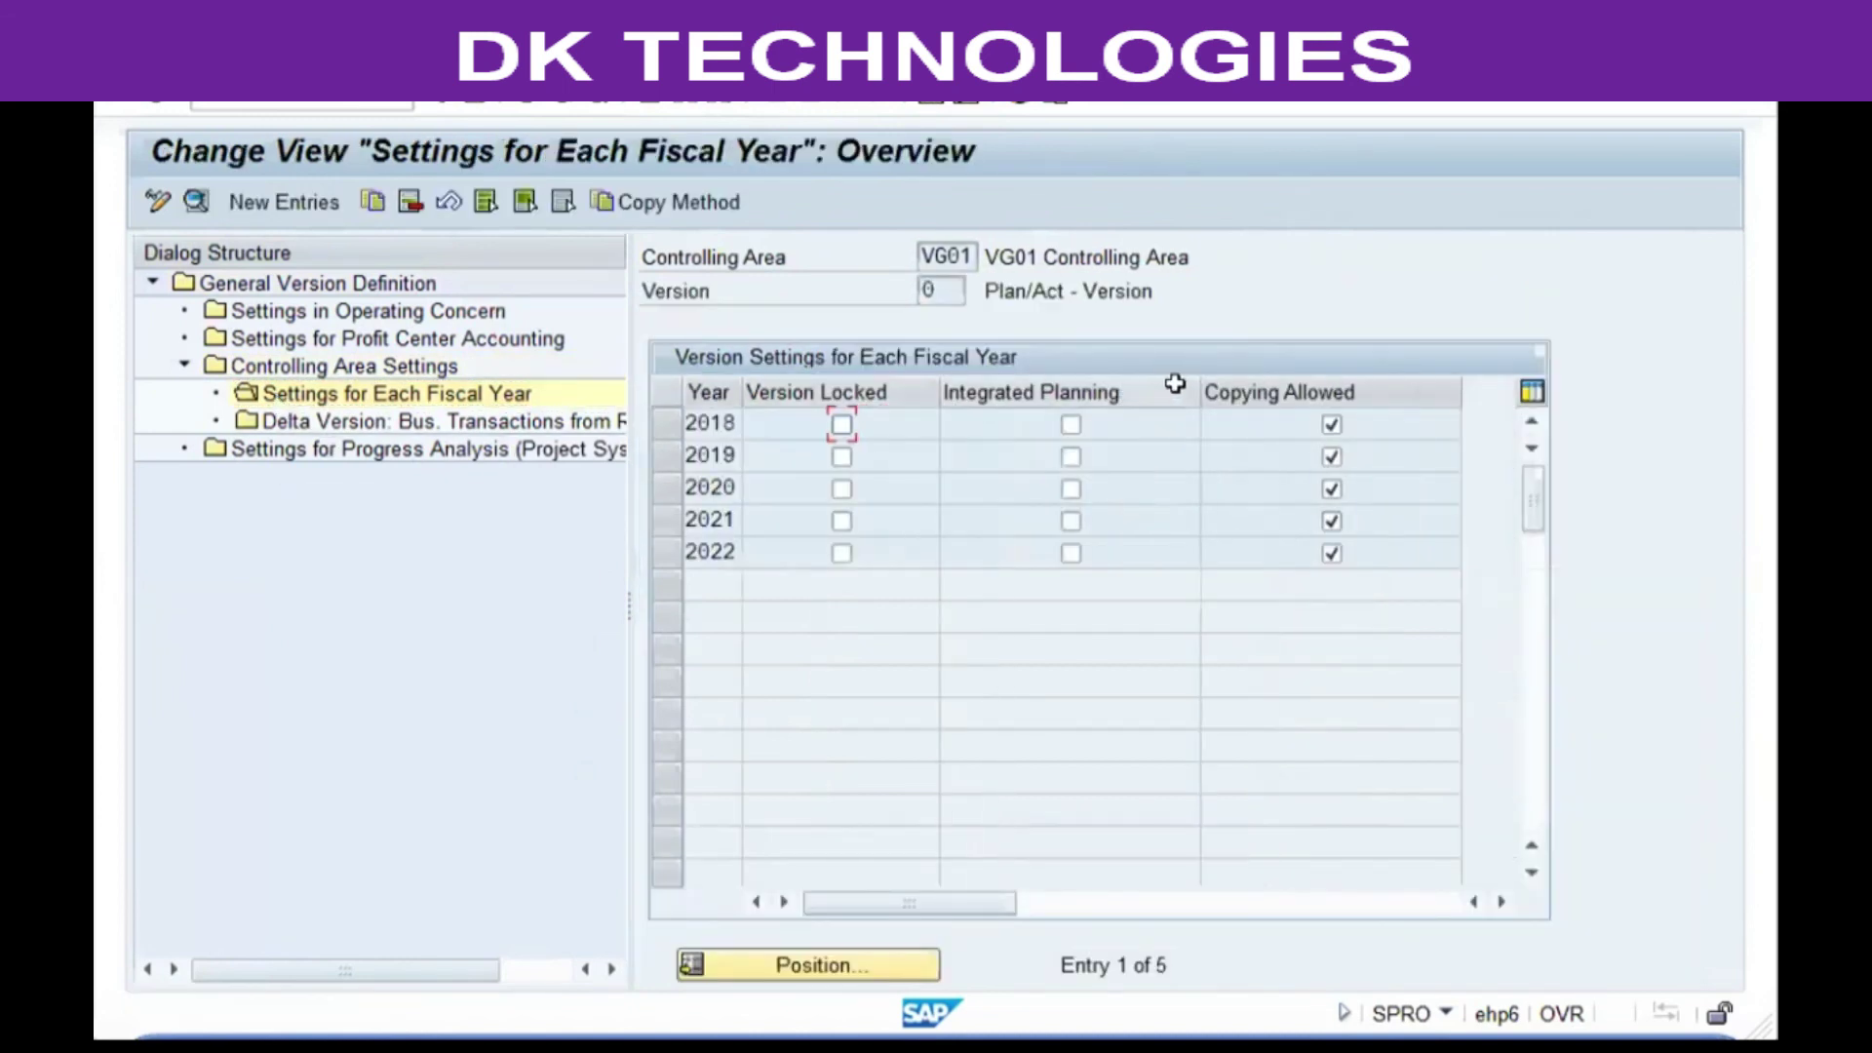
drag(1191, 384, 1124, 385)
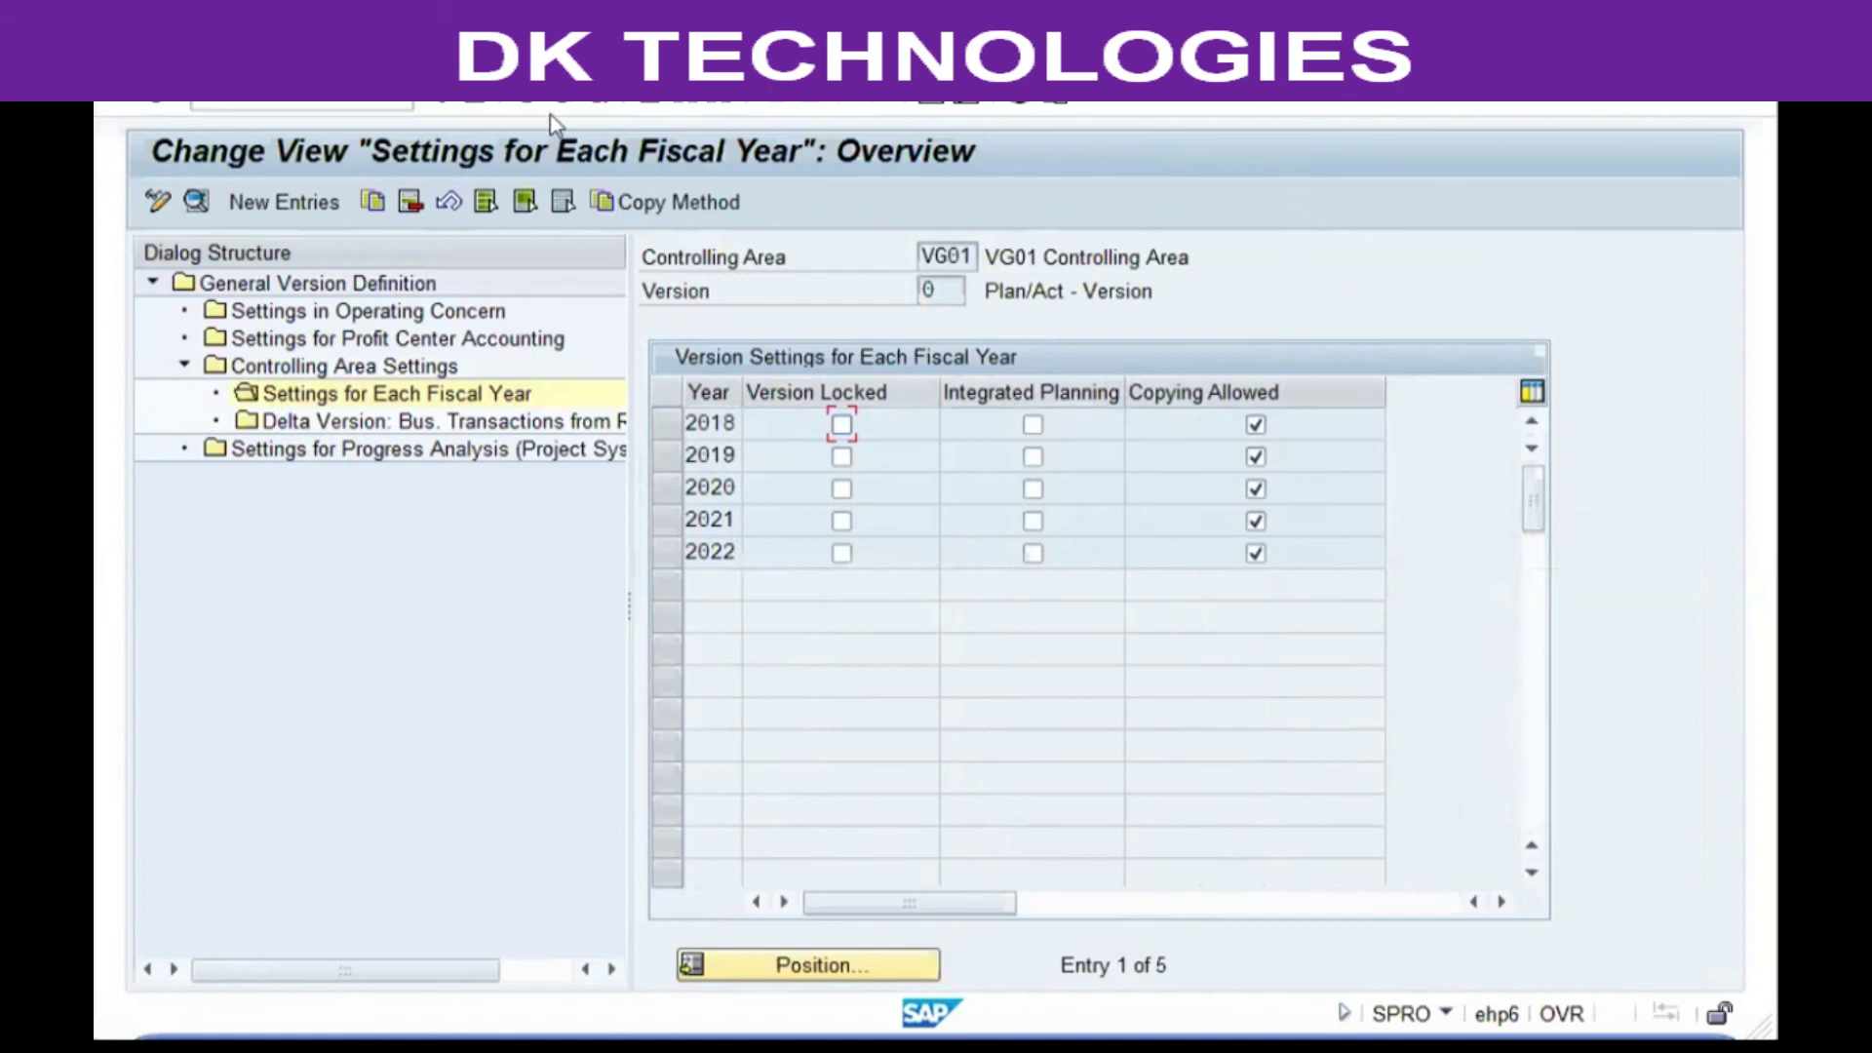
click(466, 101)
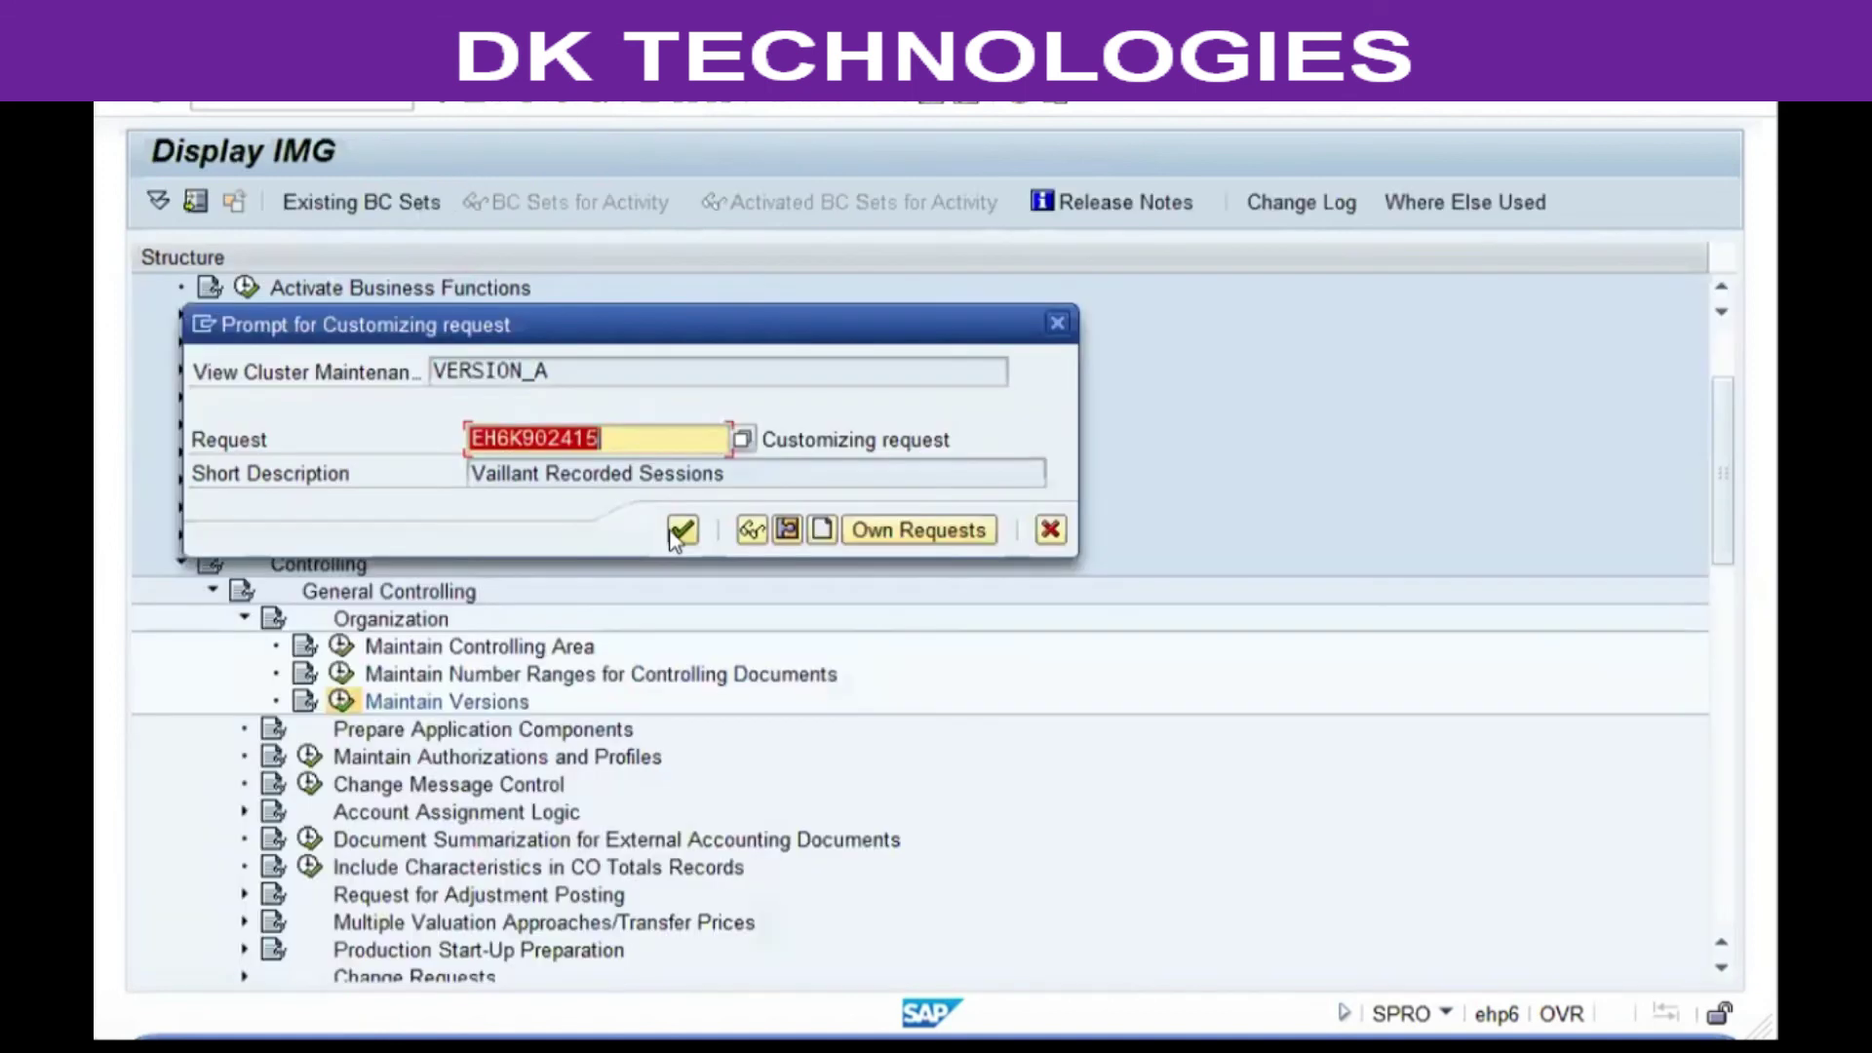
click(669, 533)
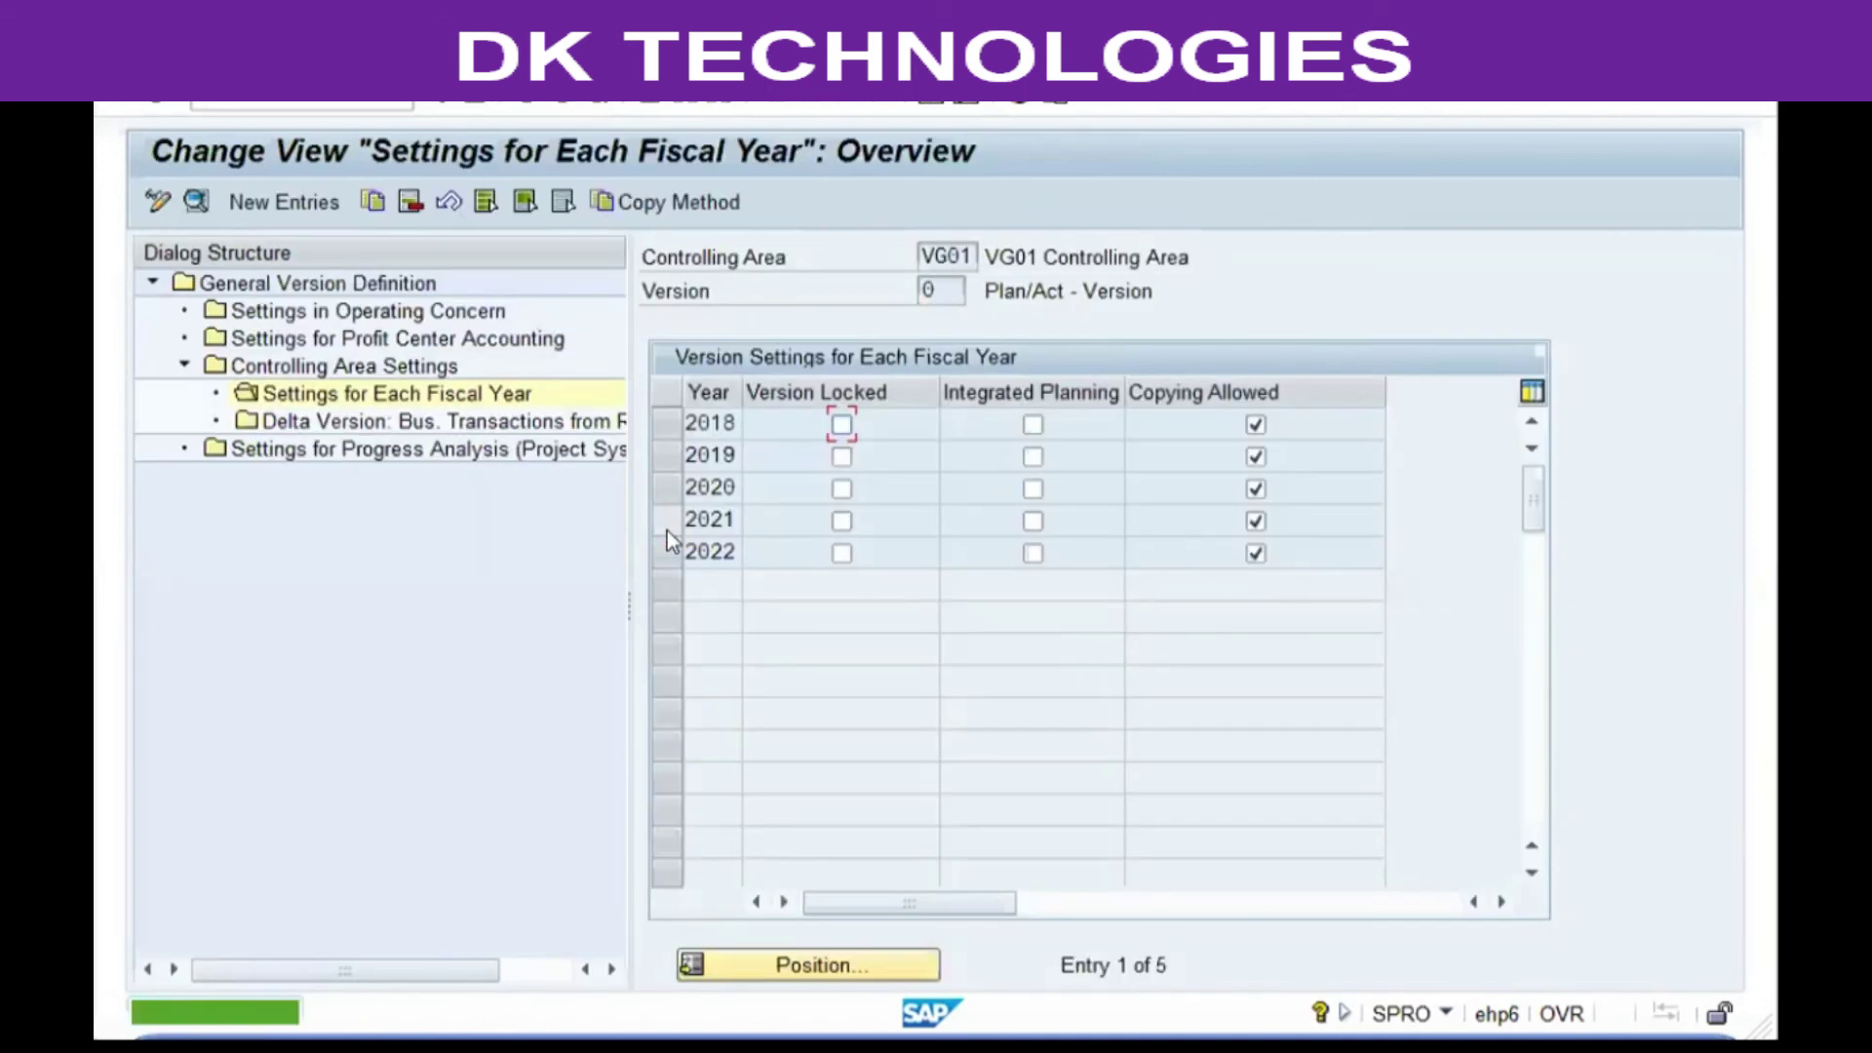
Leave the version maintenance and collapse the Organization, General Controlling and Controlling nodes of the IMG structure
key(F3)
key(F3)
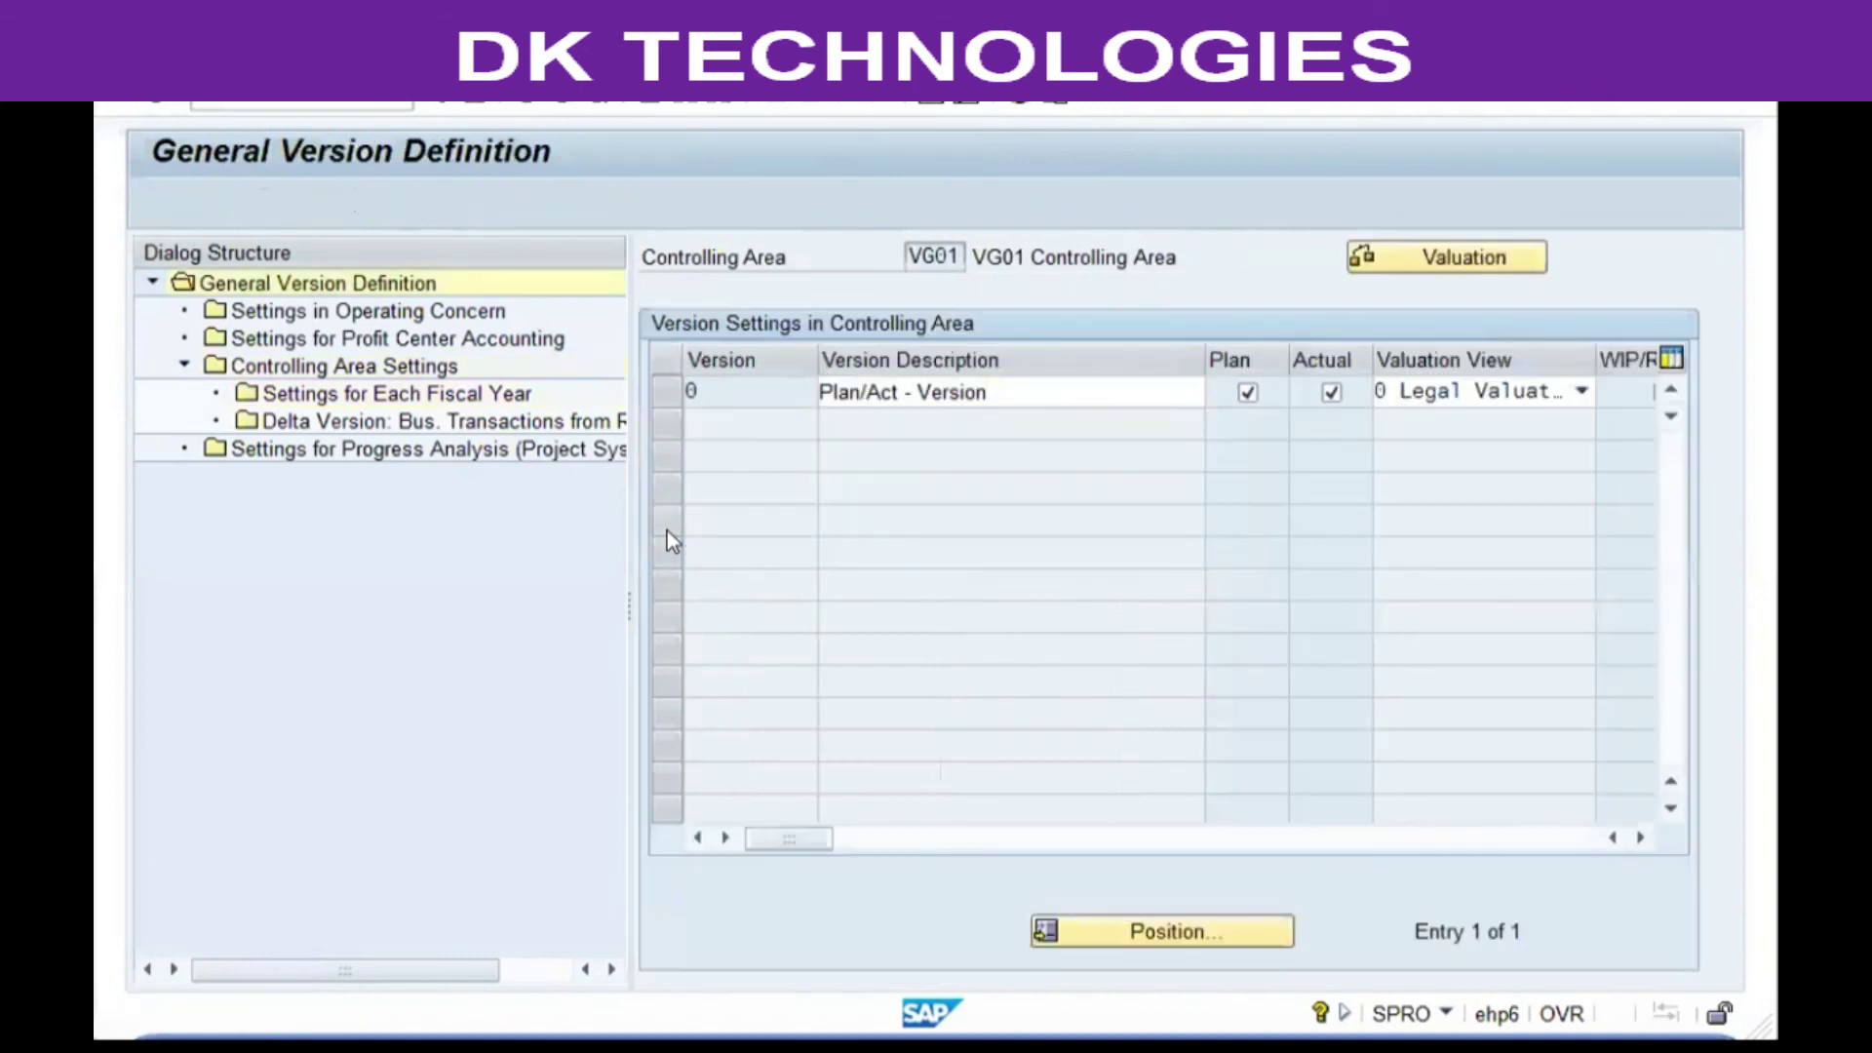
key(F3)
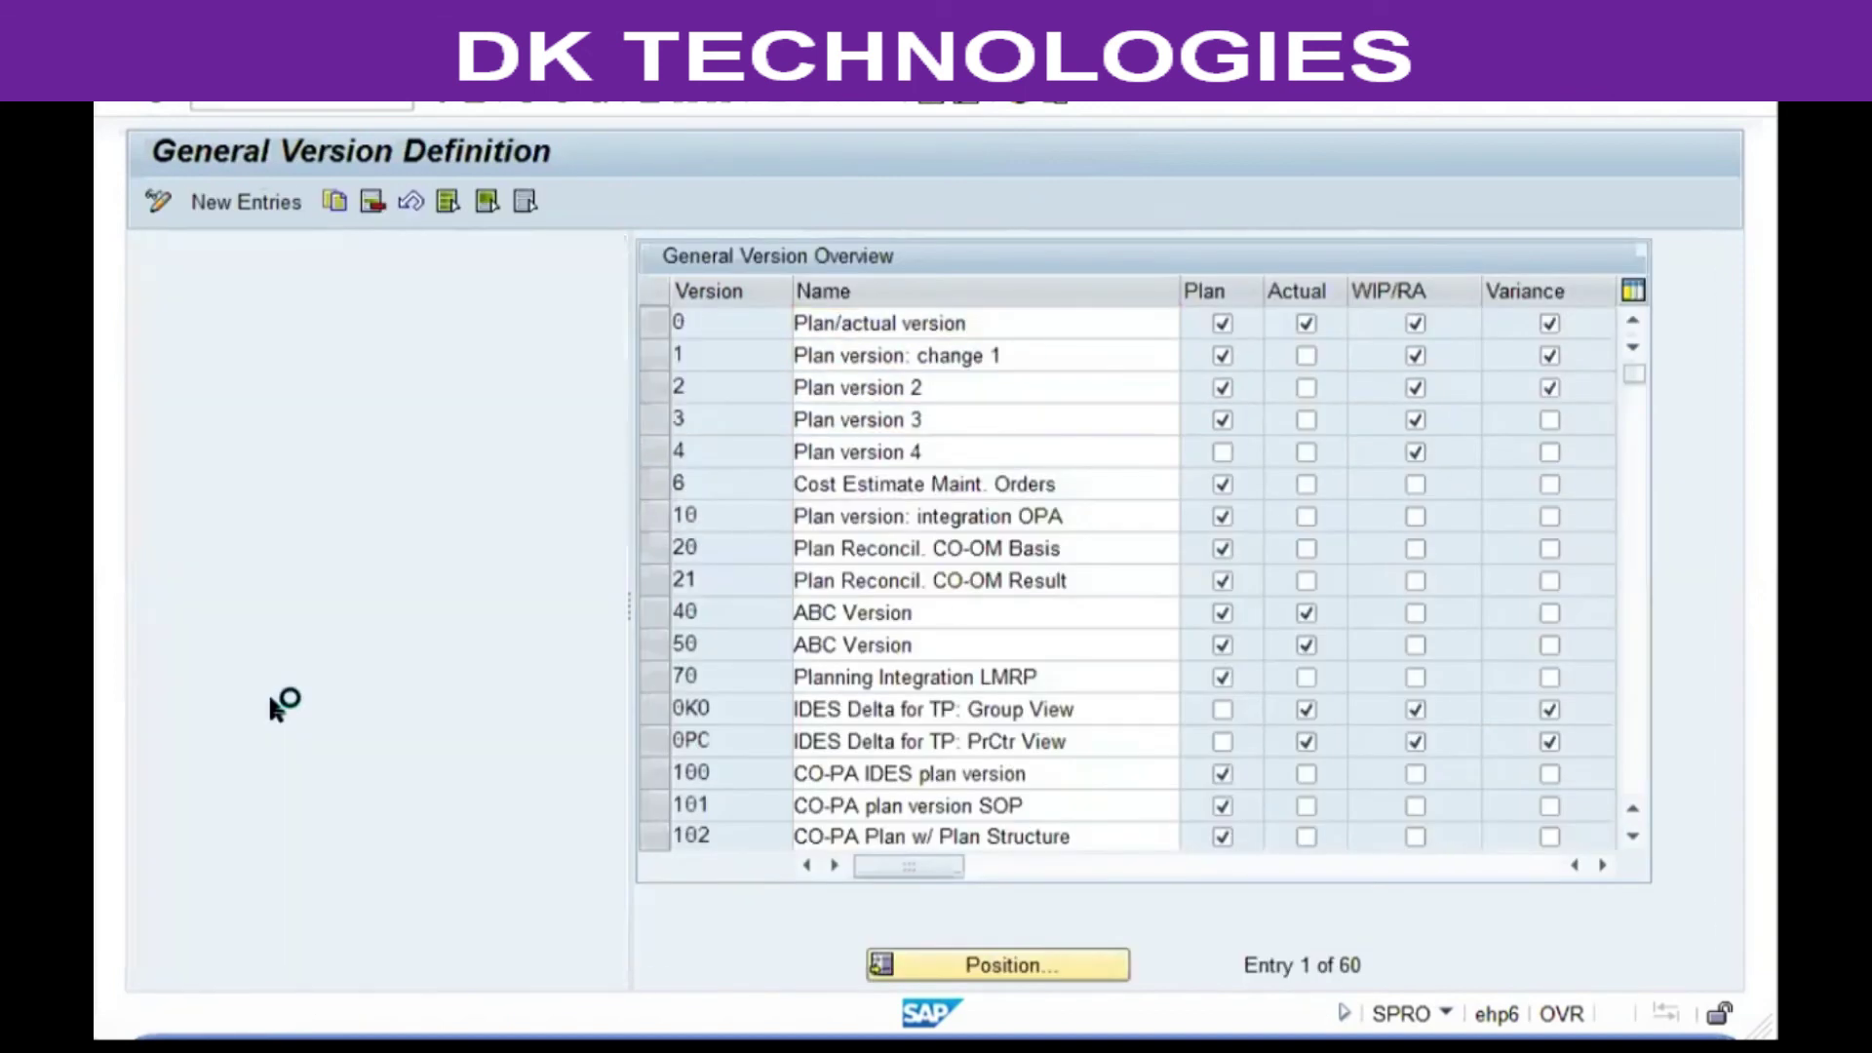
click(244, 618)
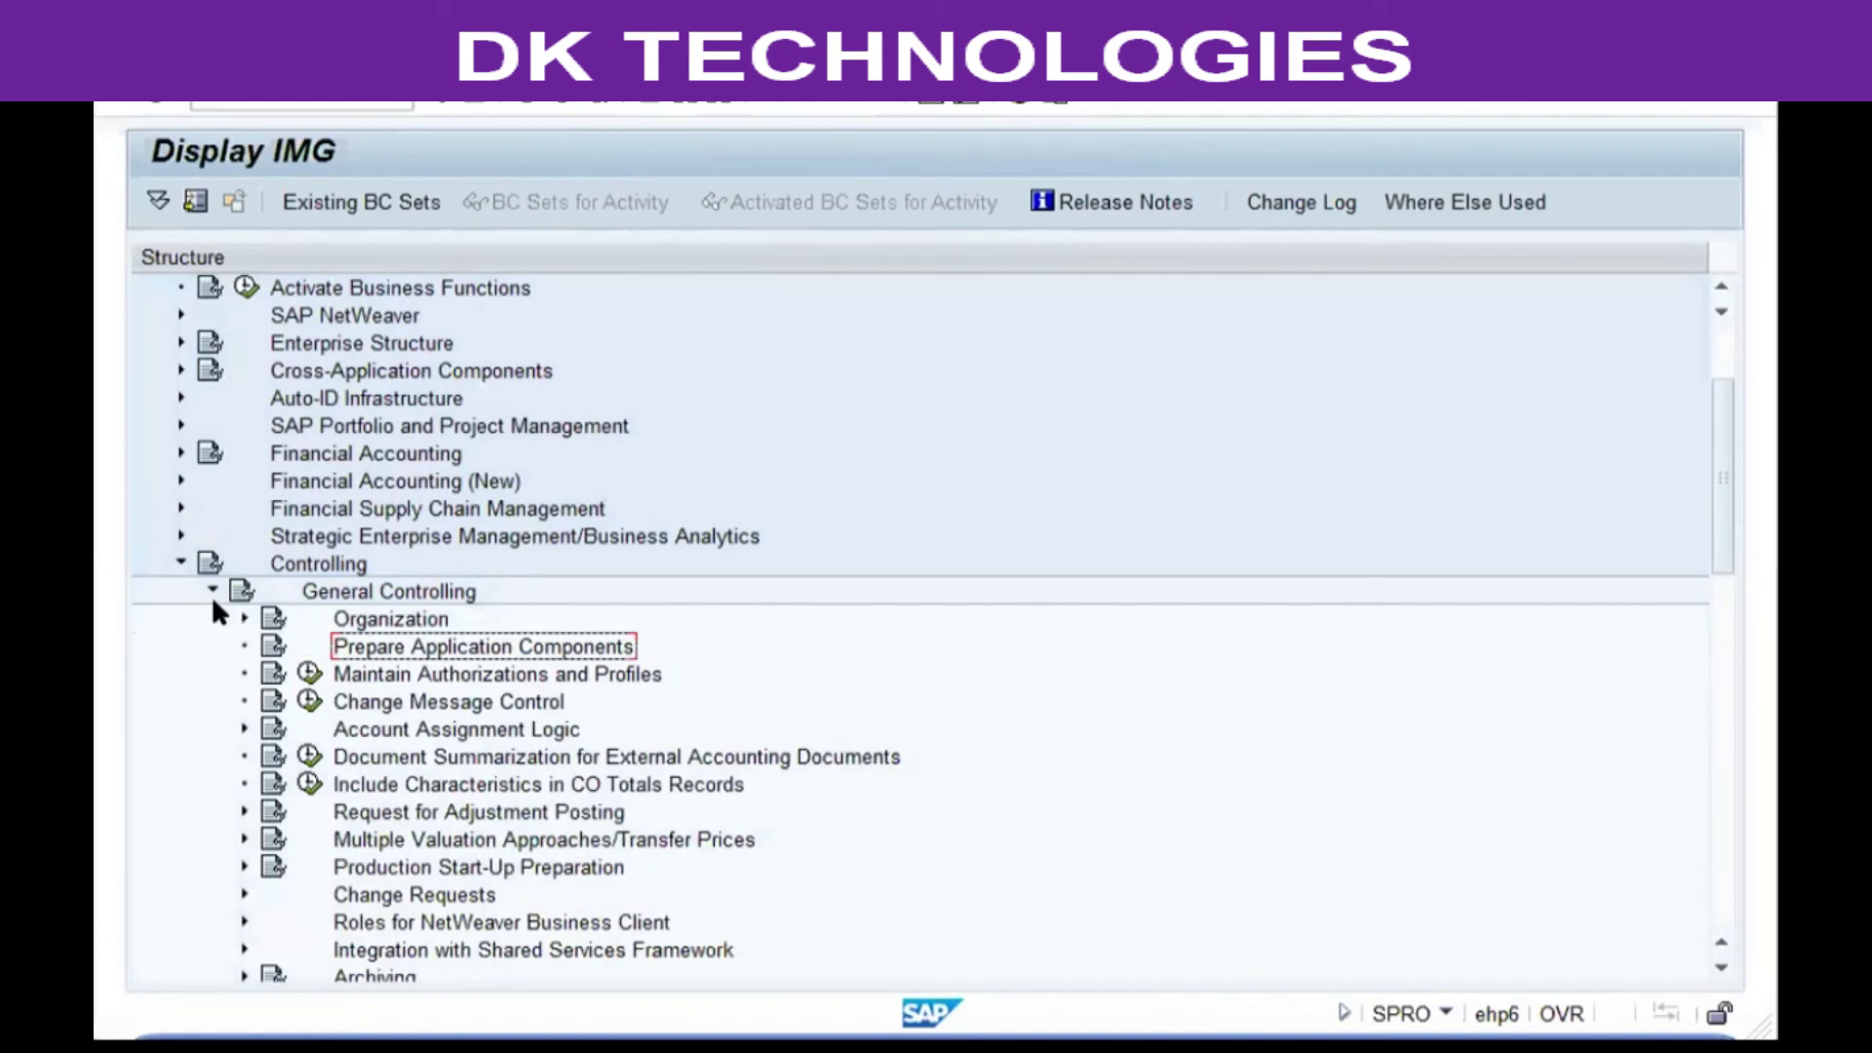
click(211, 591)
click(181, 562)
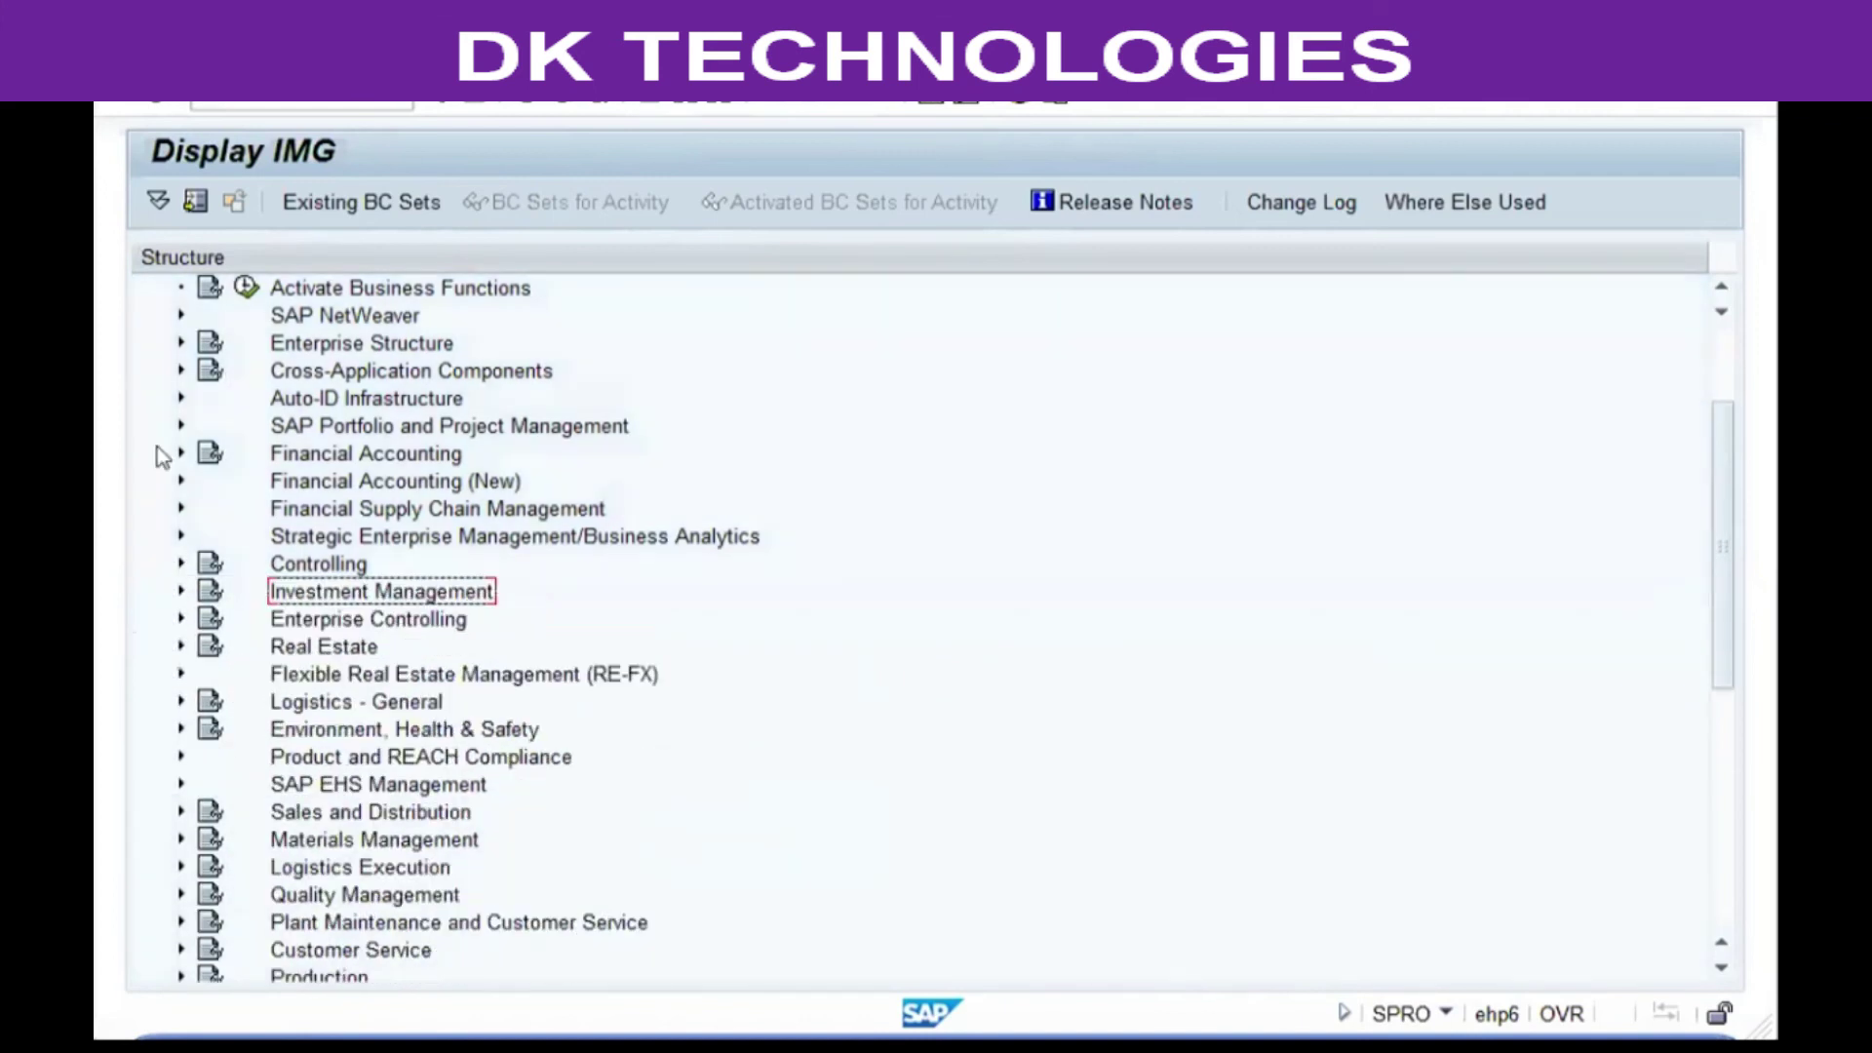
Start transaction KS01 and enter yvg_admin as the cost center to create
click(302, 107)
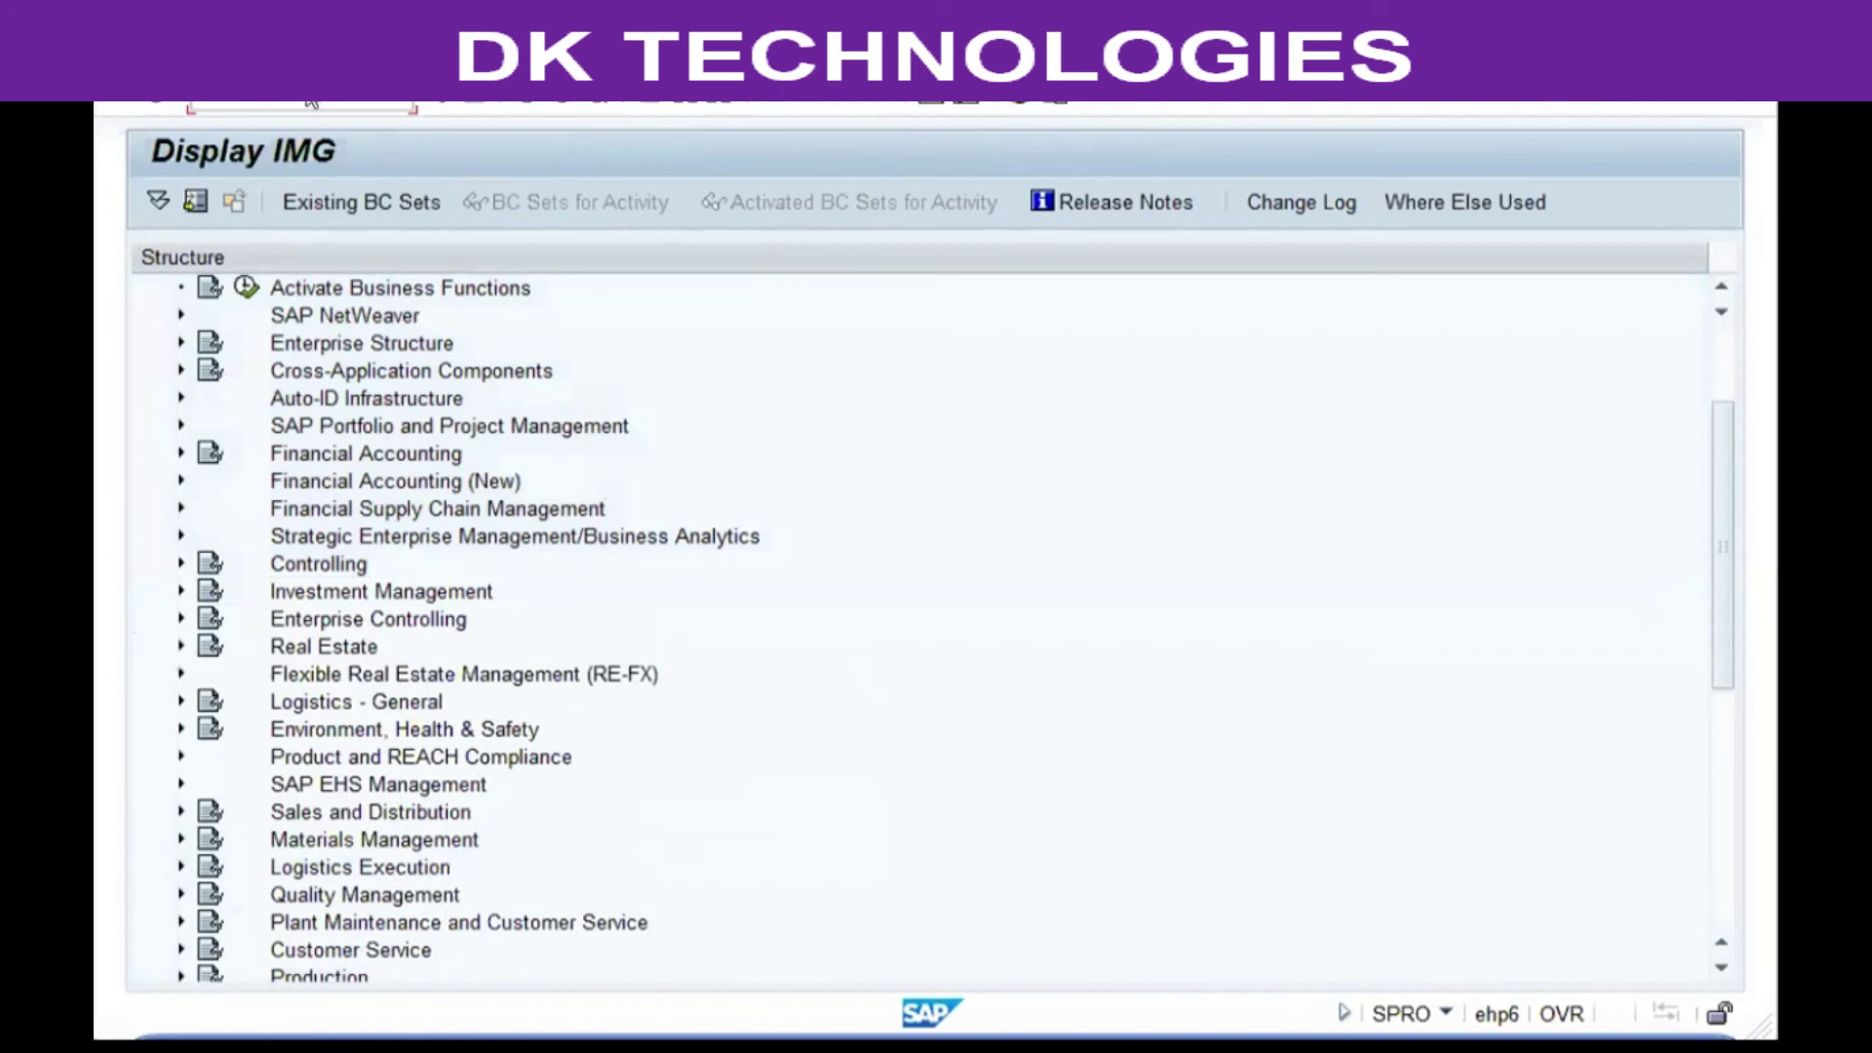
key(Return)
text(yvg_)
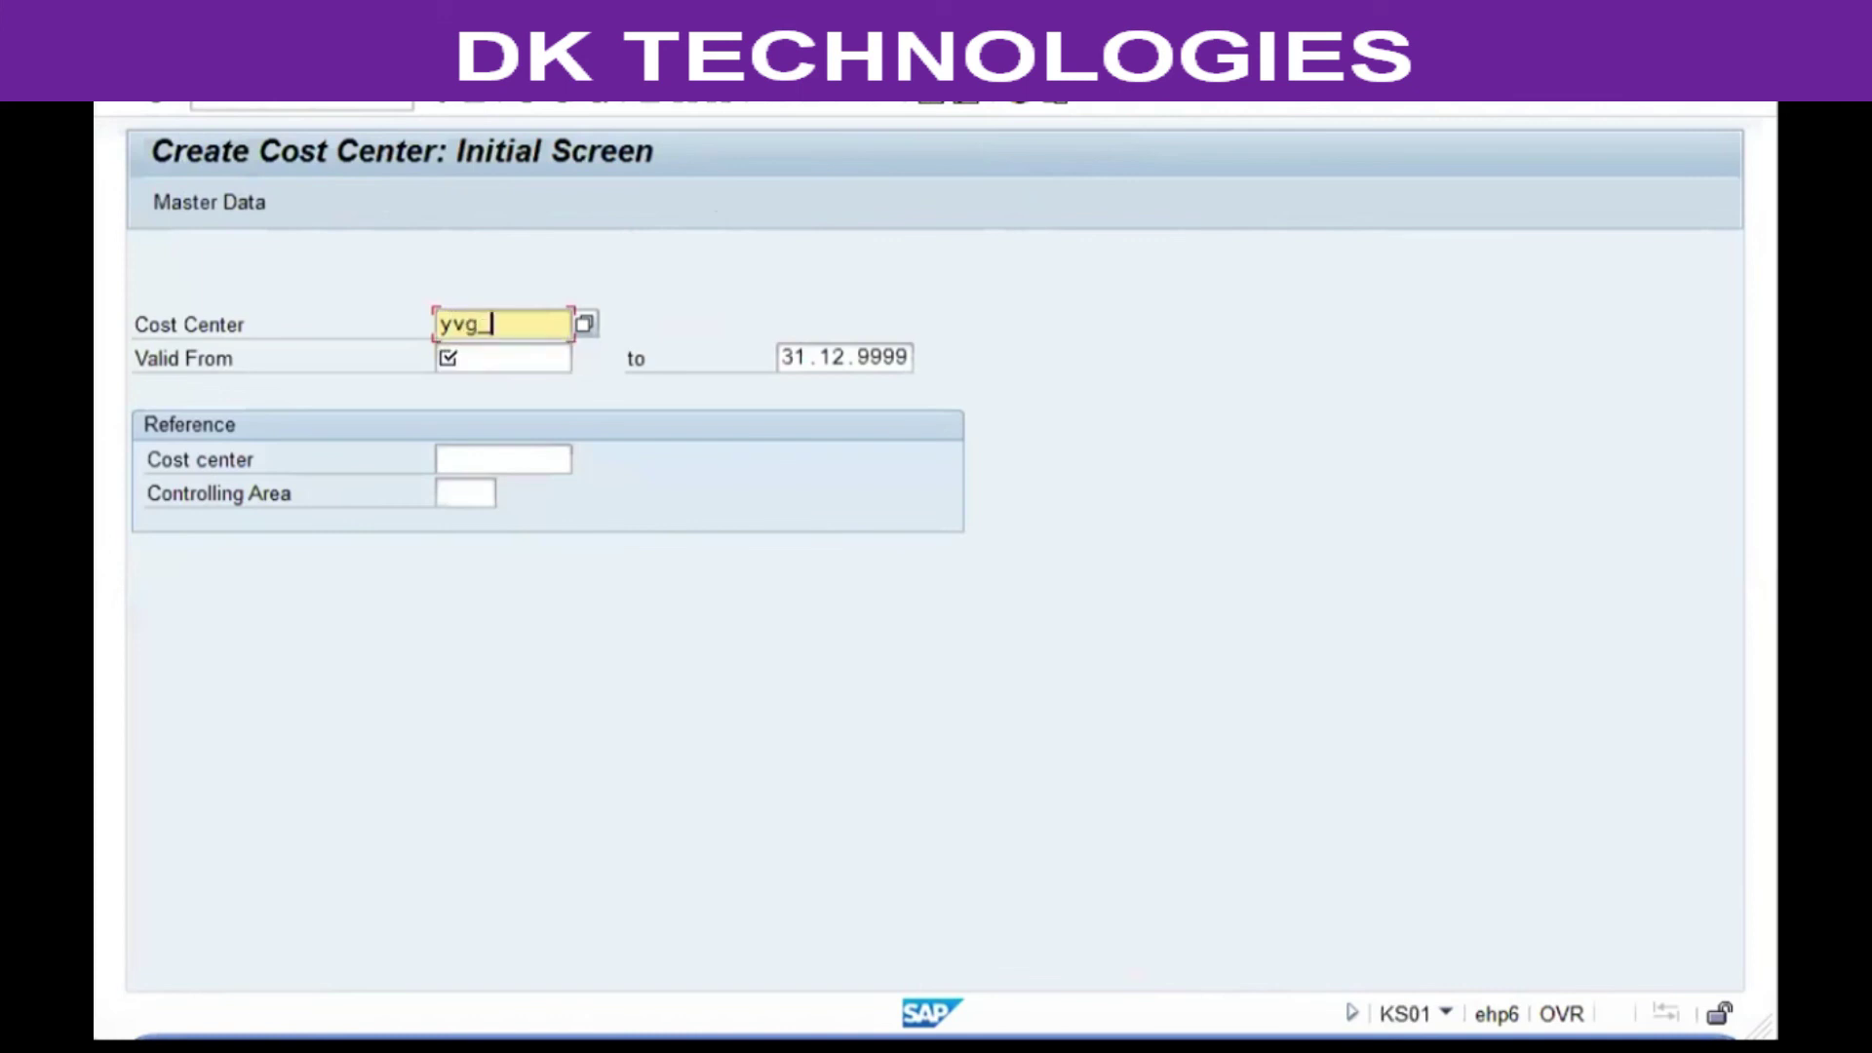
text(admin)
key(Tab)
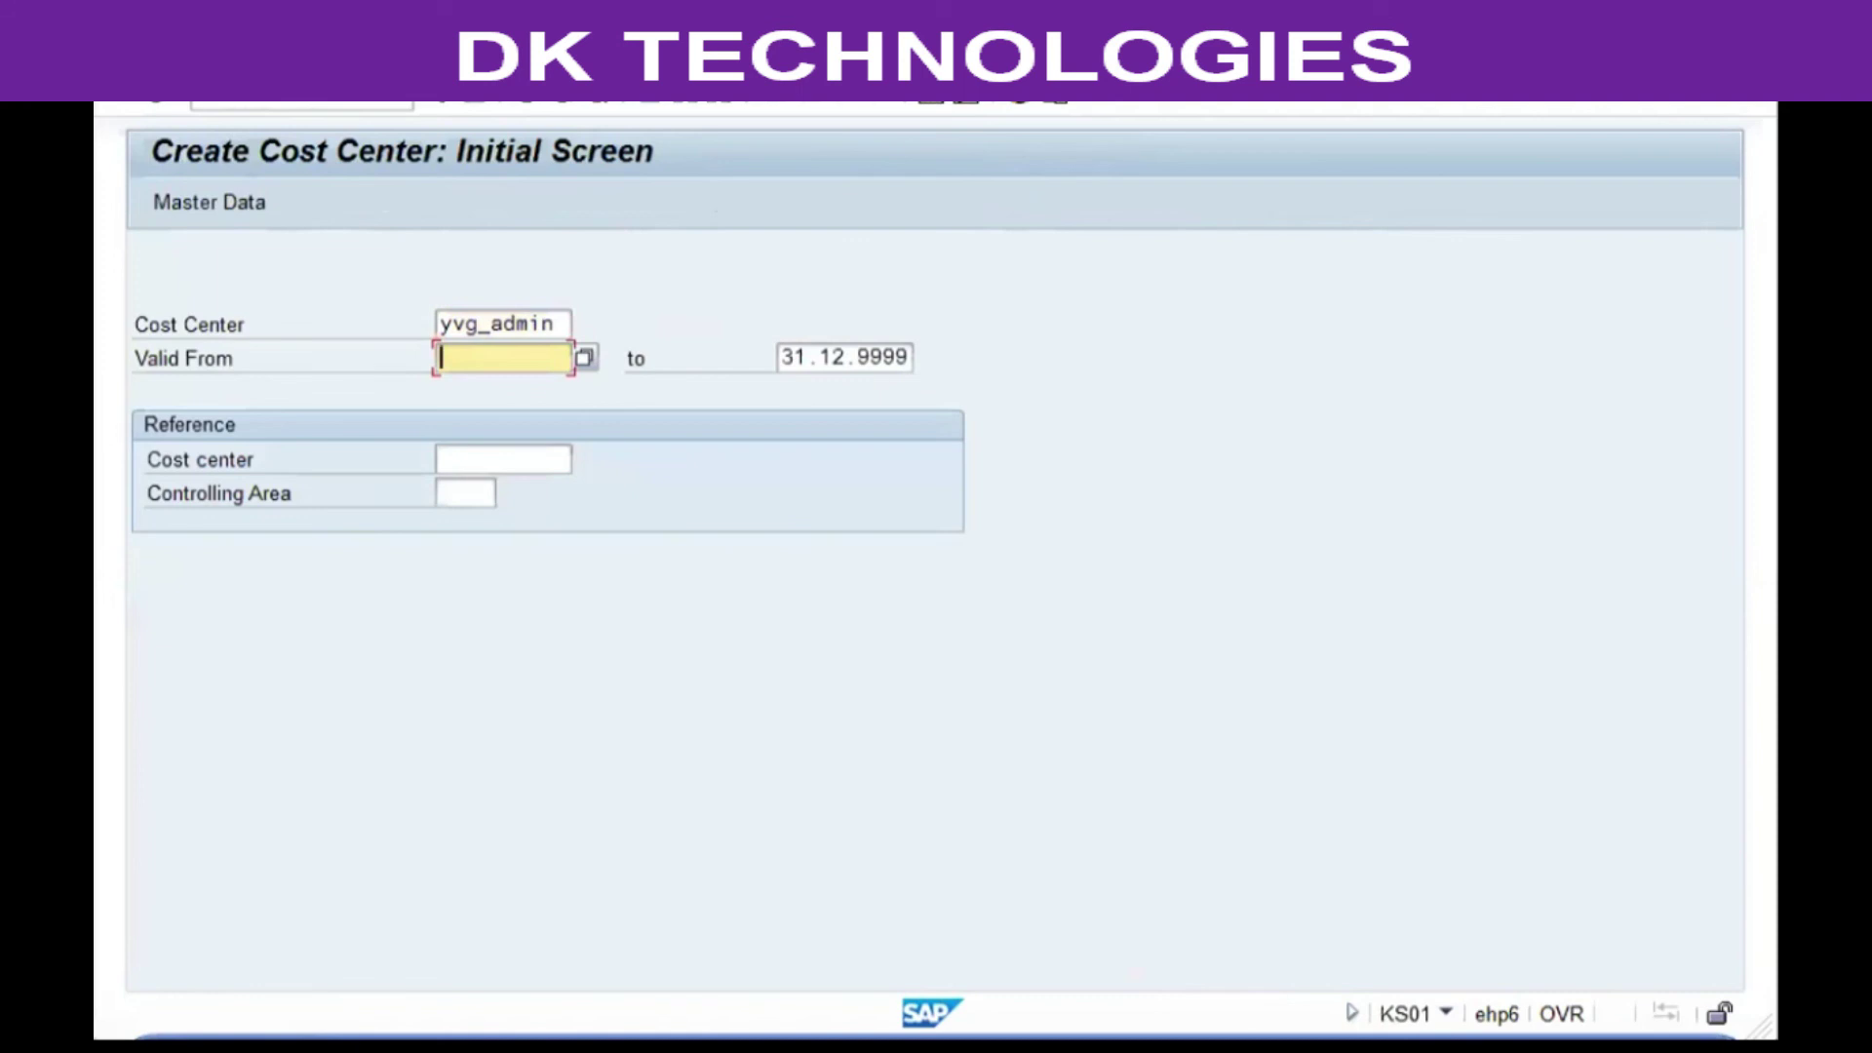
Set the cost center's validity from 01.08.2018 to 31.12.2018 and continue to its basic data
text(01.08.2018)
key(Tab)
text(31)
key(Down)
key(Return)
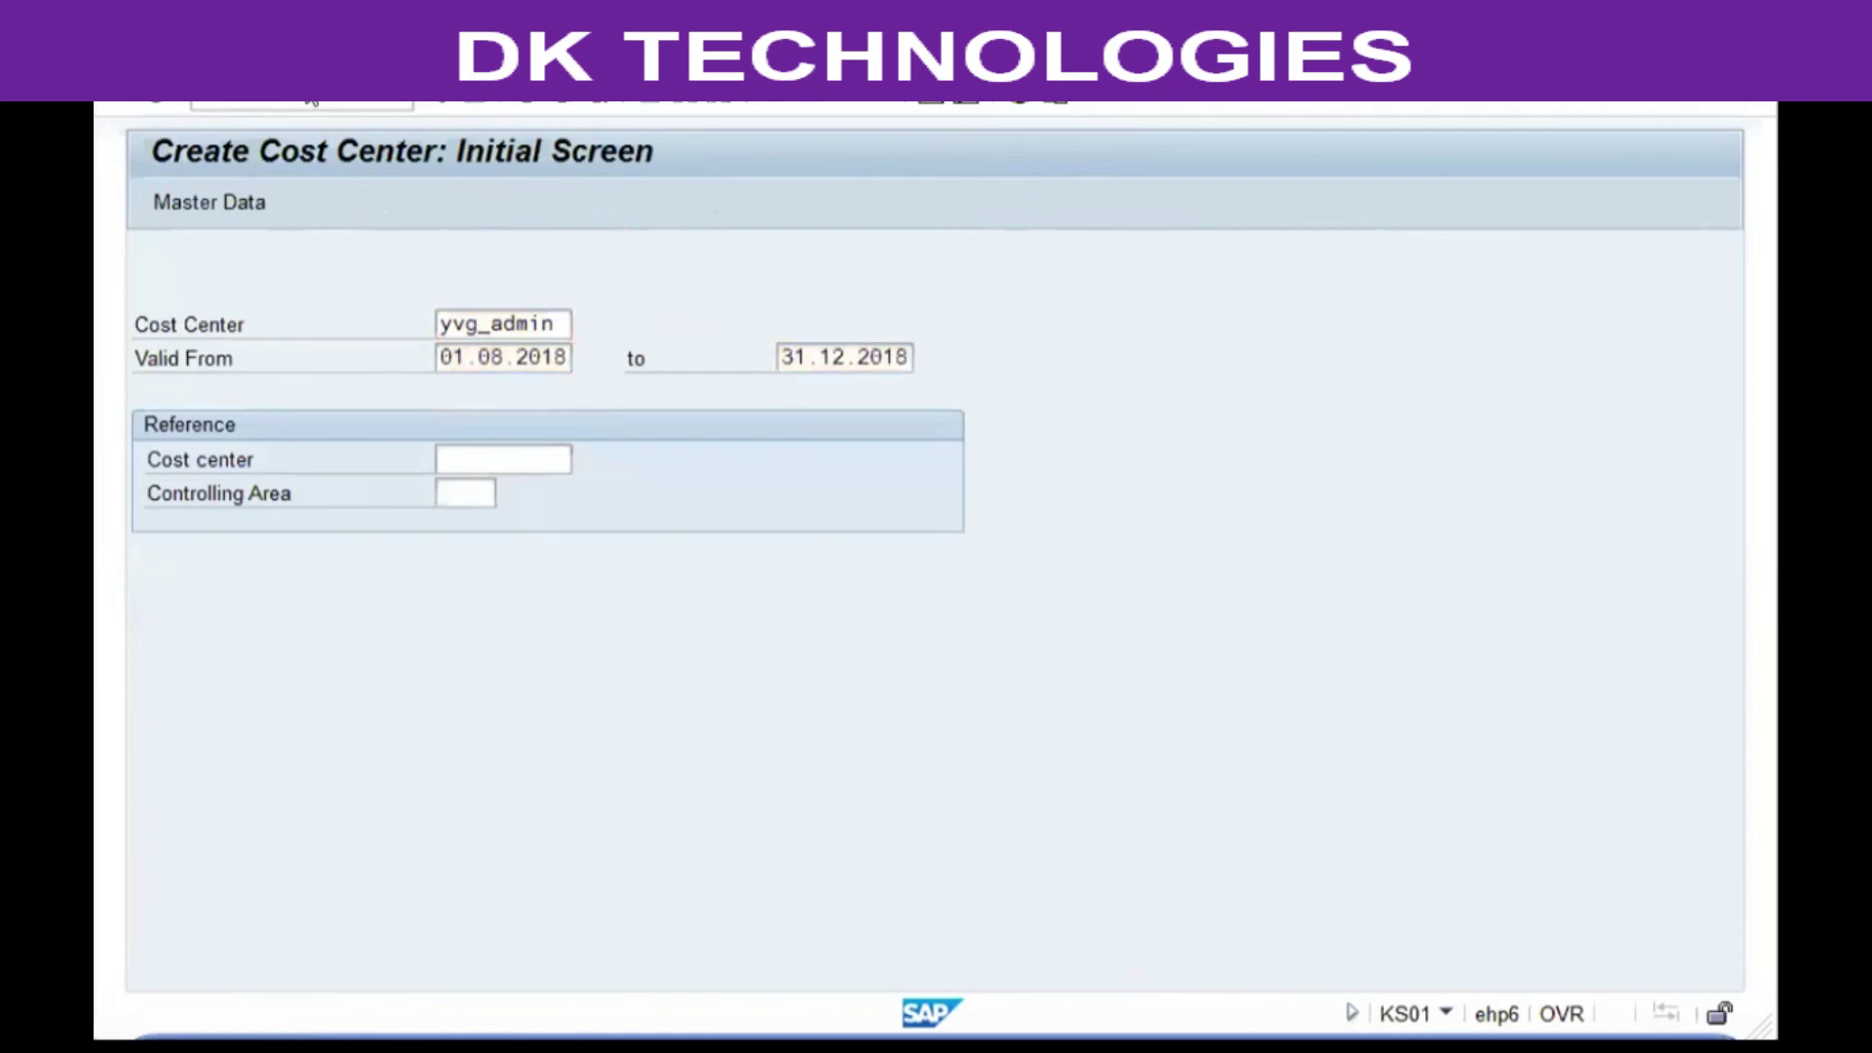
key(Return)
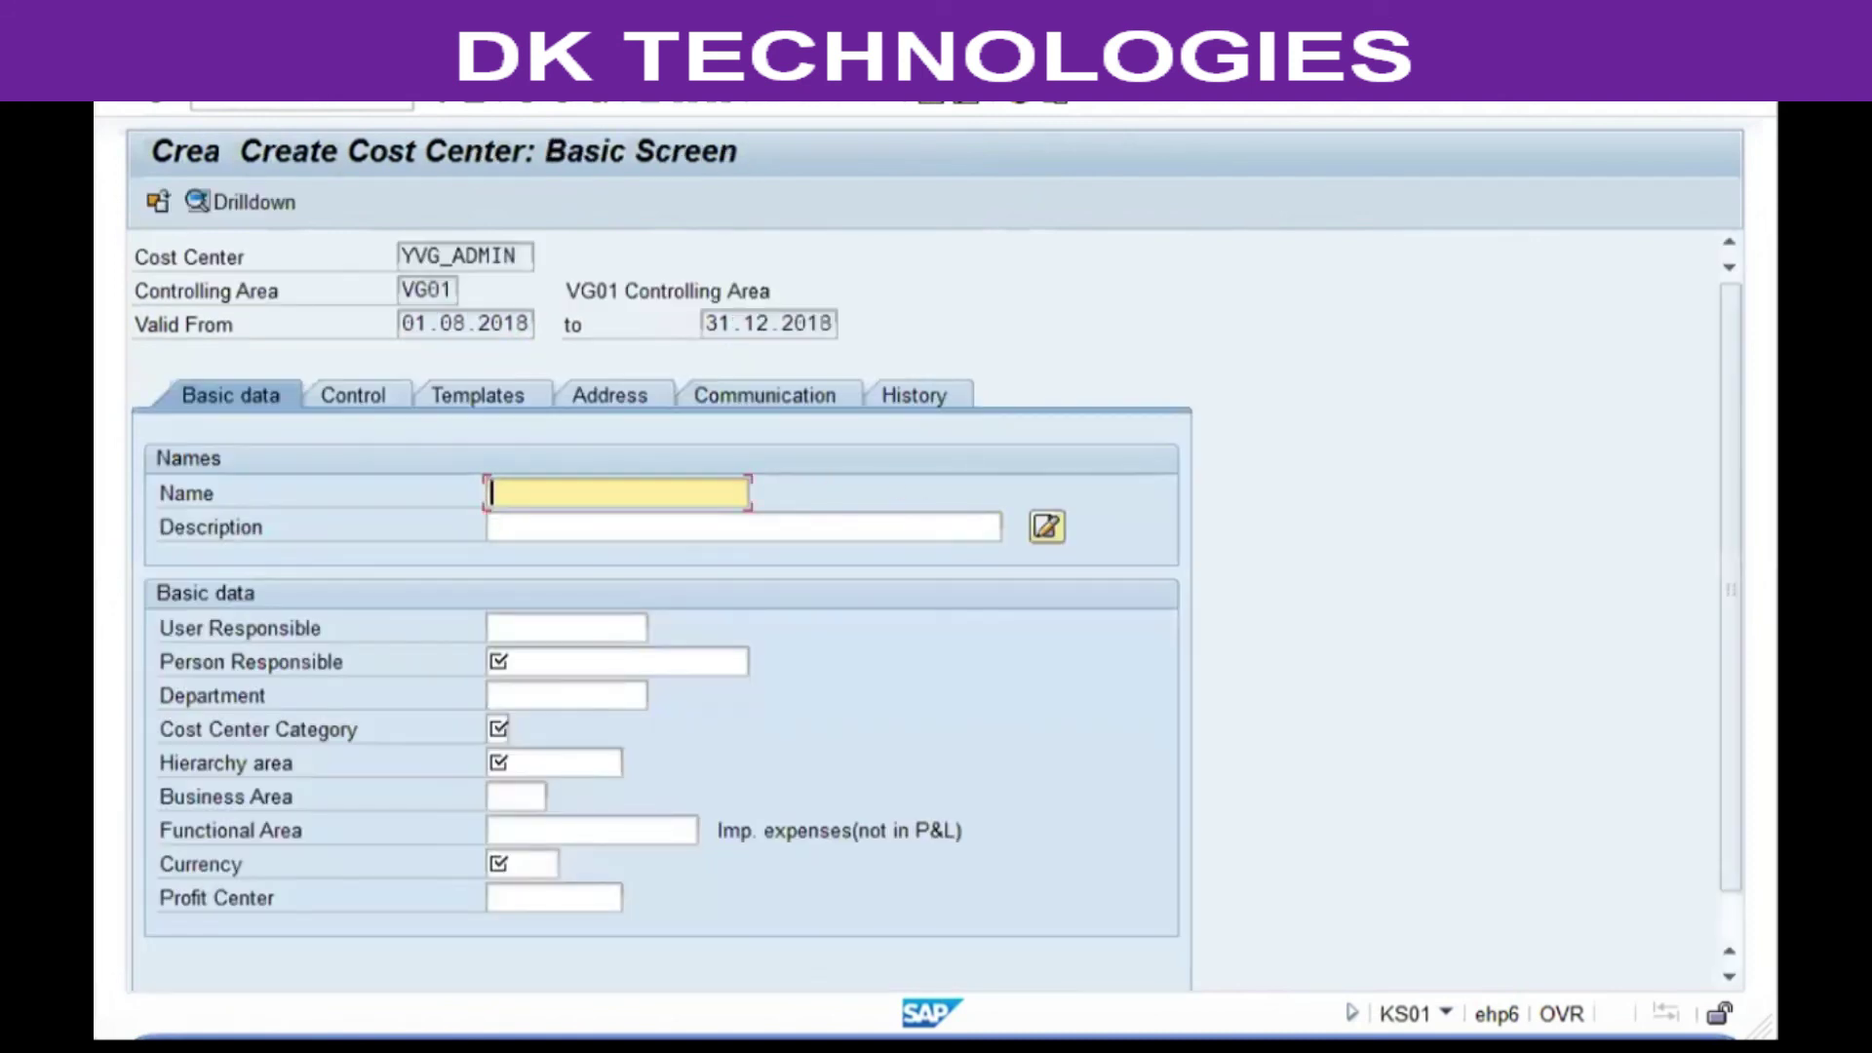
Name the cost center VG01 Admin and give it the description Administration Dept for VG01
text(VG01 Admin)
key(Tab)
text(Administration)
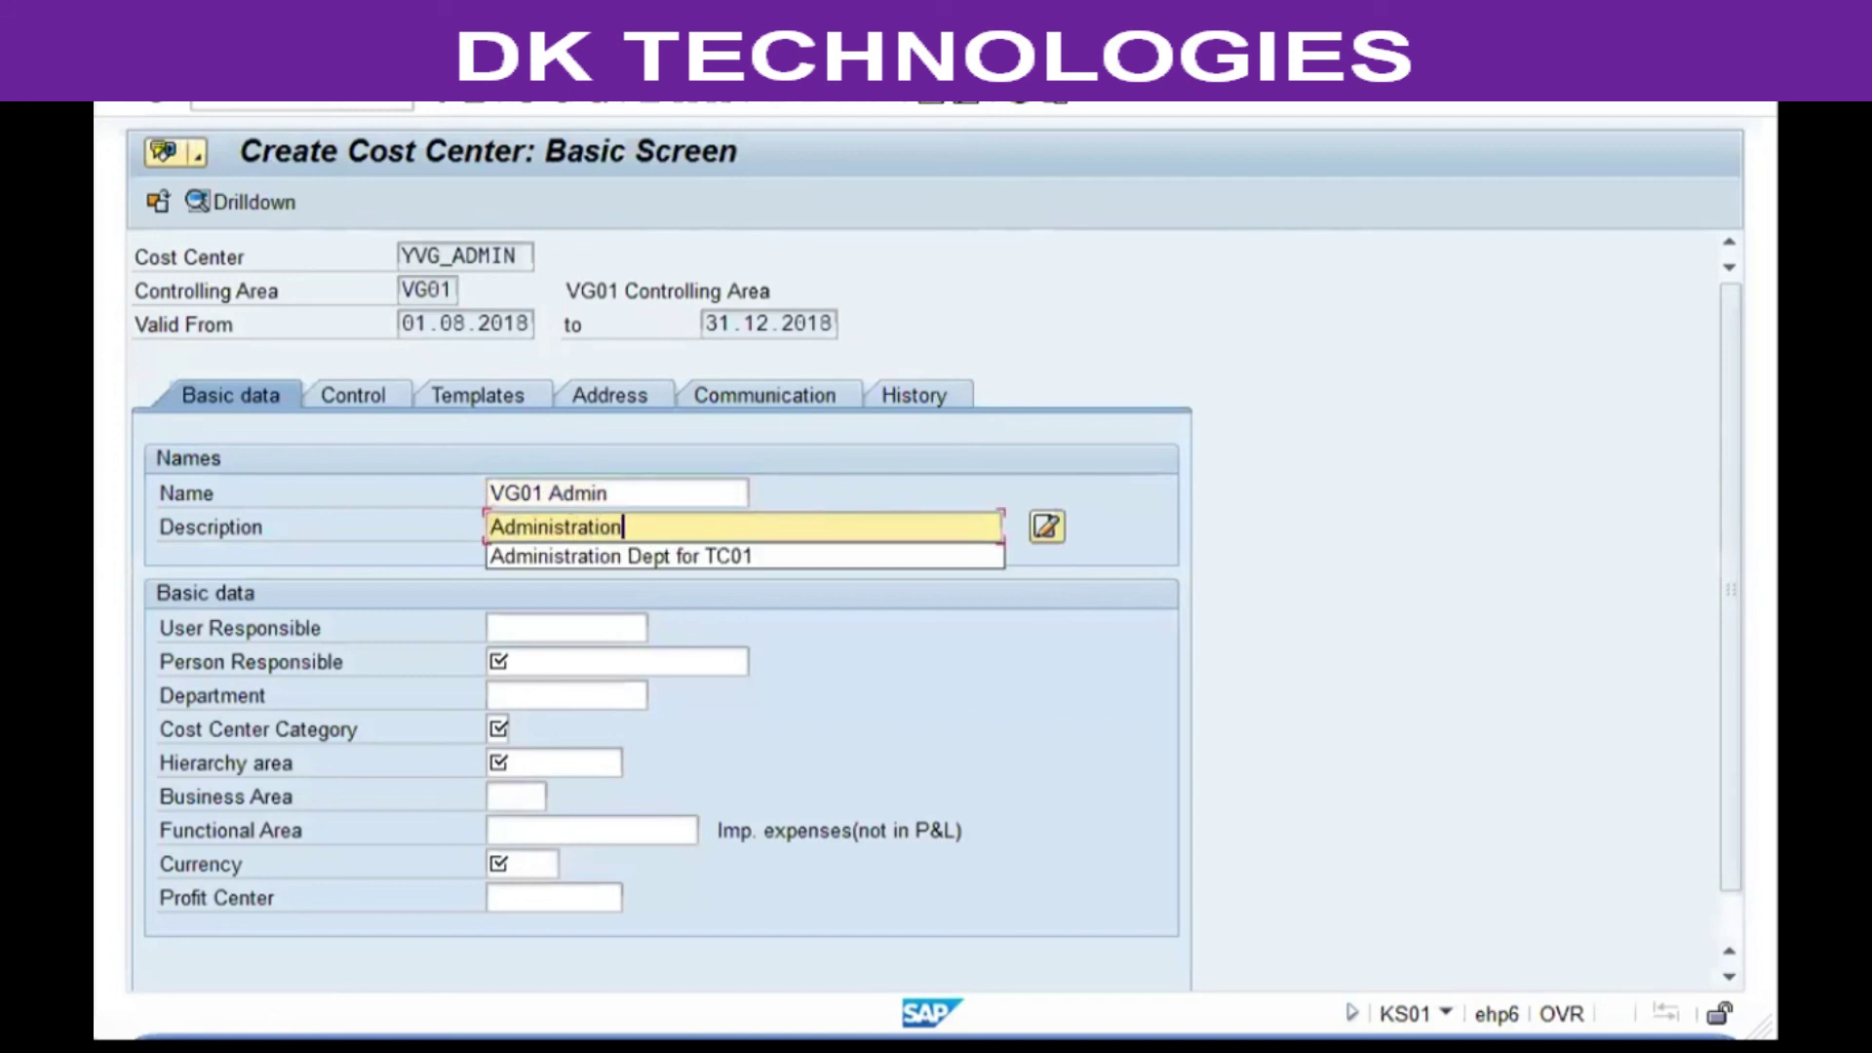
key(Down)
key(Left)
key(Left)
key(Left)
key(Left)
text(VG)
key(Tab)
key(Tab)
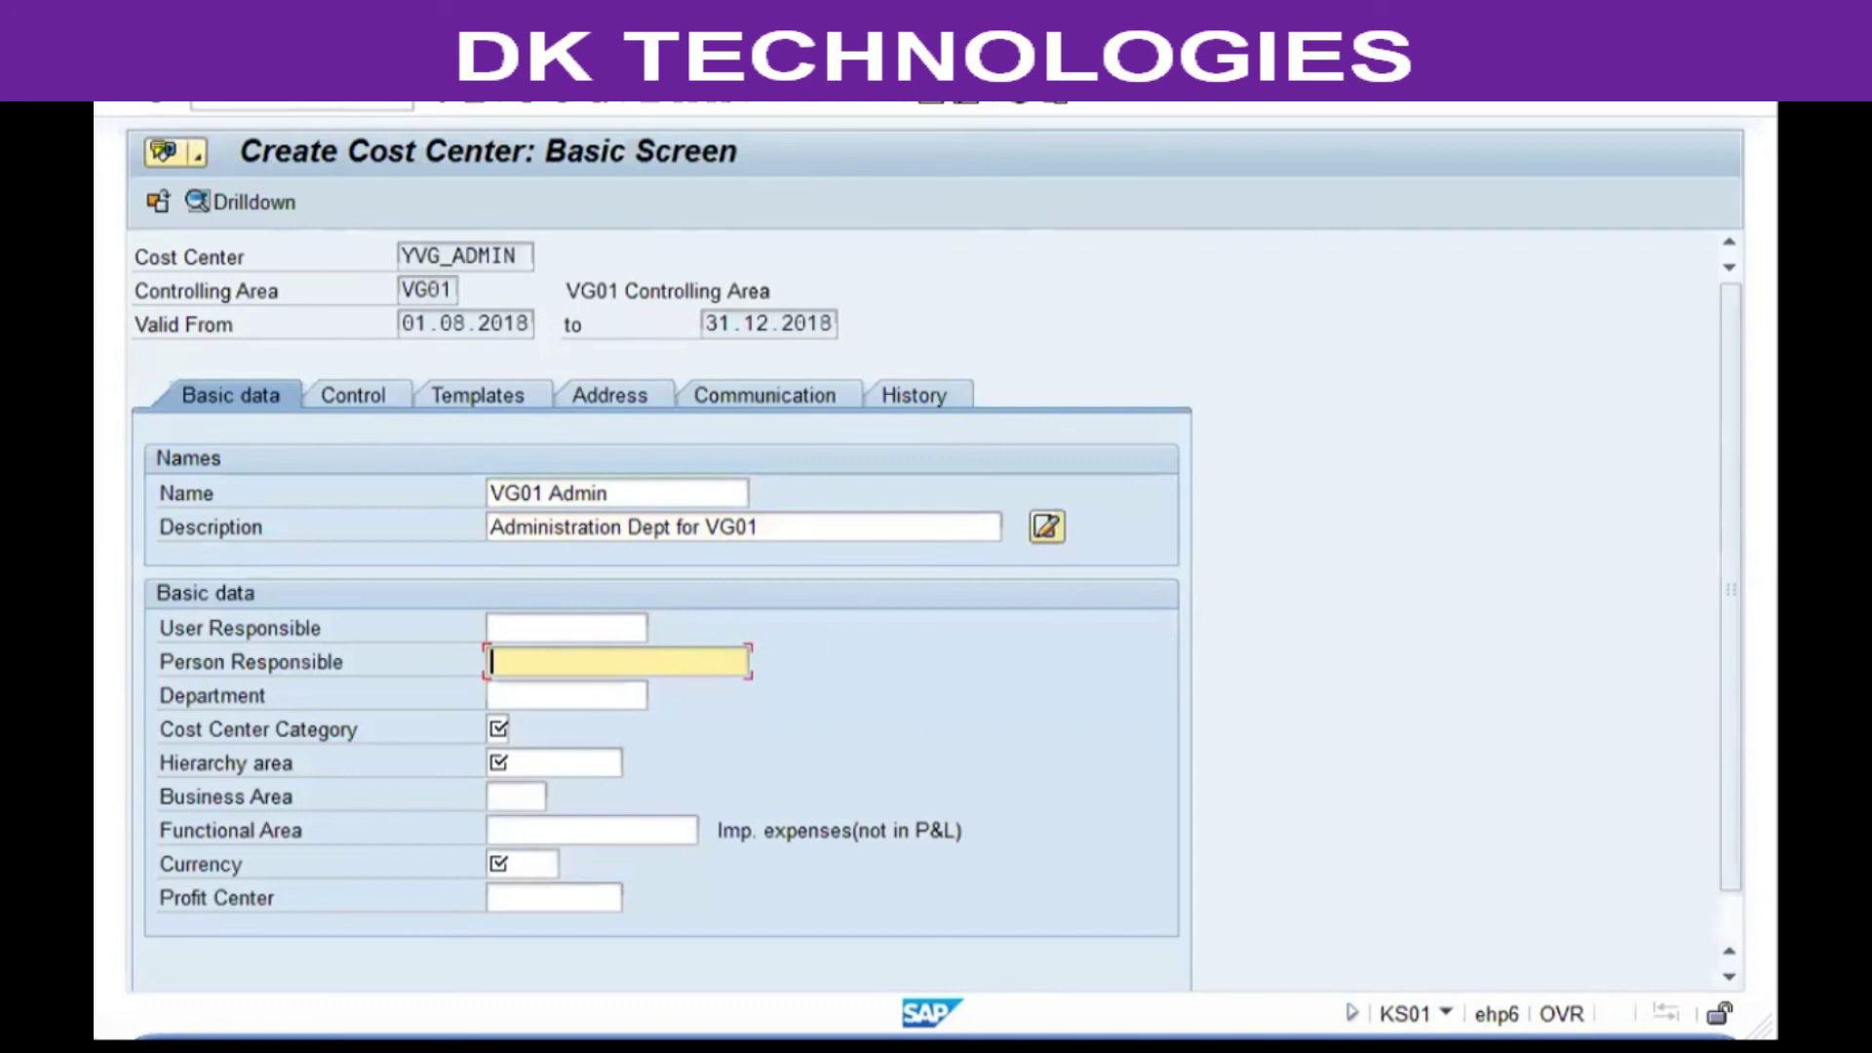
Enter Admin Head as the person responsible and choose cost center category 4, Administration
text(Admin Head)
key(Tab)
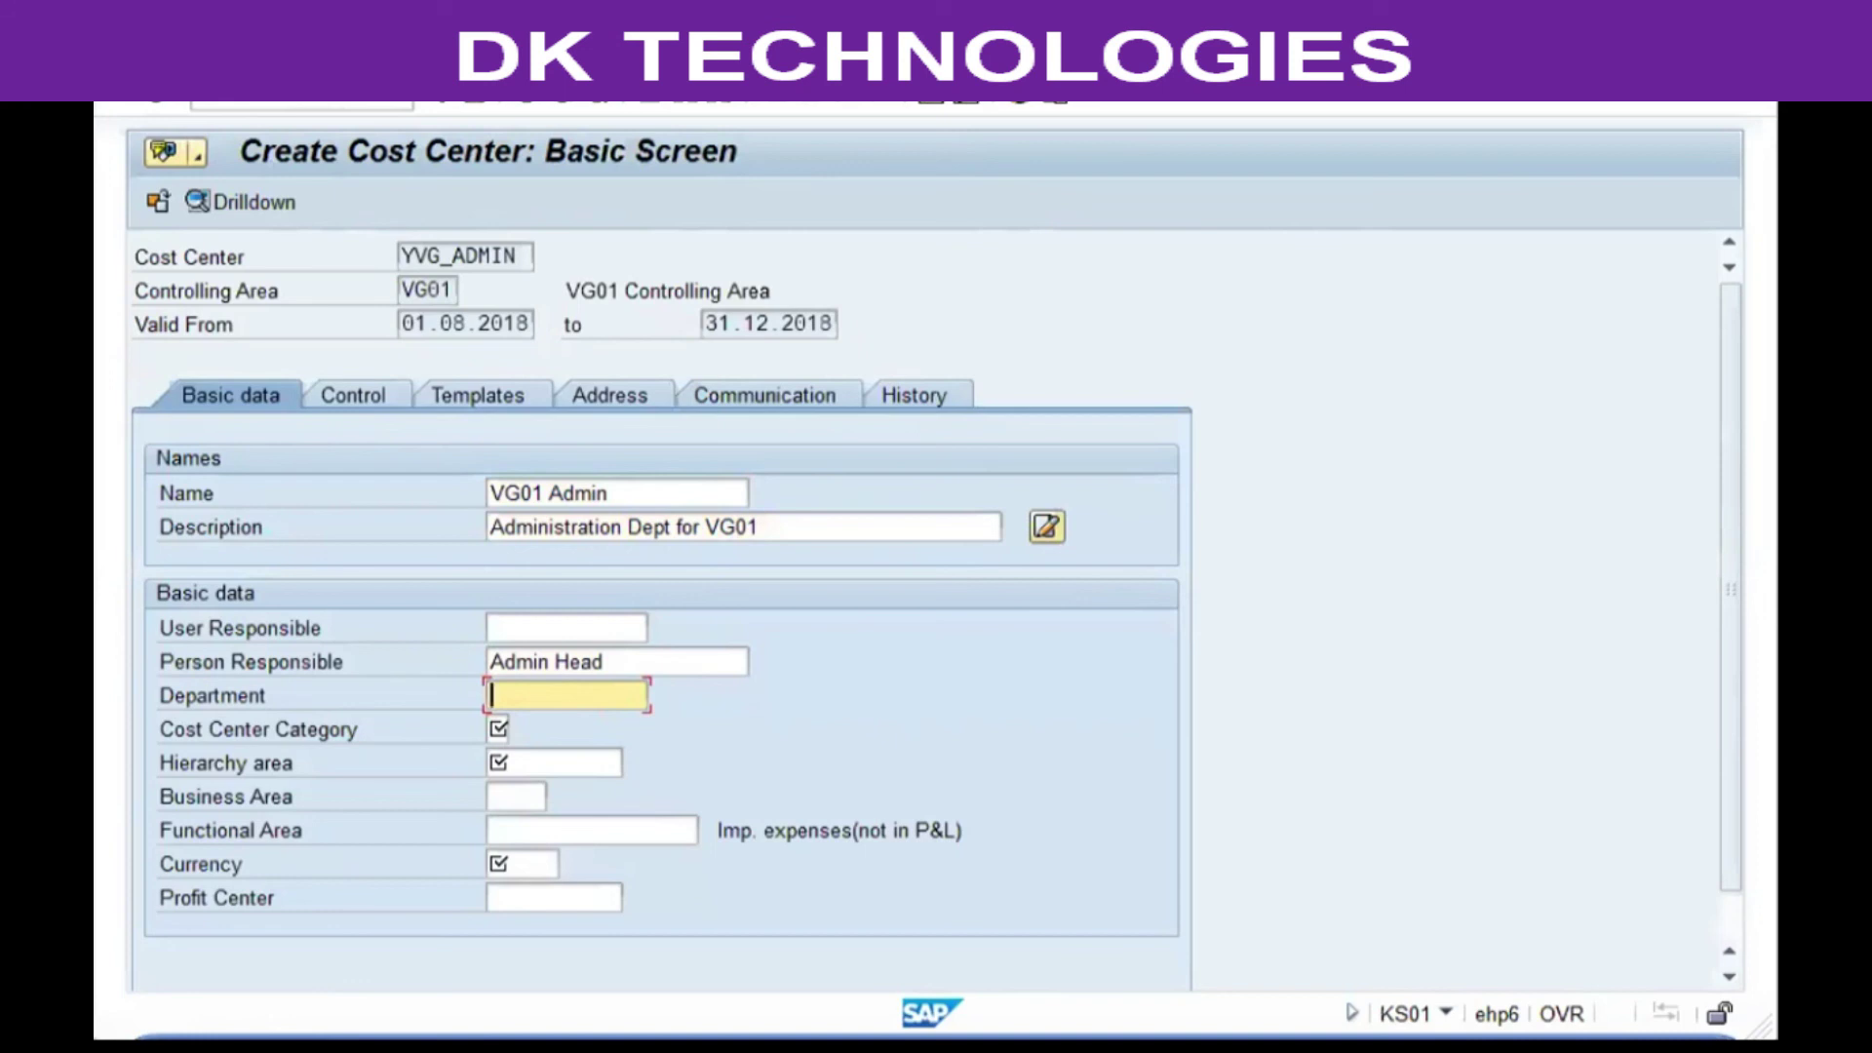
key(Tab)
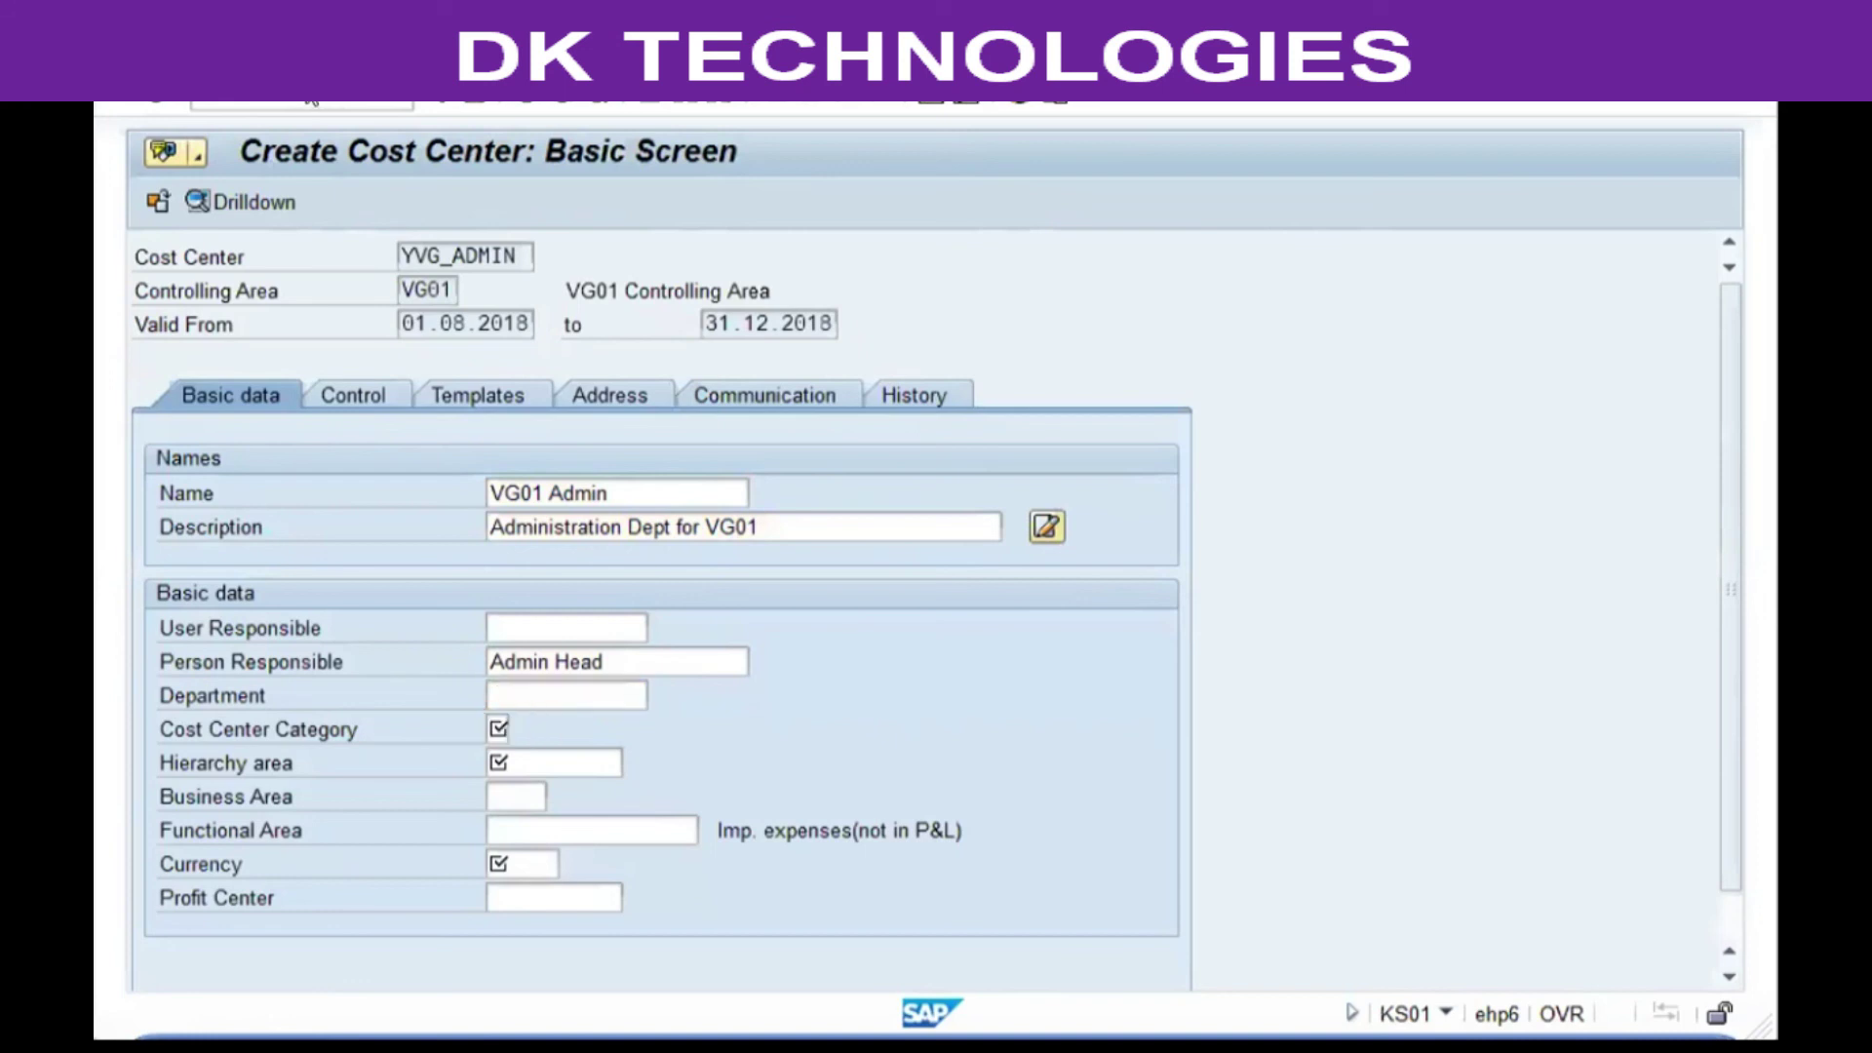
key(F4)
key(Down)
key(Down)
key(Down)
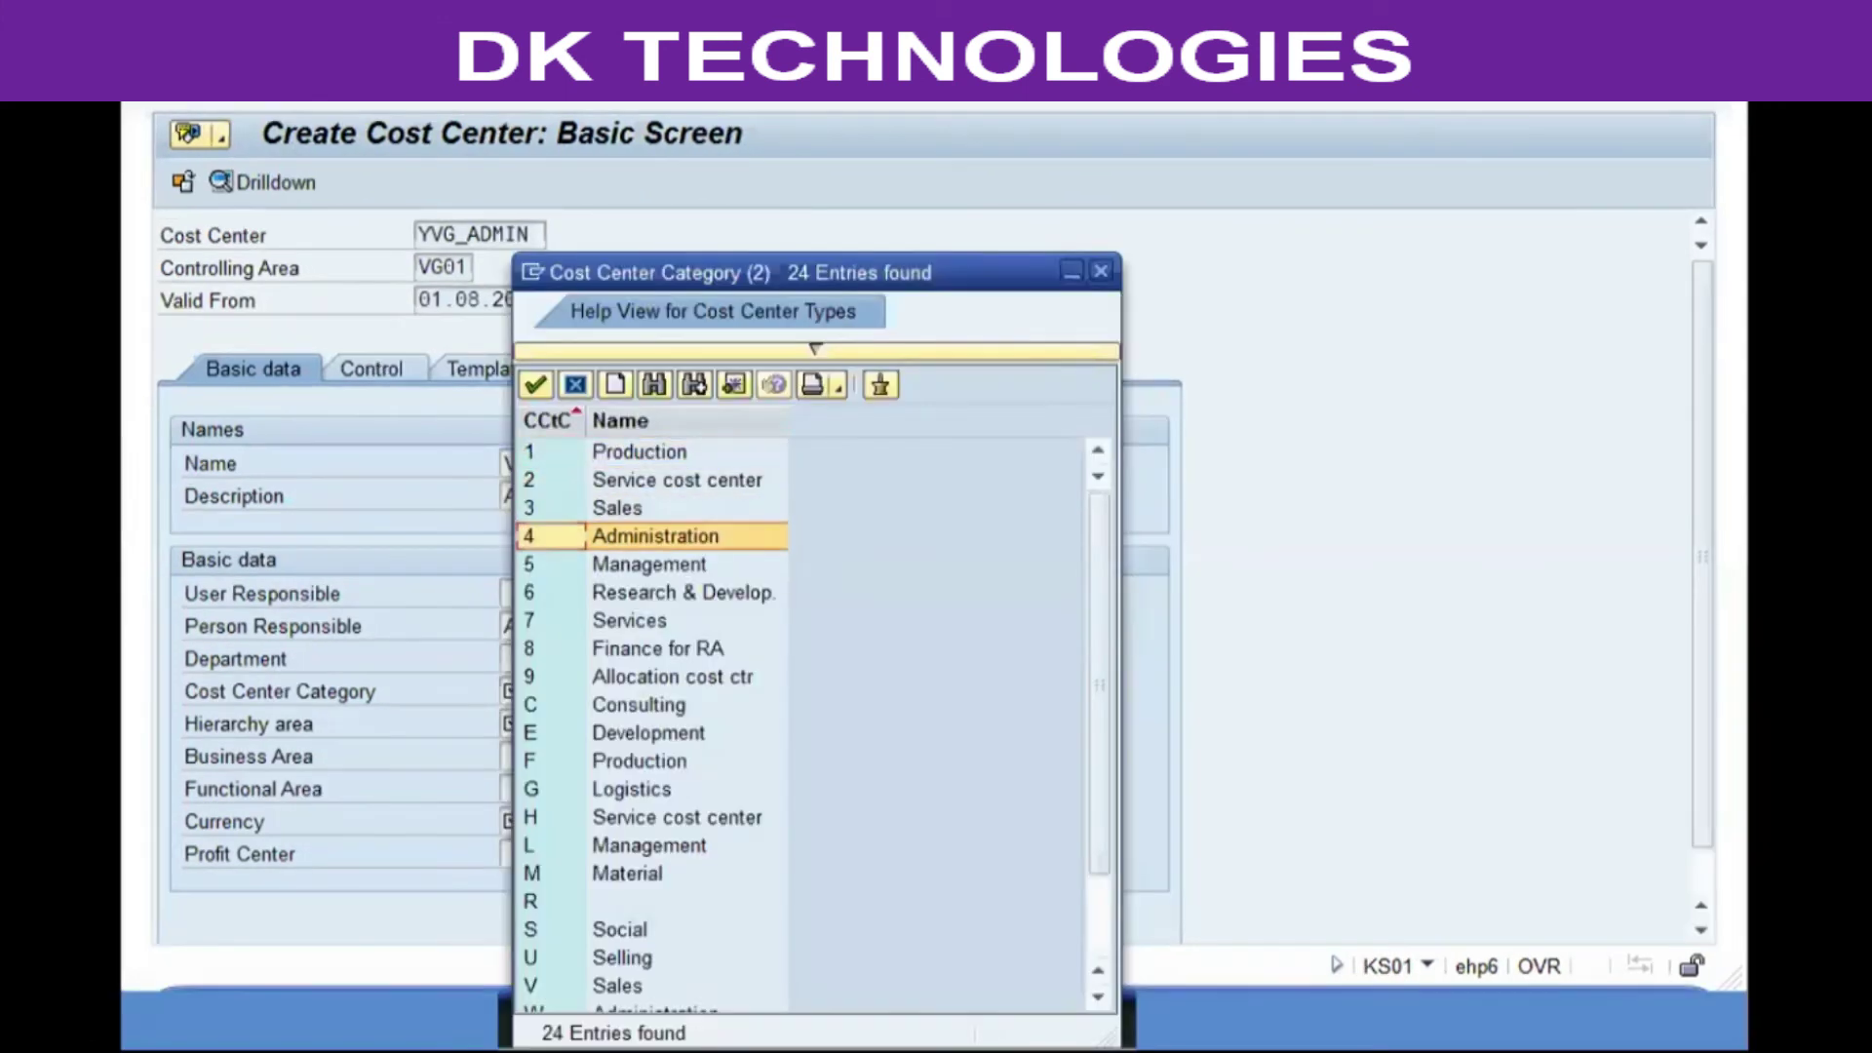
key(Return)
key(Tab)
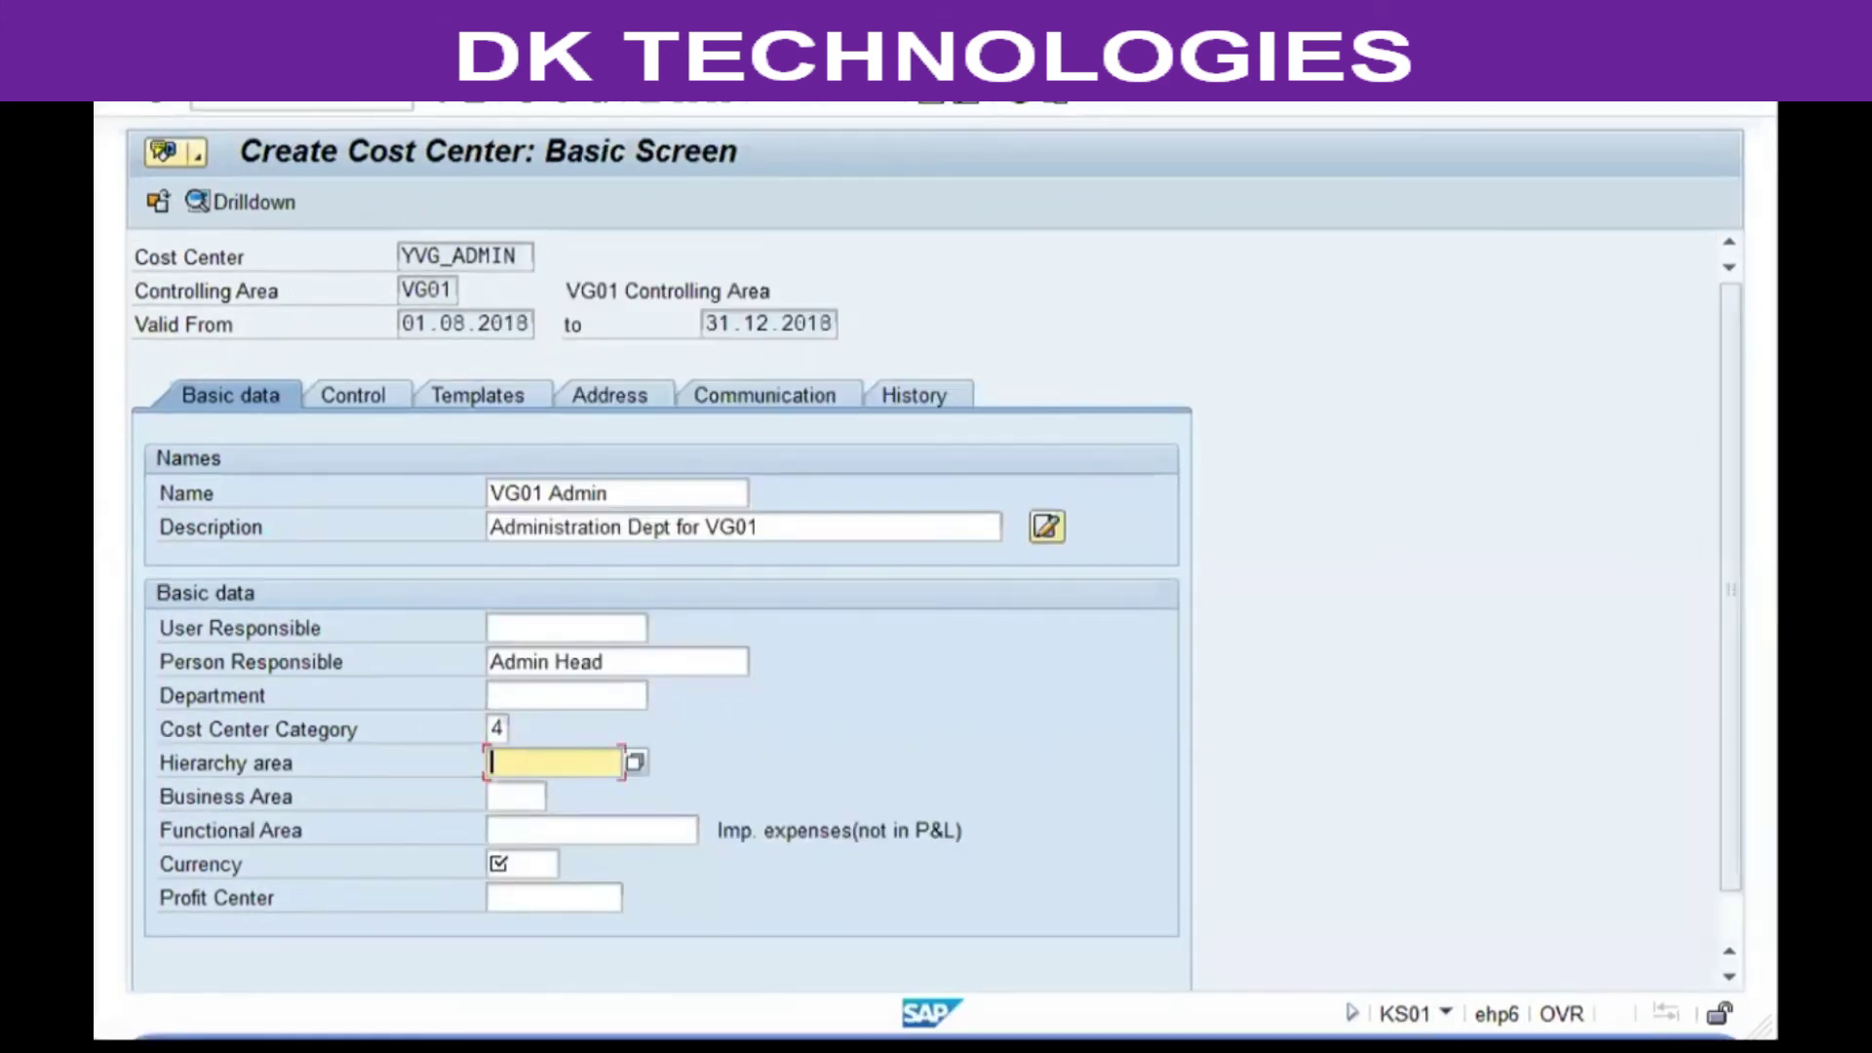
Assign the cost center to hierarchy area VG01 and business area 1000
key(F4)
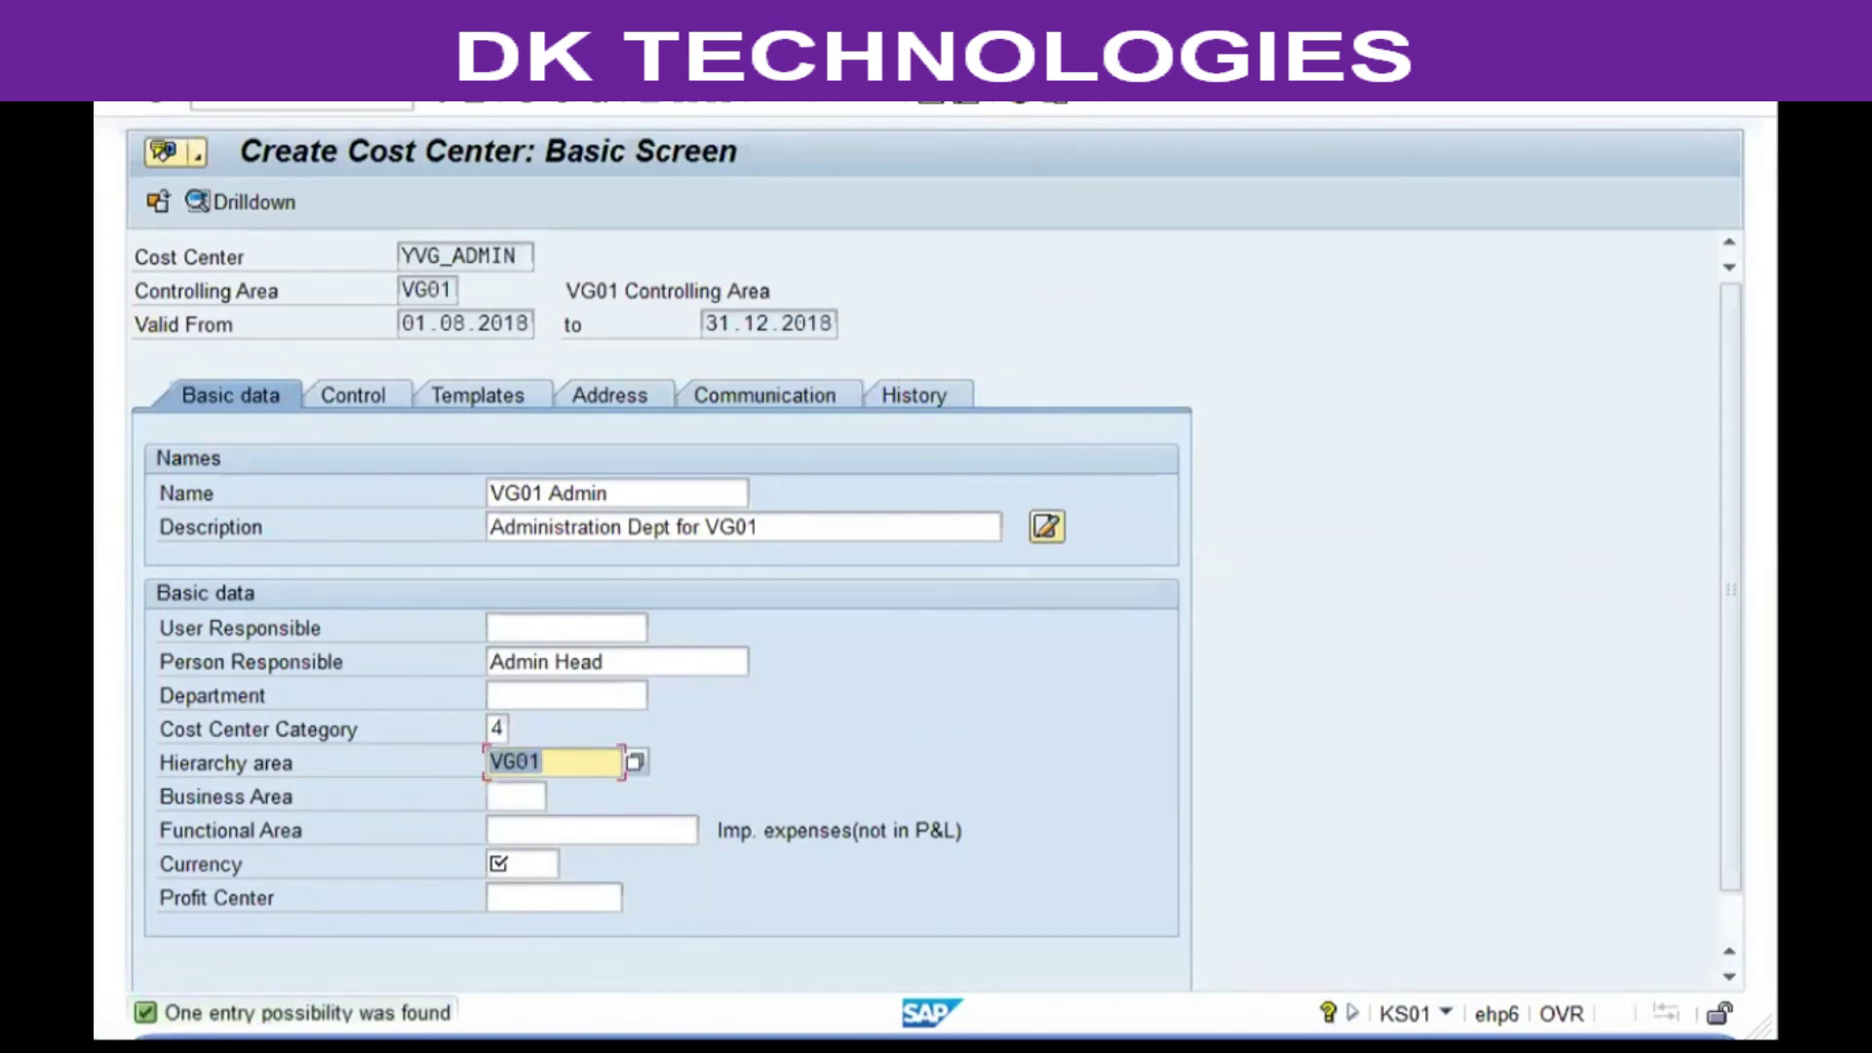
key(Tab)
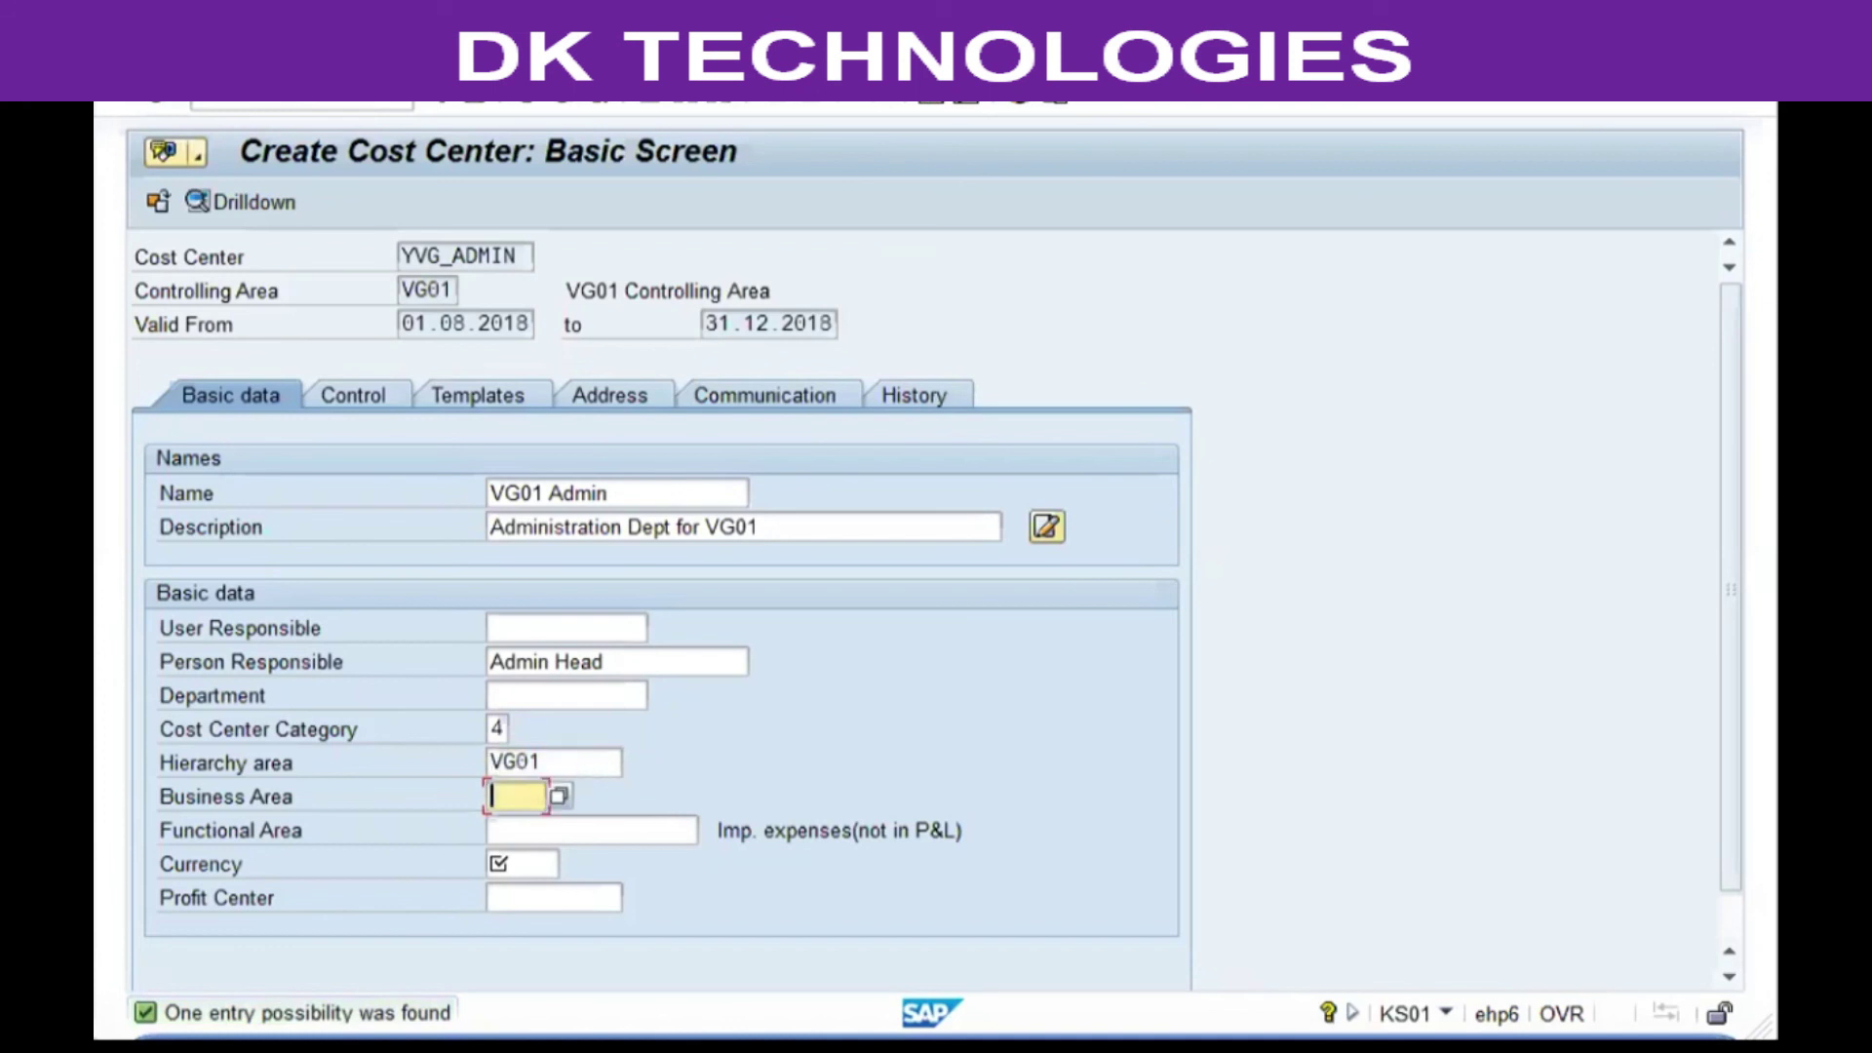
click(310, 98)
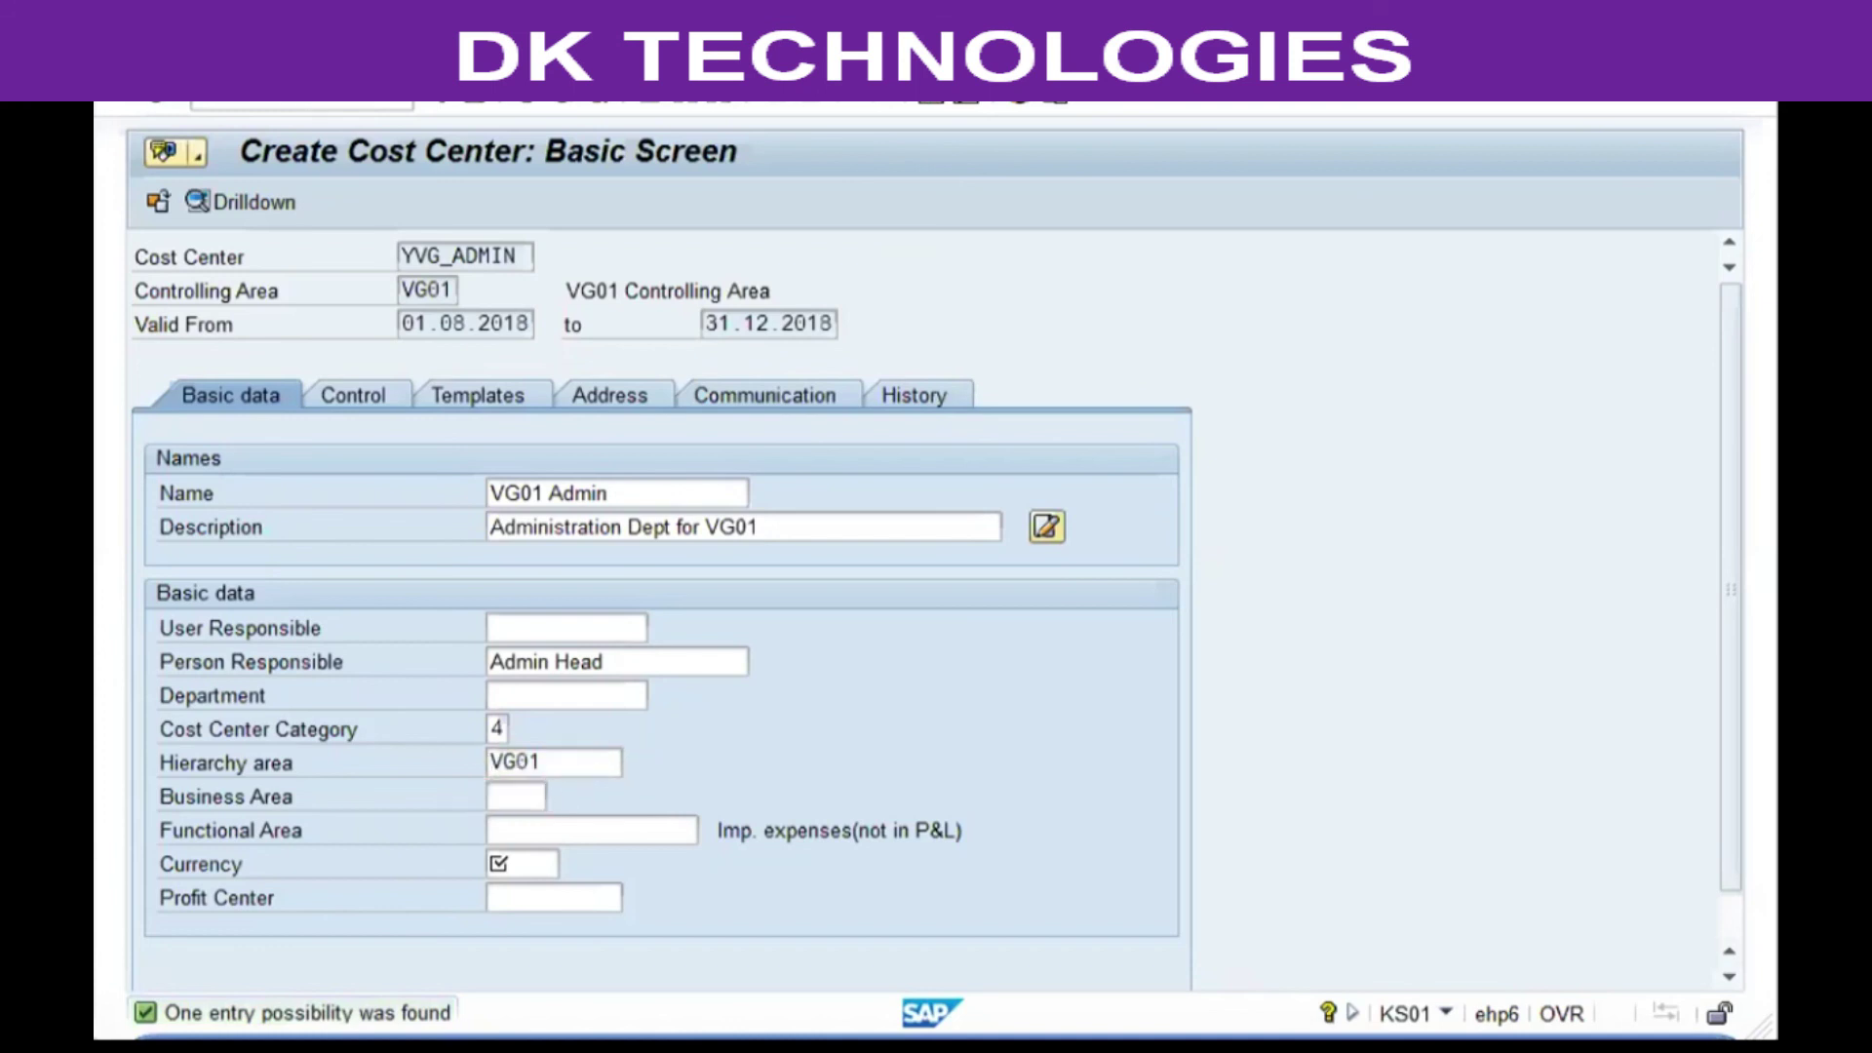
key(F4)
key(Down)
key(Down)
key(Down)
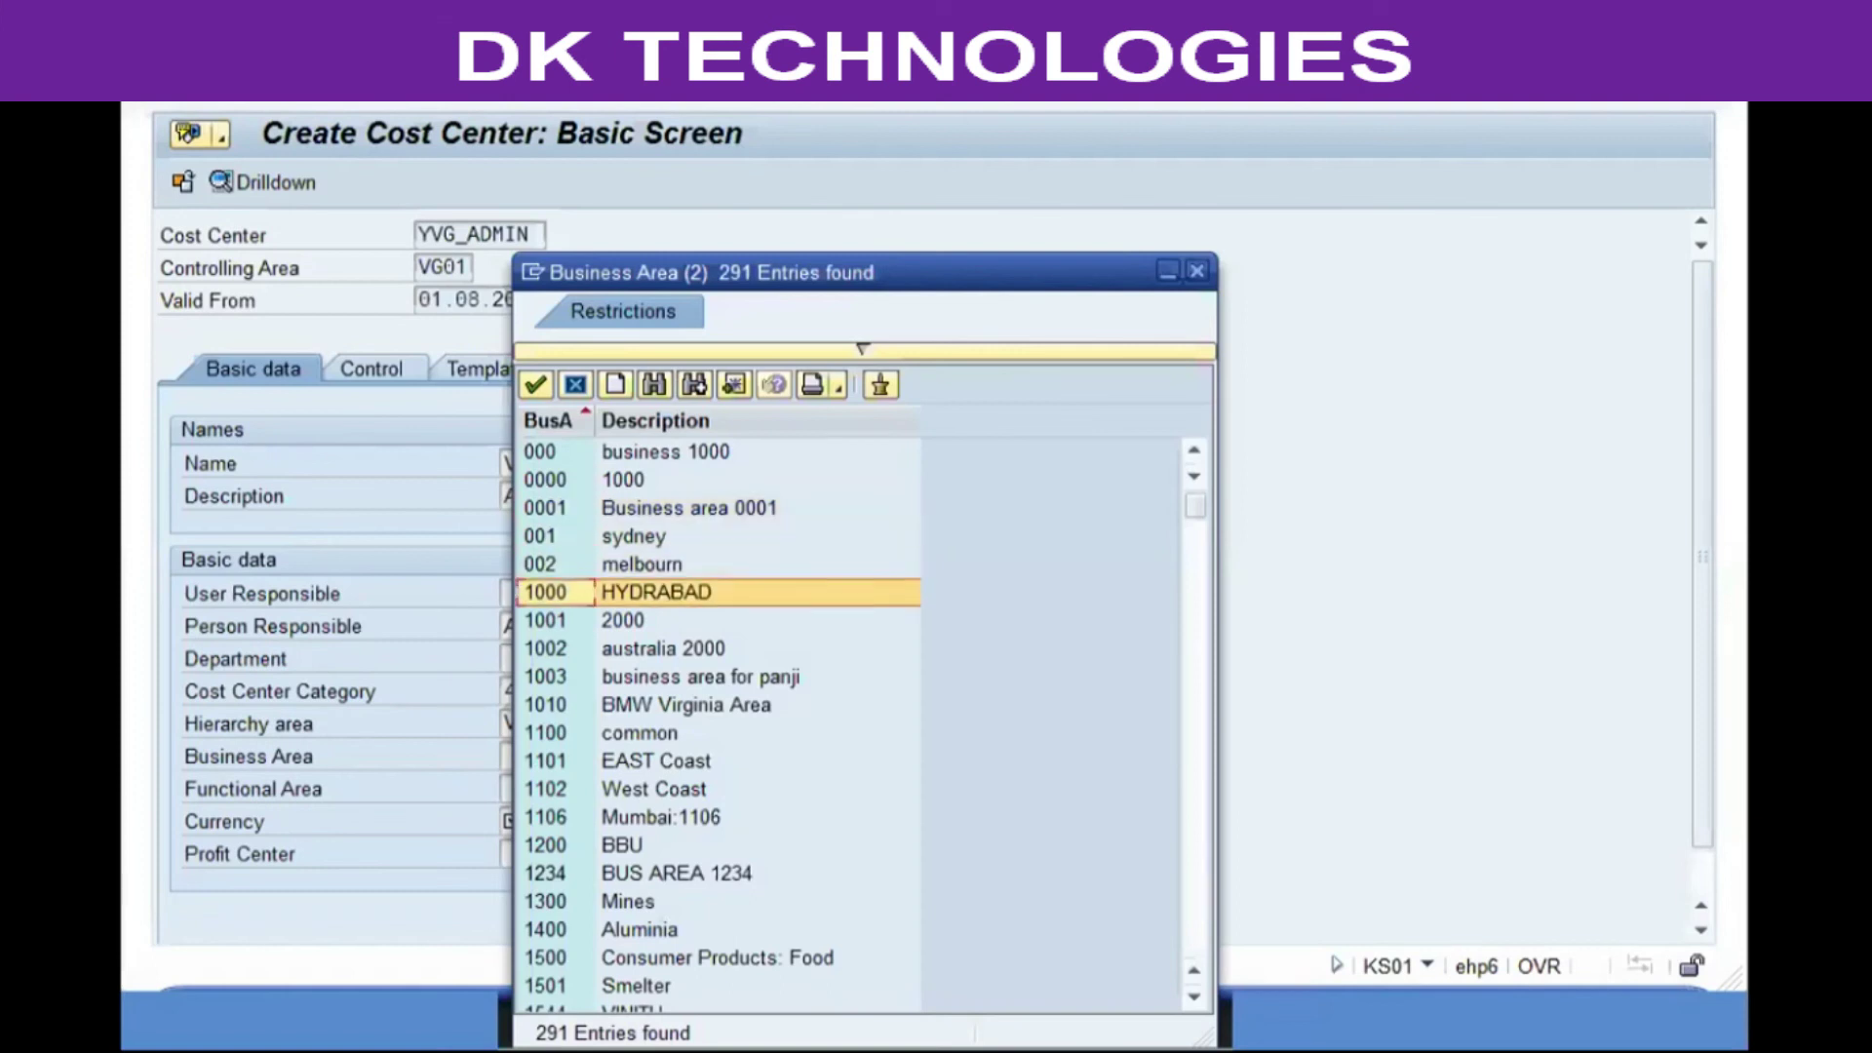
key(Return)
key(Tab)
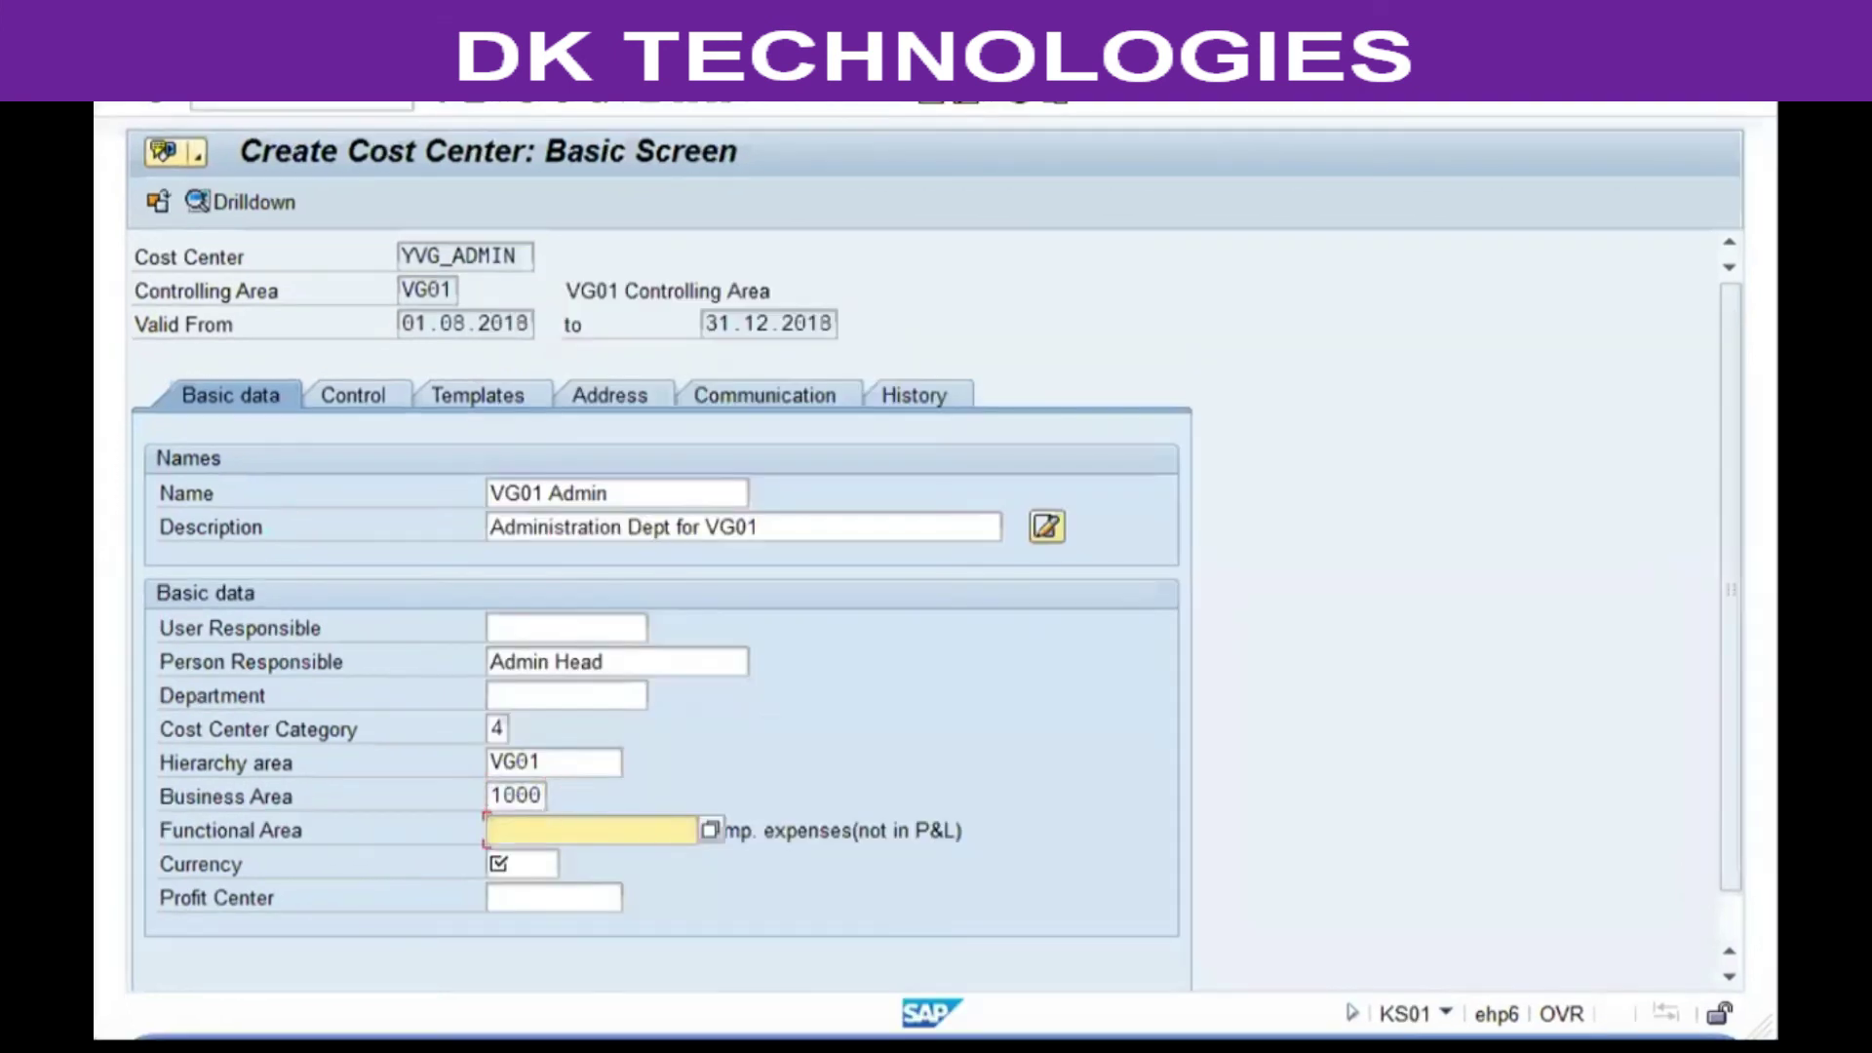
Open the possible entries for the cost center's functional area
click(311, 101)
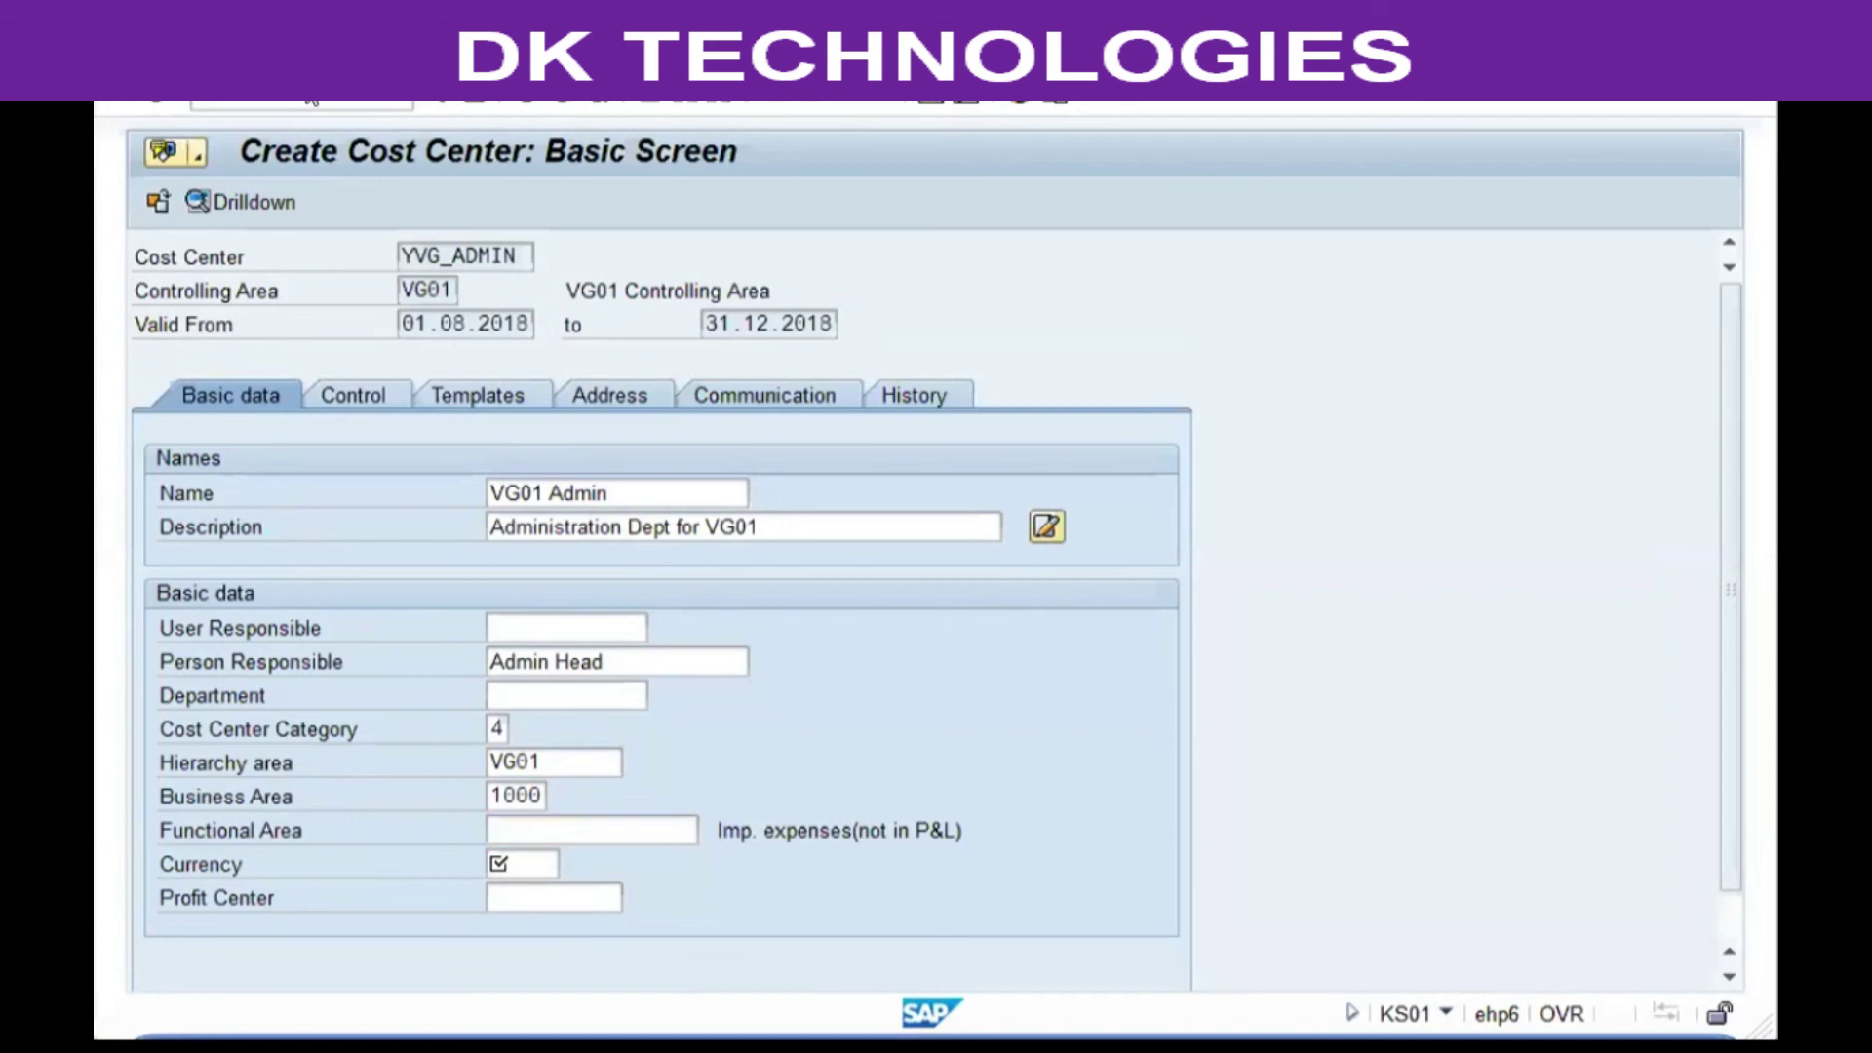
key(F4)
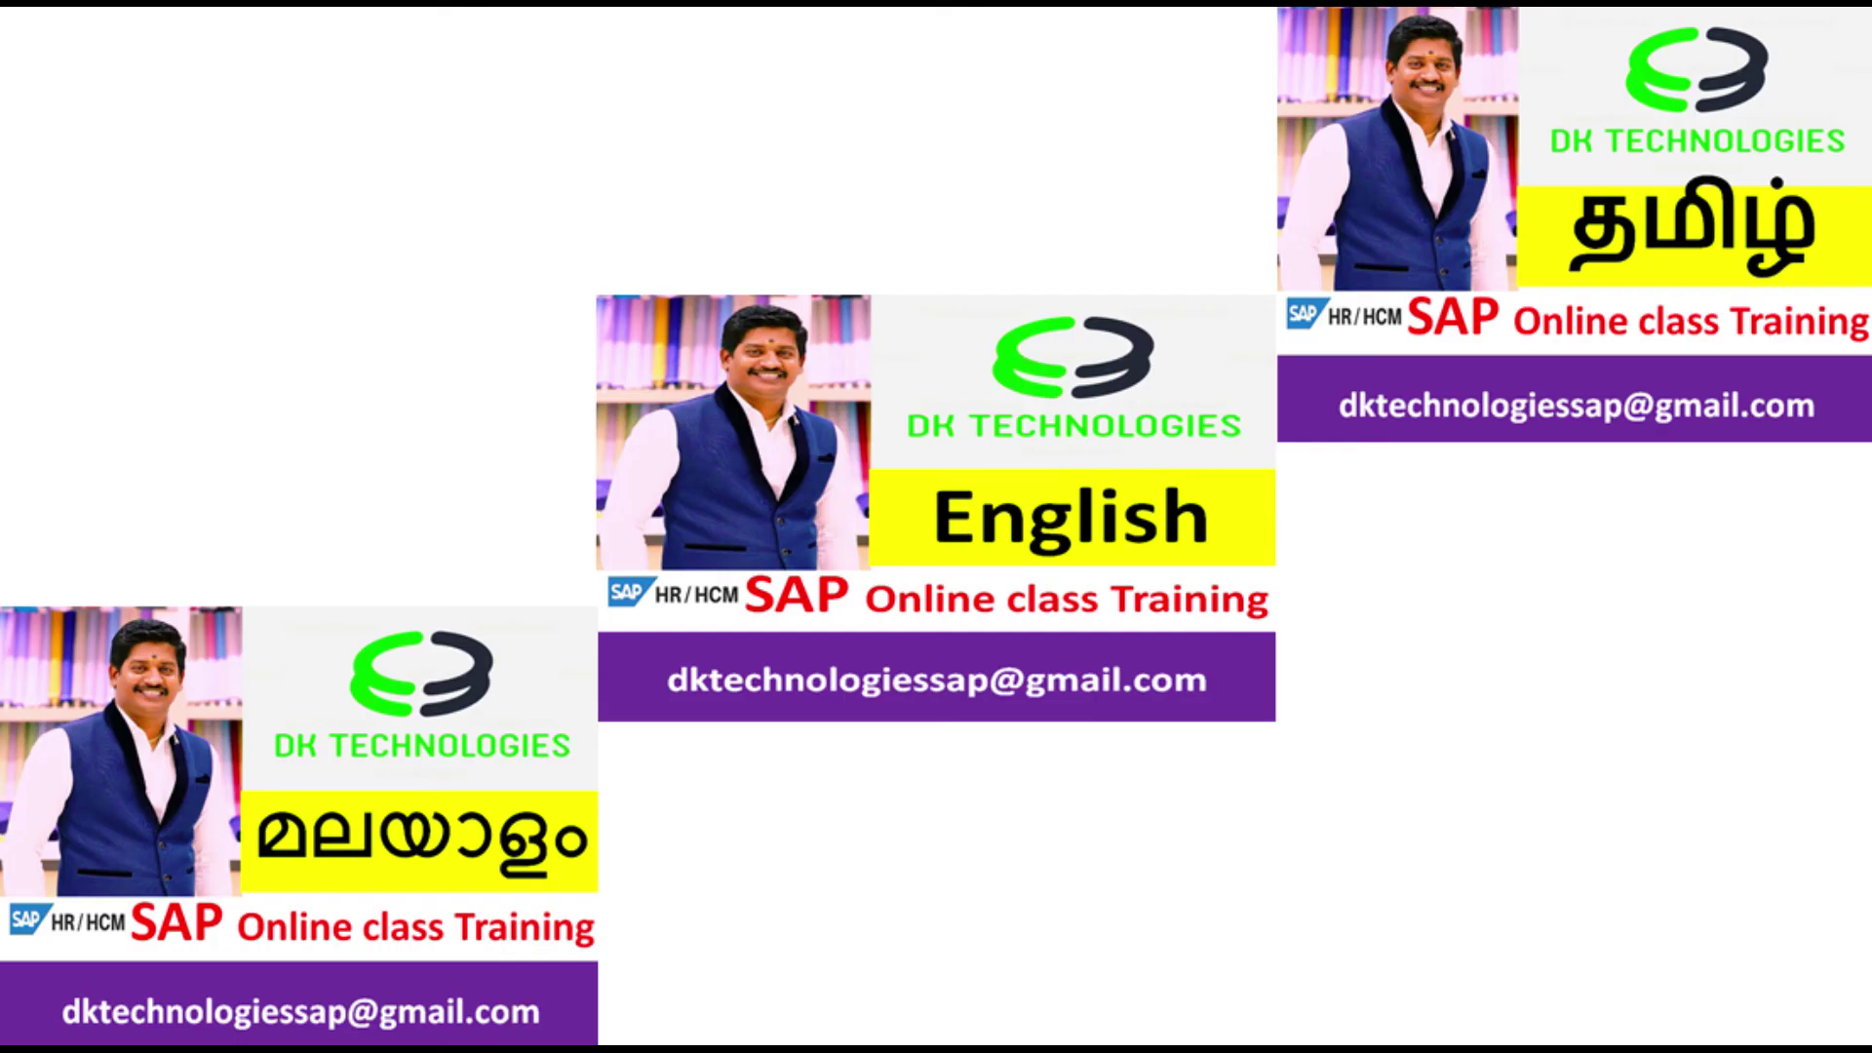